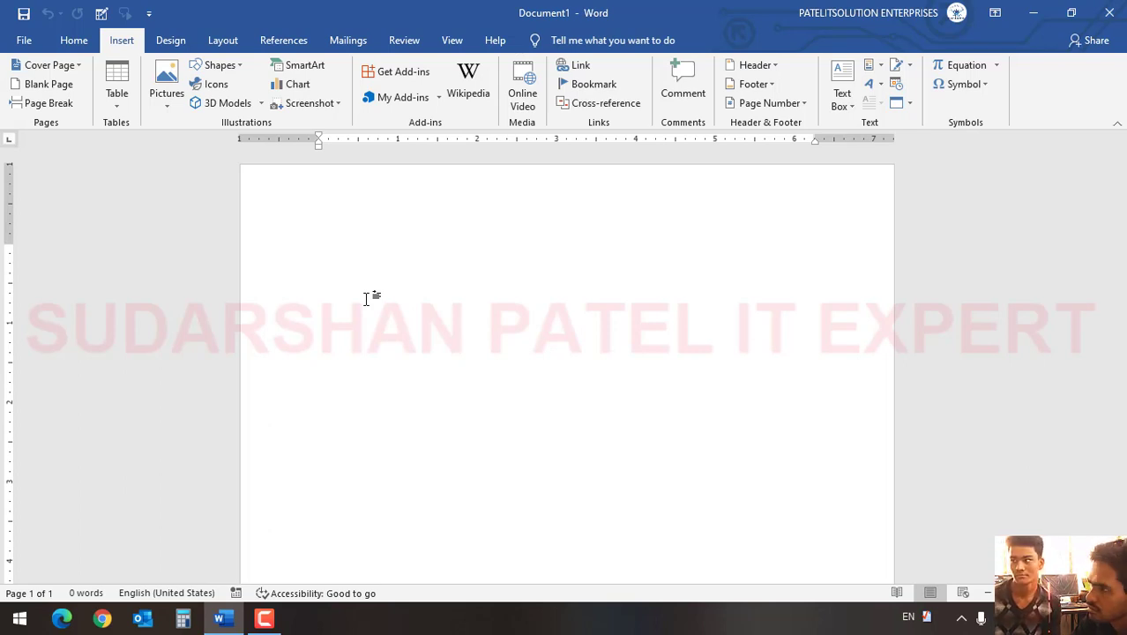
Insert the Slice (Dark) design from the Cover Page gallery at the document's front.
{"action": "left_click", "coordinate": [55, 65]}
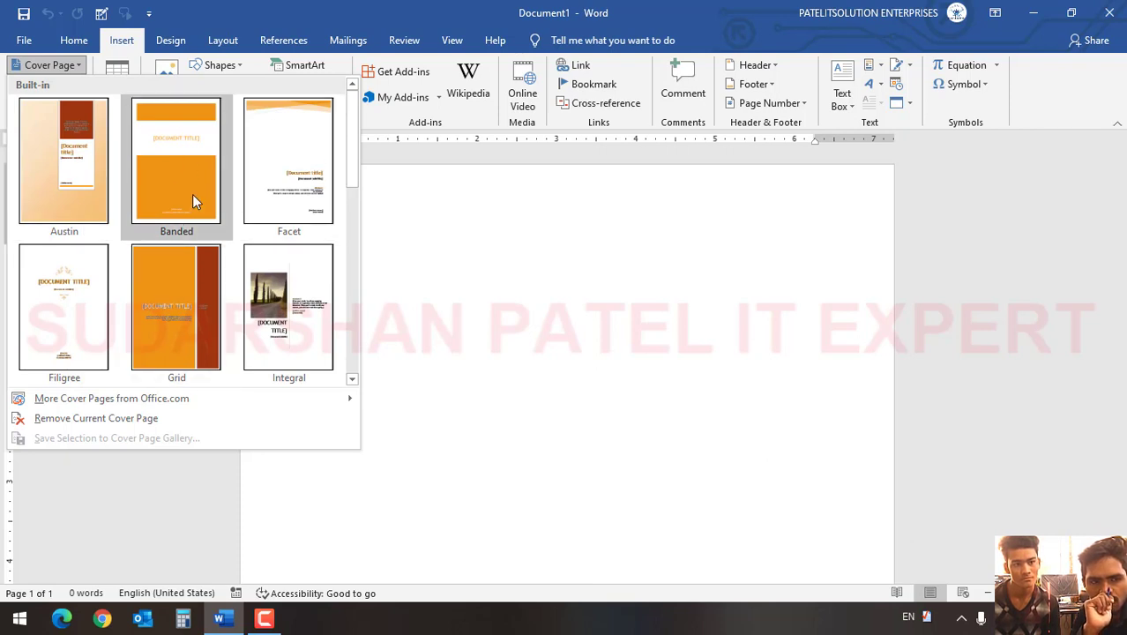
{"action": "scroll", "coordinate": [198, 292], "scroll_direction": "down", "scroll_amount": 4}
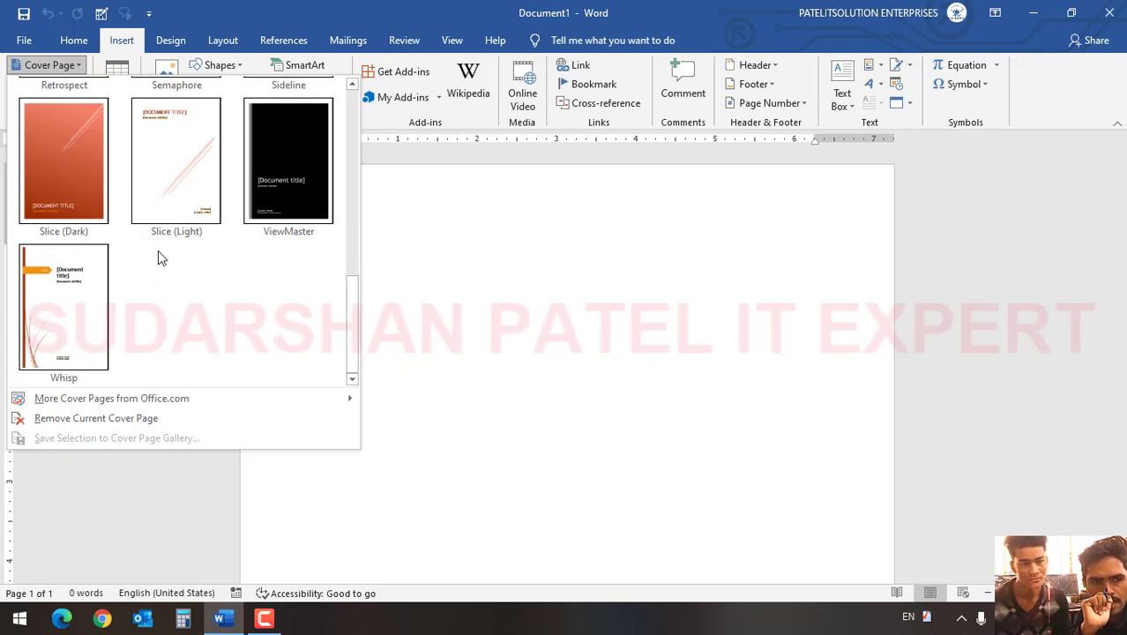
{"action": "left_click", "coordinate": [73, 168]}
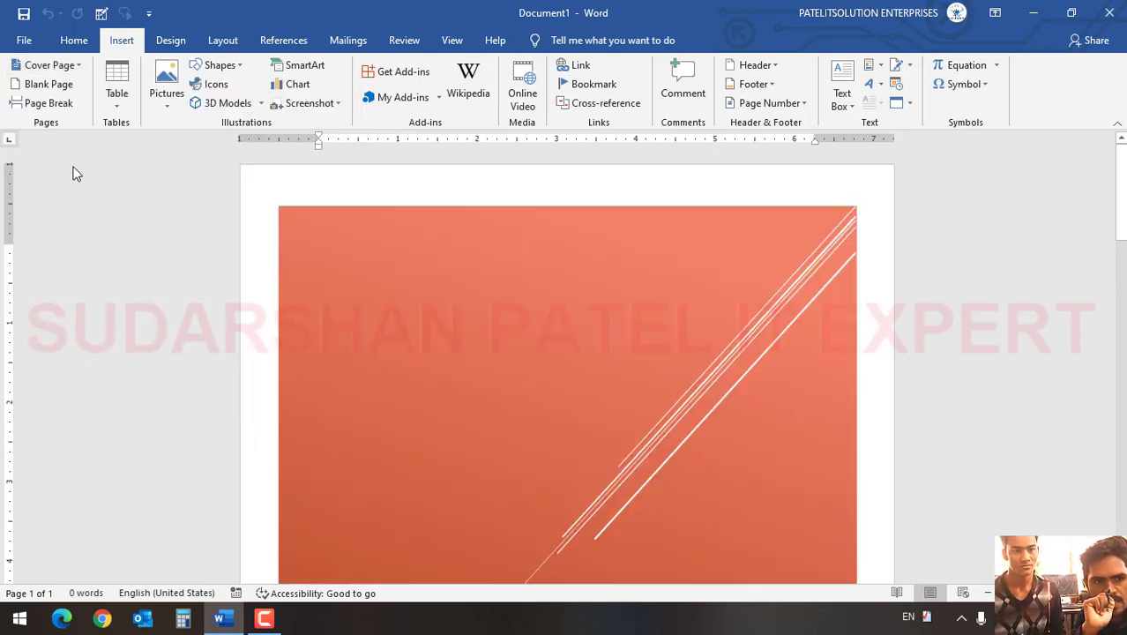
{"action": "scroll", "coordinate": [431, 293], "scroll_direction": "down", "scroll_amount": 5}
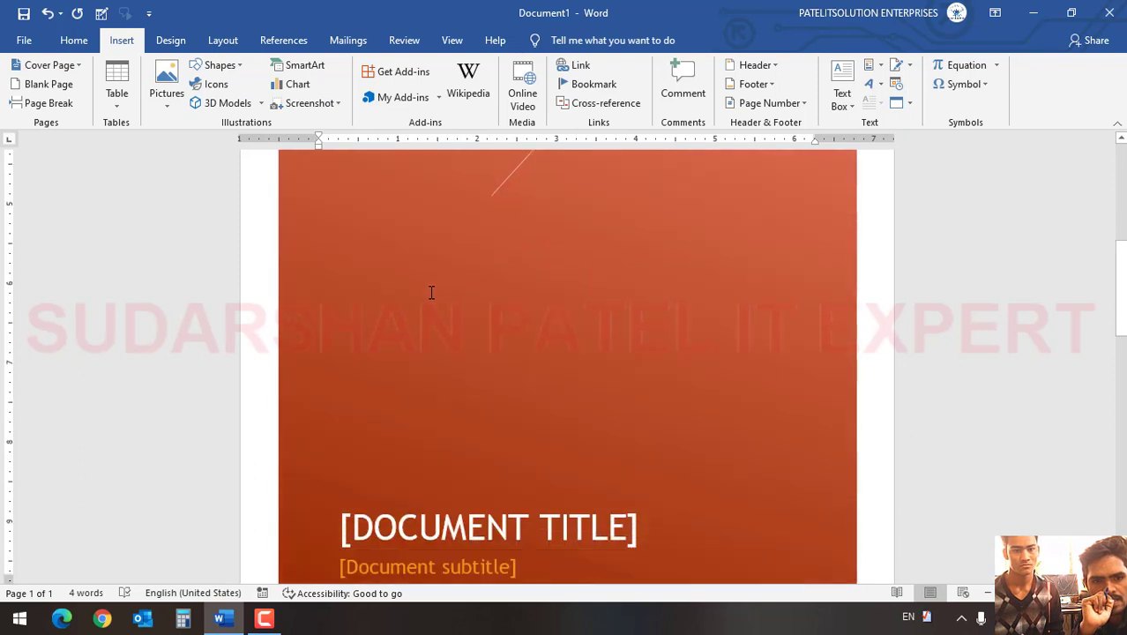
{"action": "scroll", "coordinate": [431, 293], "scroll_direction": "down", "scroll_amount": 3}
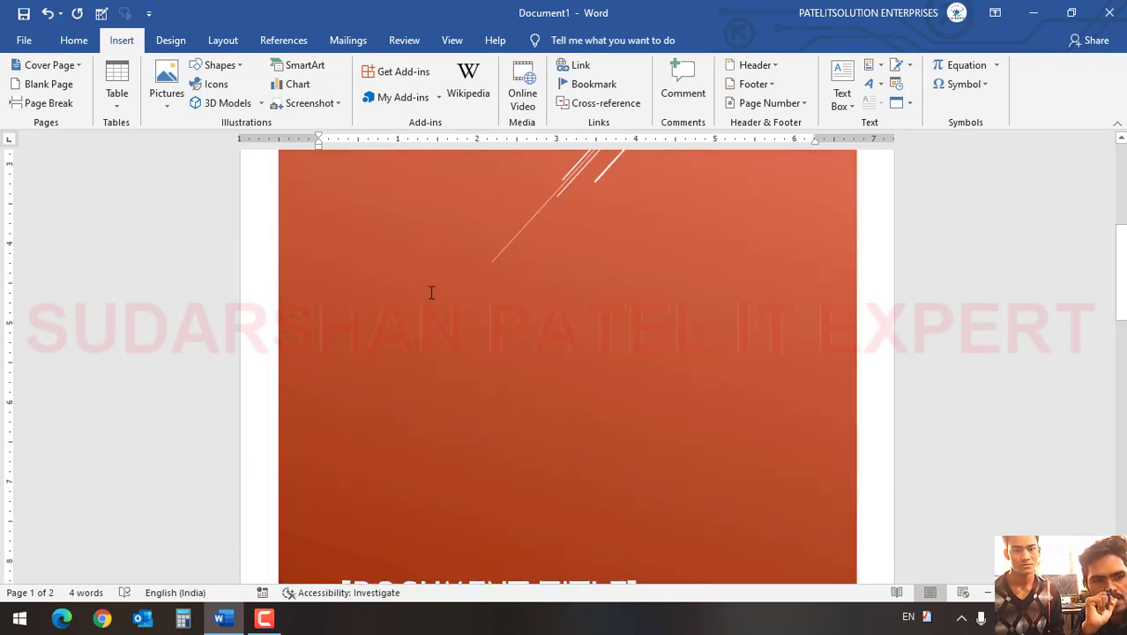
{"action": "scroll", "coordinate": [430, 293], "scroll_direction": "down", "scroll_amount": 3}
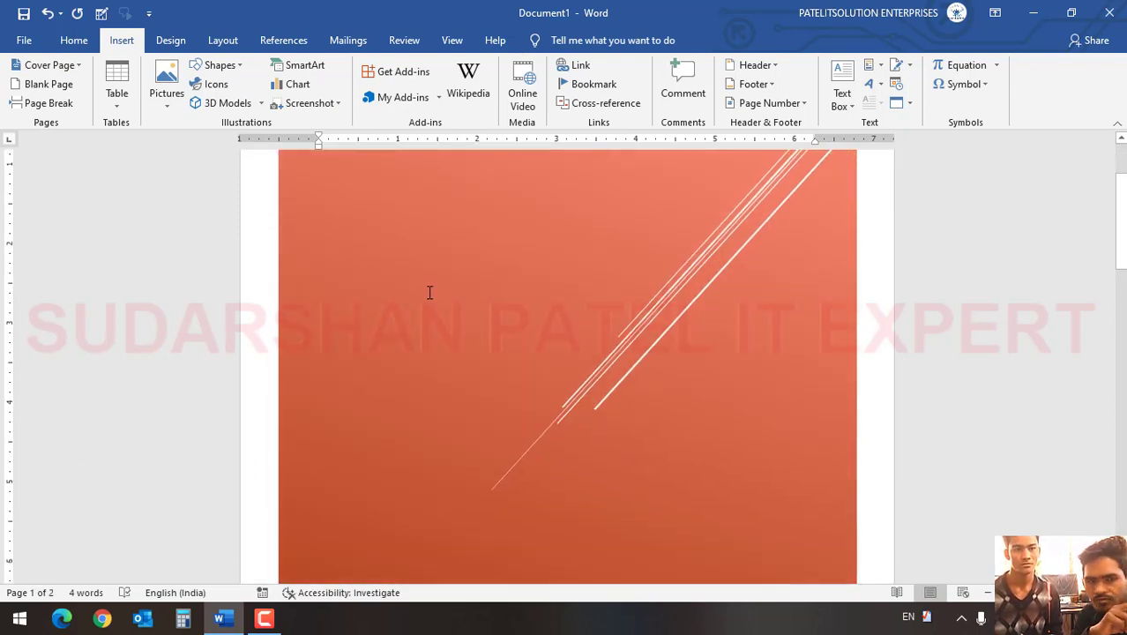
{"action": "scroll", "coordinate": [430, 293], "scroll_direction": "down", "scroll_amount": 5}
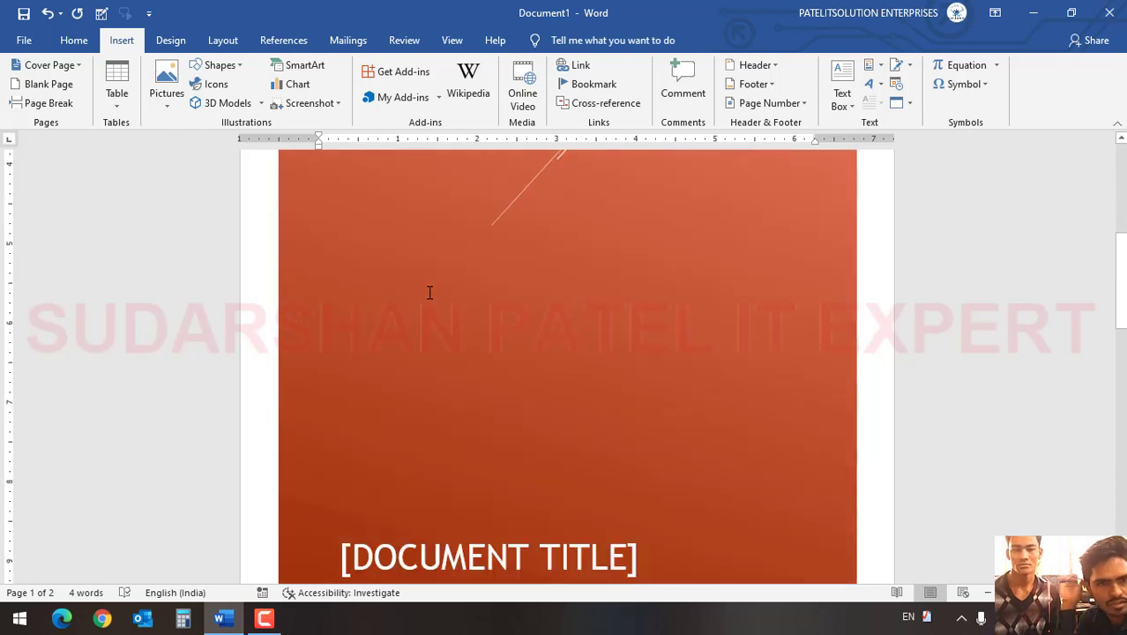
Replace the cover page title placeholder with INSERT TAB.
{"action": "left_click", "coordinate": [443, 360]}
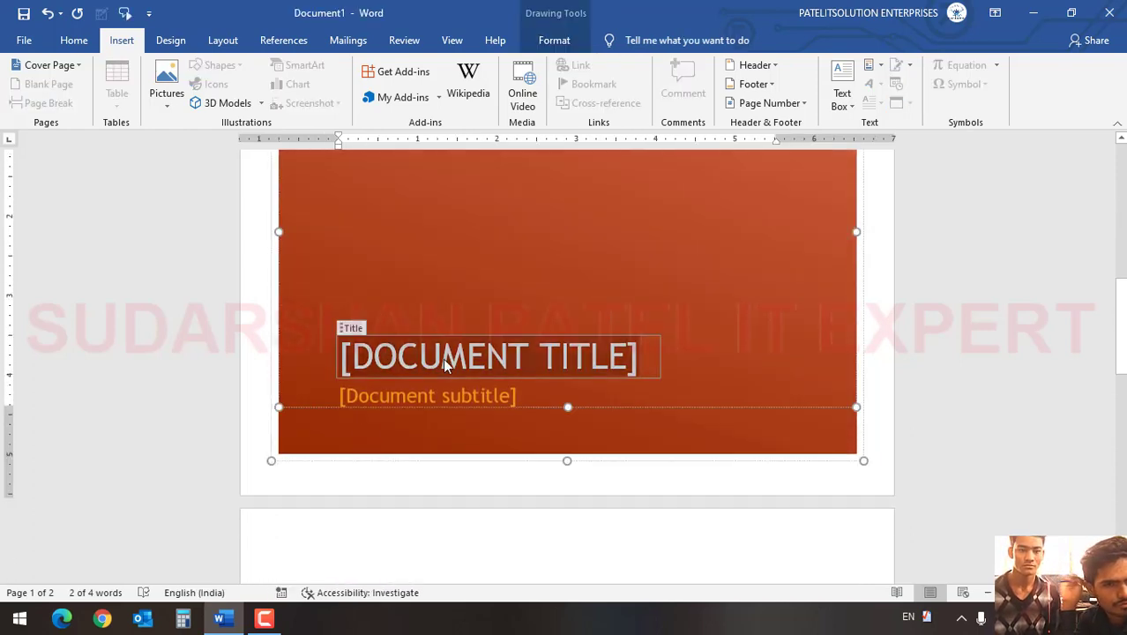
{"action": "type", "text": "INSE"}
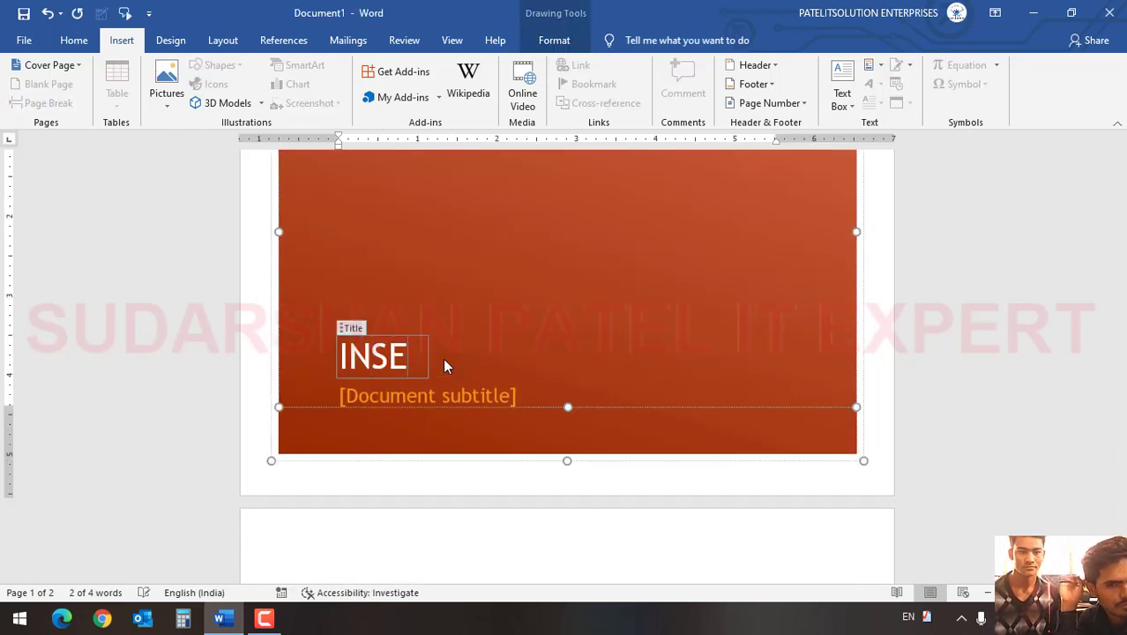
{"action": "type", "text": "RT TAB"}
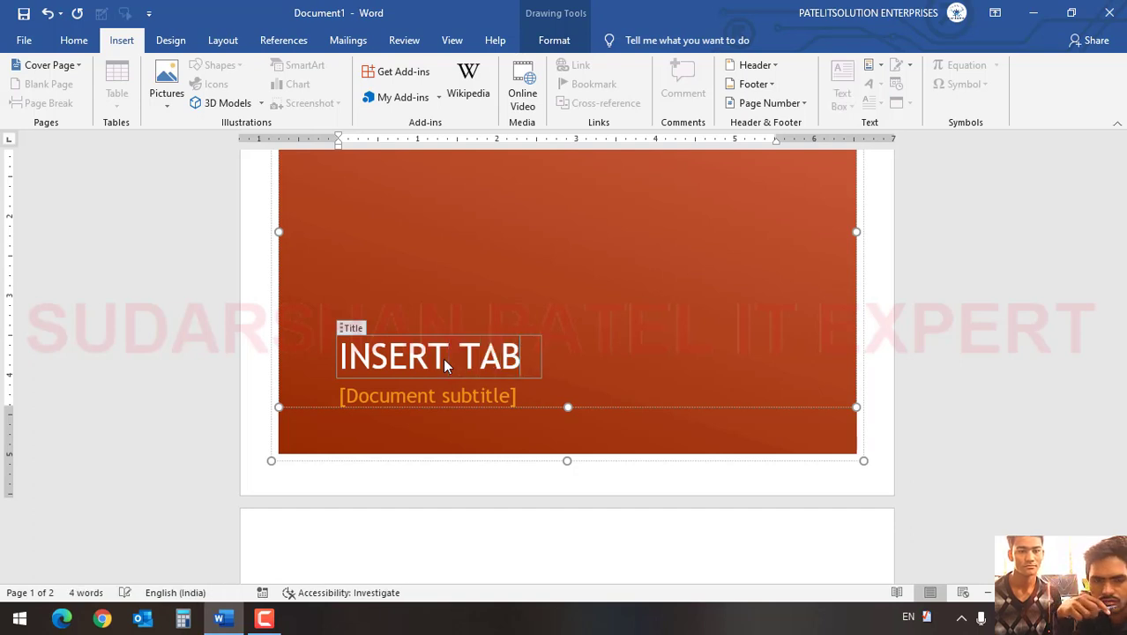
{"action": "type", "text": "JK"}
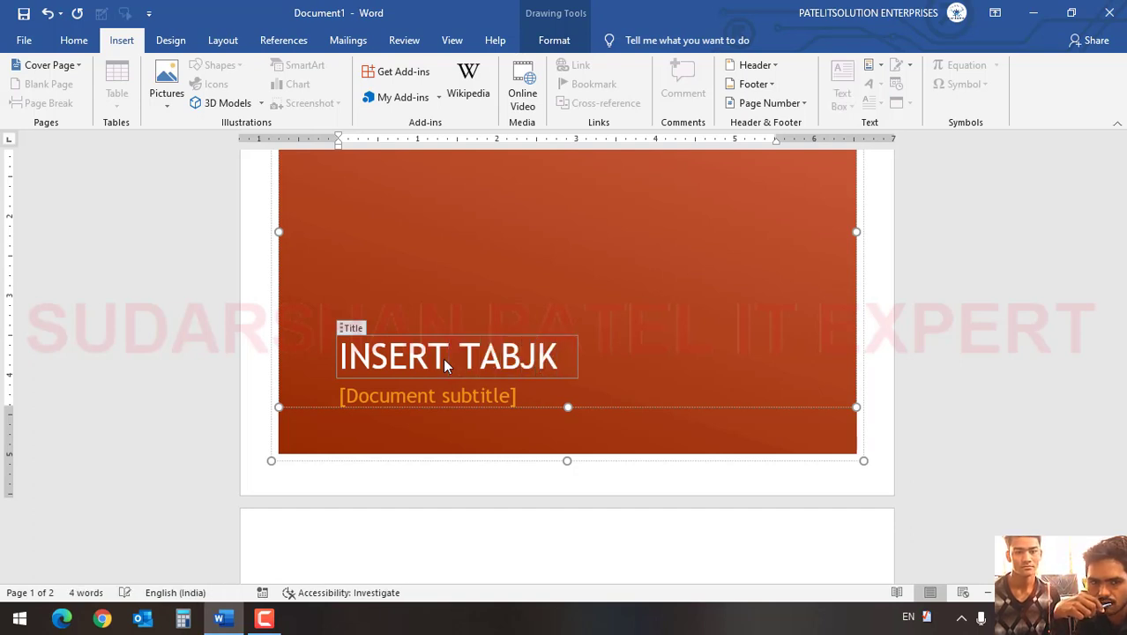
{"action": "key", "text": "BackSpace"}
{"action": "key", "text": "BackSpace"}
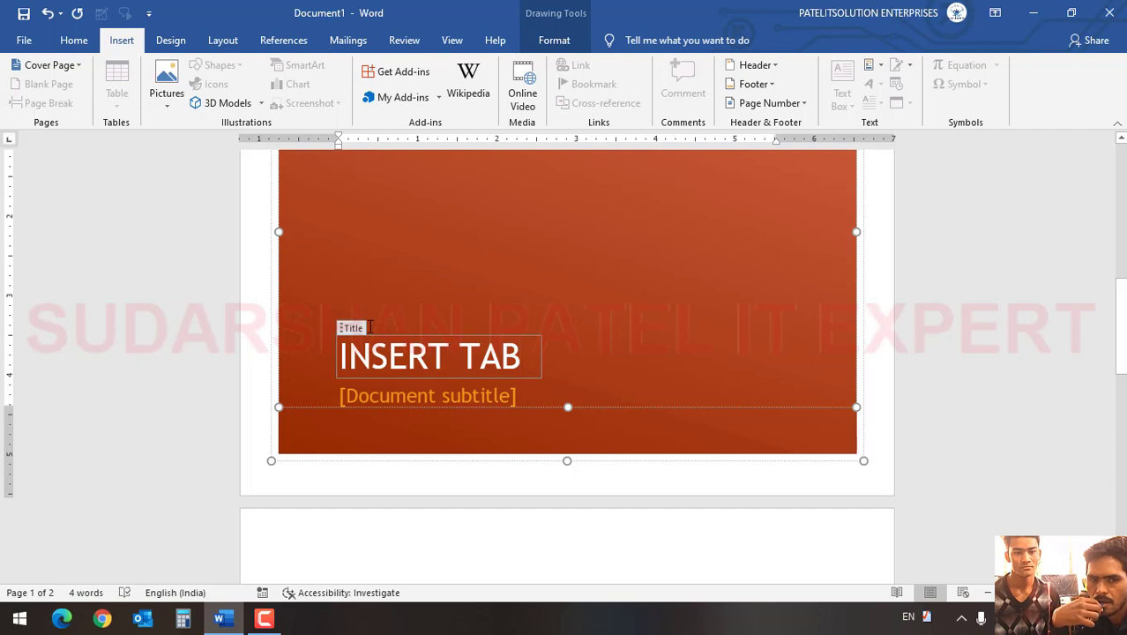
Enter Pages Group as the cover page subtitle, then place the cursor on page 2.
{"action": "scroll", "coordinate": [370, 327], "scroll_direction": "down", "scroll_amount": 2}
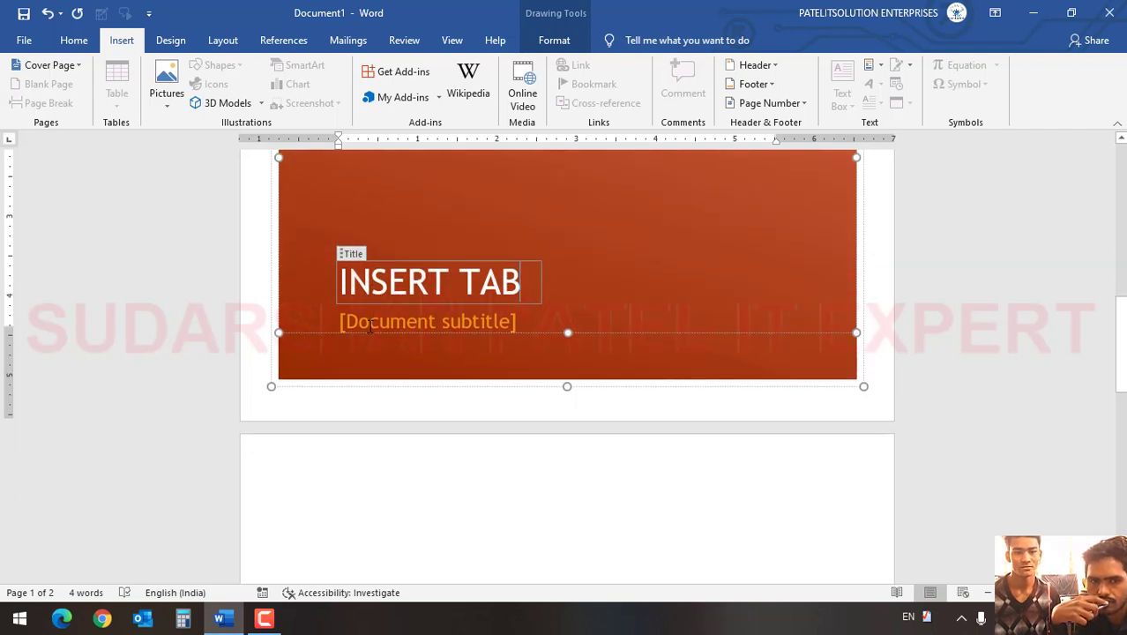
{"action": "left_click", "coordinate": [432, 316]}
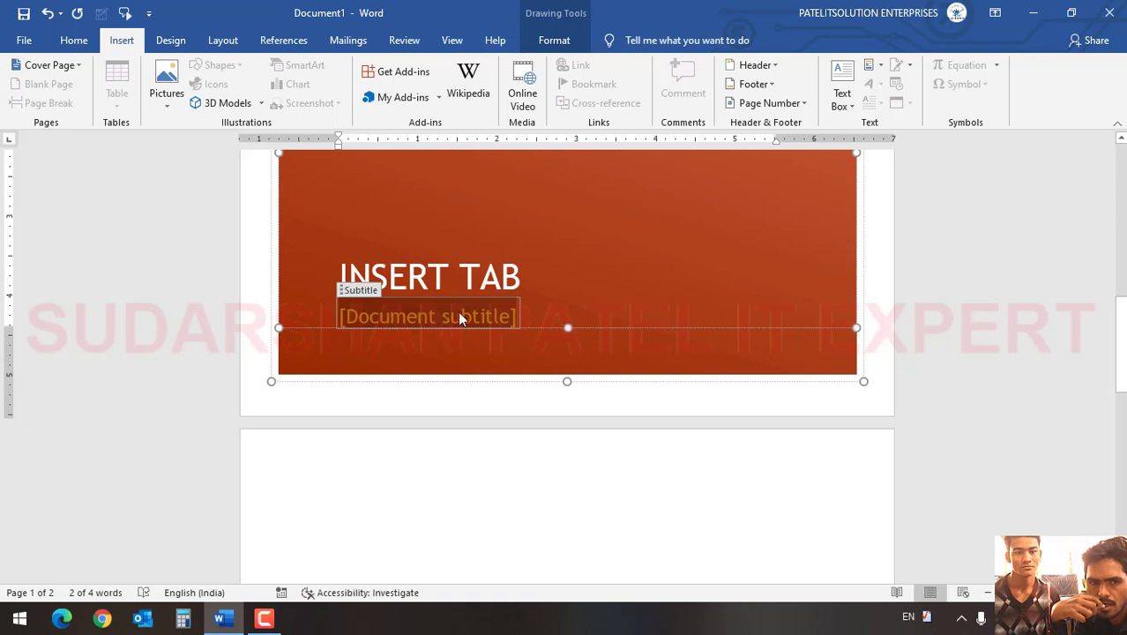
{"action": "type", "text": "pages "}
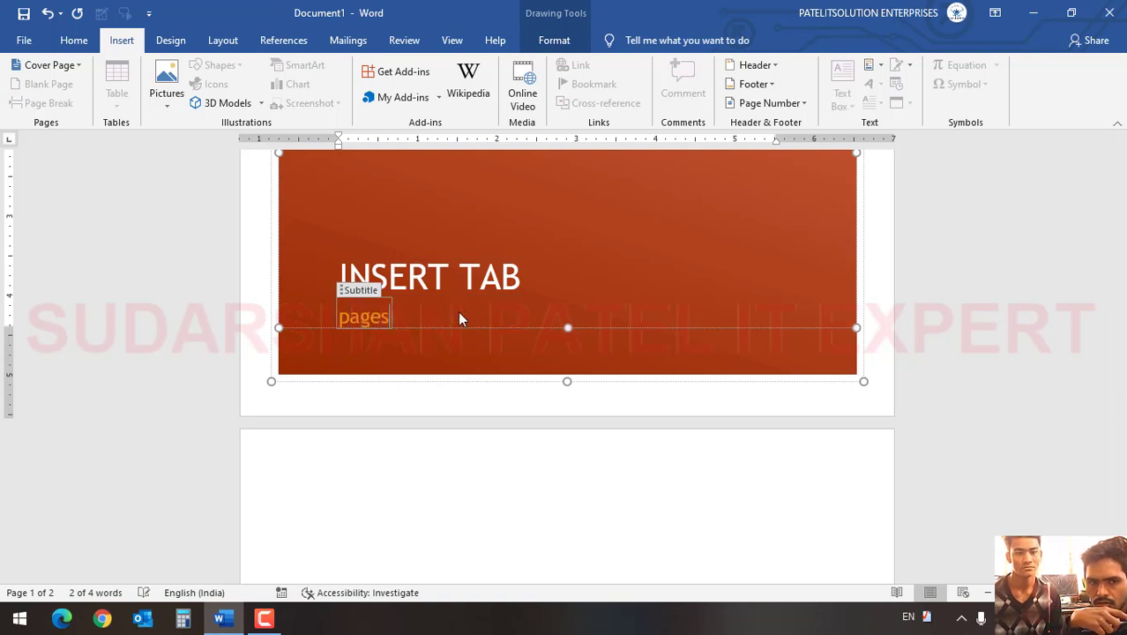
{"action": "type", "text": "Grop"}
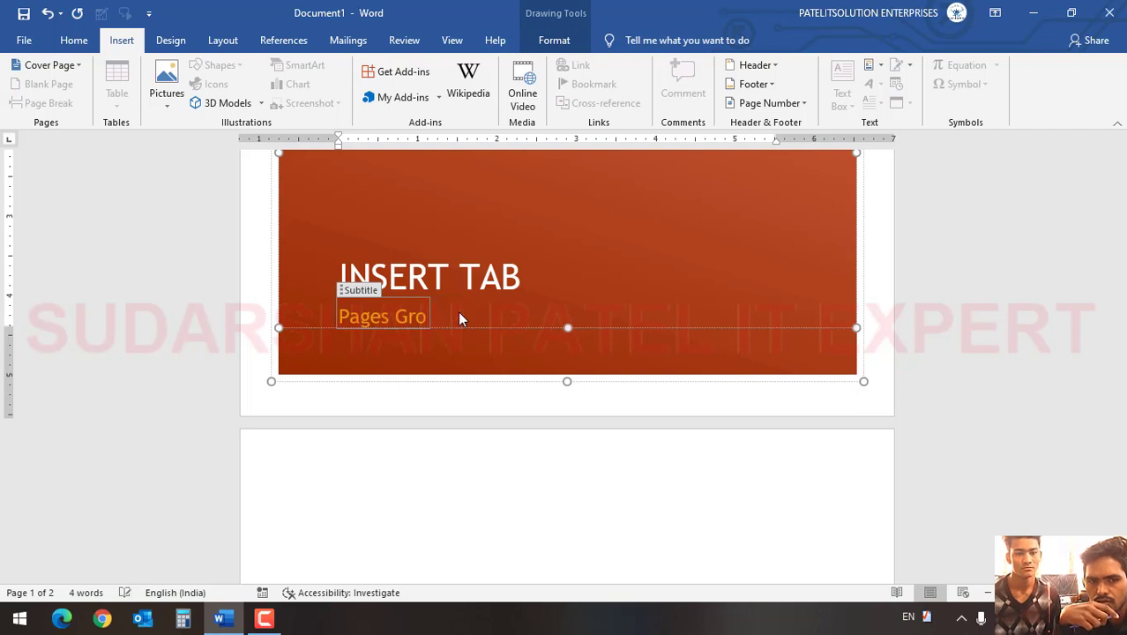
{"action": "left_click", "coordinate": [500, 276]}
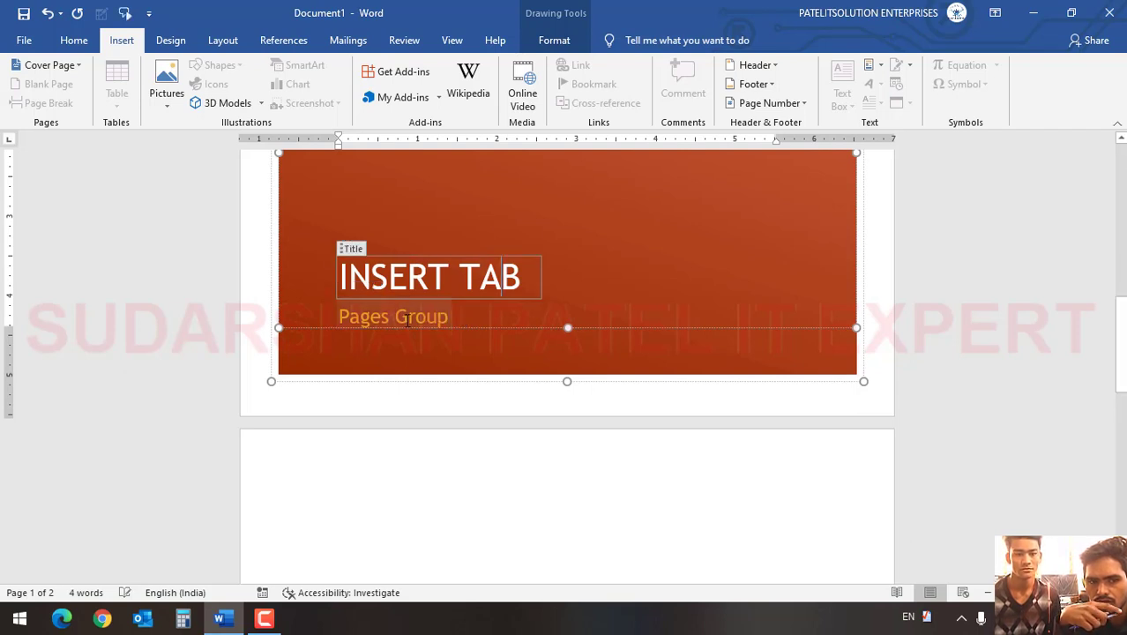
{"action": "scroll", "coordinate": [432, 318], "scroll_direction": "up", "scroll_amount": 5}
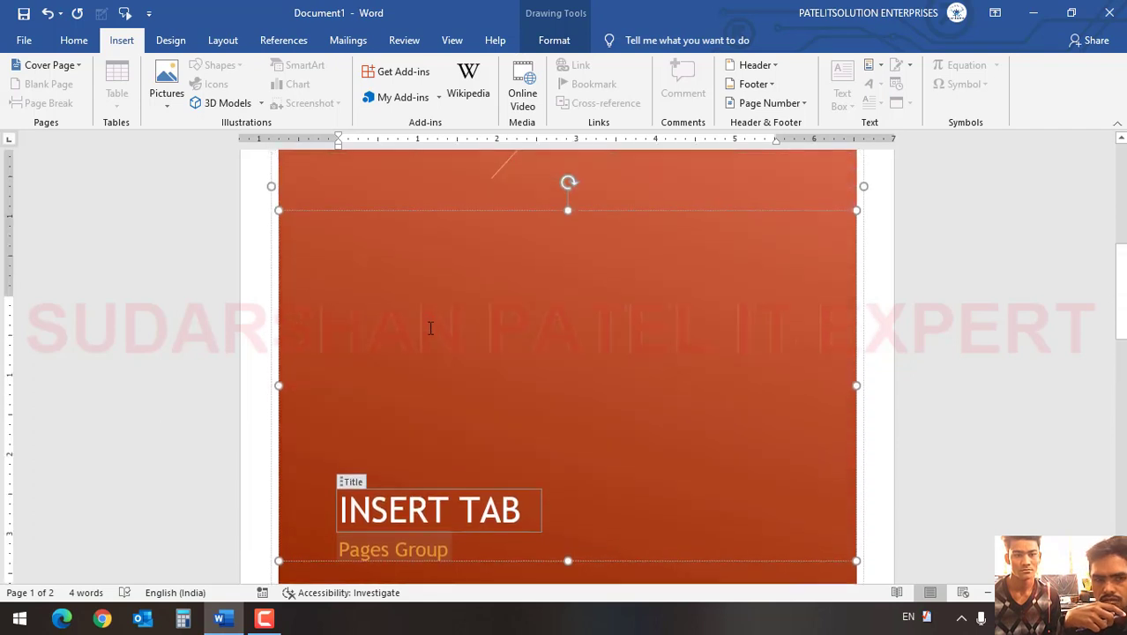
{"action": "scroll", "coordinate": [414, 379], "scroll_direction": "down", "scroll_amount": 5}
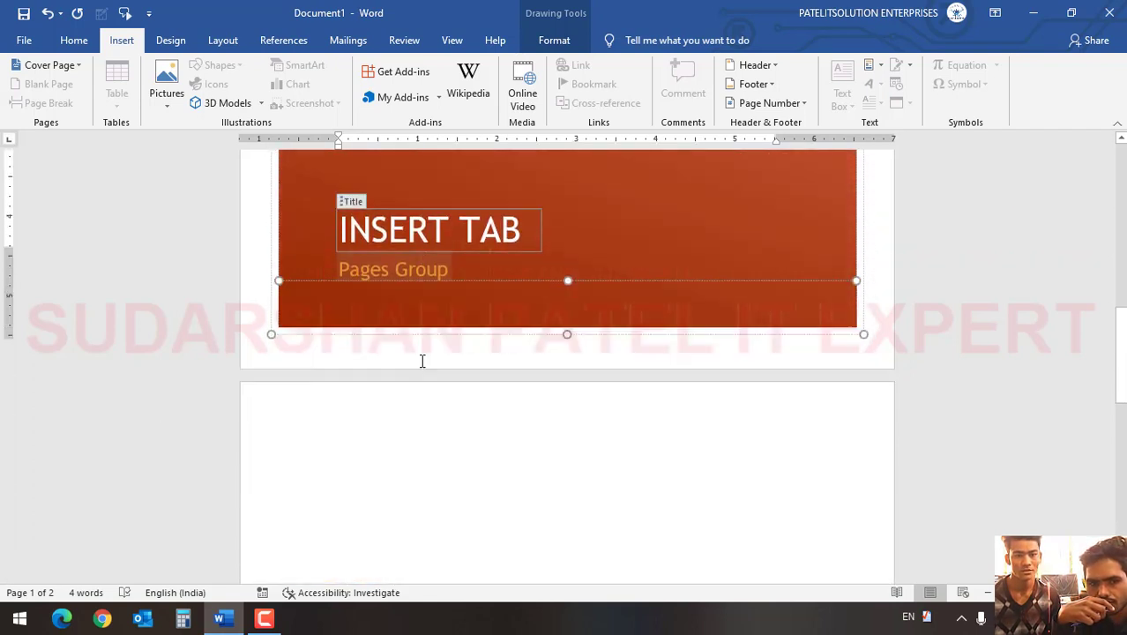
{"action": "left_click", "coordinate": [392, 411]}
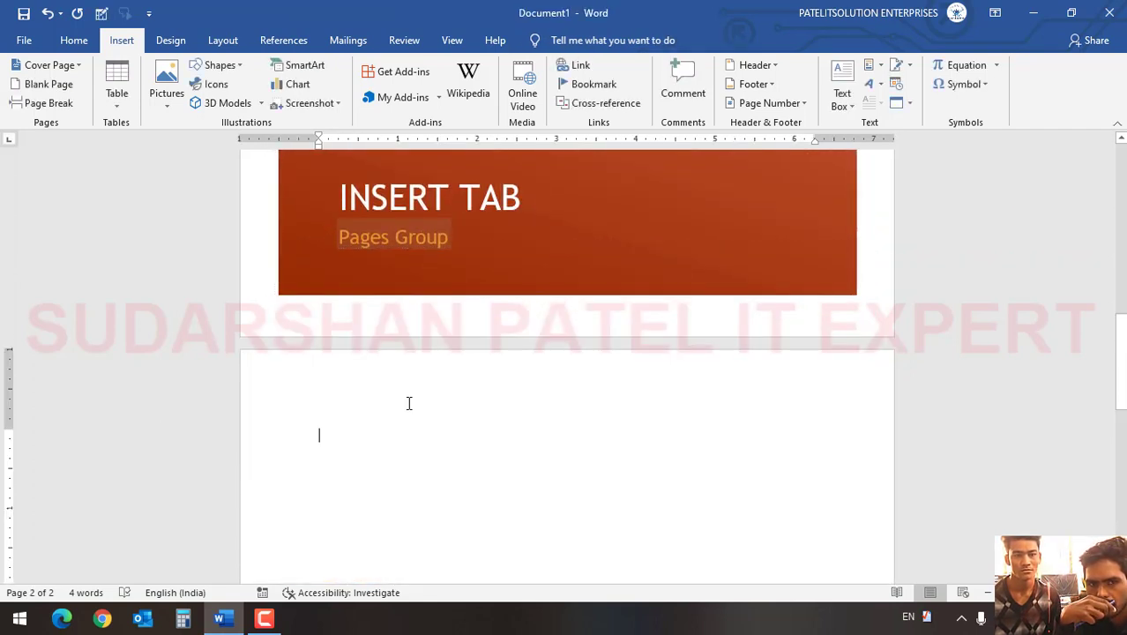
Generate sample paragraphs on page 2 with =rand(5,5).
{"action": "type", "text": "=ran"}
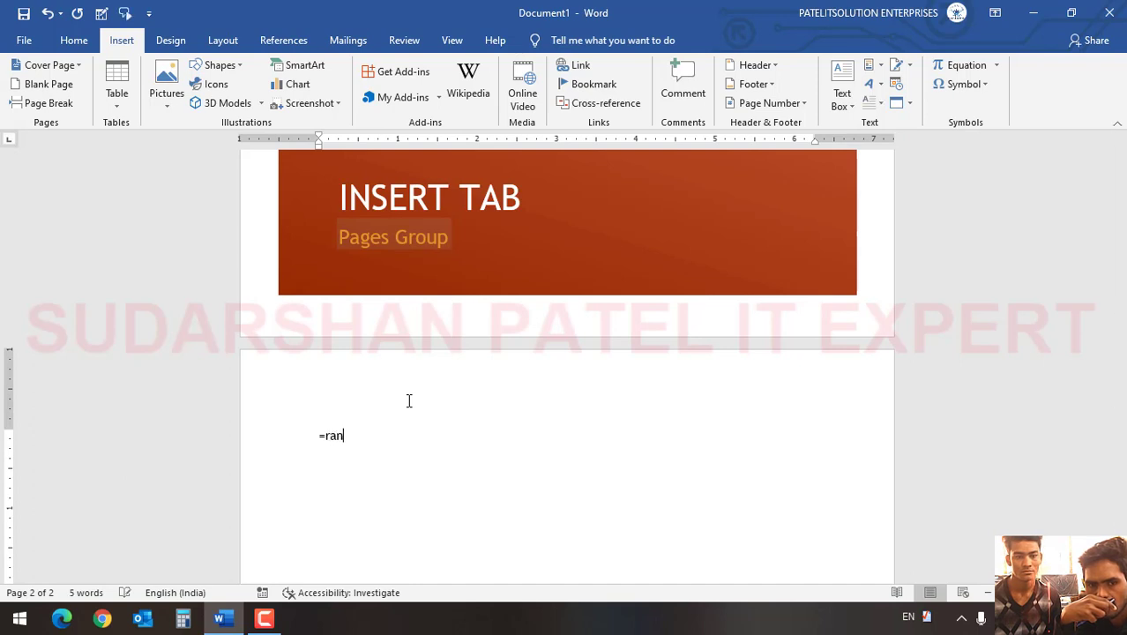
{"action": "type", "text": "d("}
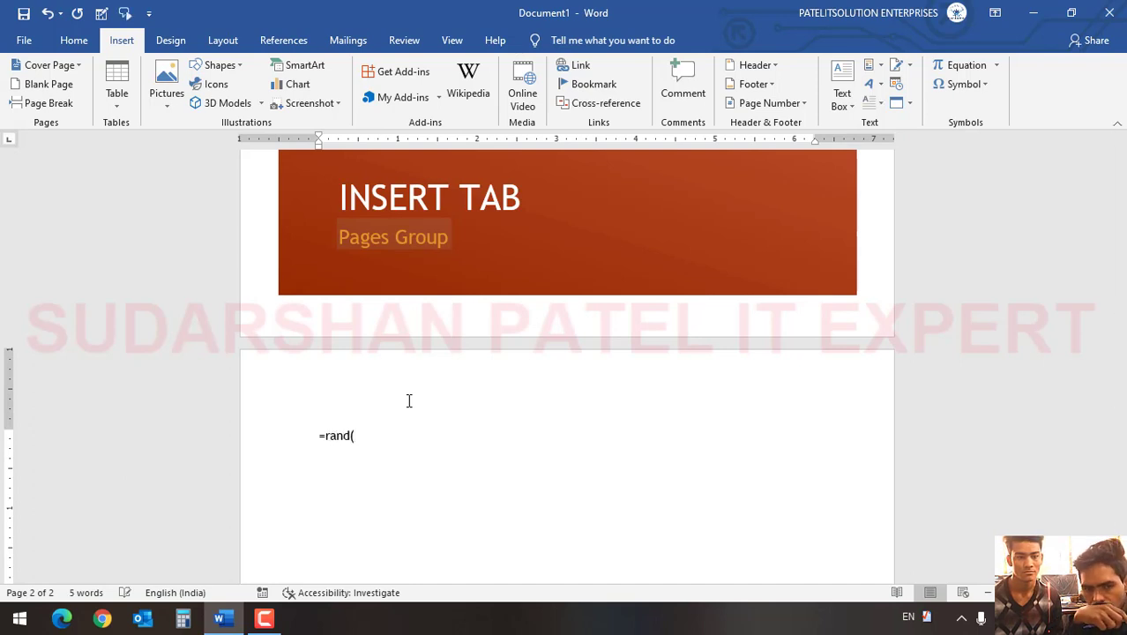
{"action": "type", "text": "5,5"}
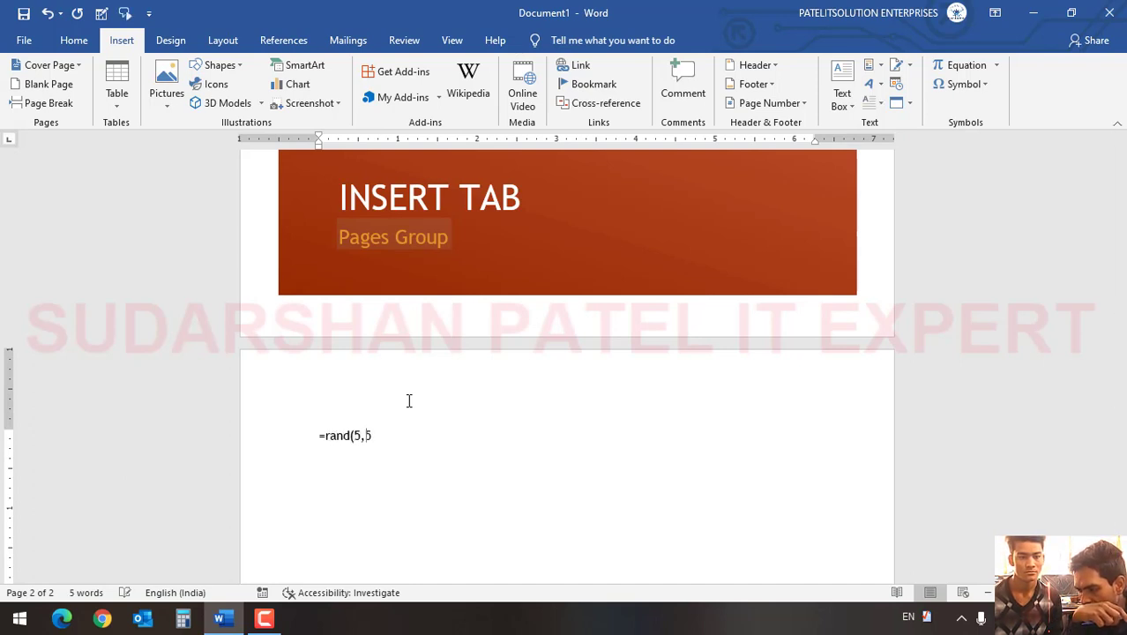
{"action": "type", "text": ")"}
{"action": "key", "text": "Return"}
{"action": "scroll", "coordinate": [409, 401], "scroll_direction": "up", "scroll_amount": 5}
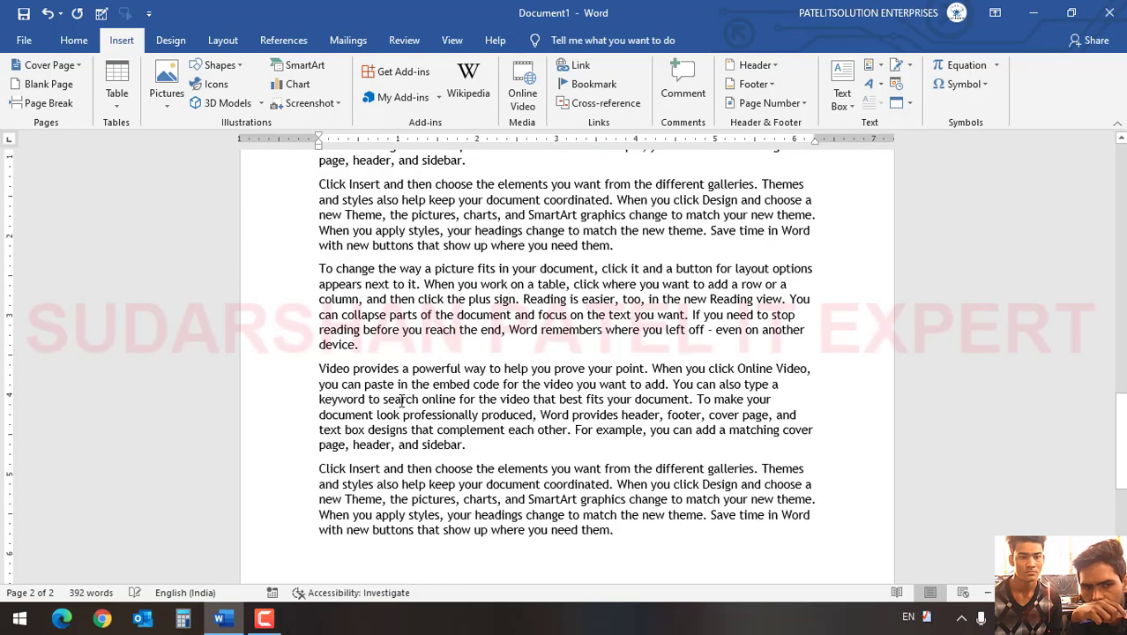
{"action": "scroll", "coordinate": [400, 447], "scroll_direction": "up", "scroll_amount": 8}
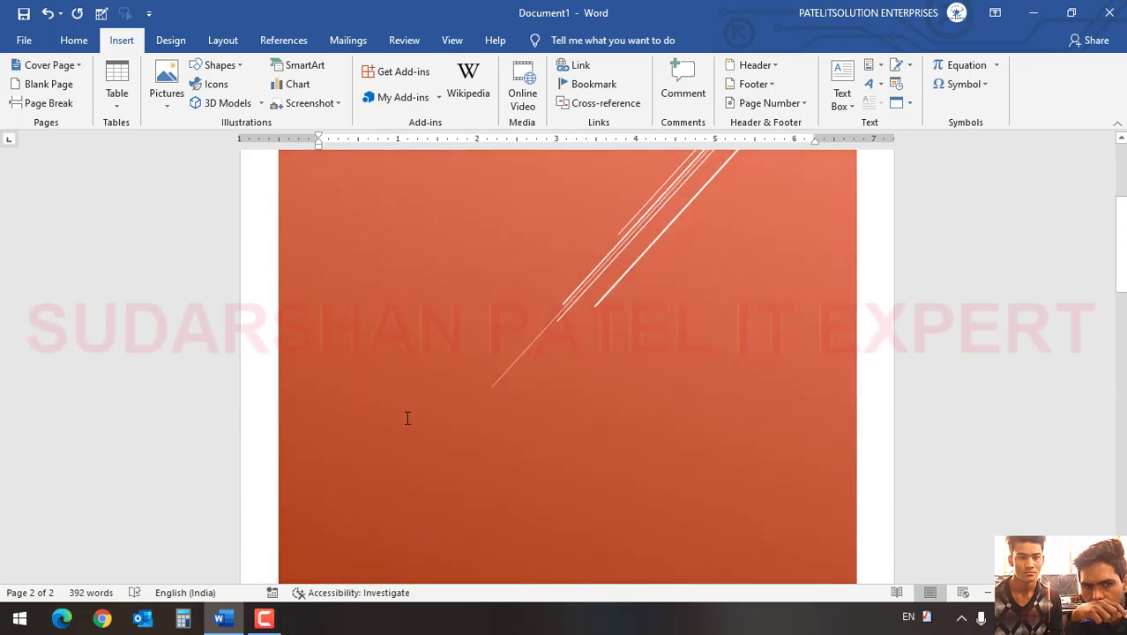
{"action": "scroll", "coordinate": [409, 415], "scroll_direction": "down", "scroll_amount": 3}
{"action": "scroll", "coordinate": [405, 421], "scroll_direction": "down", "scroll_amount": 12}
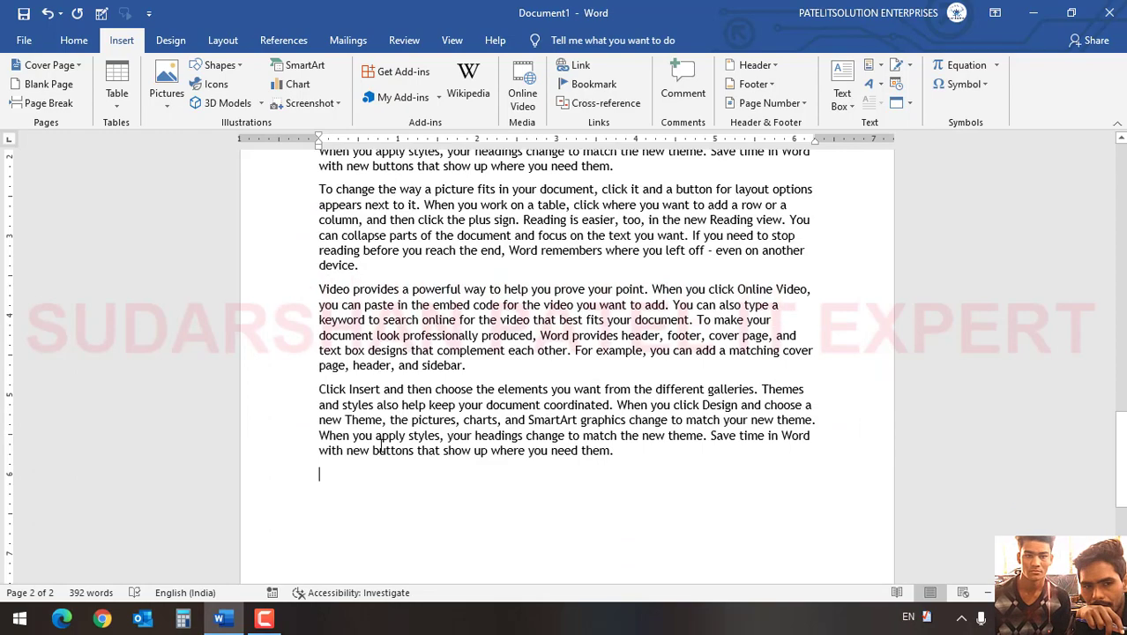
{"action": "scroll", "coordinate": [378, 448], "scroll_direction": "up", "scroll_amount": 10}
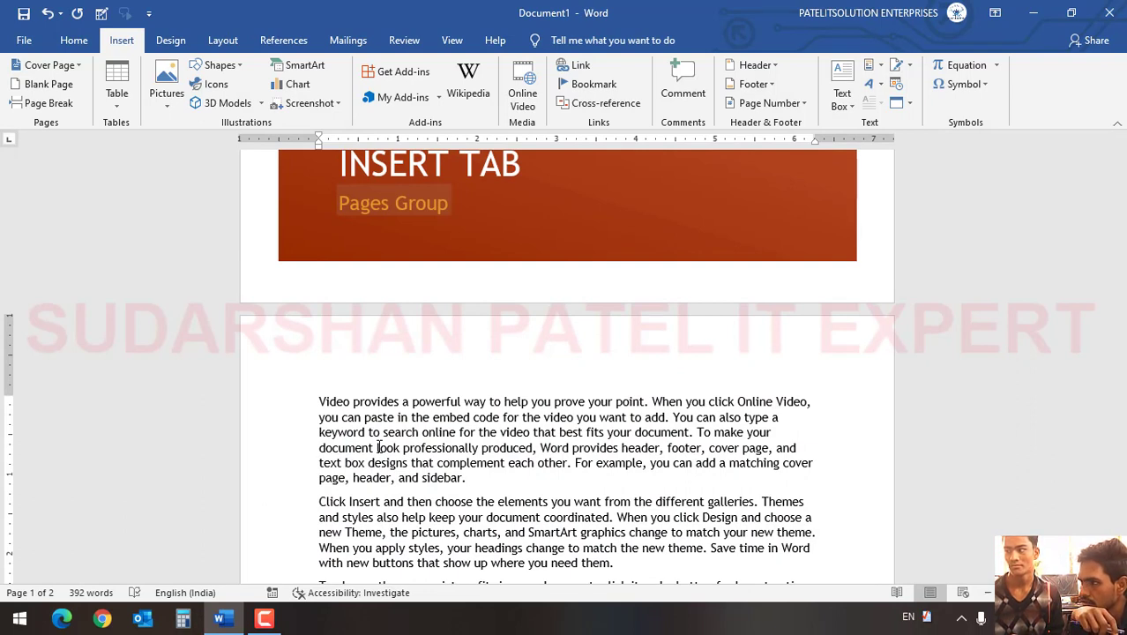
Open the print preview of the two-page document with Ctrl+P.
{"action": "key", "text": "ctrl+p"}
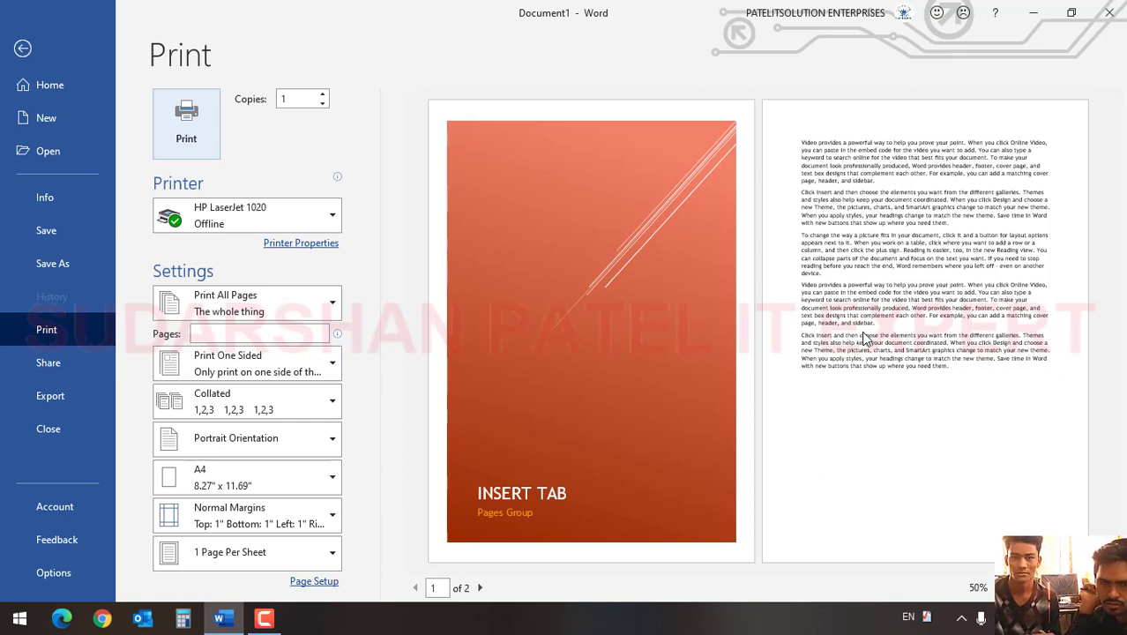
{"action": "key", "text": "Escape"}
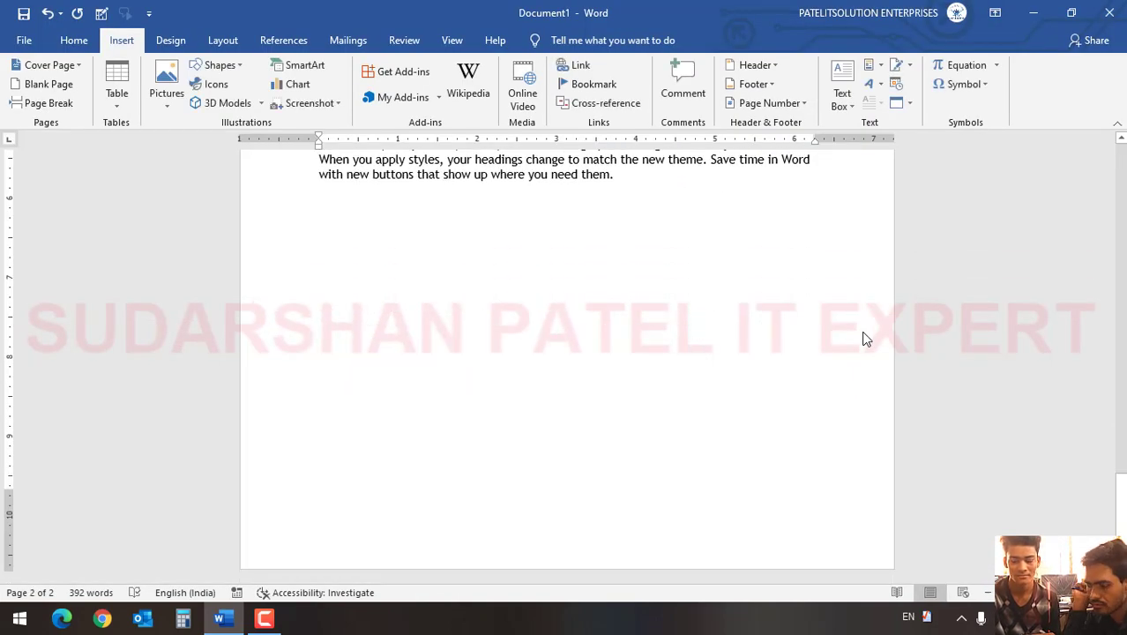
{"action": "key", "text": "ctrl+p"}
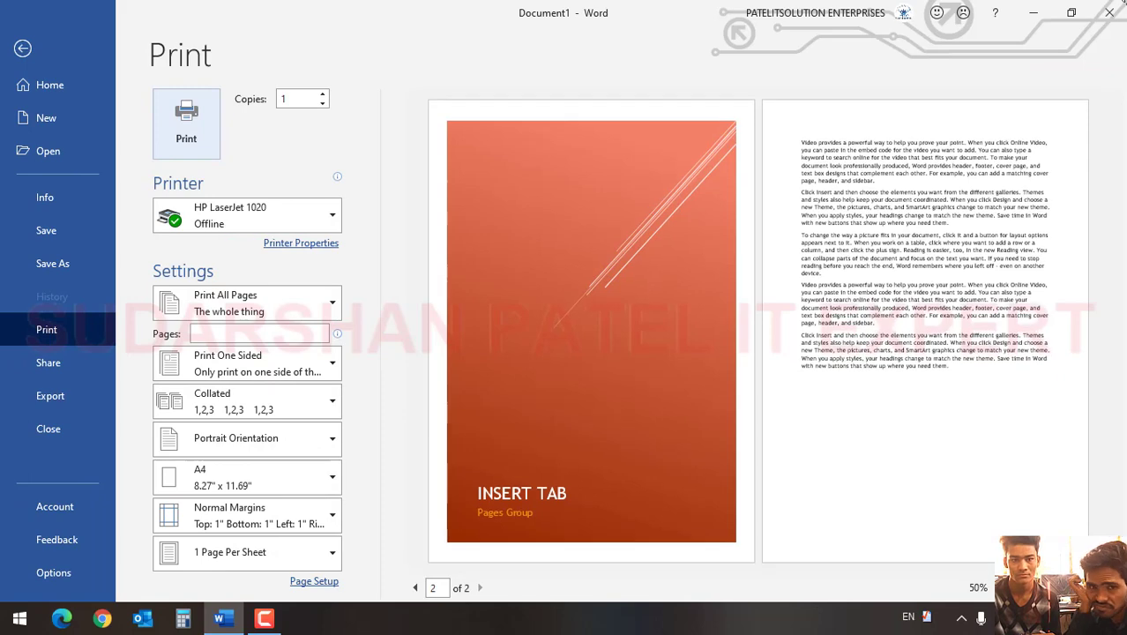
{"action": "left_click", "coordinate": [1109, 14]}
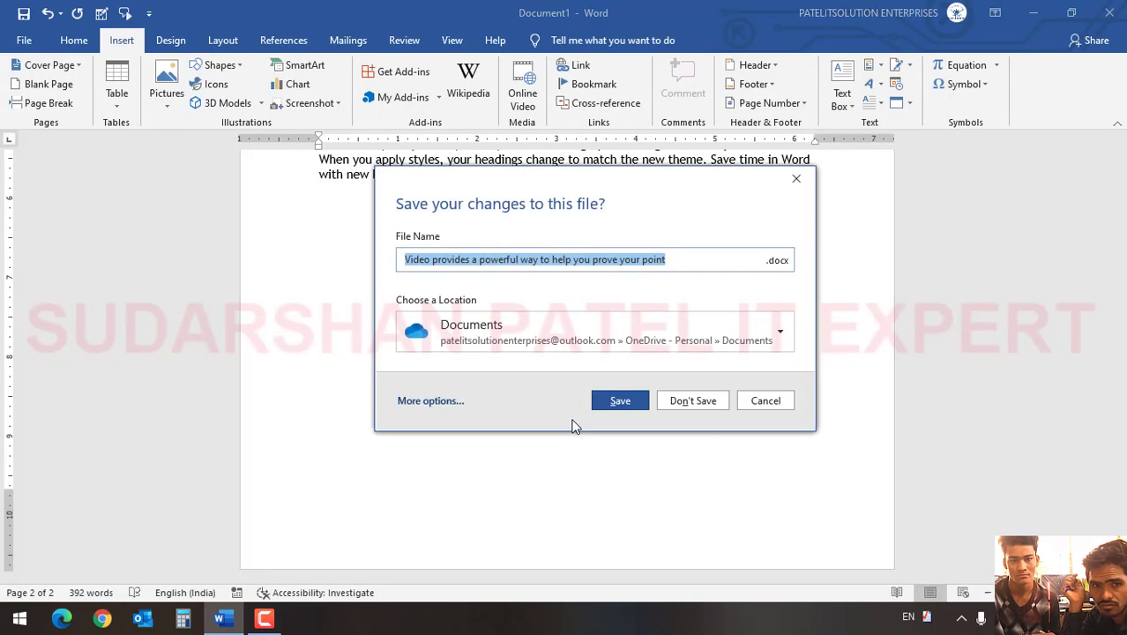
{"action": "left_click", "coordinate": [761, 406]}
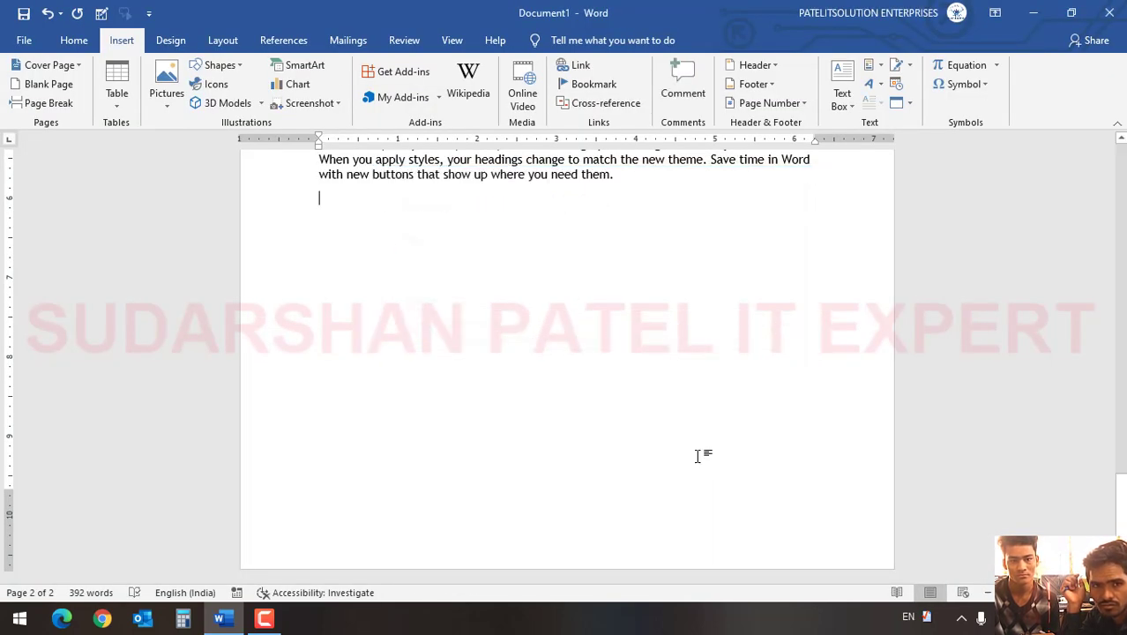
{"action": "key", "text": "ctrl+p"}
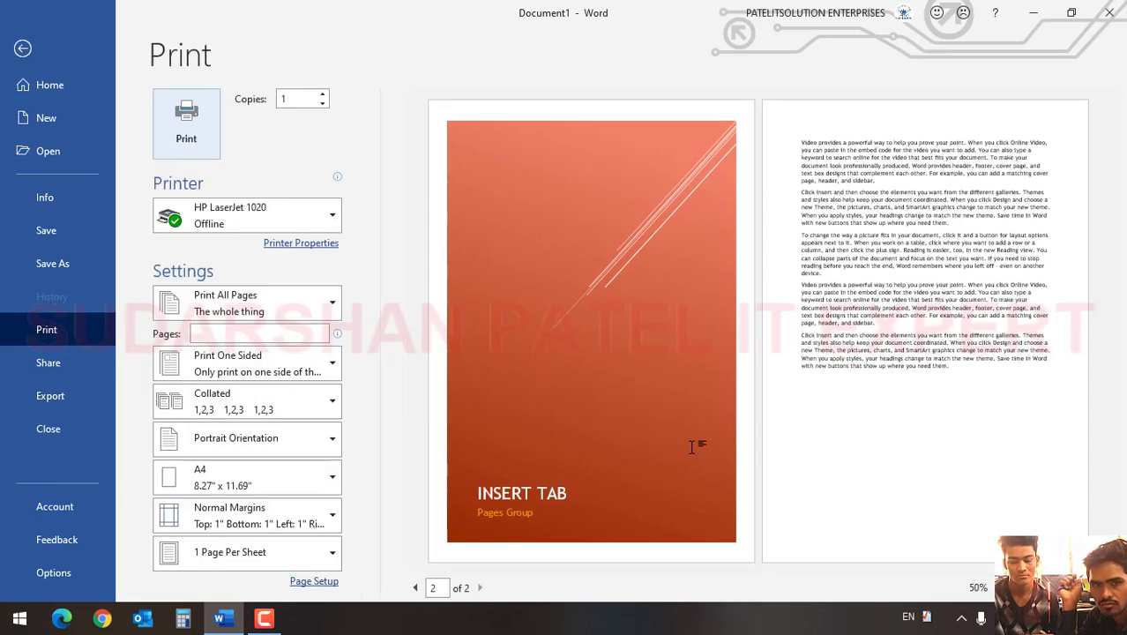
{"action": "left_click", "coordinate": [22, 47]}
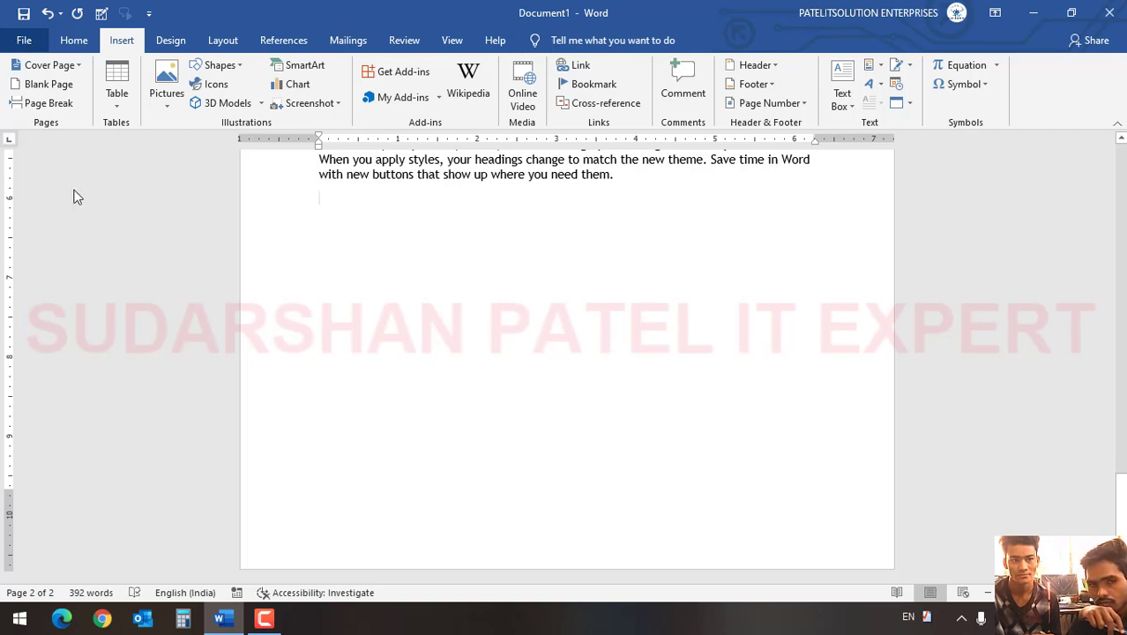
Swap the cover page for the Element design from the Cover Page gallery.
{"action": "scroll", "coordinate": [437, 322], "scroll_direction": "up", "scroll_amount": 8}
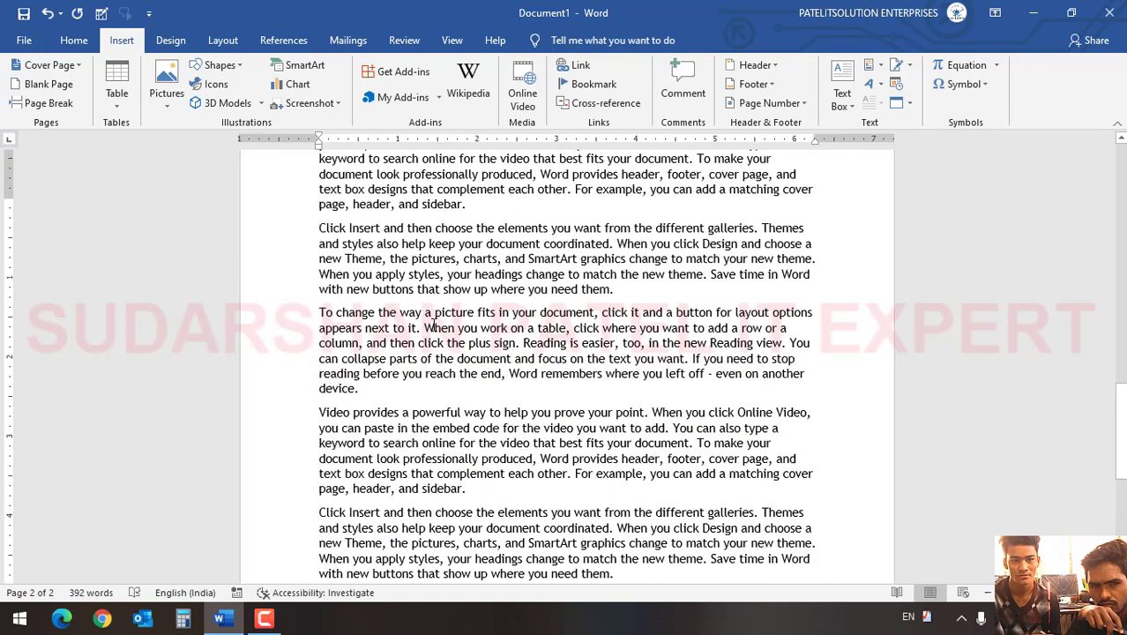
{"action": "scroll", "coordinate": [434, 324], "scroll_direction": "up", "scroll_amount": 2}
{"action": "left_click", "coordinate": [79, 66]}
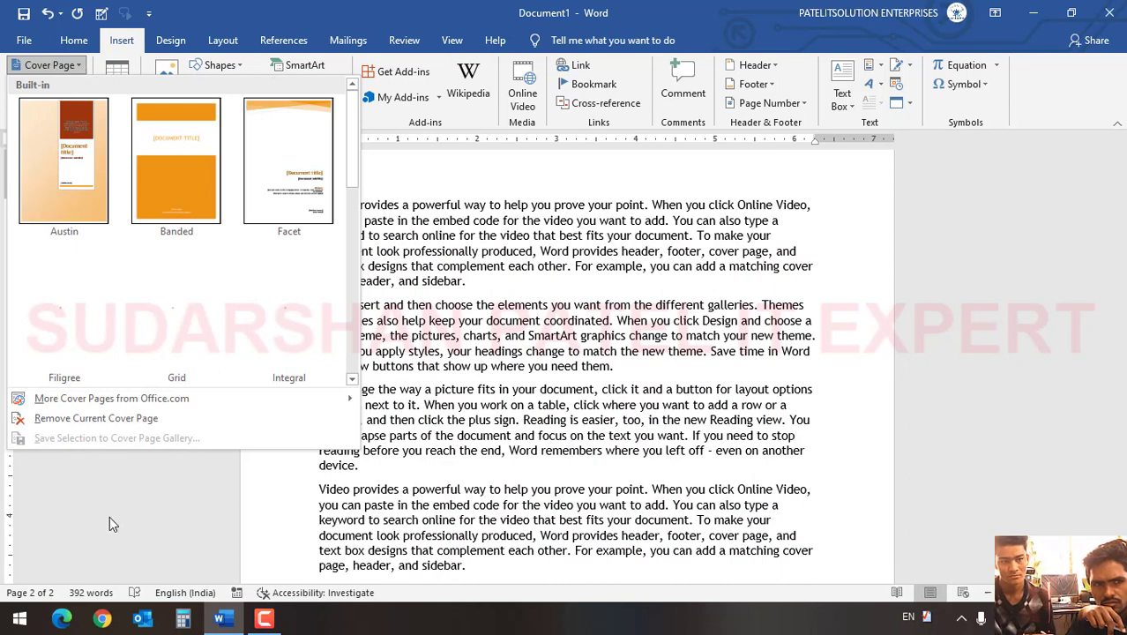
{"action": "mouse_move", "coordinate": [181, 406]}
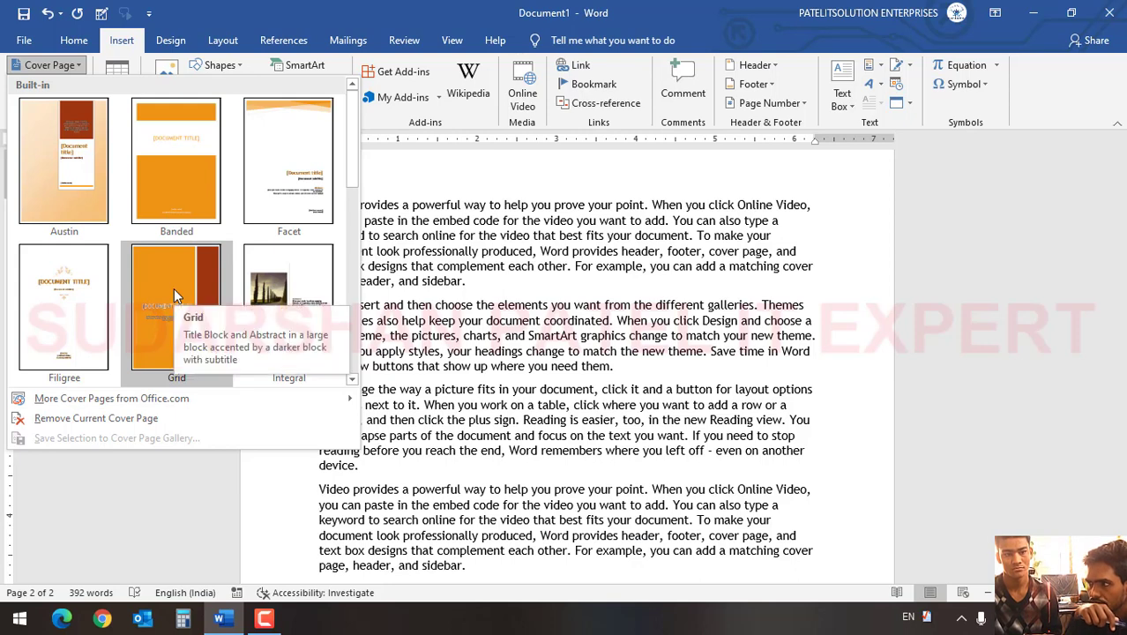
{"action": "mouse_move", "coordinate": [148, 400]}
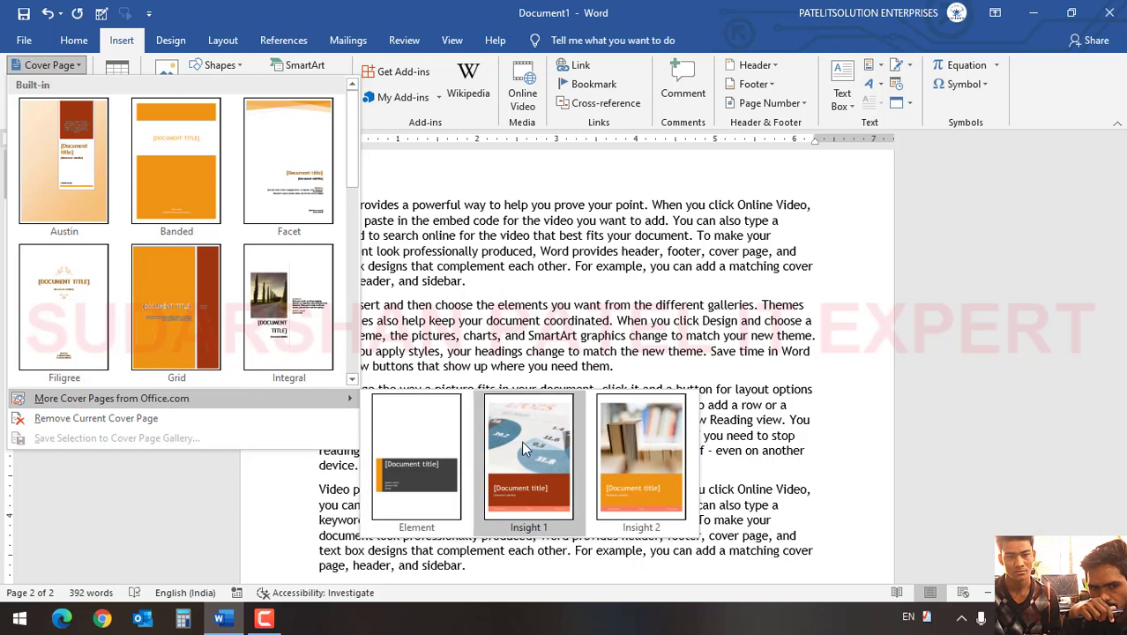
{"action": "left_click", "coordinate": [420, 465]}
{"action": "scroll", "coordinate": [407, 478], "scroll_direction": "down", "scroll_amount": 12}
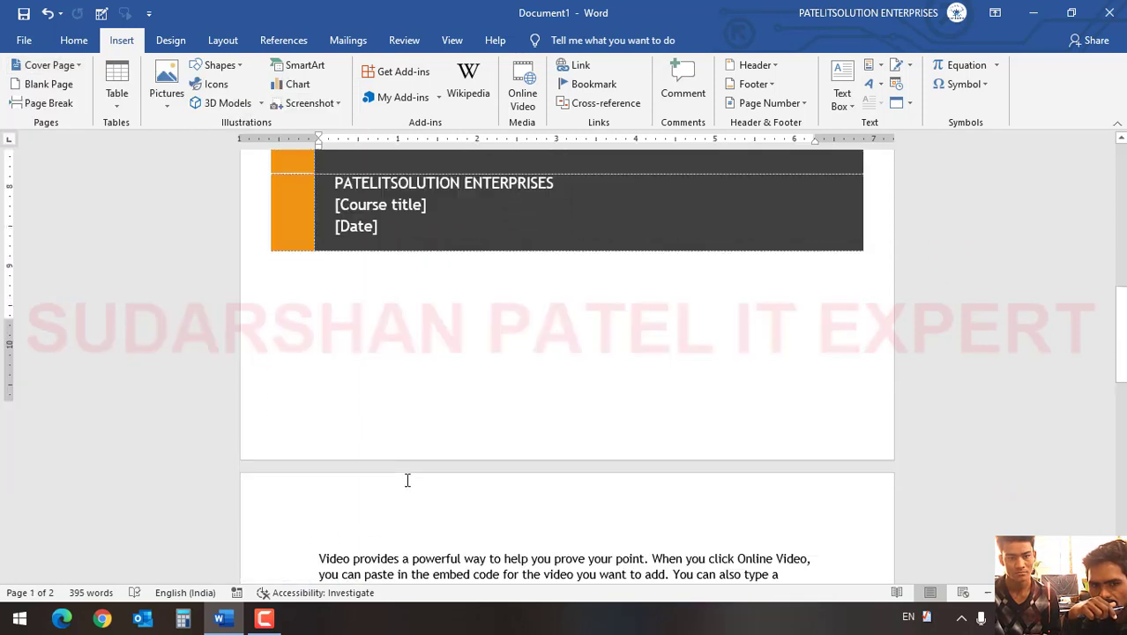
{"action": "scroll", "coordinate": [406, 481], "scroll_direction": "up", "scroll_amount": 5}
{"action": "scroll", "coordinate": [406, 480], "scroll_direction": "down", "scroll_amount": 8}
{"action": "scroll", "coordinate": [405, 478], "scroll_direction": "up", "scroll_amount": 7}
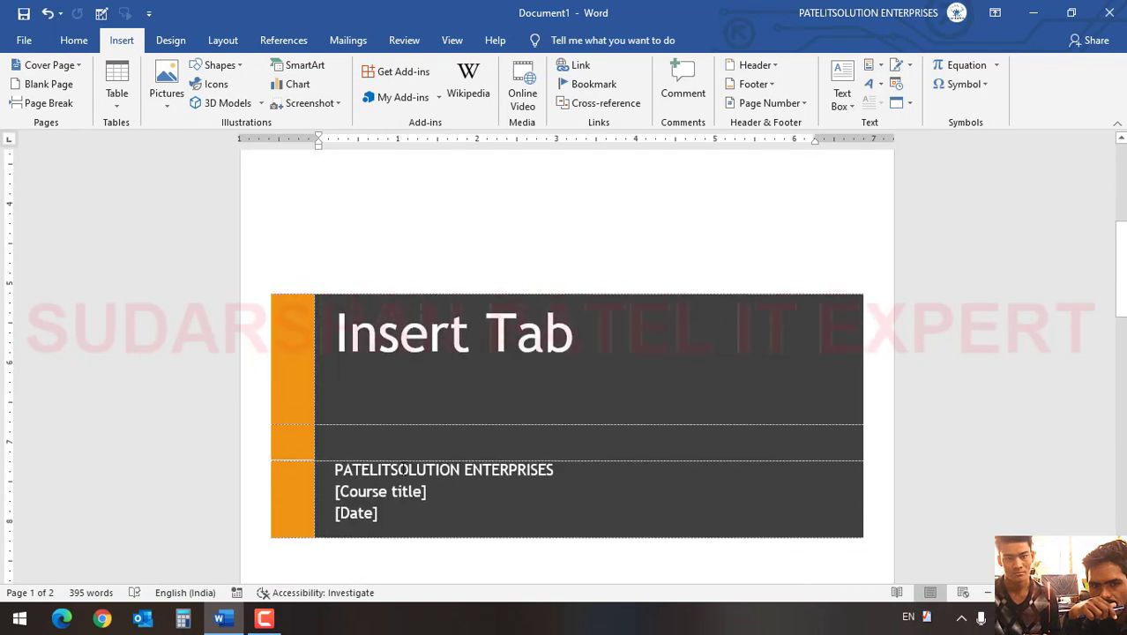
{"action": "scroll", "coordinate": [402, 459], "scroll_direction": "down", "scroll_amount": 1}
{"action": "scroll", "coordinate": [402, 457], "scroll_direction": "down", "scroll_amount": 3}
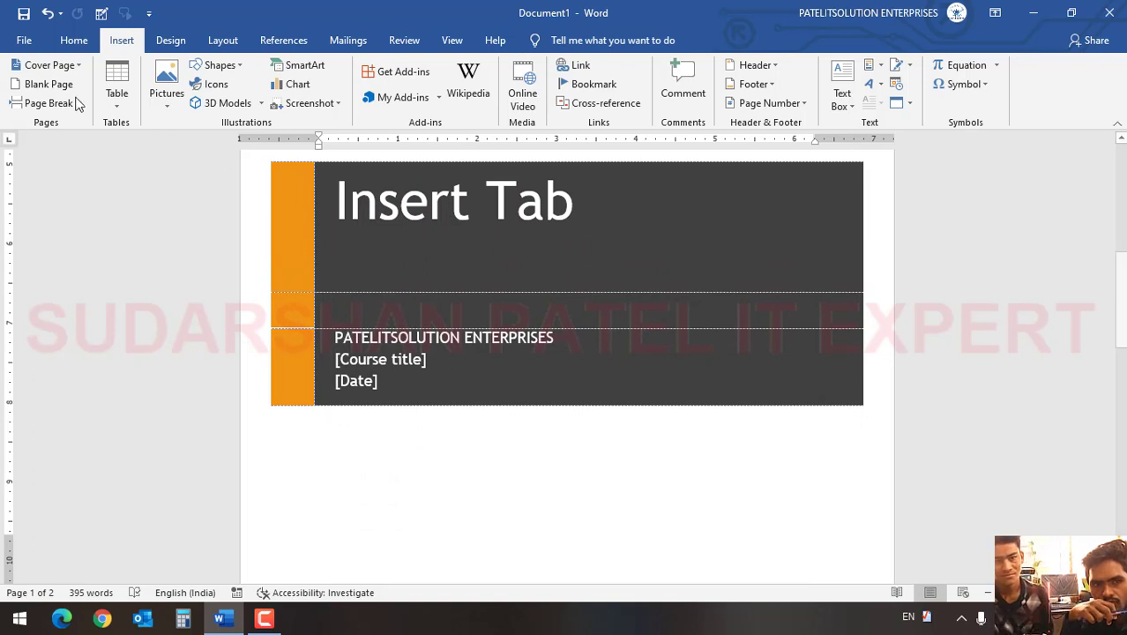
Reopen the Cover Page menu after briefly dismissing the network connections panel.
{"action": "left_click", "coordinate": [81, 66]}
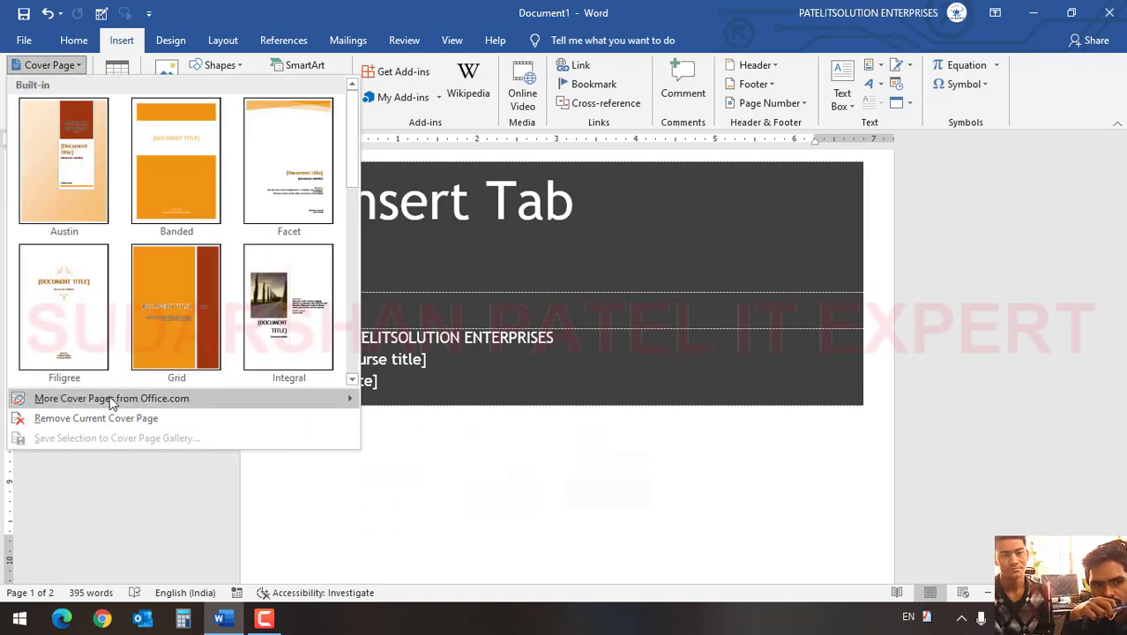
{"action": "mouse_move", "coordinate": [60, 401]}
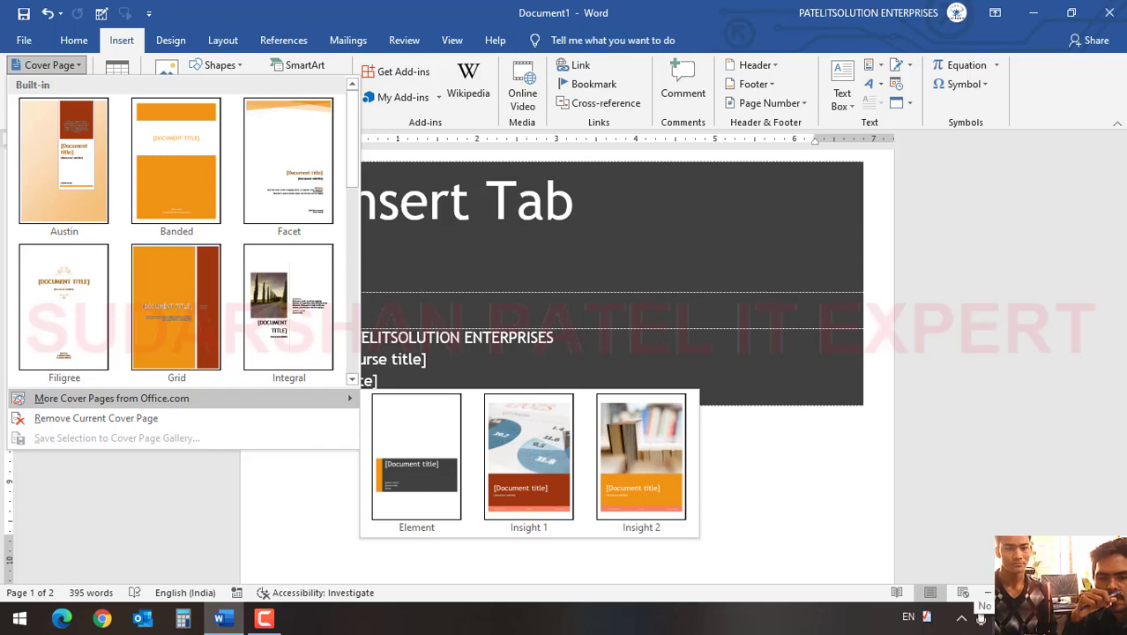
{"action": "left_click", "coordinate": [1001, 619]}
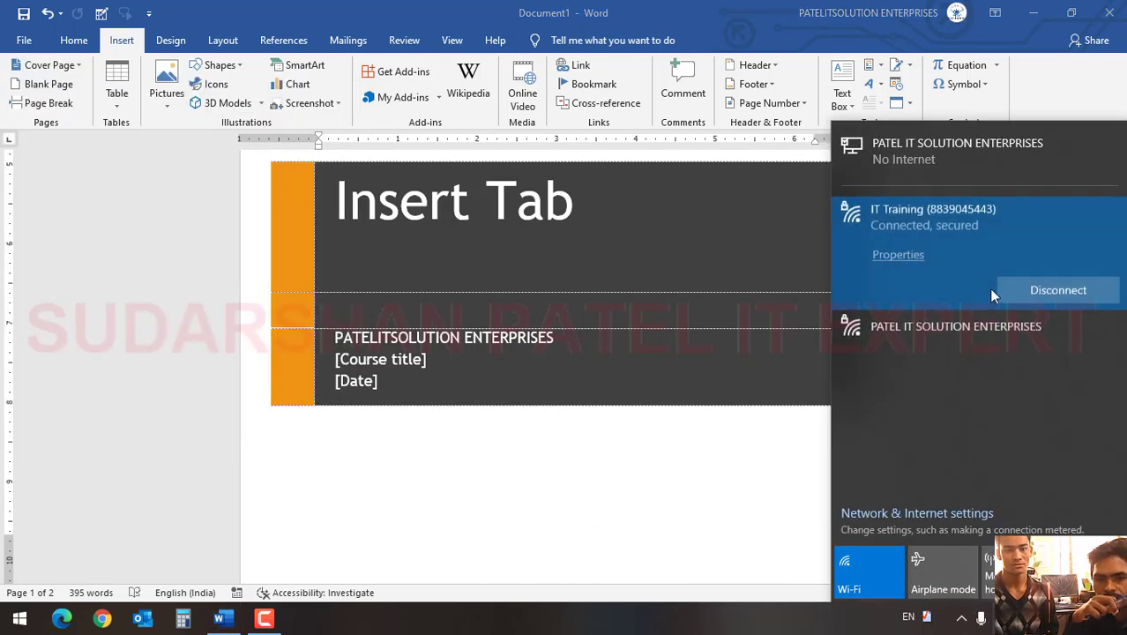
{"action": "left_click", "coordinate": [475, 493]}
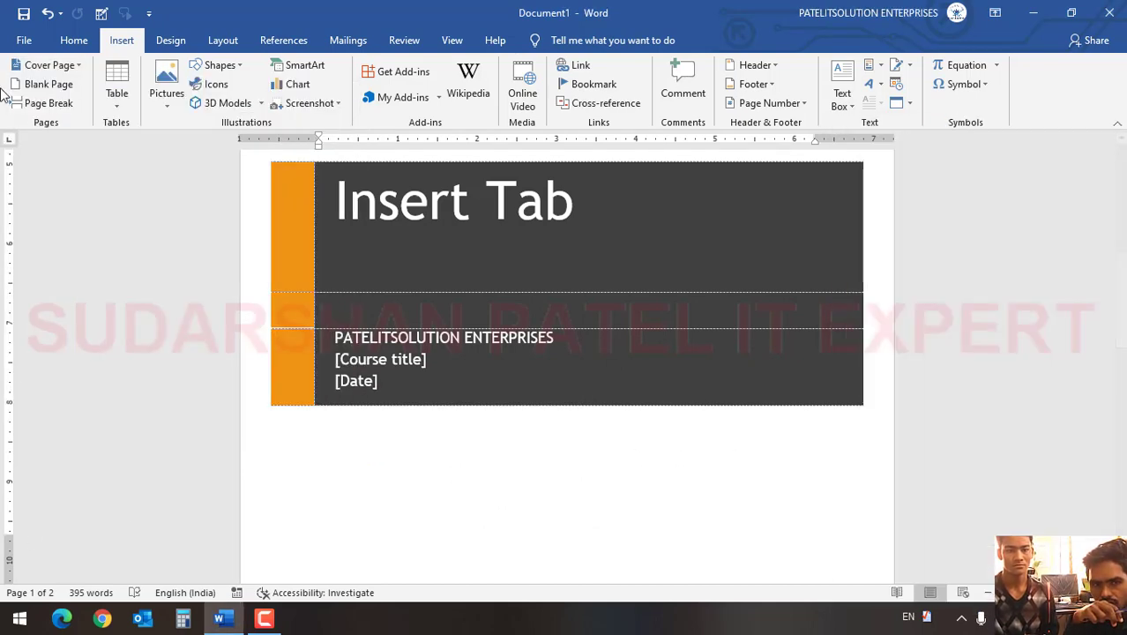
{"action": "left_click", "coordinate": [82, 64]}
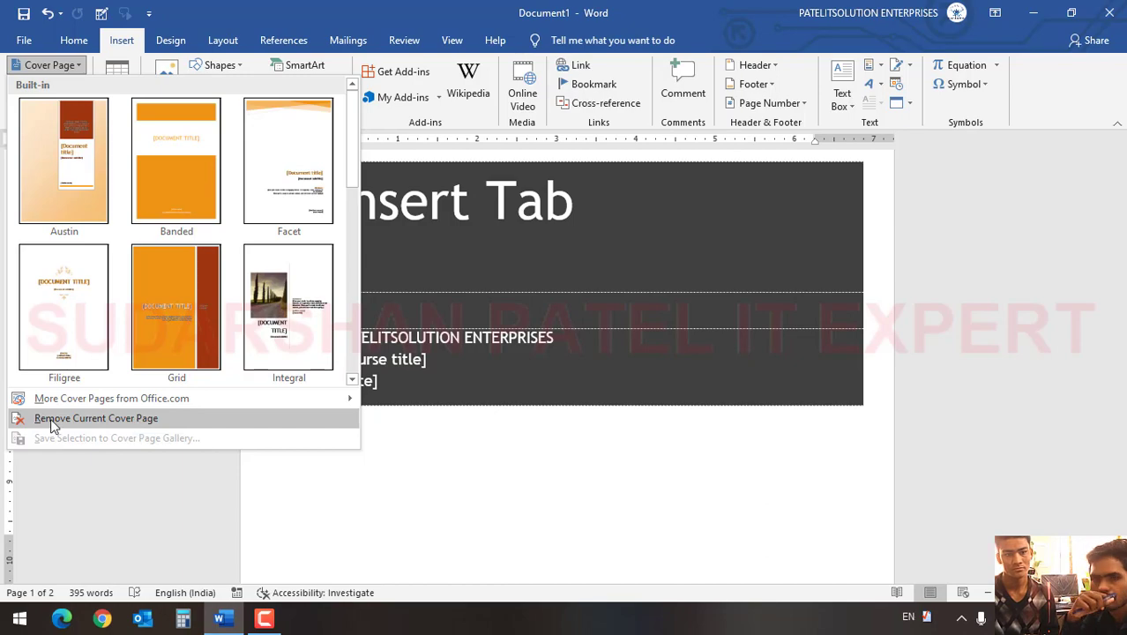
Remove the Element cover page, jump to the end, and undo to restore the orange INSERT TAB cover.
{"action": "left_click", "coordinate": [125, 421]}
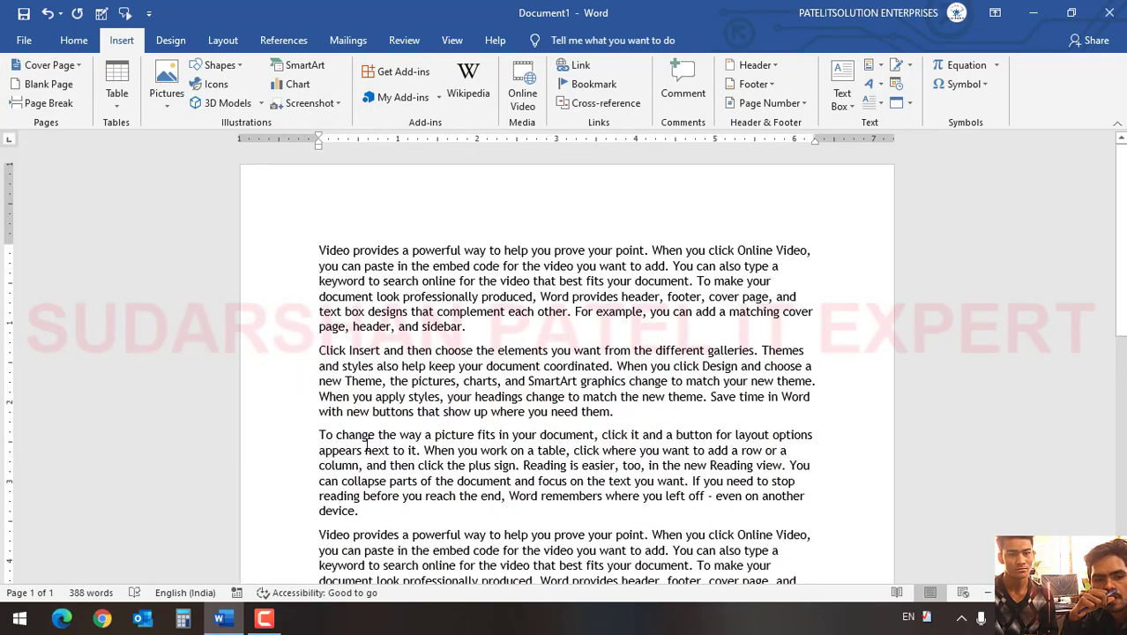
{"action": "key", "text": "ctrl+End"}
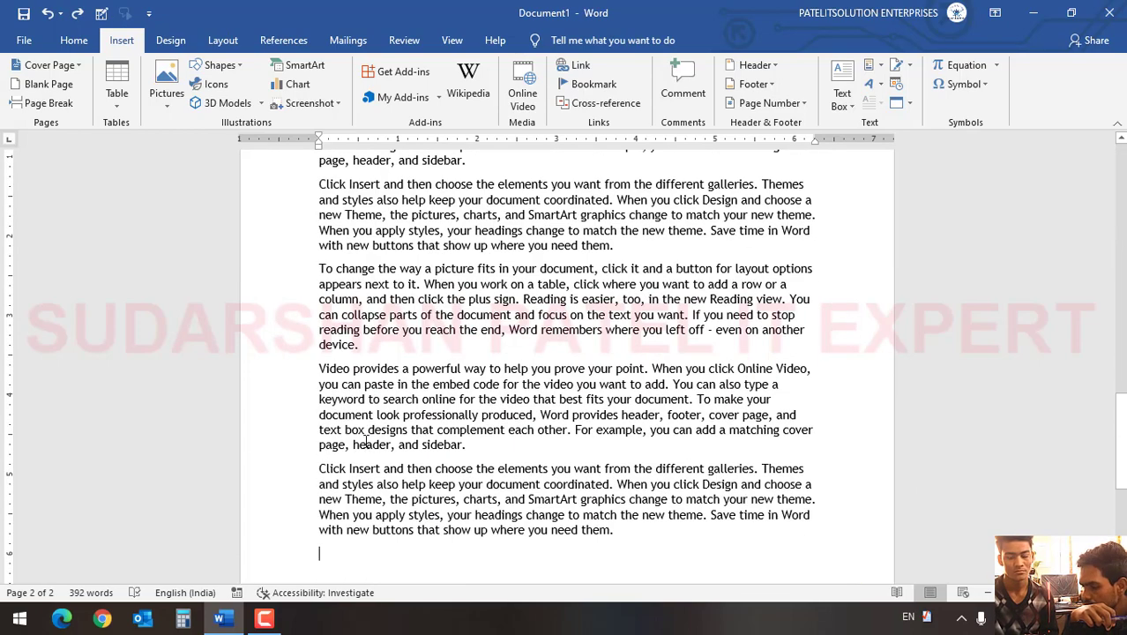
{"action": "key", "text": "ctrl+z"}
{"action": "scroll", "coordinate": [365, 439], "scroll_direction": "up", "scroll_amount": 5}
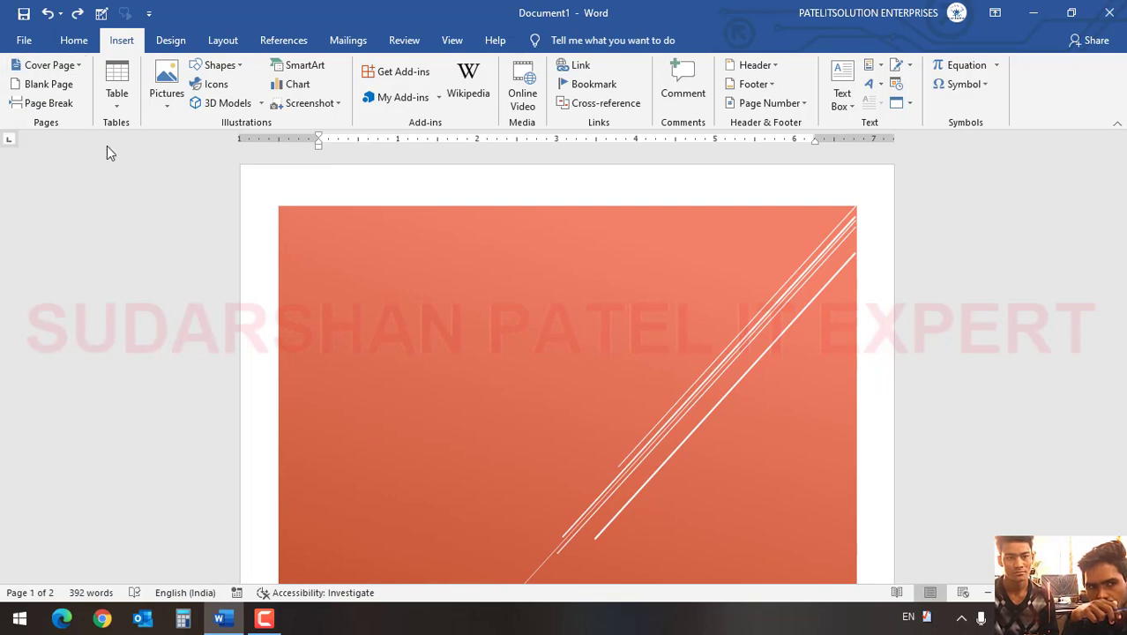
{"action": "scroll", "coordinate": [318, 287], "scroll_direction": "down", "scroll_amount": 5}
{"action": "scroll", "coordinate": [313, 294], "scroll_direction": "down", "scroll_amount": 10}
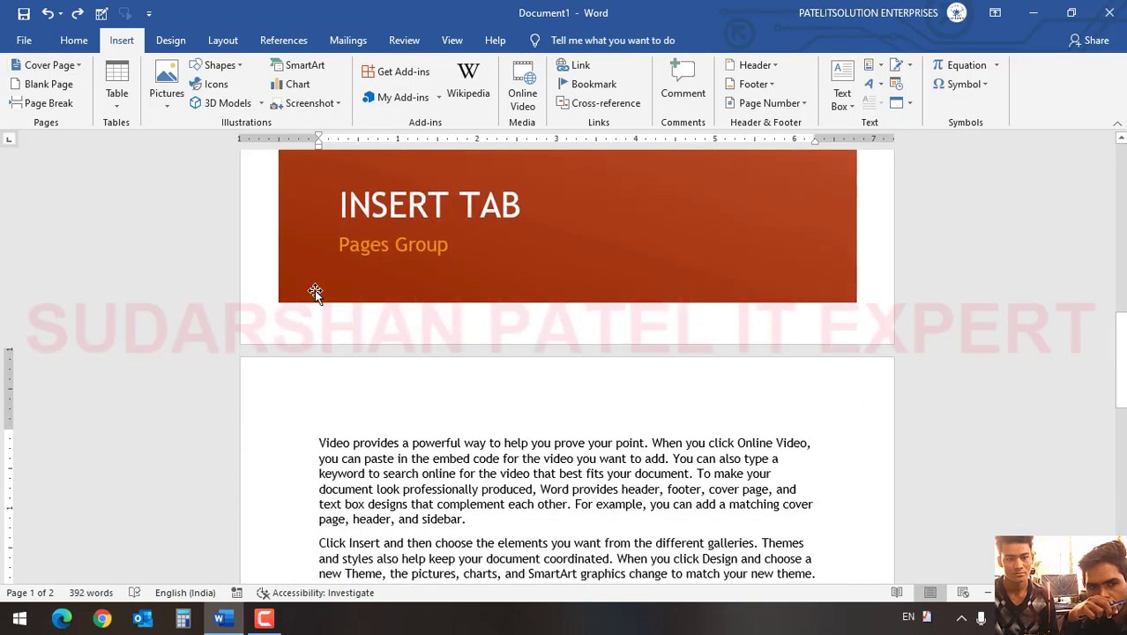
{"action": "scroll", "coordinate": [315, 289], "scroll_direction": "down", "scroll_amount": 4}
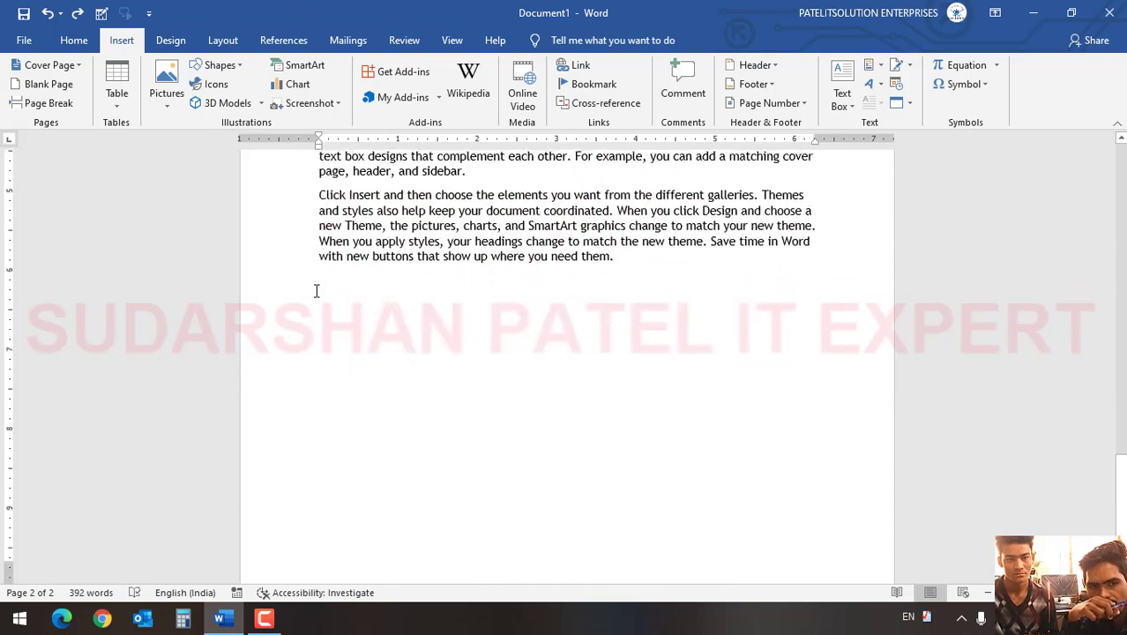
{"action": "scroll", "coordinate": [569, 295], "scroll_direction": "up", "scroll_amount": 3}
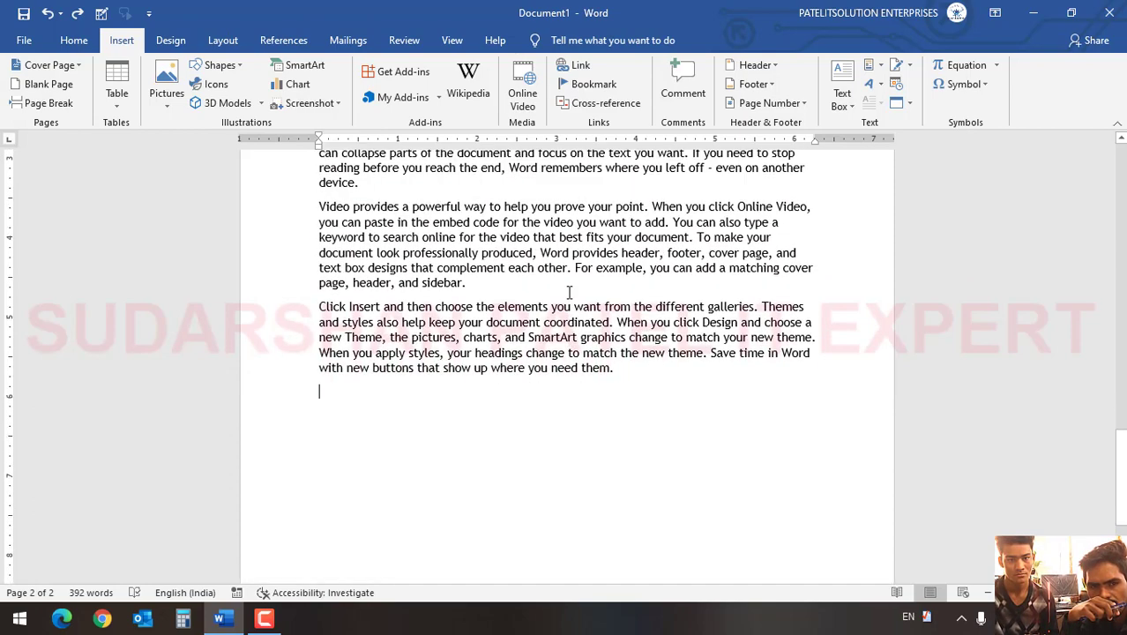
{"action": "scroll", "coordinate": [536, 288], "scroll_direction": "down", "scroll_amount": 2}
{"action": "scroll", "coordinate": [449, 296], "scroll_direction": "up", "scroll_amount": 5}
{"action": "scroll", "coordinate": [449, 297], "scroll_direction": "down", "scroll_amount": 3}
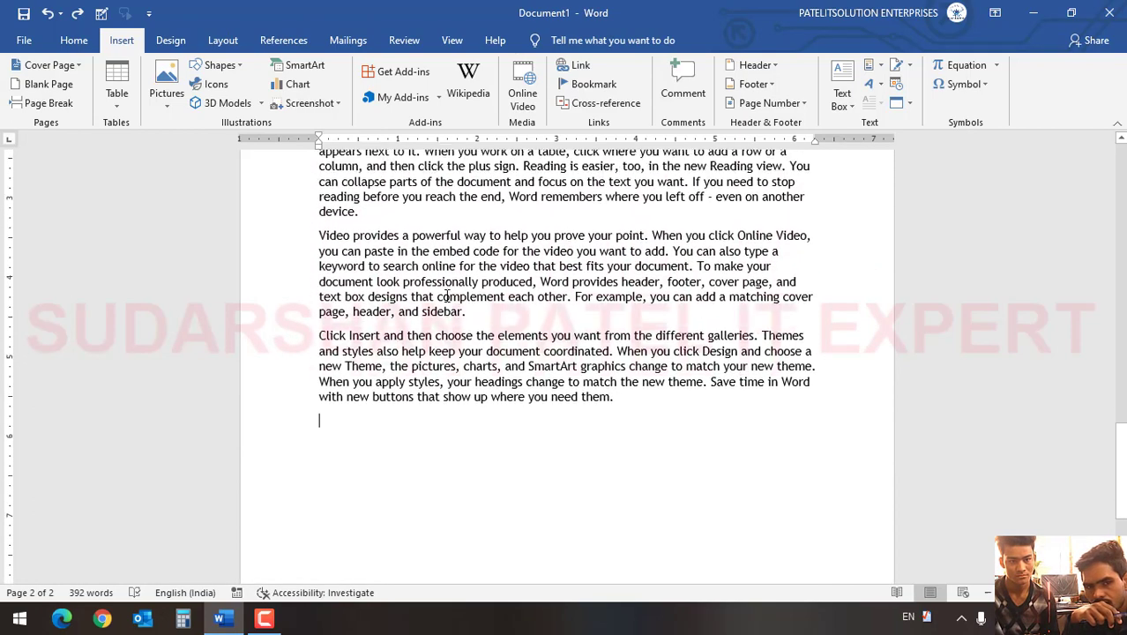
Add sample text at the end with =rand(10,5), reaching 1189 words over three pages.
{"action": "type", "text": "=rand"}
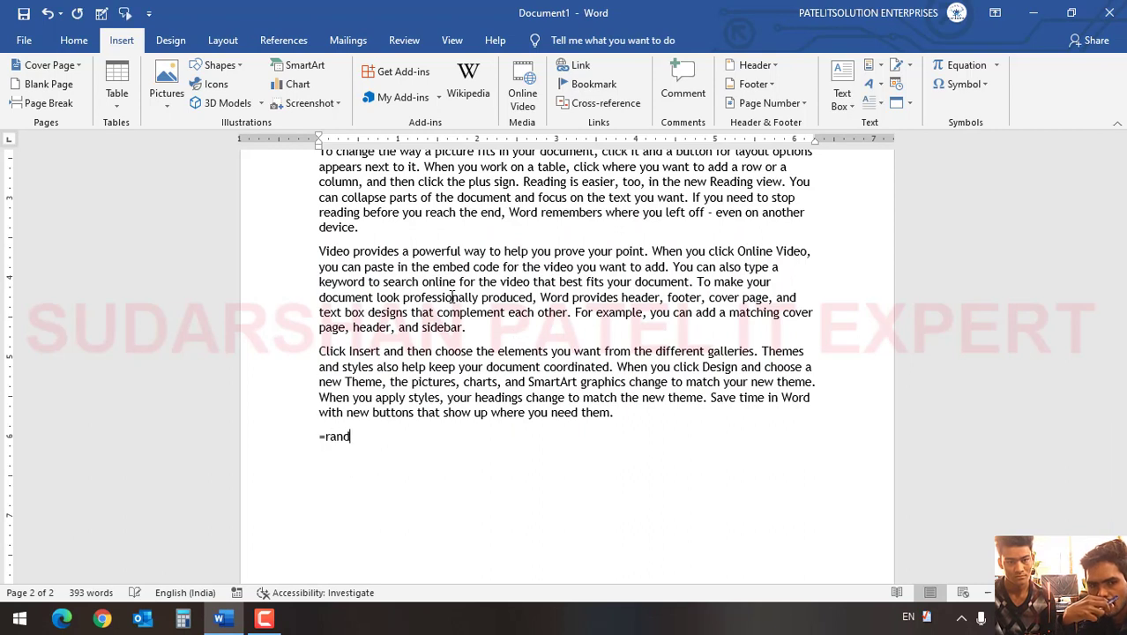
{"action": "type", "text": "(10"}
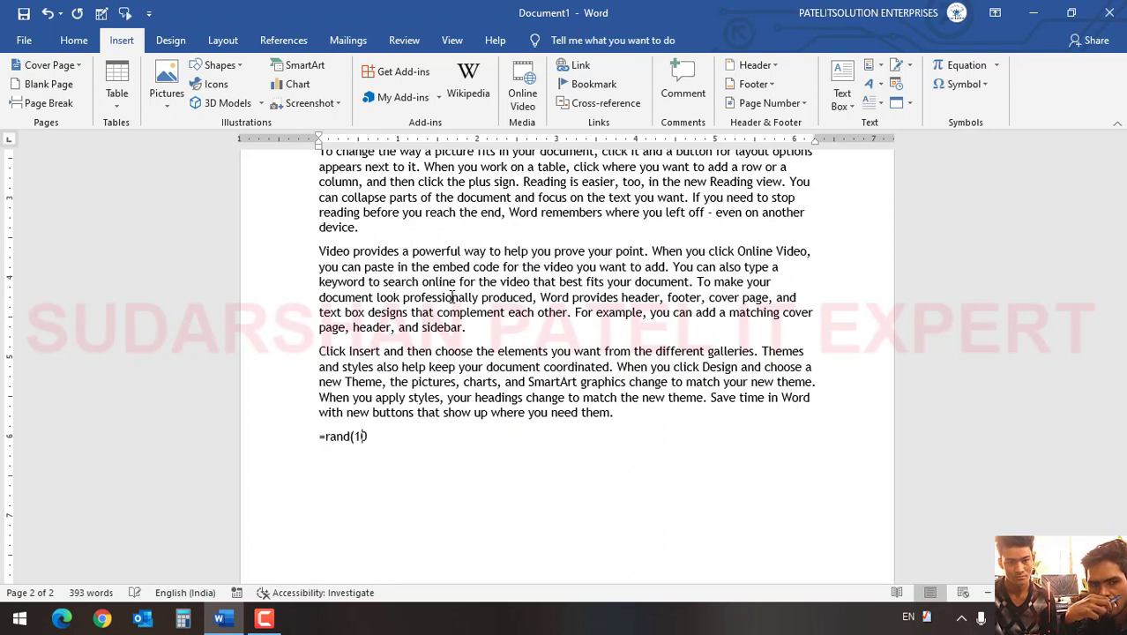
{"action": "type", "text": ",5)"}
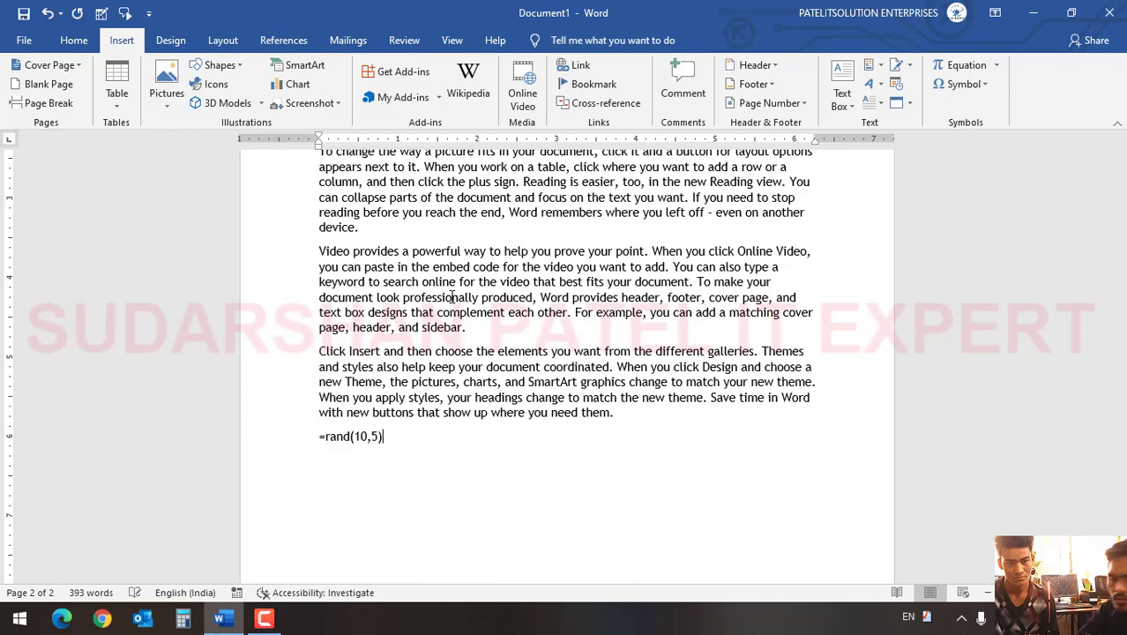
{"action": "key", "text": "Return"}
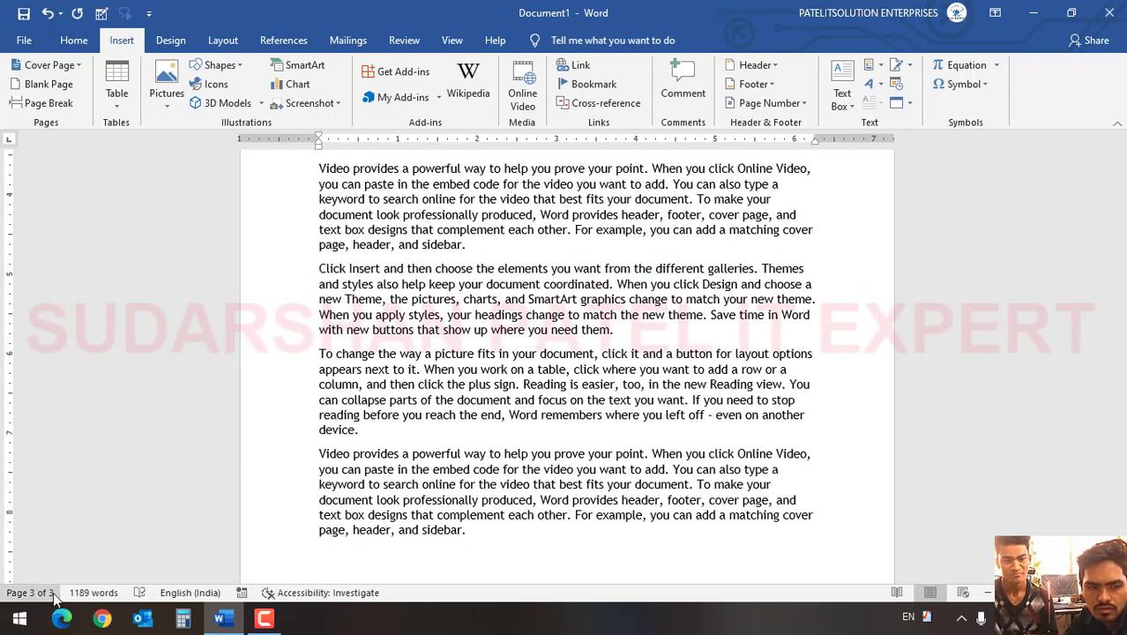
{"action": "scroll", "coordinate": [280, 555], "scroll_direction": "down", "scroll_amount": 1}
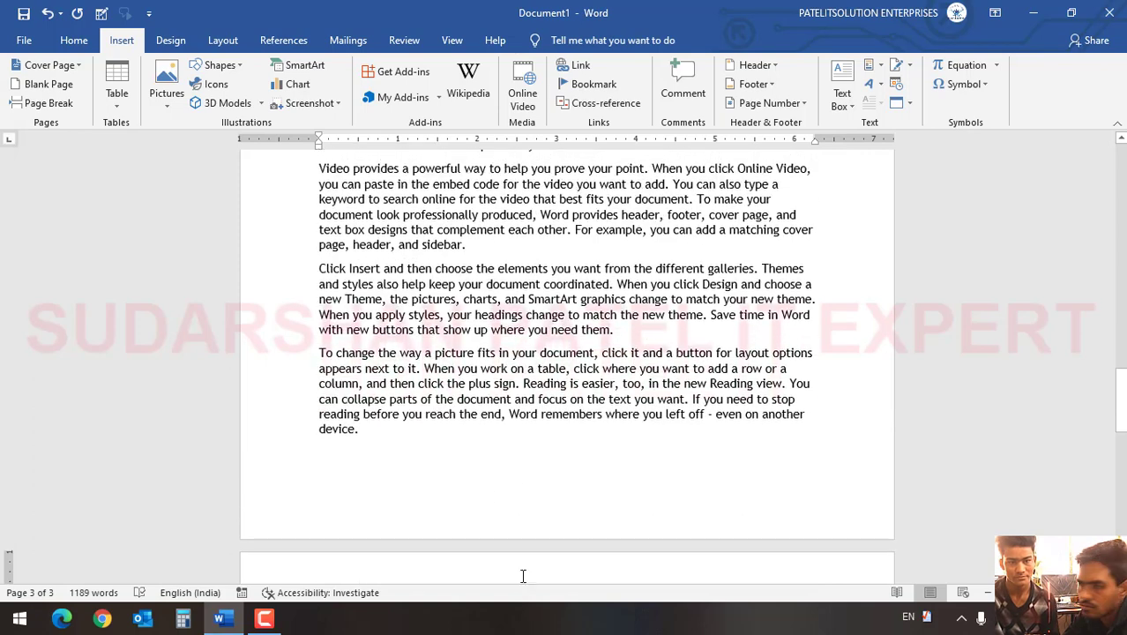
{"action": "scroll", "coordinate": [462, 557], "scroll_direction": "down", "scroll_amount": 2}
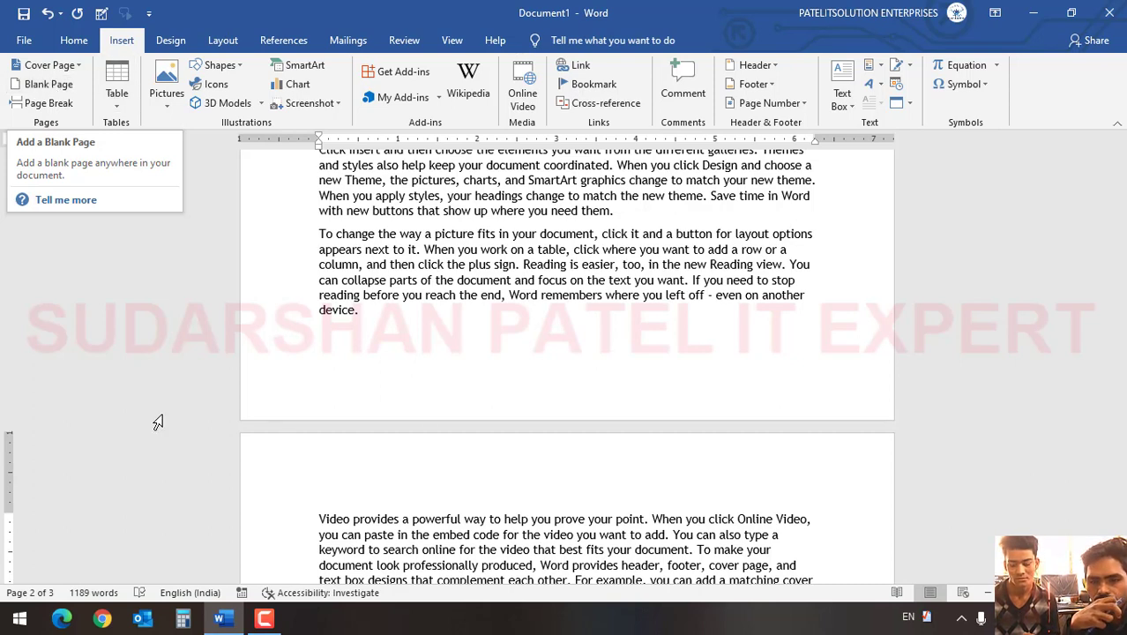
{"action": "left_click", "coordinate": [361, 348]}
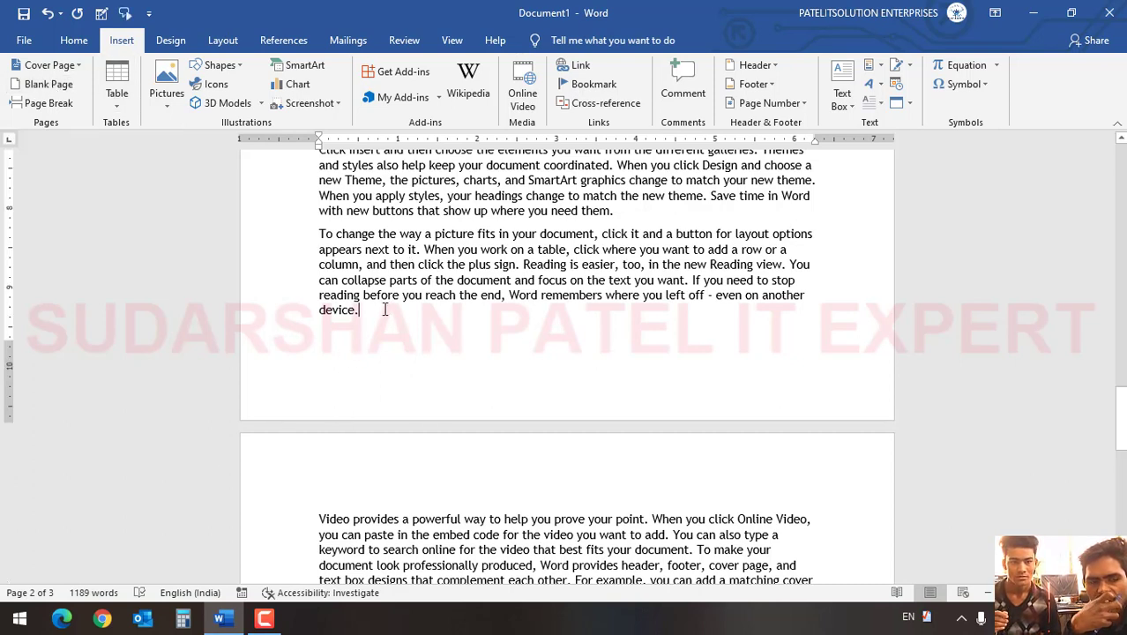
{"action": "left_click", "coordinate": [351, 518]}
{"action": "left_click", "coordinate": [320, 519]}
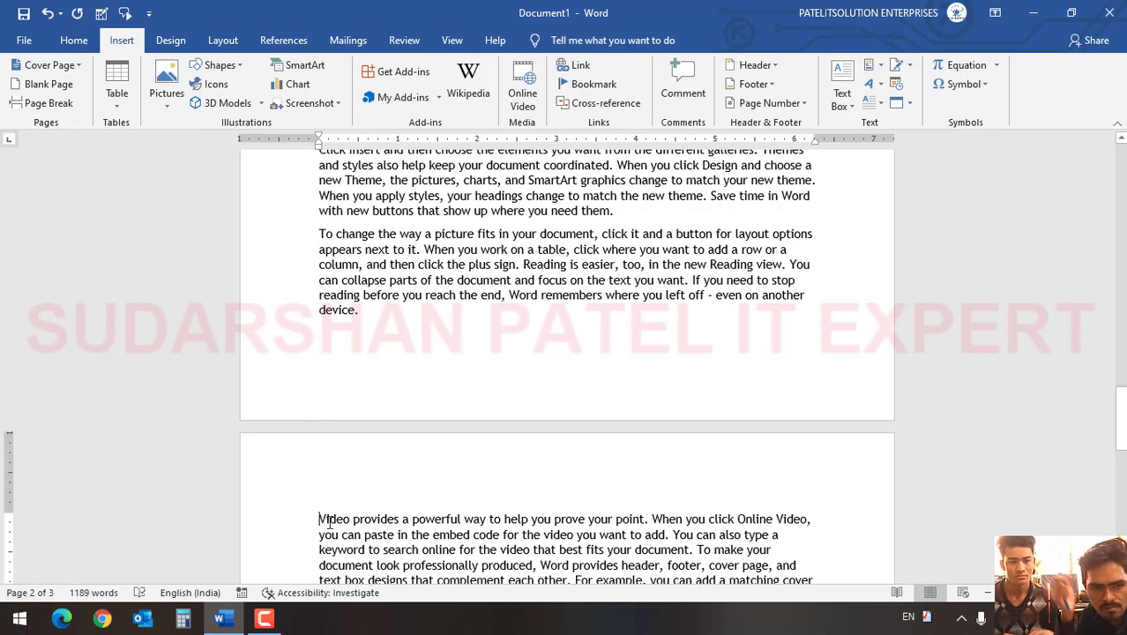
{"action": "scroll", "coordinate": [273, 494], "scroll_direction": "down", "scroll_amount": 3}
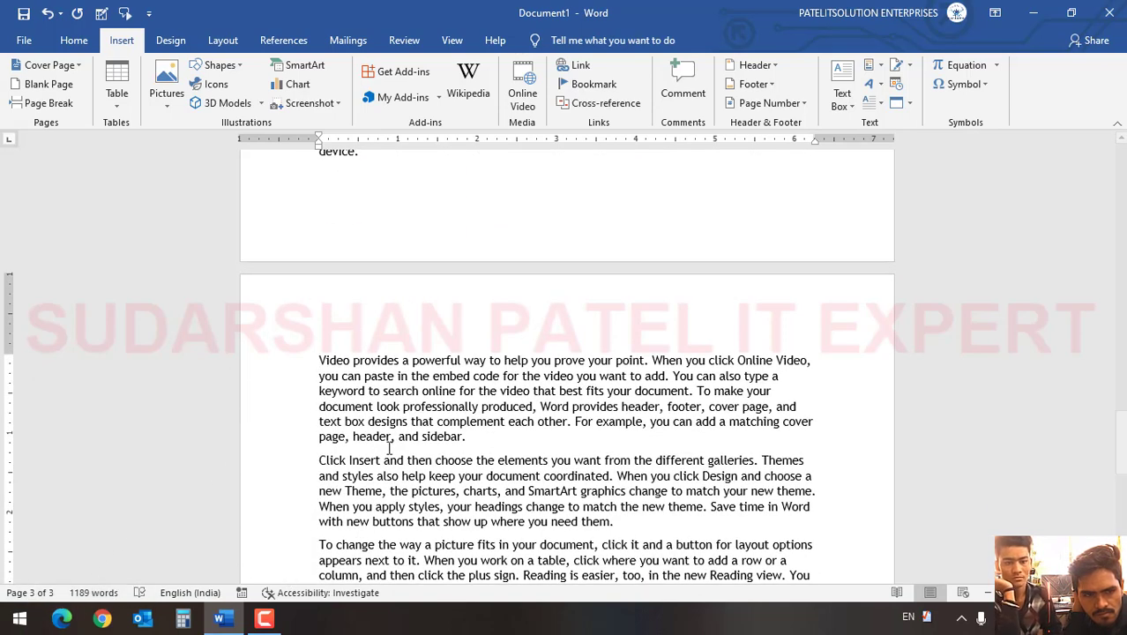
{"action": "scroll", "coordinate": [423, 355], "scroll_direction": "up", "scroll_amount": 4}
{"action": "left_click", "coordinate": [404, 351]}
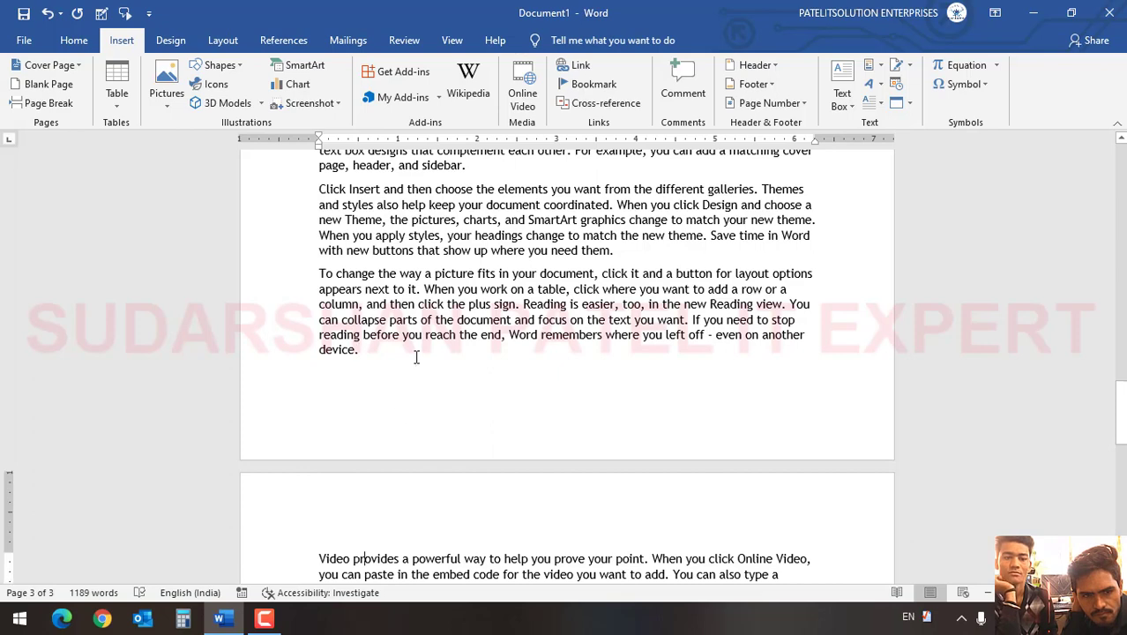
{"action": "scroll", "coordinate": [383, 482], "scroll_direction": "down", "scroll_amount": 1}
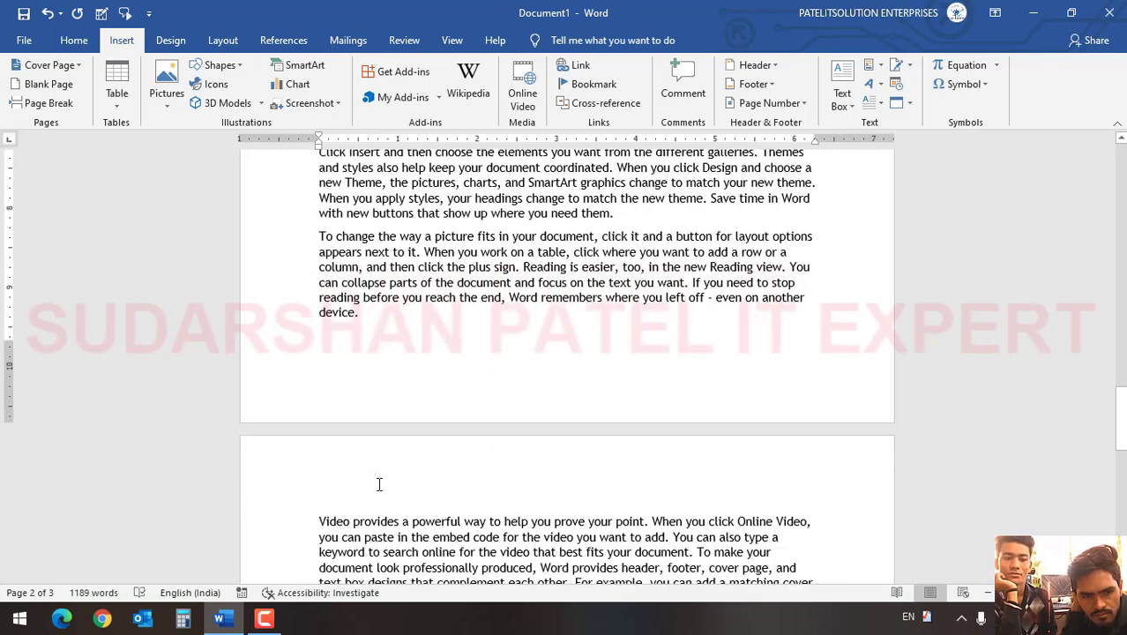
{"action": "left_click", "coordinate": [319, 519]}
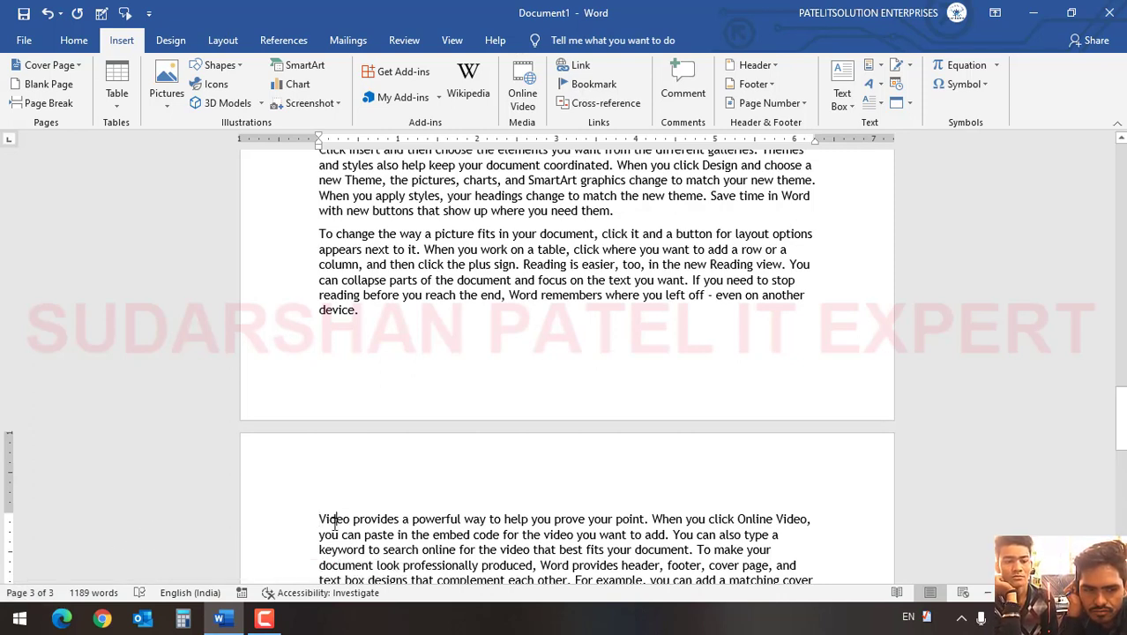
{"action": "left_click", "coordinate": [457, 331]}
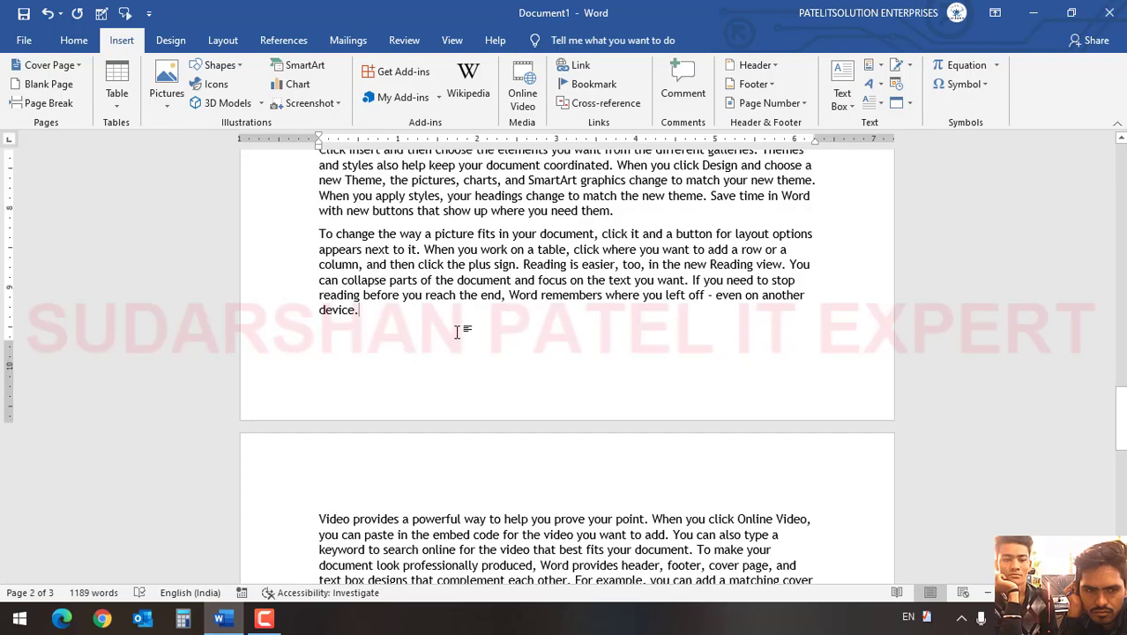
{"action": "scroll", "coordinate": [457, 331], "scroll_direction": "up", "scroll_amount": 15}
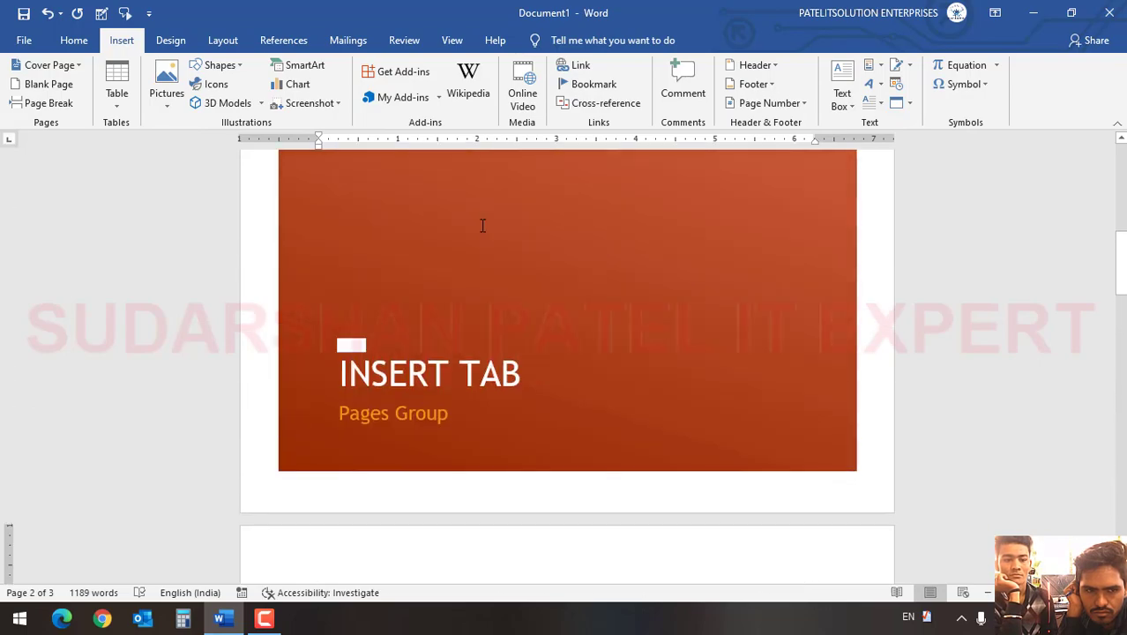
{"action": "left_click", "coordinate": [475, 239]}
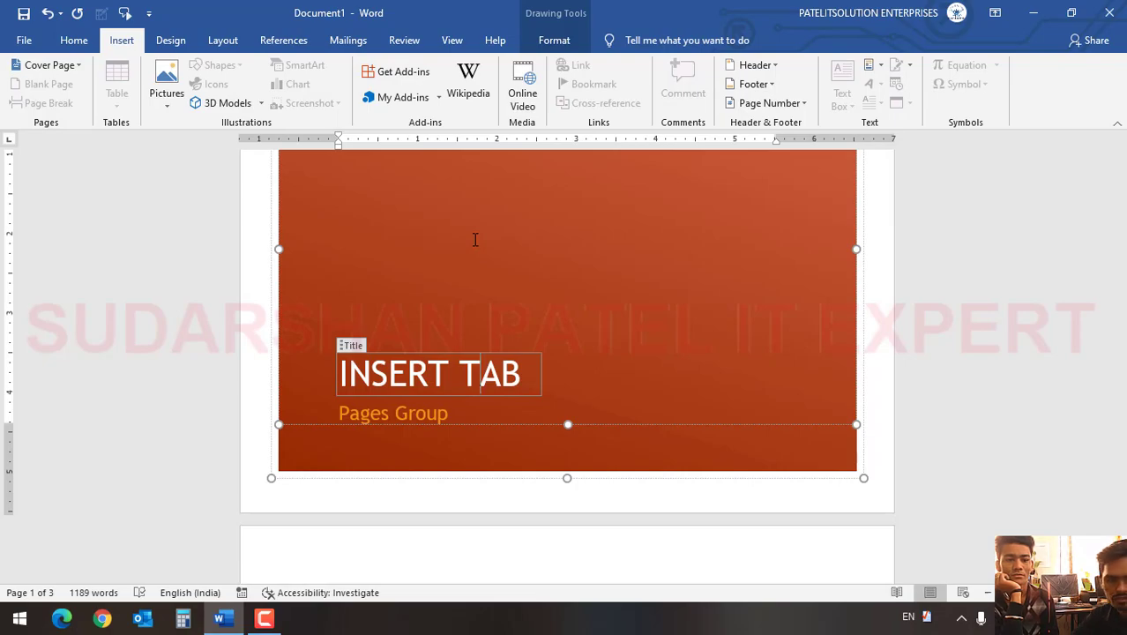
{"action": "scroll", "coordinate": [402, 434], "scroll_direction": "down", "scroll_amount": 3}
{"action": "scroll", "coordinate": [401, 434], "scroll_direction": "down", "scroll_amount": 15}
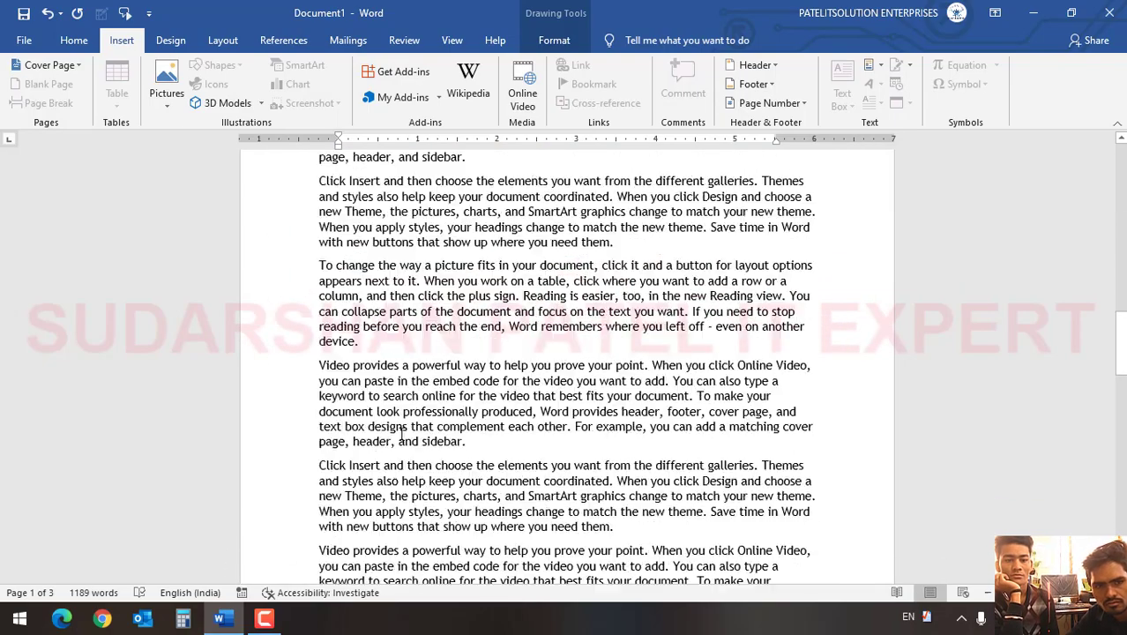
{"action": "left_click", "coordinate": [378, 294]}
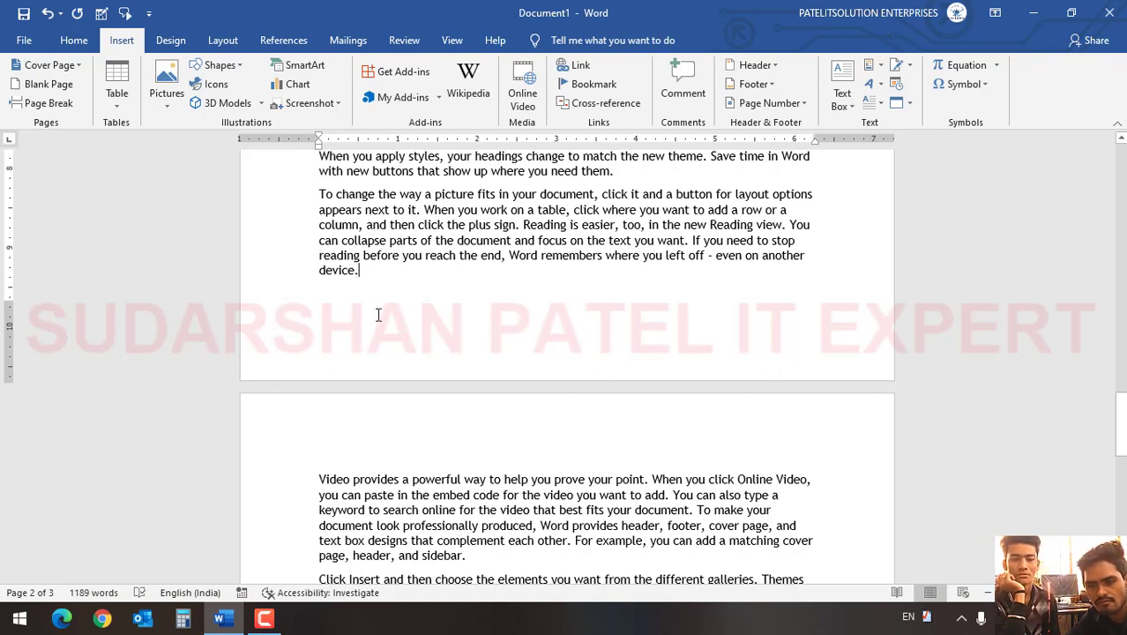
{"action": "left_click", "coordinate": [41, 82]}
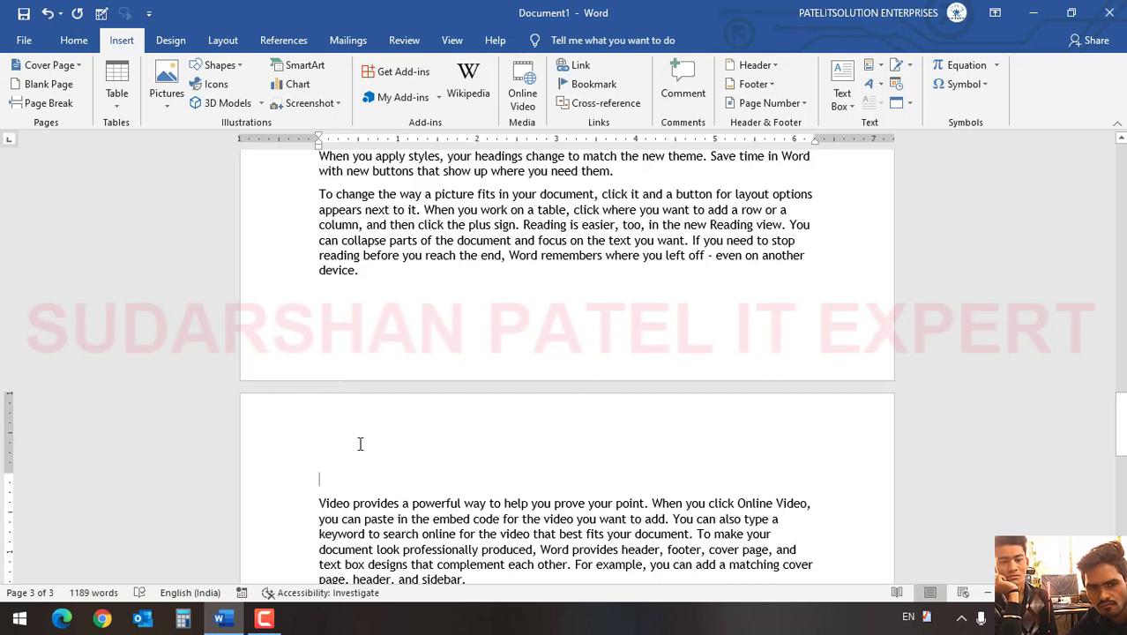
{"action": "key", "text": "BackSpace"}
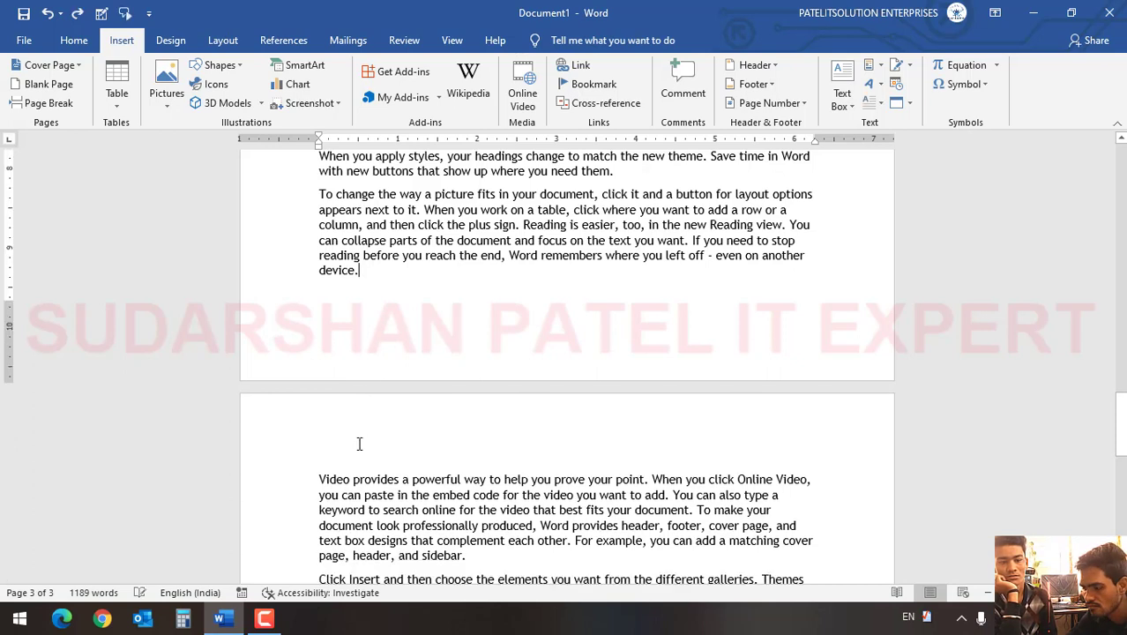
{"action": "left_click", "coordinate": [320, 479]}
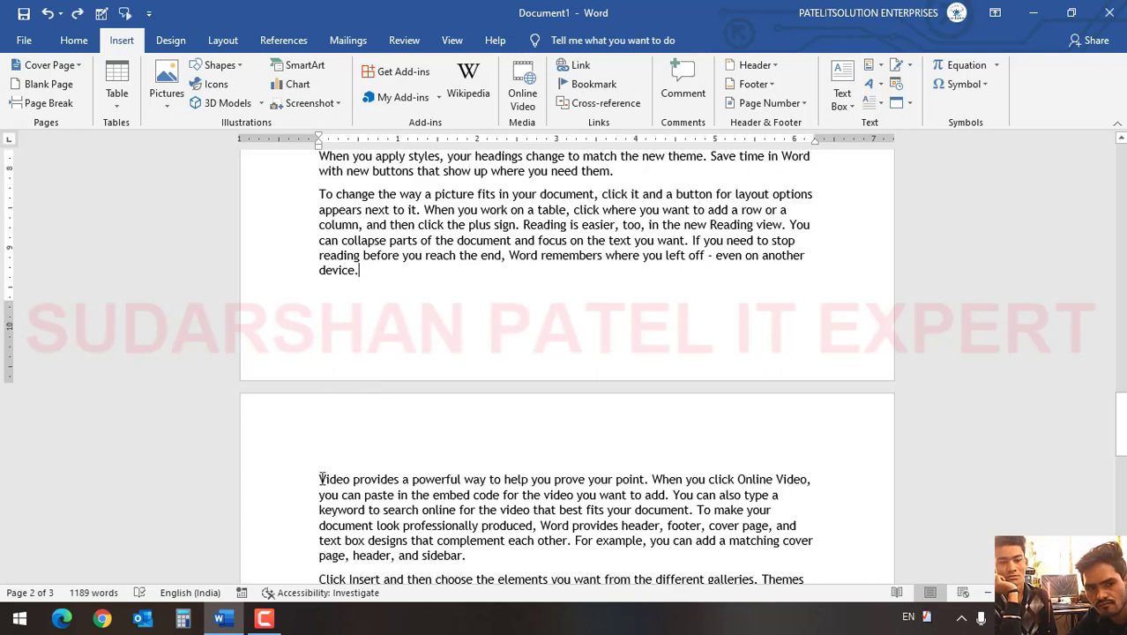
Insert a blank page before 'Video provides' and type a self-introduction greeting with the author's name.
{"action": "left_click", "coordinate": [48, 84]}
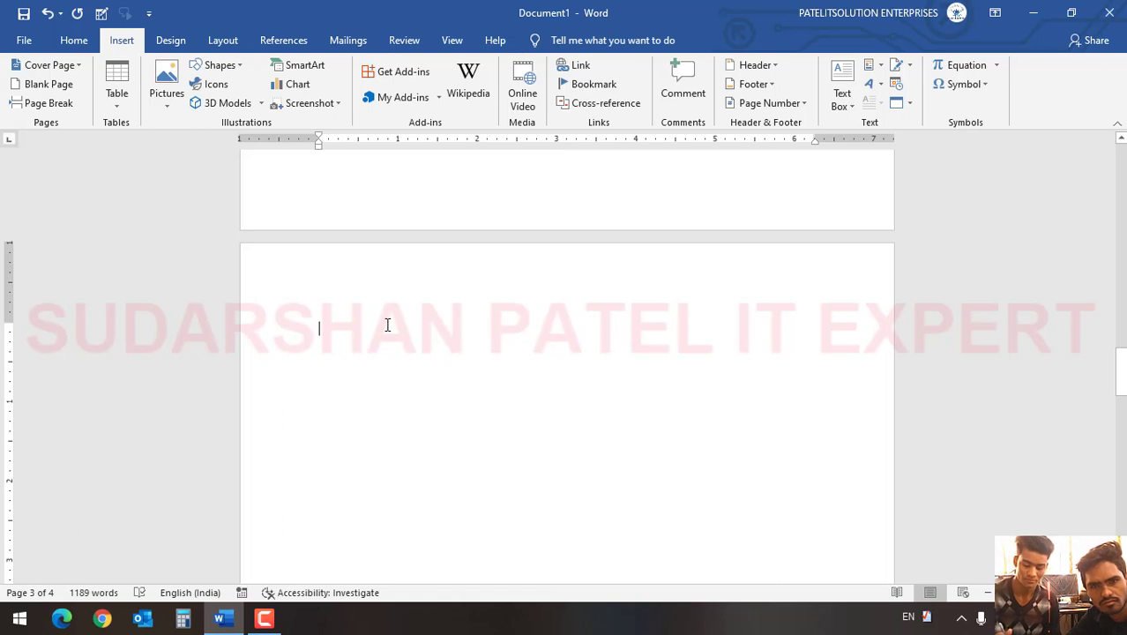
{"action": "type", "text": "Hello"}
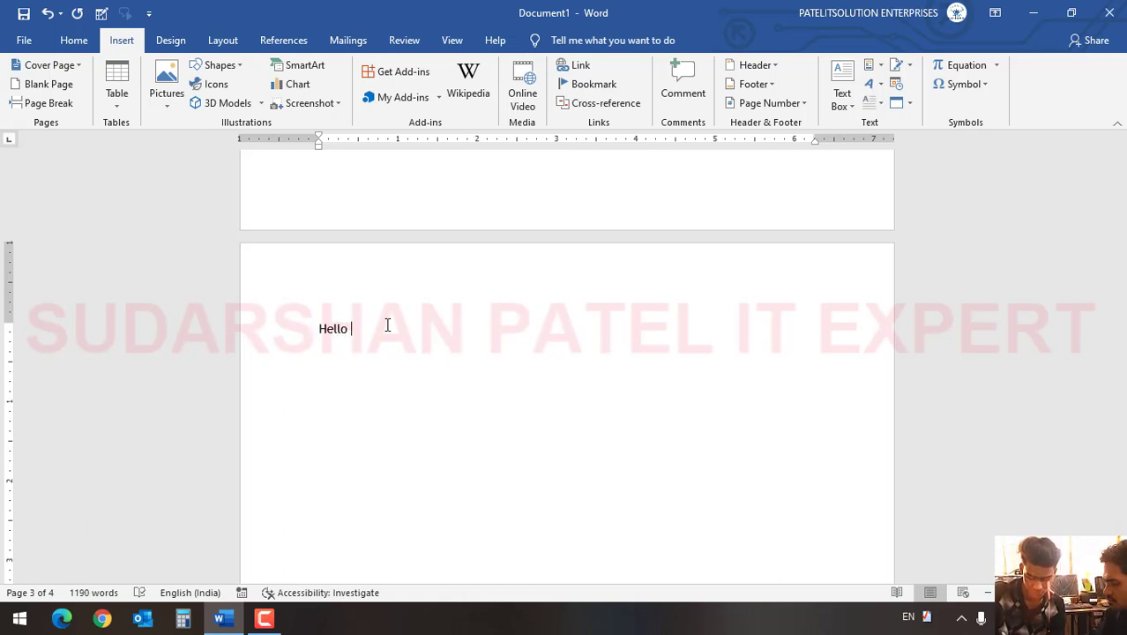
{"action": "type", "text": " I'm Ke"}
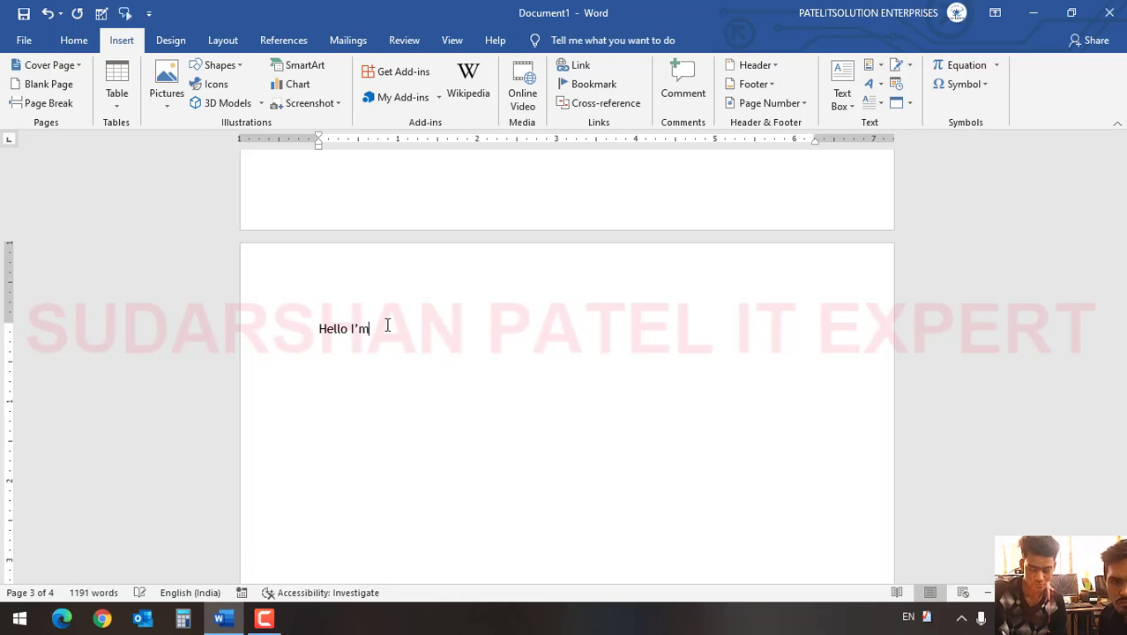
{"action": "type", "text": "sri Thak"}
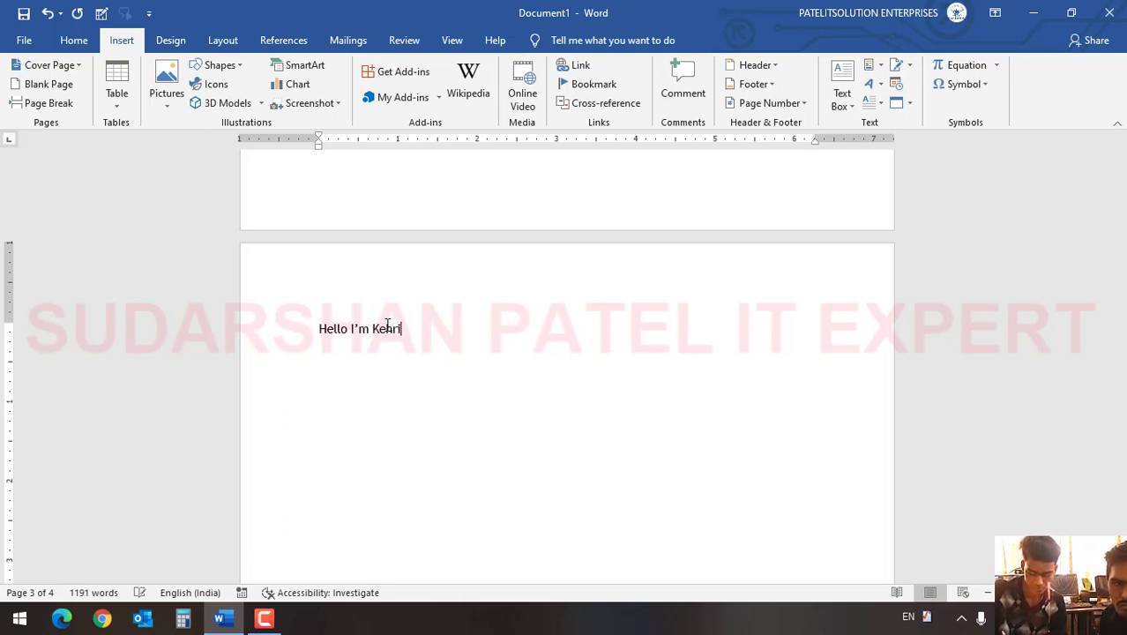
{"action": "type", "text": "ur."}
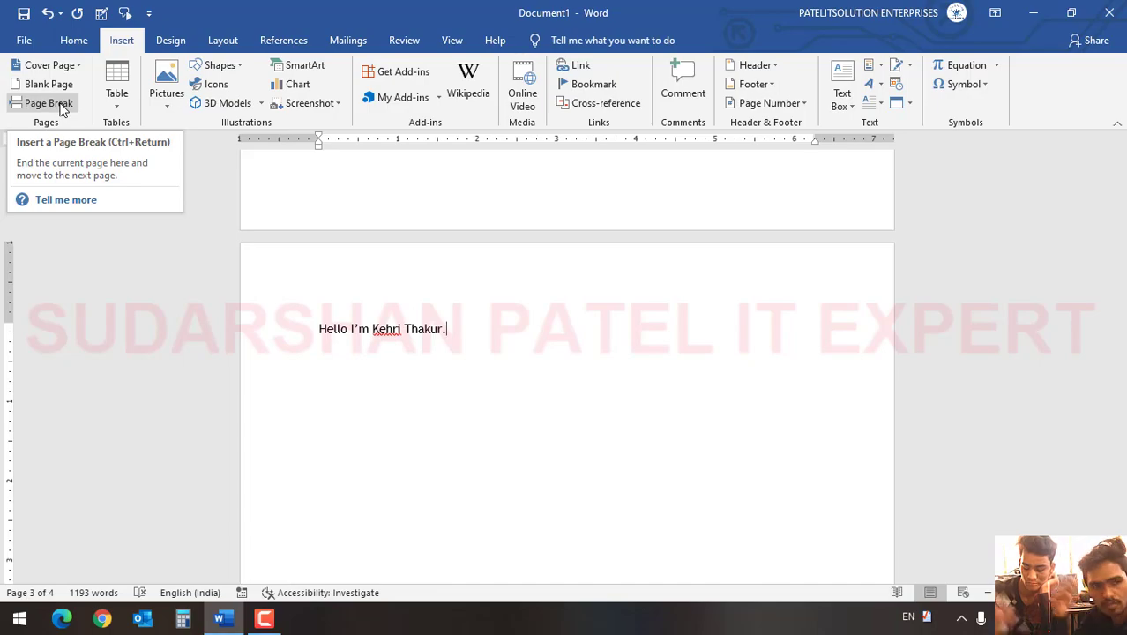
Place the insertion point right after the paragraph ending in 'device.'.
{"action": "scroll", "coordinate": [353, 240], "scroll_direction": "down", "scroll_amount": 15}
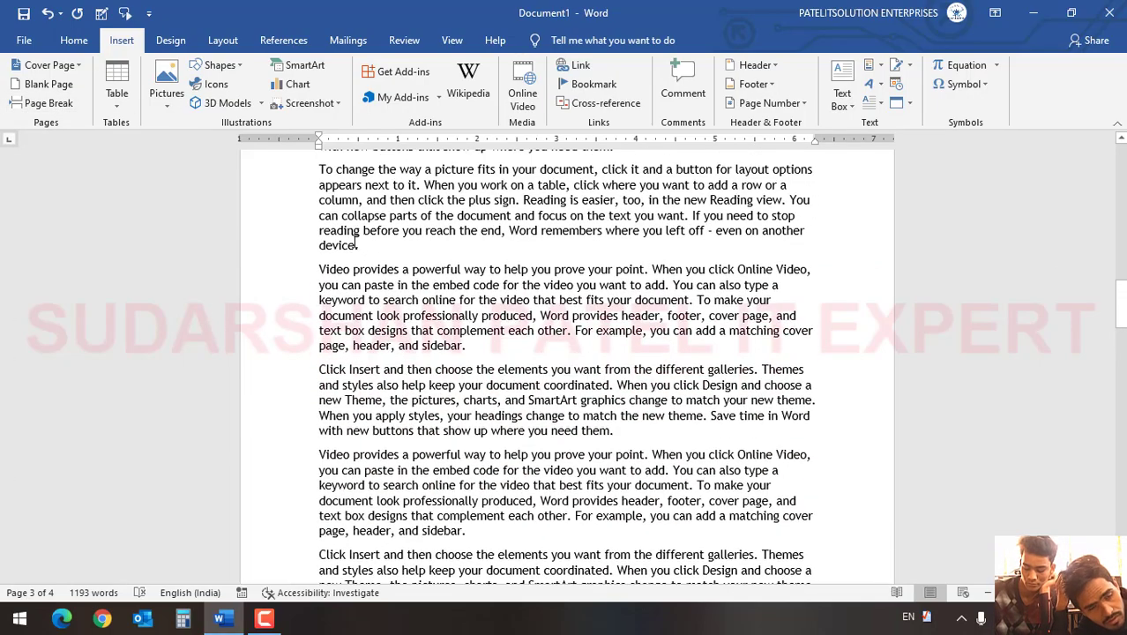
{"action": "scroll", "coordinate": [353, 240], "scroll_direction": "down", "scroll_amount": 3}
{"action": "left_click", "coordinate": [369, 284]}
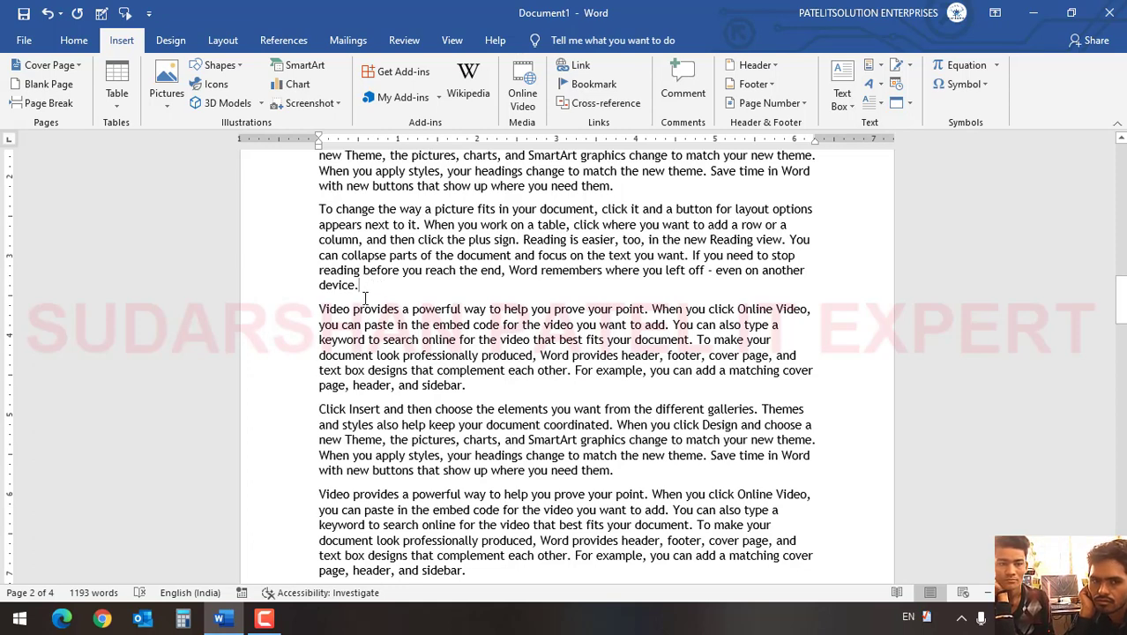
{"action": "left_click_drag", "start_coordinate": [320, 304], "coordinate": [436, 529]}
{"action": "scroll", "coordinate": [435, 528], "scroll_direction": "up", "scroll_amount": 1}
{"action": "scroll", "coordinate": [436, 529], "scroll_direction": "up", "scroll_amount": 1}
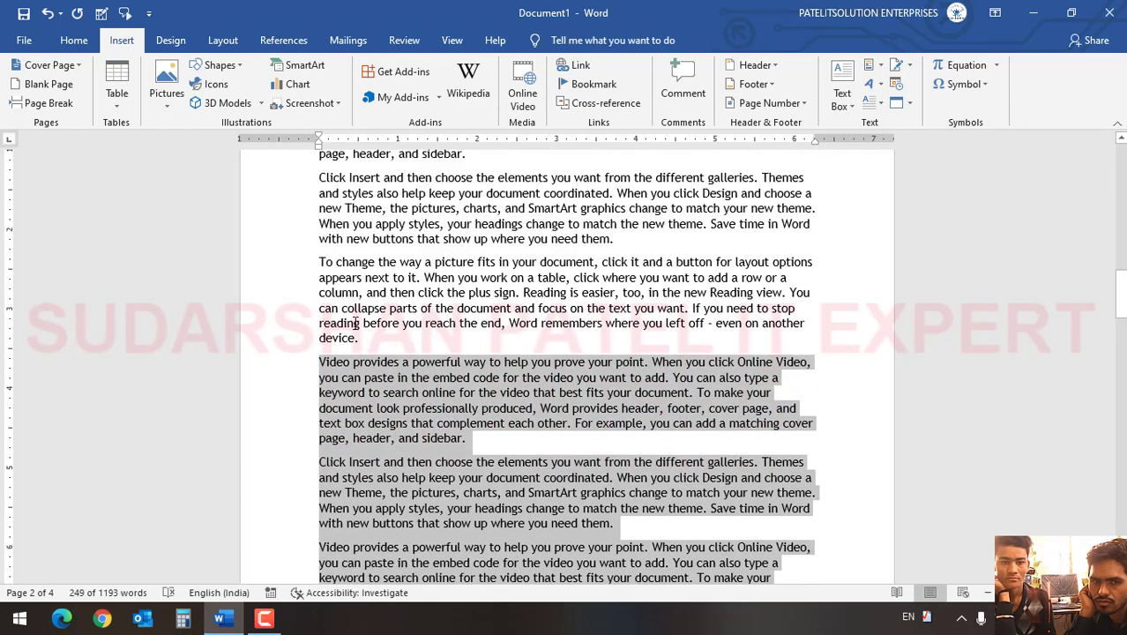
{"action": "left_click", "coordinate": [370, 345]}
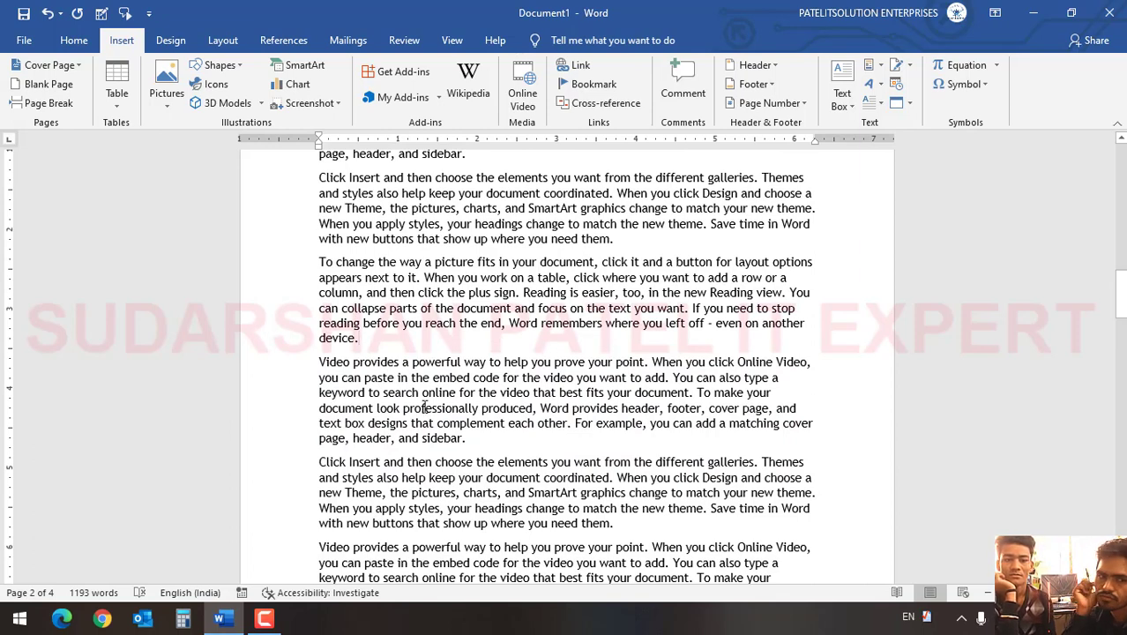
Insert a page break after 'device.' and put the cursor on the empty line below.
{"action": "scroll", "coordinate": [359, 410], "scroll_direction": "down", "scroll_amount": 2}
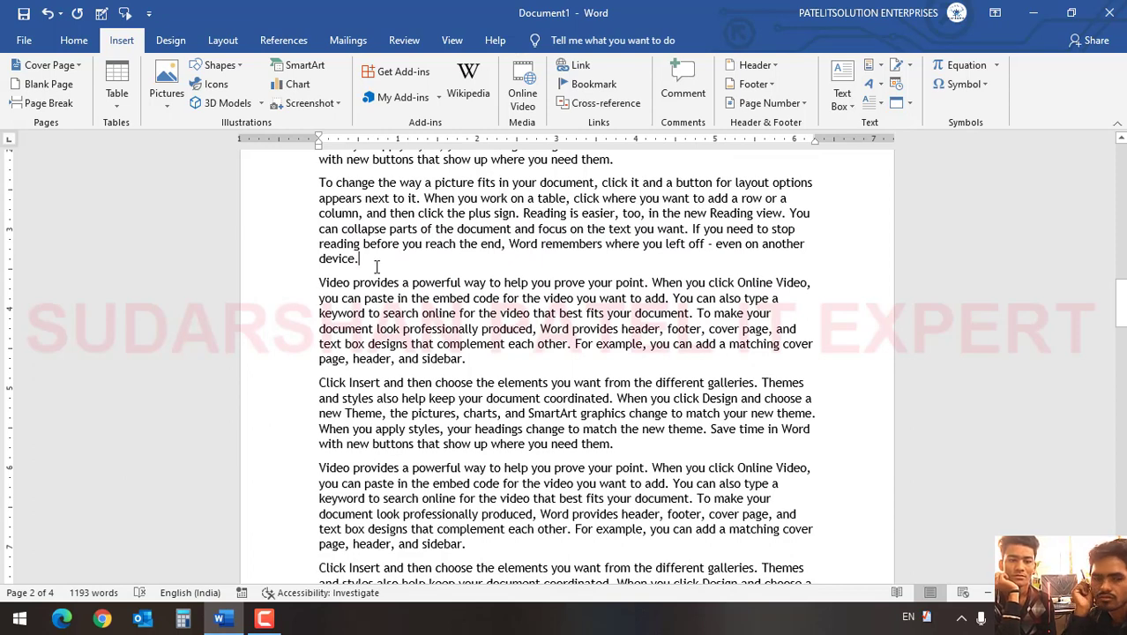
{"action": "left_click", "coordinate": [40, 103]}
{"action": "scroll", "coordinate": [430, 357], "scroll_direction": "up", "scroll_amount": 6}
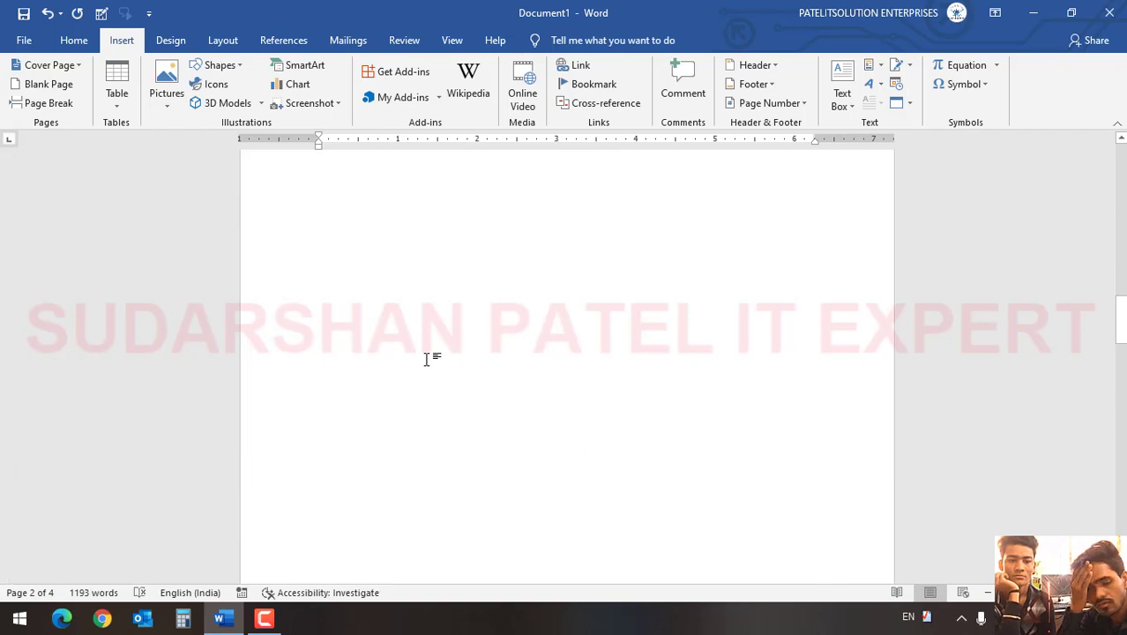
{"action": "scroll", "coordinate": [373, 410], "scroll_direction": "down", "scroll_amount": 3}
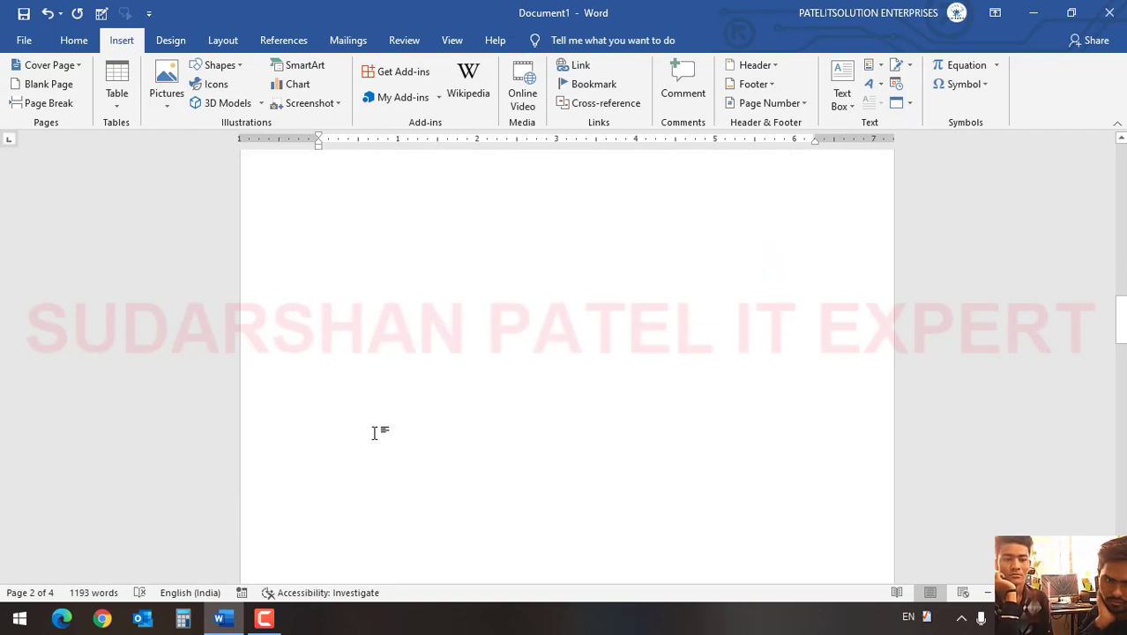
{"action": "scroll", "coordinate": [380, 406], "scroll_direction": "up", "scroll_amount": 2}
{"action": "left_click", "coordinate": [395, 340]}
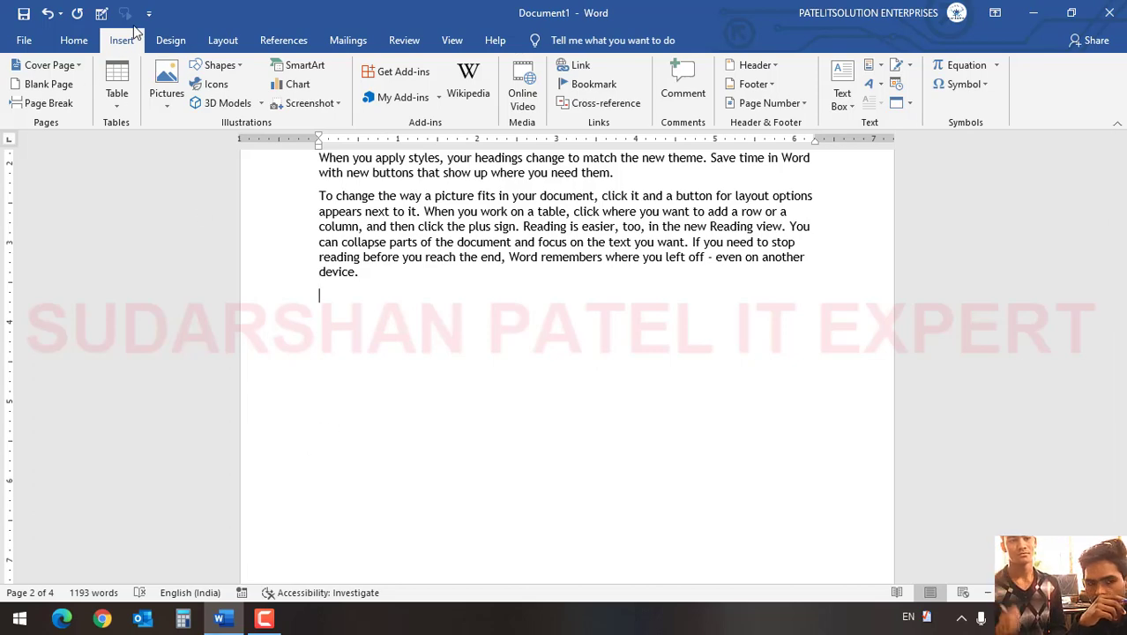
{"action": "left_click", "coordinate": [168, 103]}
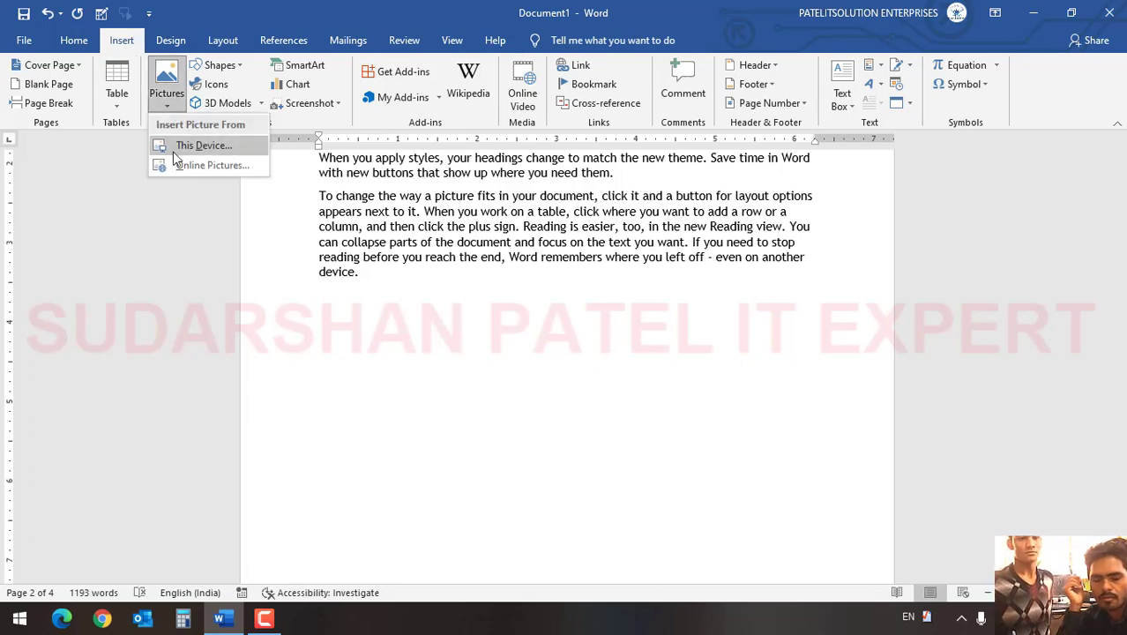
{"action": "left_click", "coordinate": [185, 145]}
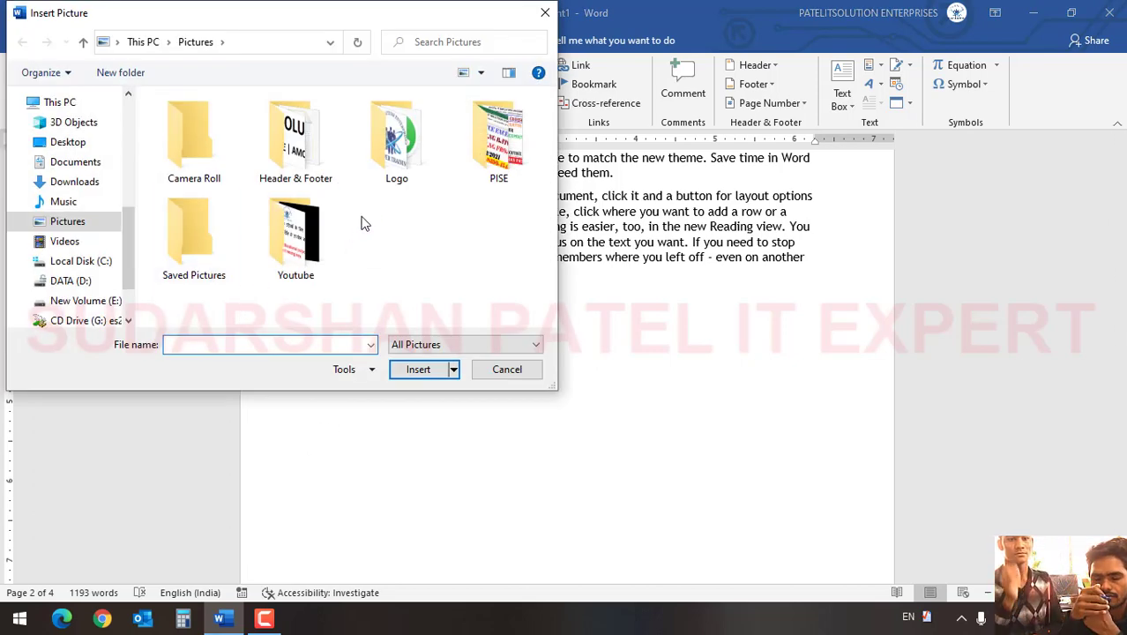
{"action": "double_click", "coordinate": [473, 168]}
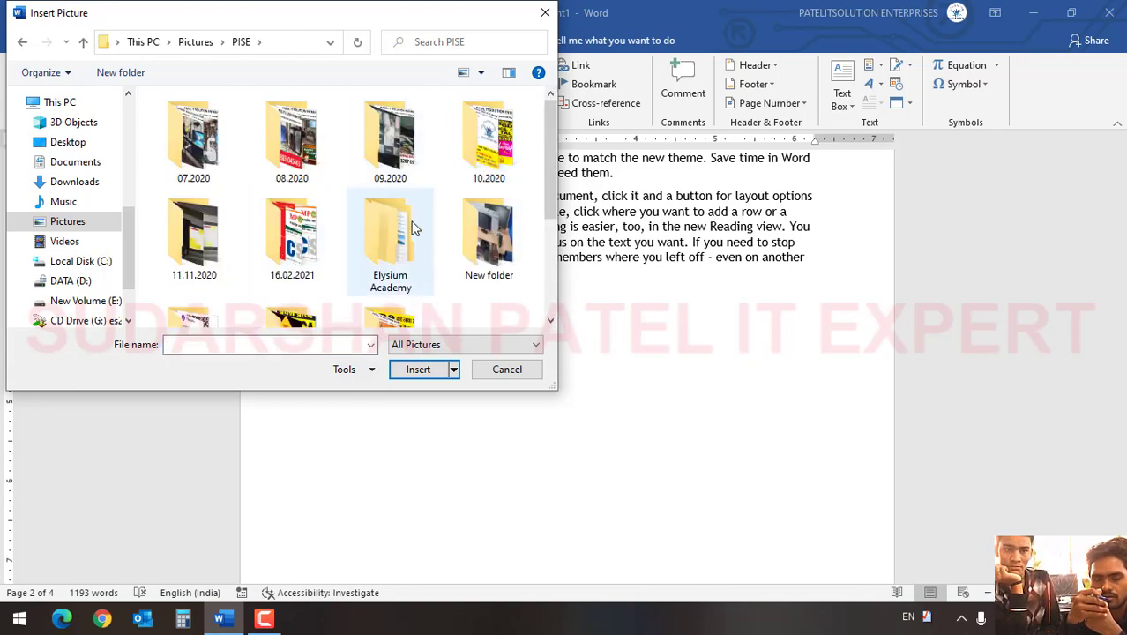
{"action": "double_click", "coordinate": [489, 236]}
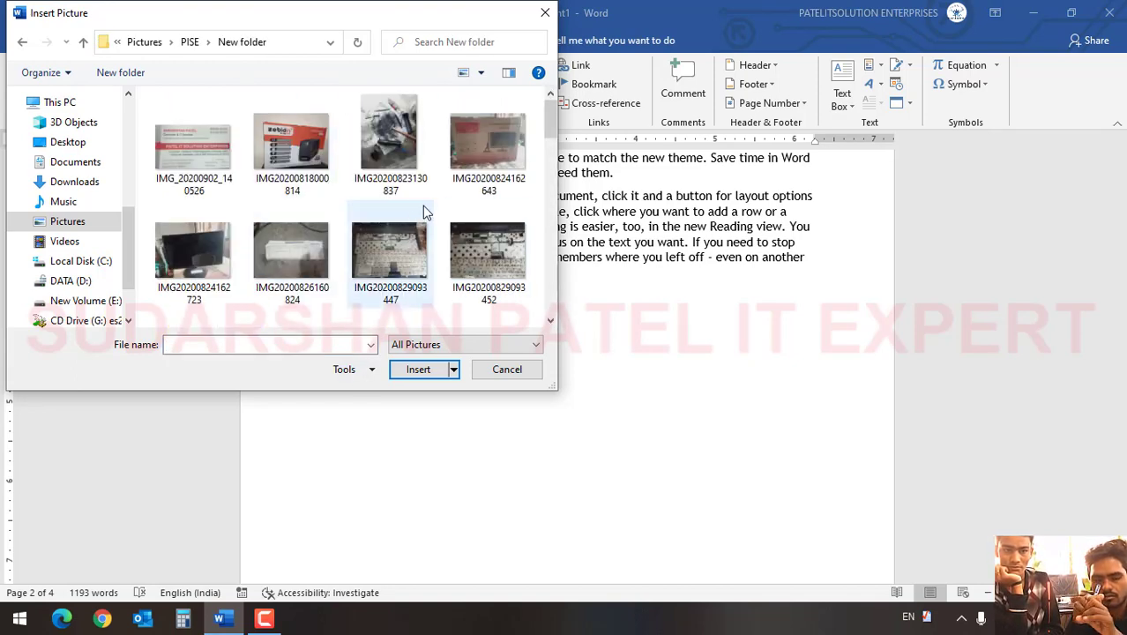
{"action": "scroll", "coordinate": [370, 284], "scroll_direction": "down", "scroll_amount": 5}
{"action": "double_click", "coordinate": [362, 300]}
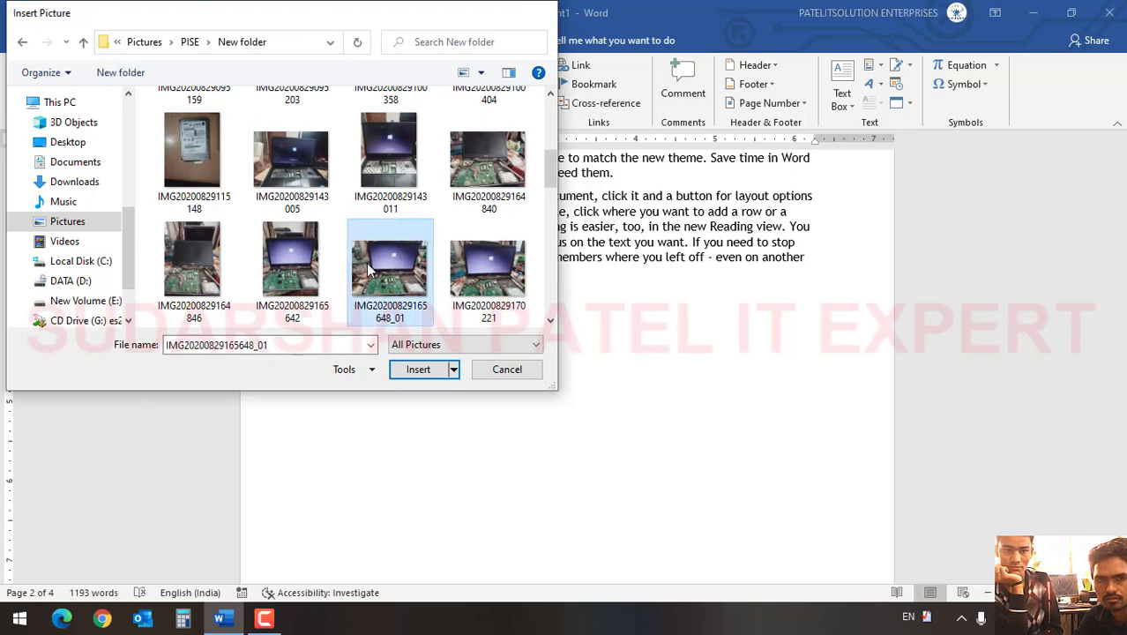
{"action": "scroll", "coordinate": [455, 393], "scroll_direction": "down", "scroll_amount": 3}
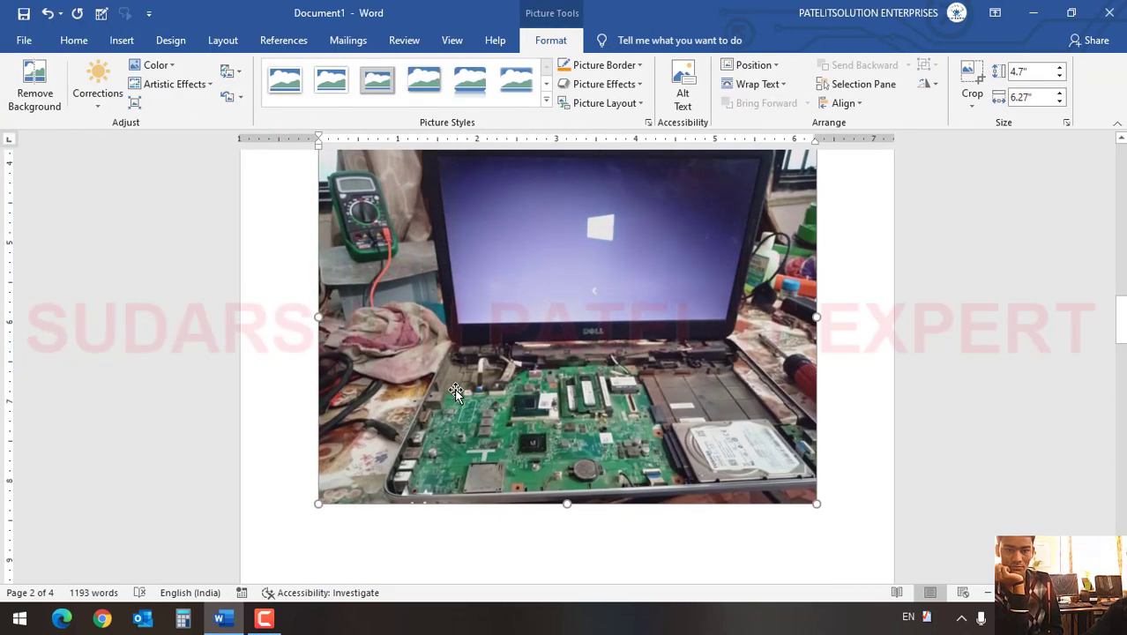
{"action": "scroll", "coordinate": [449, 390], "scroll_direction": "down", "scroll_amount": 5}
{"action": "scroll", "coordinate": [447, 387], "scroll_direction": "down", "scroll_amount": 6}
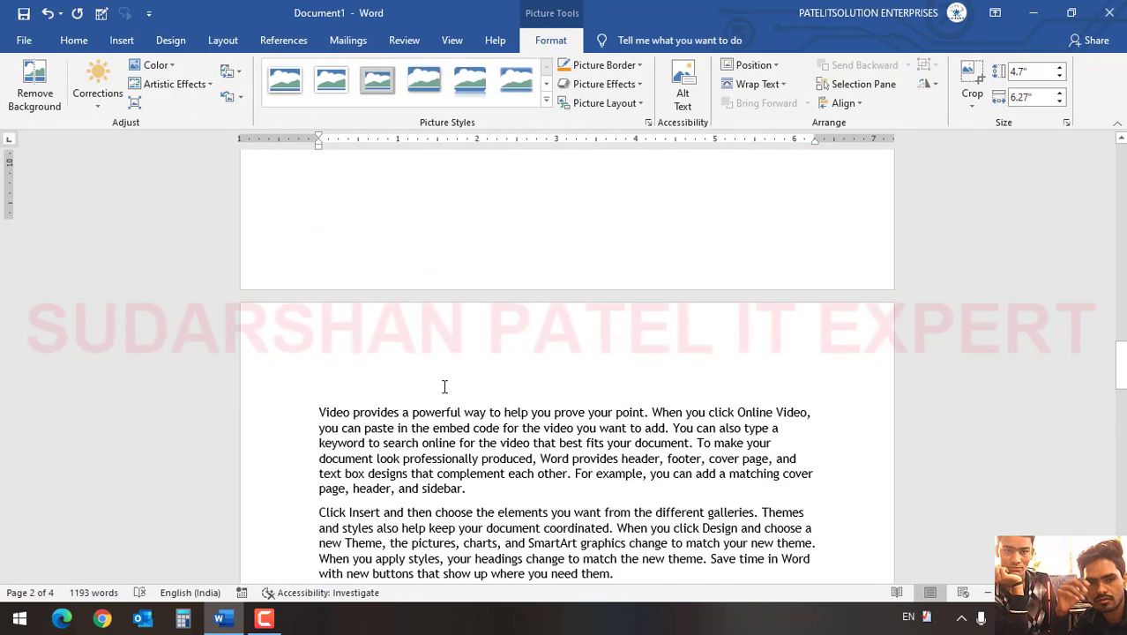
{"action": "scroll", "coordinate": [399, 320], "scroll_direction": "up", "scroll_amount": 10}
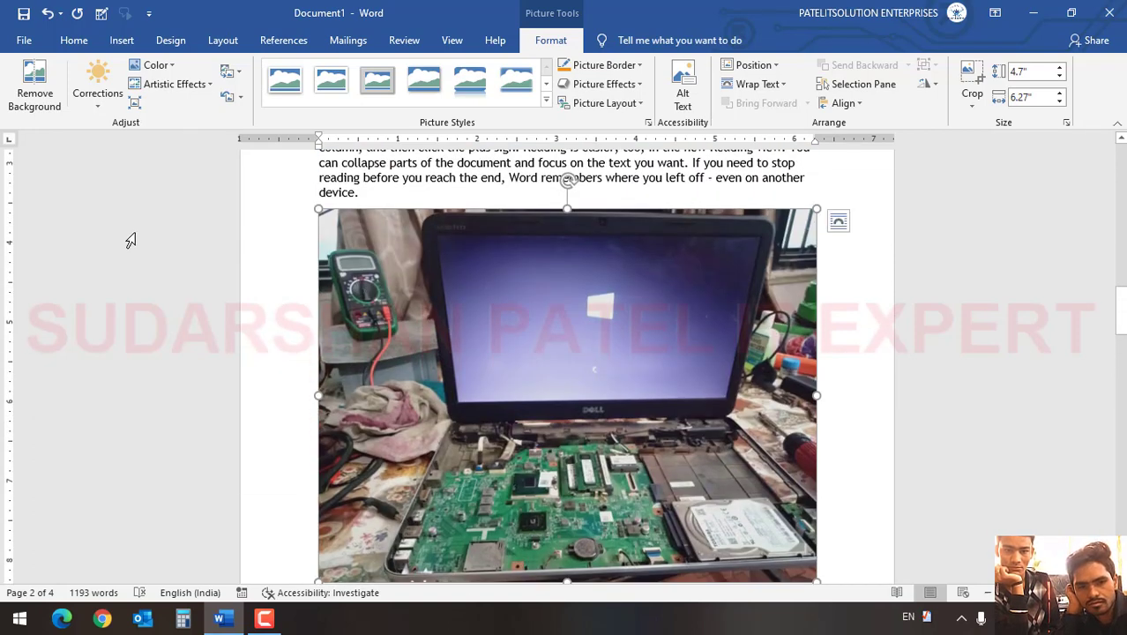
Return from the Picture Format ribbon to the Insert tab commands.
{"action": "left_click", "coordinate": [121, 41]}
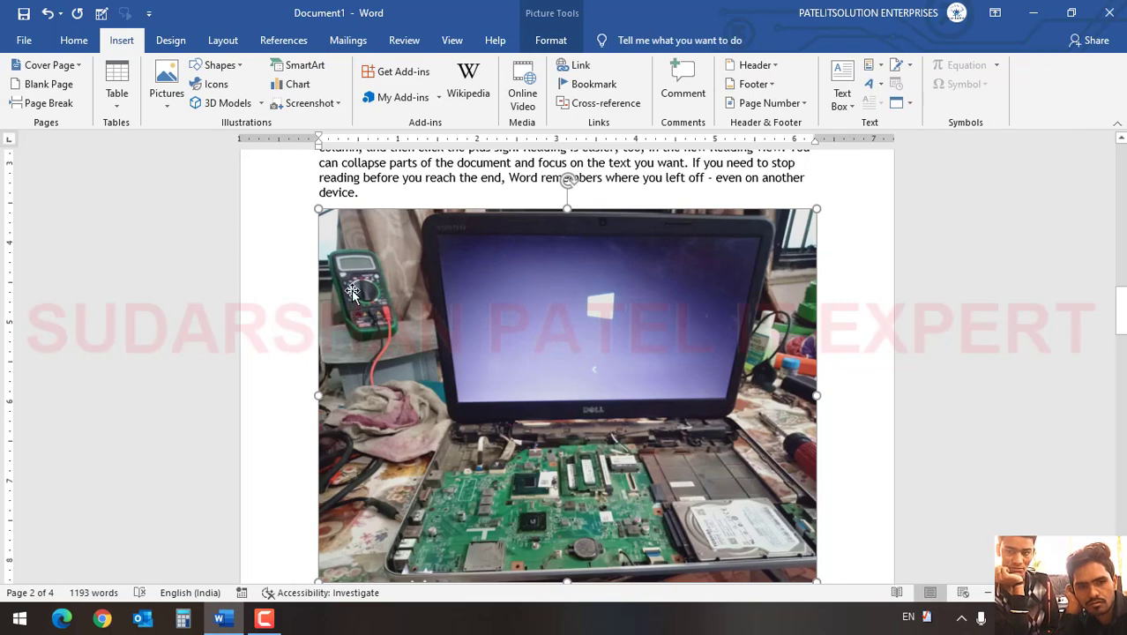
{"action": "scroll", "coordinate": [353, 290], "scroll_direction": "up", "scroll_amount": 6}
{"action": "scroll", "coordinate": [353, 290], "scroll_direction": "down", "scroll_amount": 5}
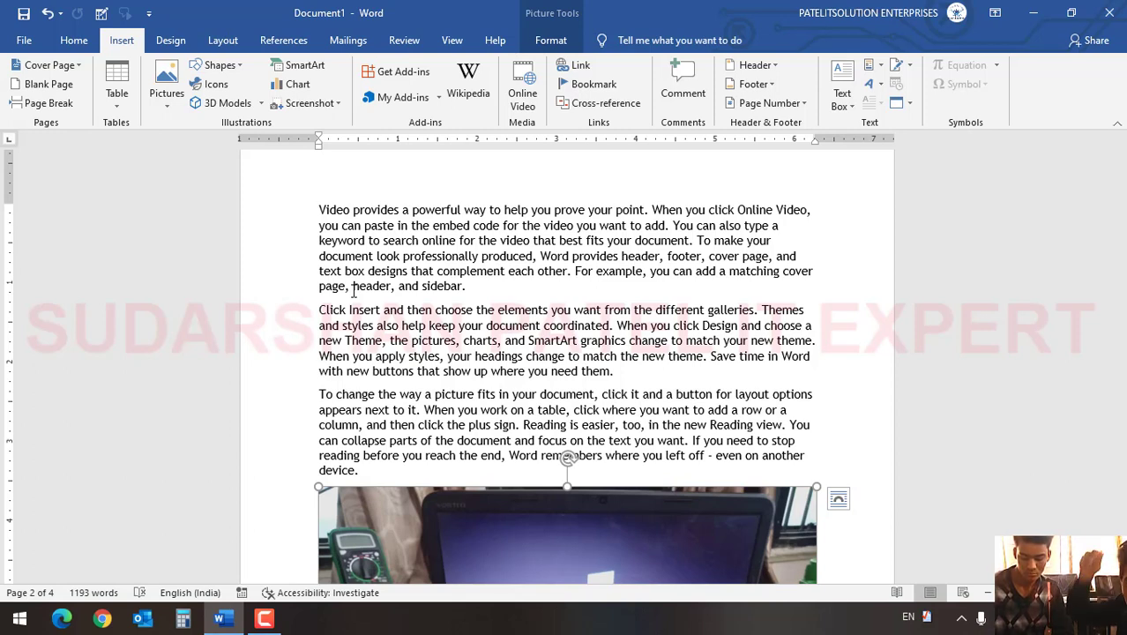
Insert a page break after the paragraph ending 'page, header, and sidebar.' so later text starts on a new page.
{"action": "left_click", "coordinate": [485, 289]}
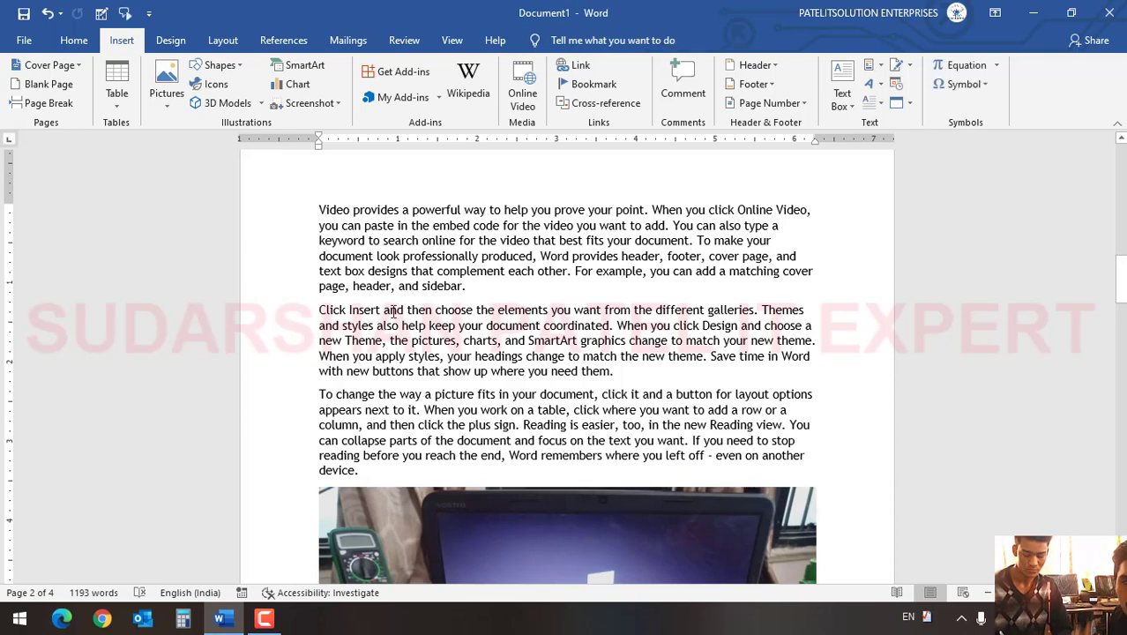
{"action": "left_click", "coordinate": [48, 103]}
{"action": "scroll", "coordinate": [574, 433], "scroll_direction": "down", "scroll_amount": 10}
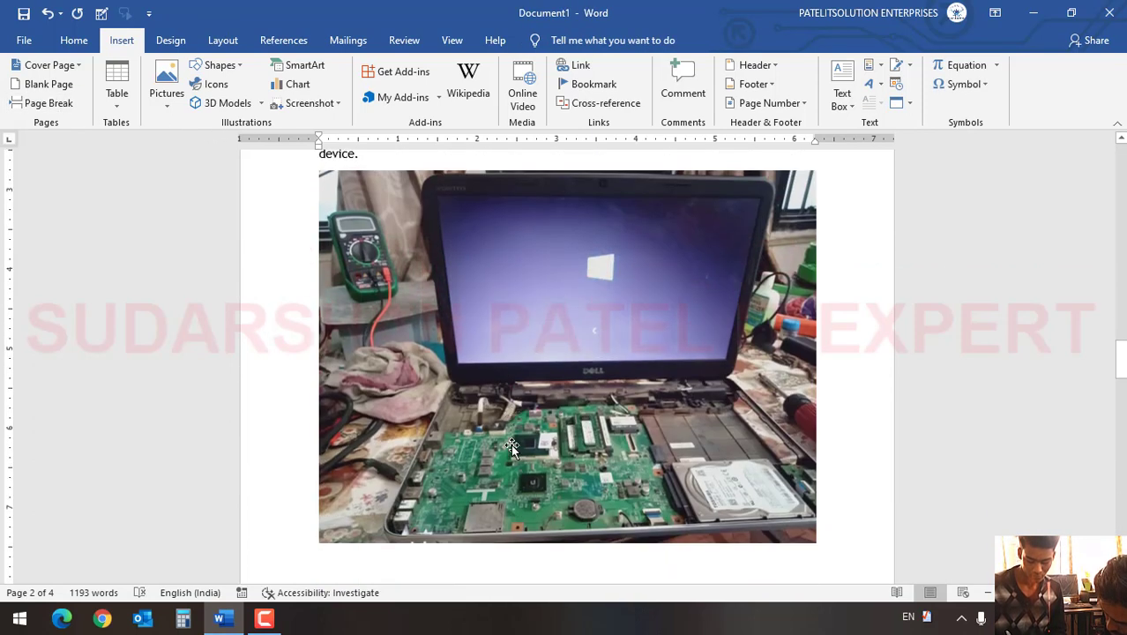
{"action": "scroll", "coordinate": [511, 447], "scroll_direction": "down", "scroll_amount": 15}
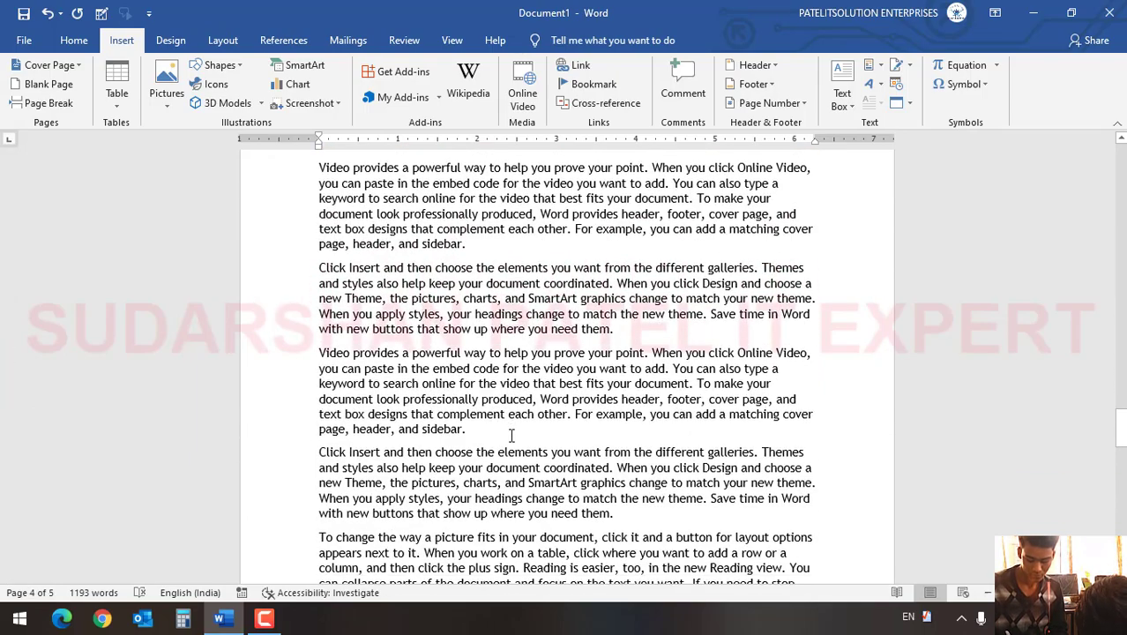
{"action": "scroll", "coordinate": [511, 435], "scroll_direction": "up", "scroll_amount": 20}
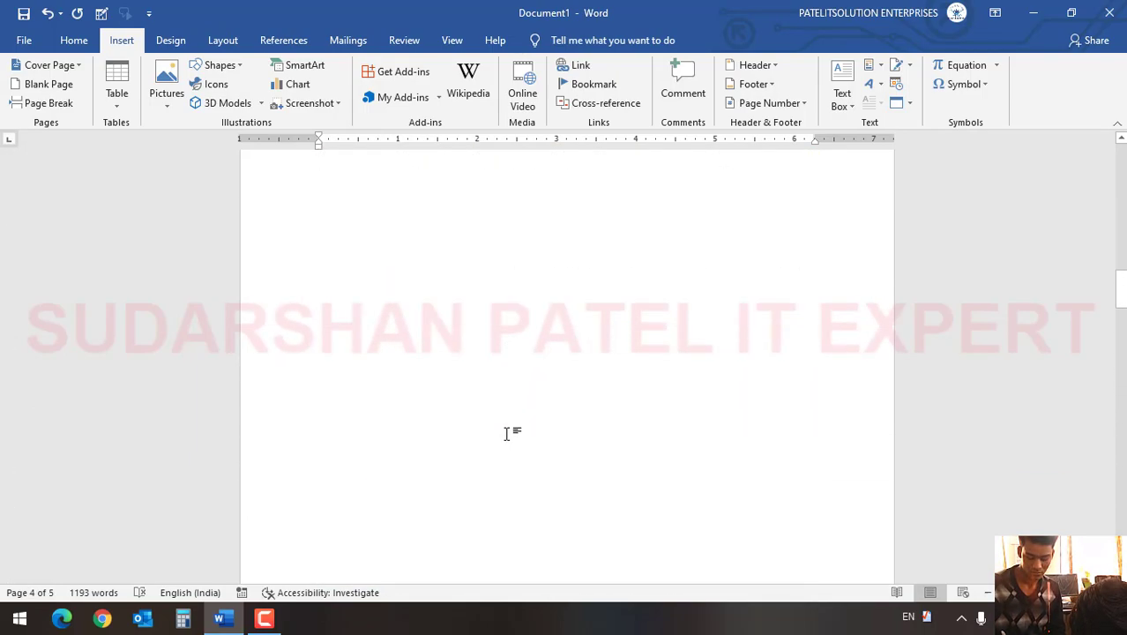
{"action": "scroll", "coordinate": [507, 433], "scroll_direction": "up", "scroll_amount": 5}
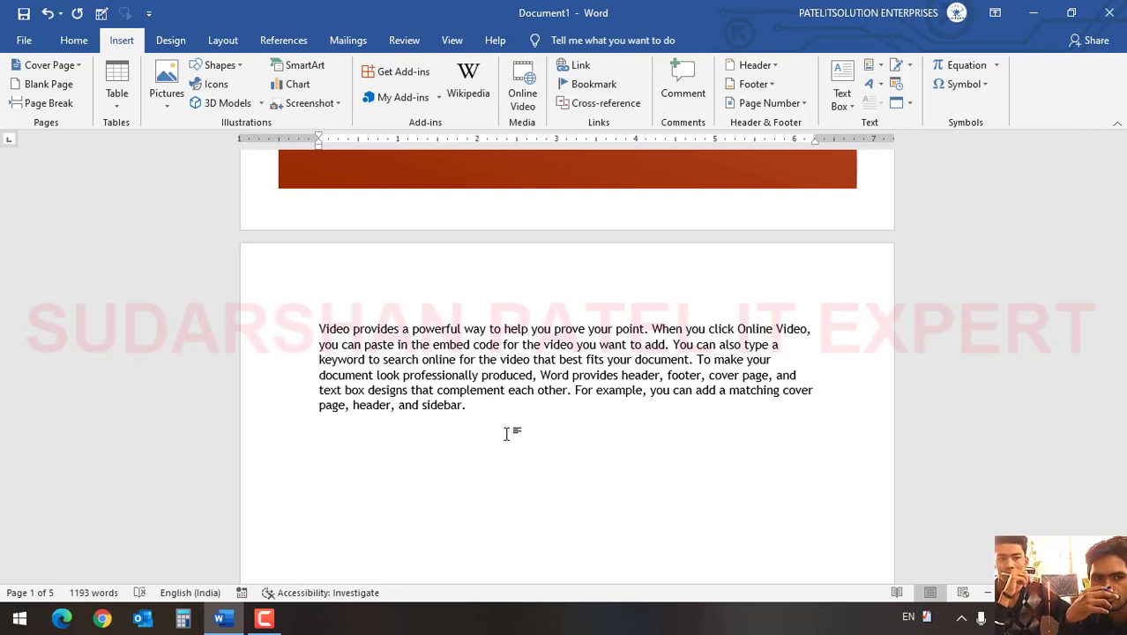
Bring up the Insert Table size grid on the empty line below the sidebar paragraph.
{"action": "left_click", "coordinate": [380, 451]}
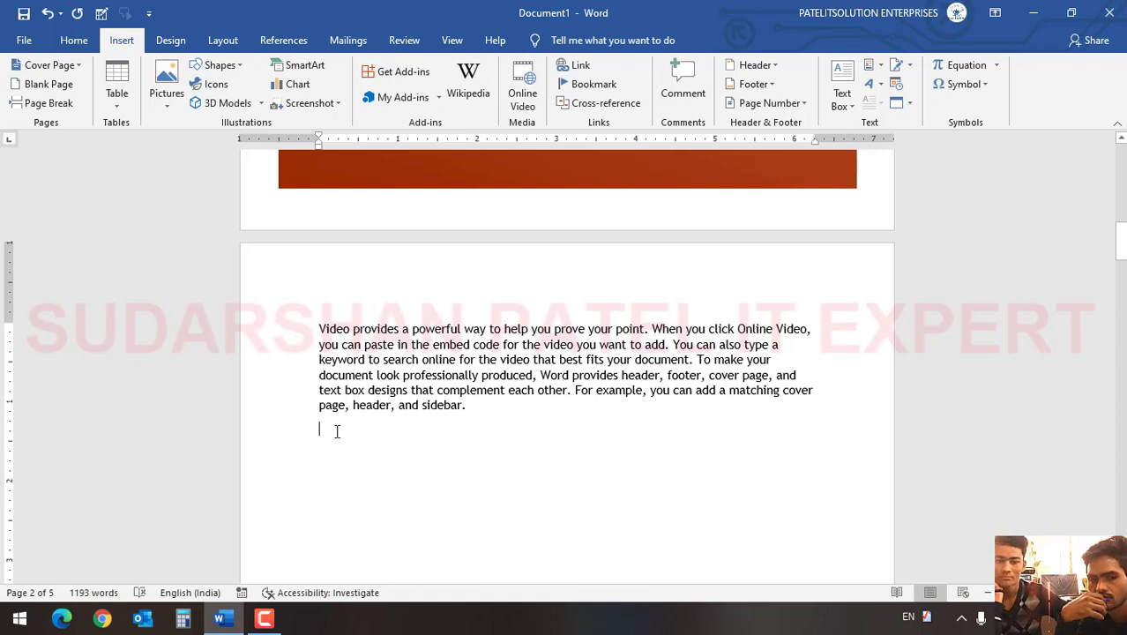
{"action": "left_click", "coordinate": [118, 106]}
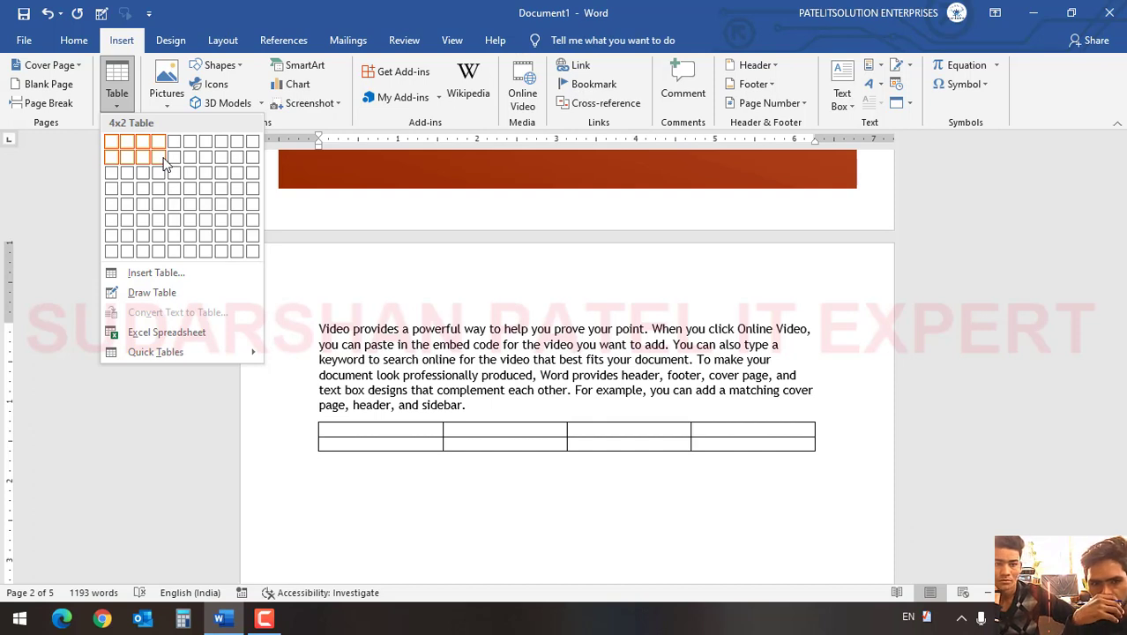
Insert a 4×2 table and fill row one with a student's name, BCC, 1M and GOOD.
{"action": "left_click", "coordinate": [163, 163]}
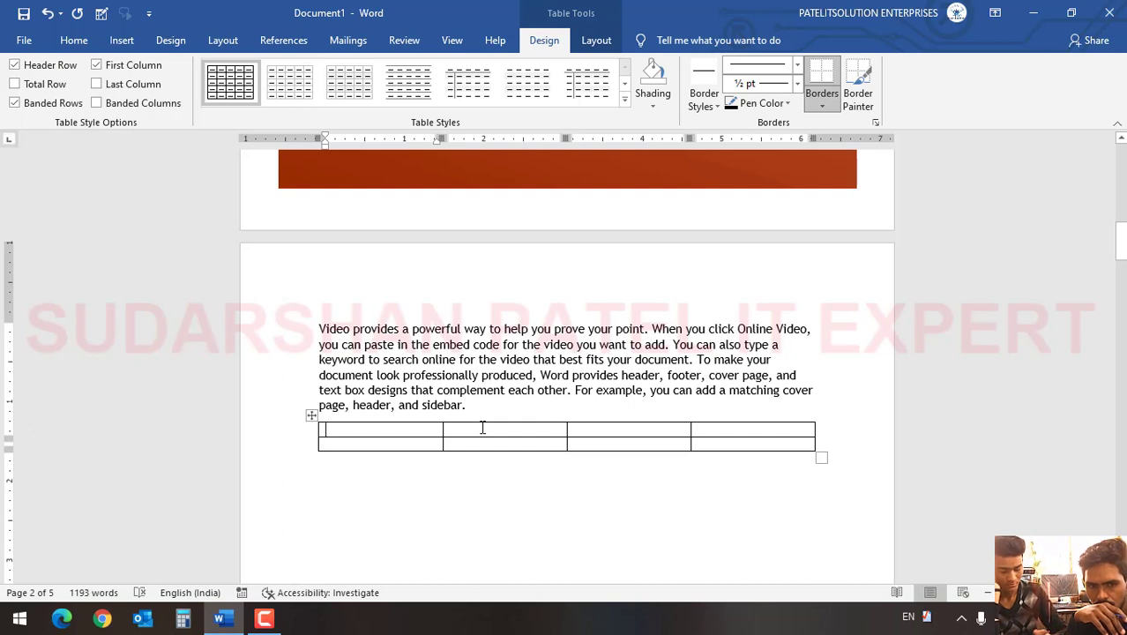
{"action": "type", "text": "KEHRI"}
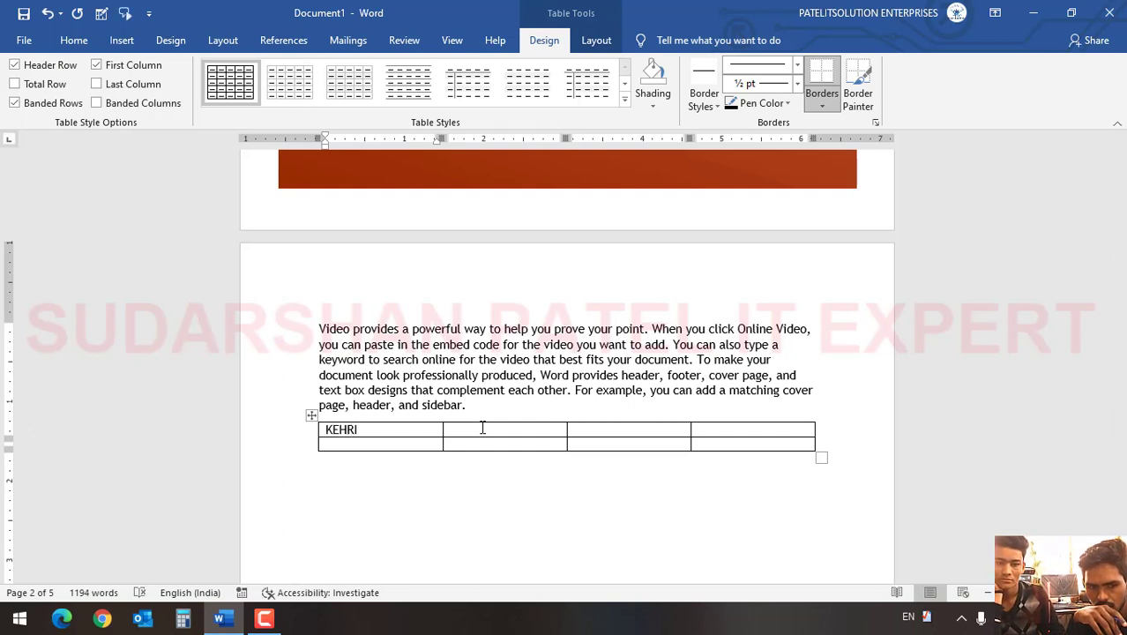
{"action": "left_click", "coordinate": [482, 427]}
{"action": "type", "text": "BCC"}
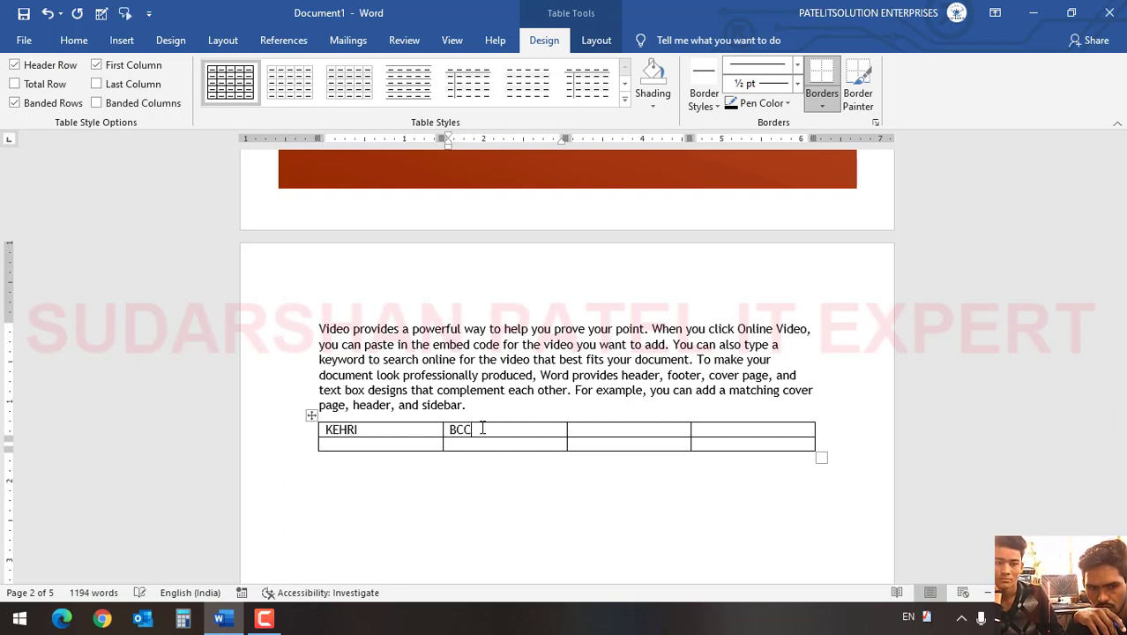
{"action": "key", "text": "Tab"}
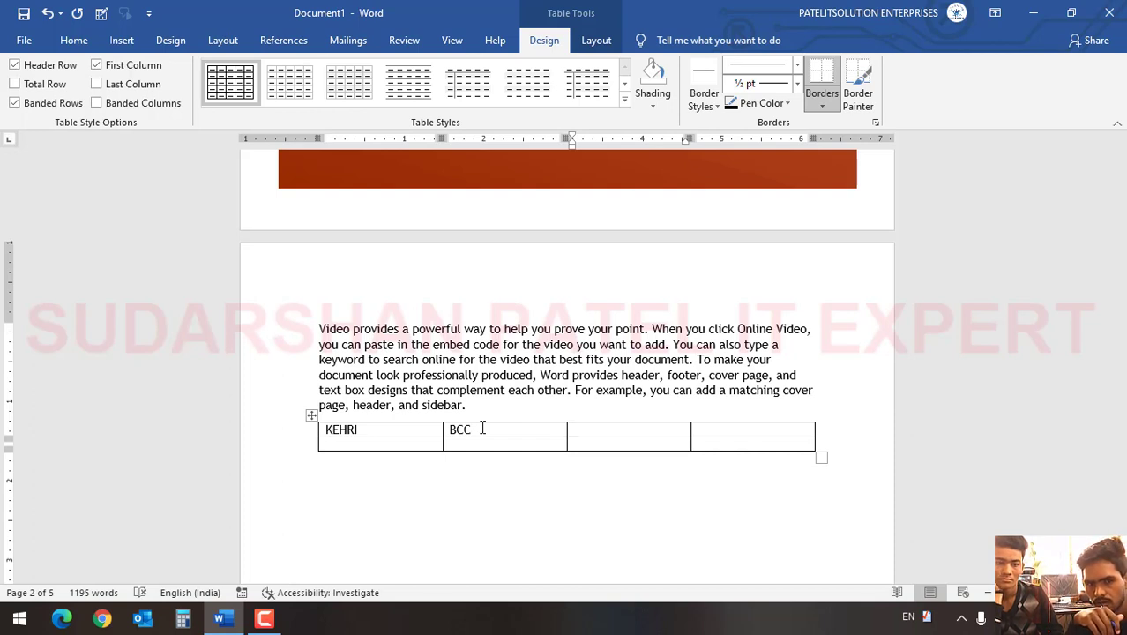
{"action": "type", "text": "1M"}
{"action": "key", "text": "Tab"}
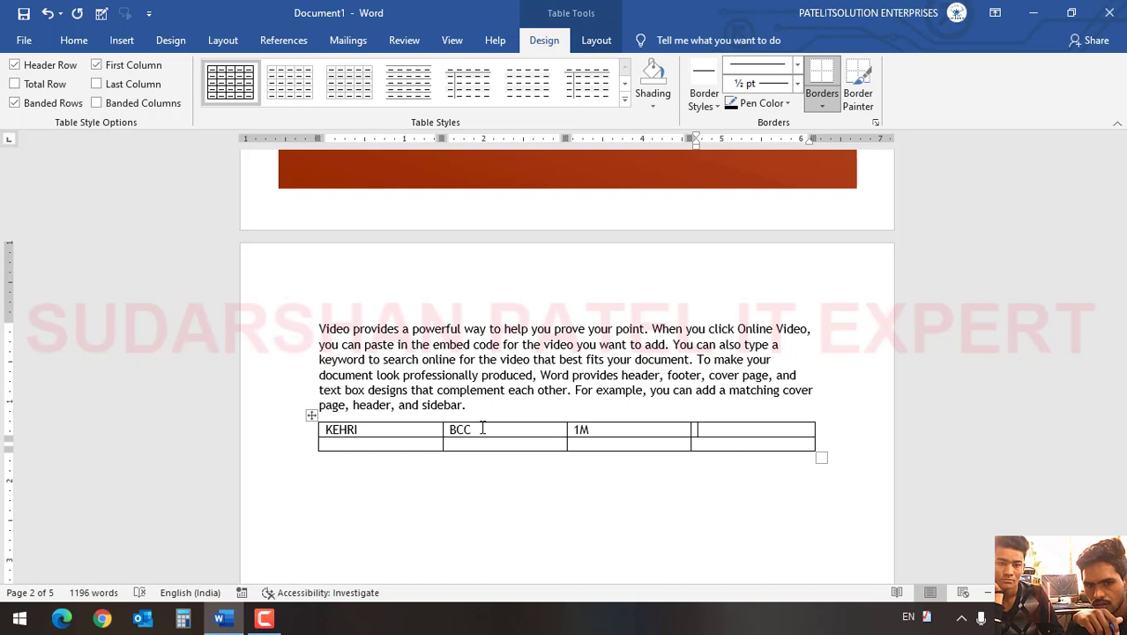
{"action": "type", "text": "GOOD"}
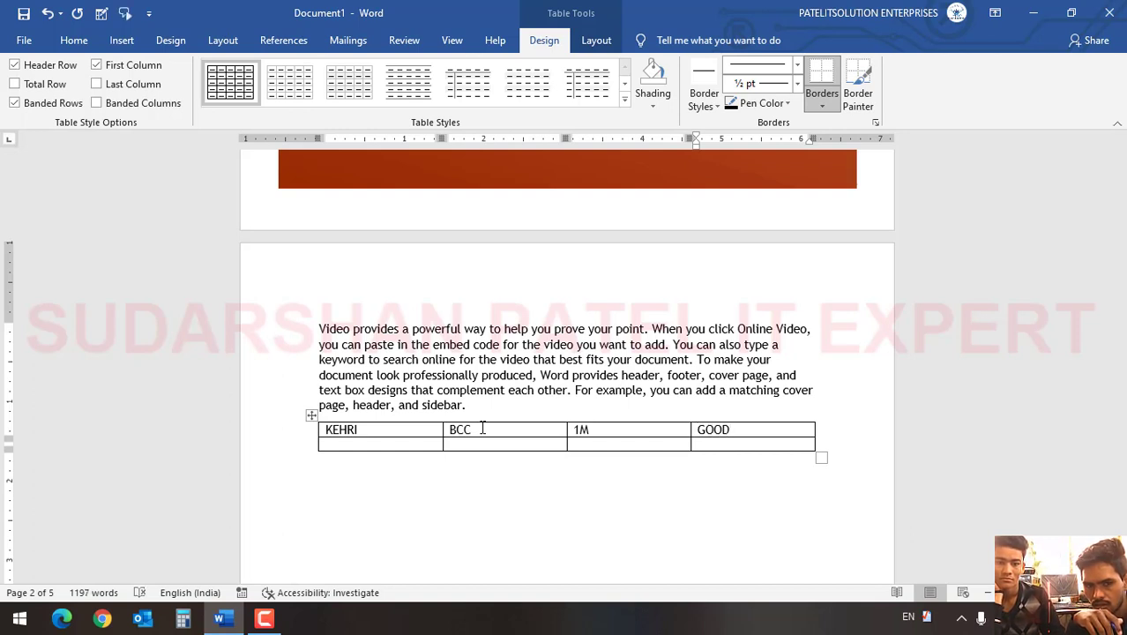
Fill row two with another student's name, ADVACE. BCC, 1M and GOOD.
{"action": "key", "text": "Tab"}
{"action": "type", "text": "AJJ"}
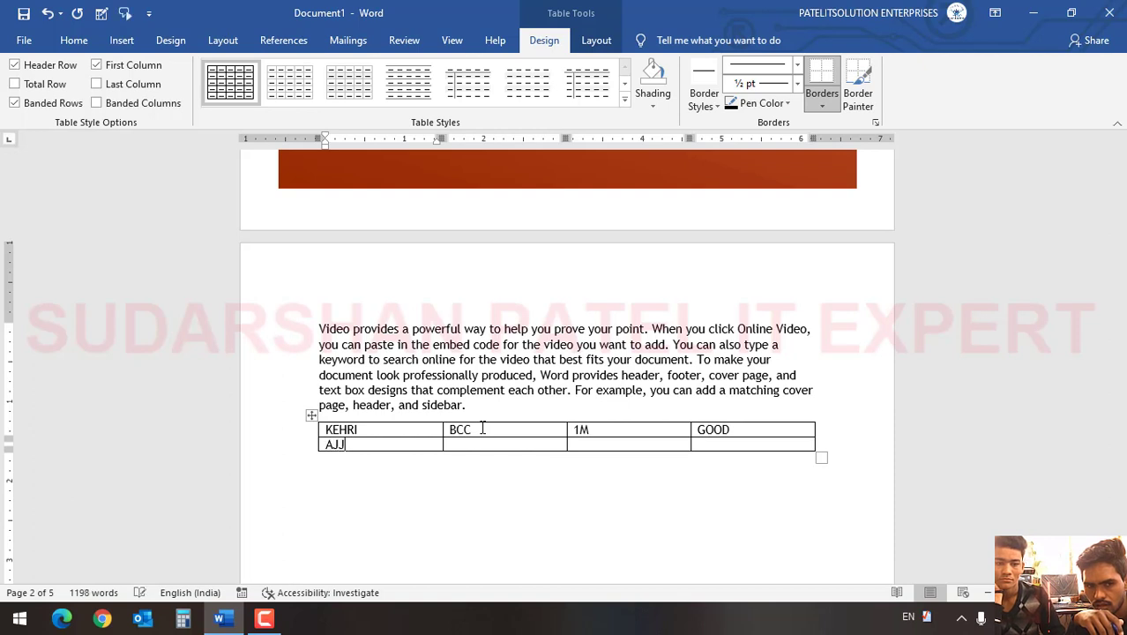
{"action": "key", "text": "BackSpace"}
{"action": "key", "text": "BackSpace"}
{"action": "type", "text": "JEET"}
{"action": "key", "text": "Tab"}
{"action": "type", "text": "A"}
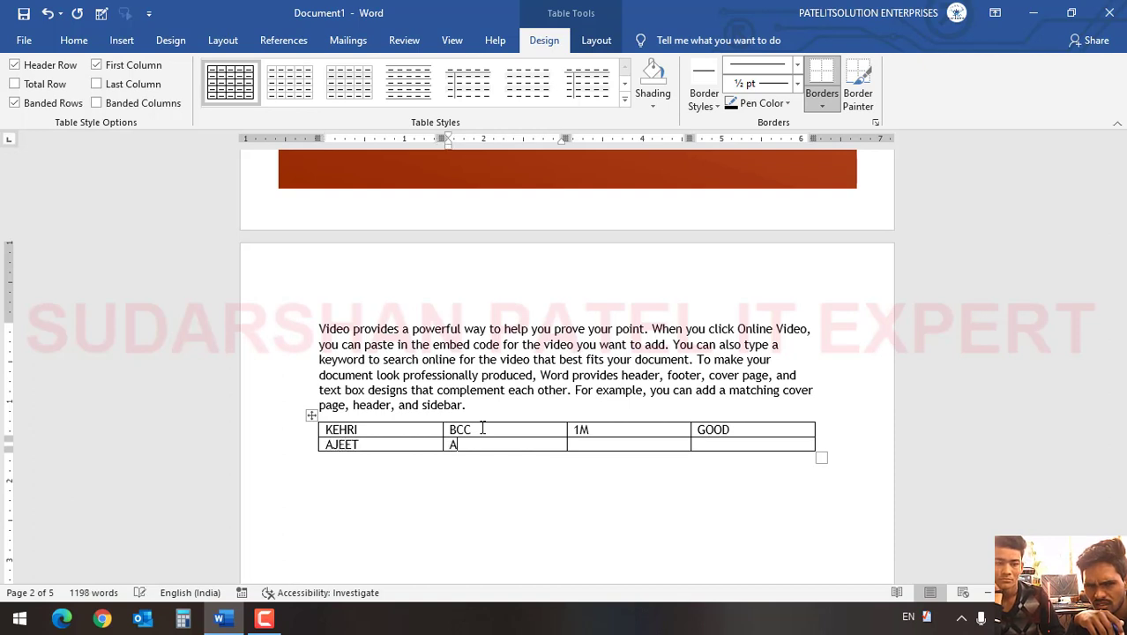
{"action": "type", "text": "DVACE."}
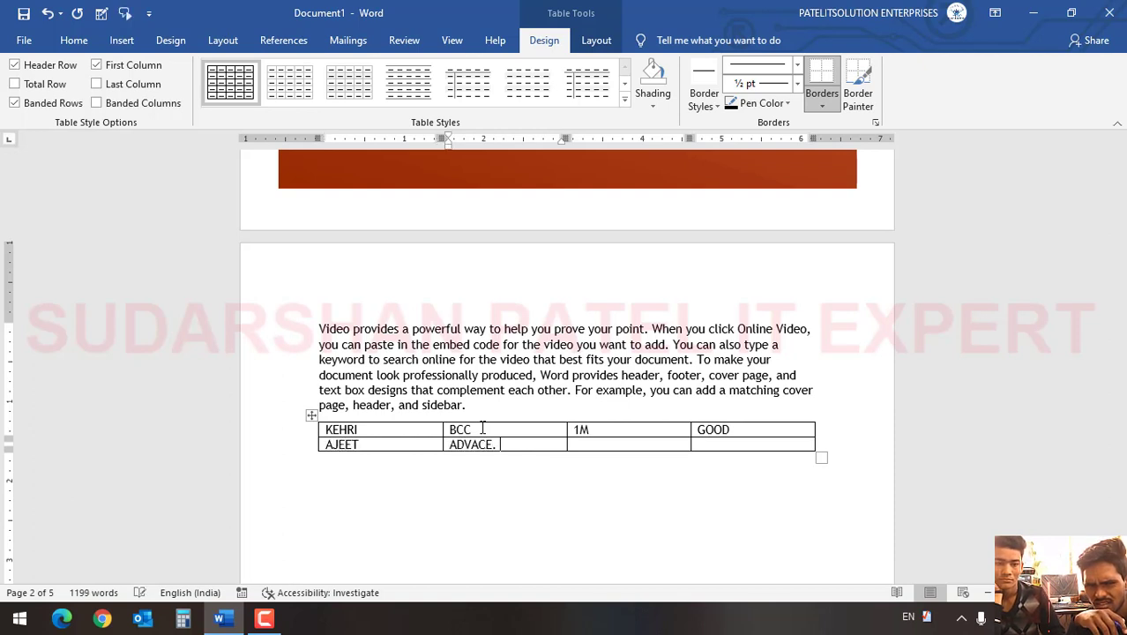
{"action": "type", "text": " BCC"}
{"action": "key", "text": "Tab"}
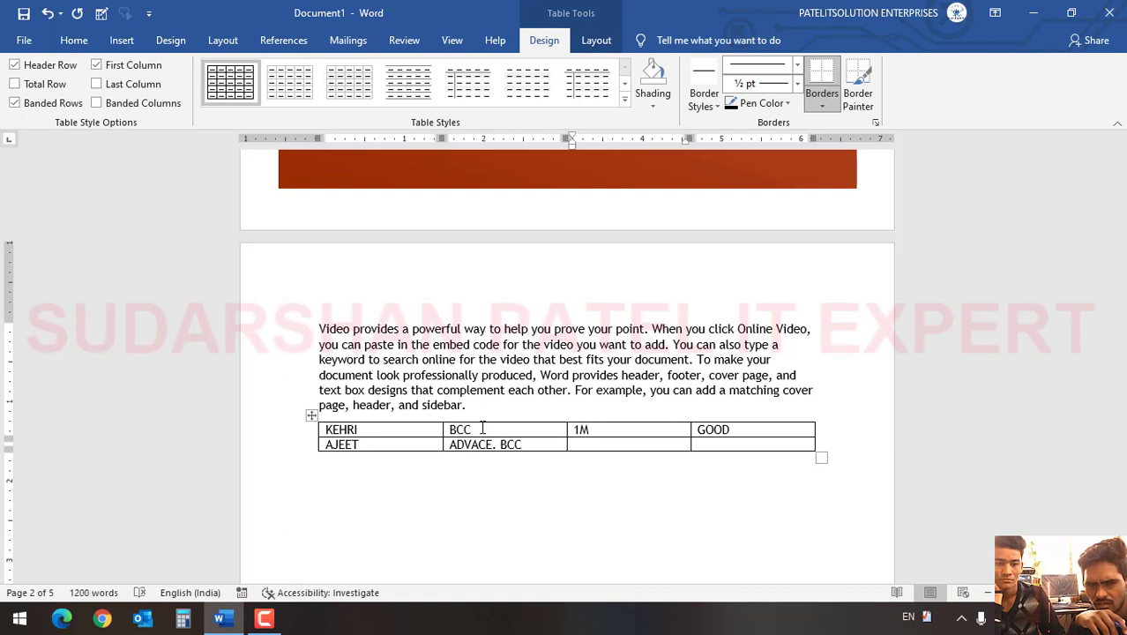
{"action": "type", "text": "1M"}
{"action": "key", "text": "Tab"}
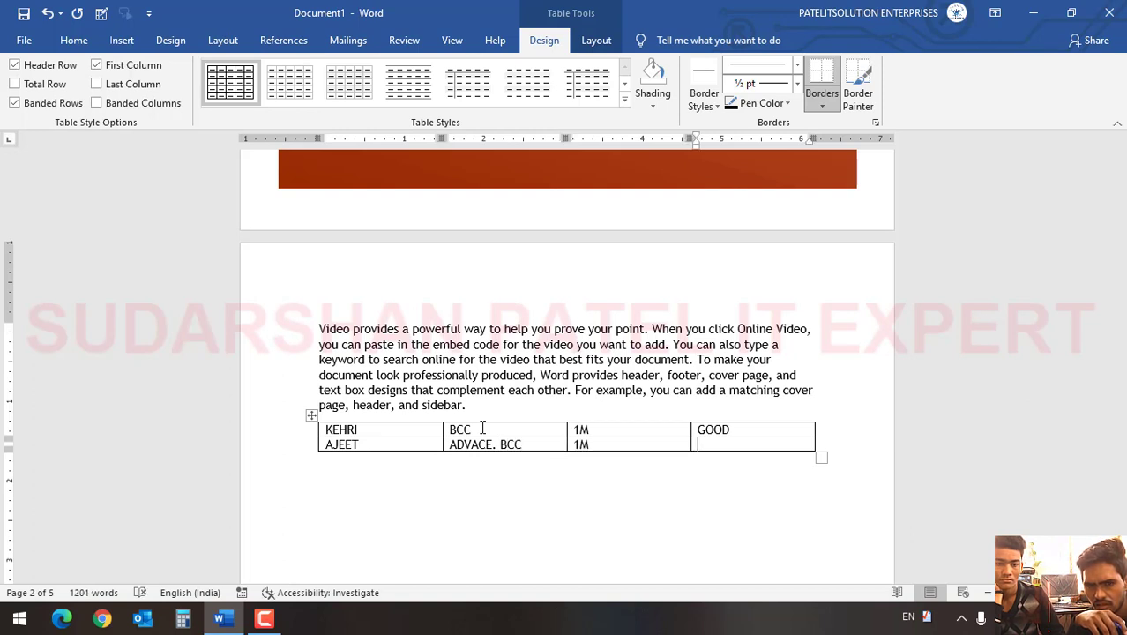
{"action": "type", "text": "GOOD"}
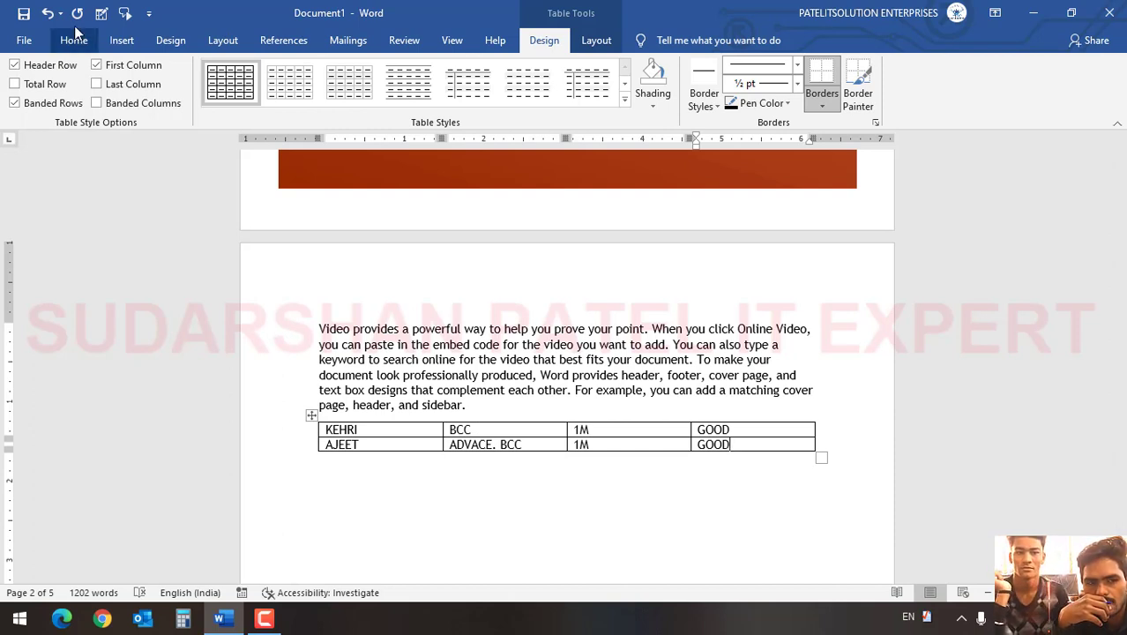
Extend the student table with extra empty rows below the two filled rows.
{"action": "left_click", "coordinate": [120, 42]}
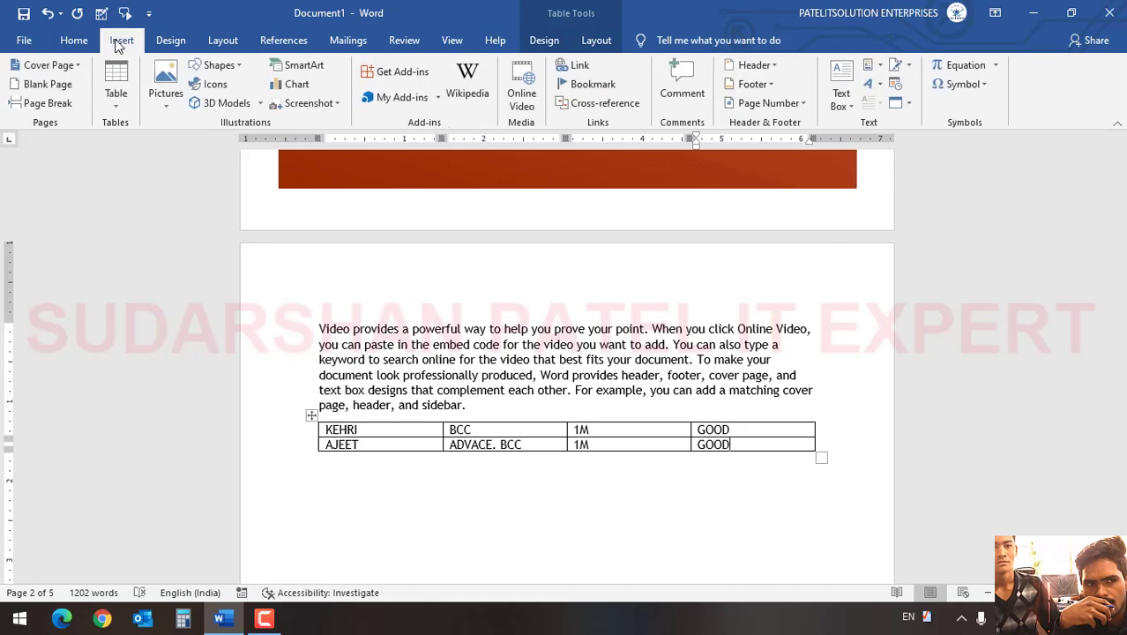
{"action": "left_click", "coordinate": [599, 430]}
{"action": "left_click", "coordinate": [544, 40]}
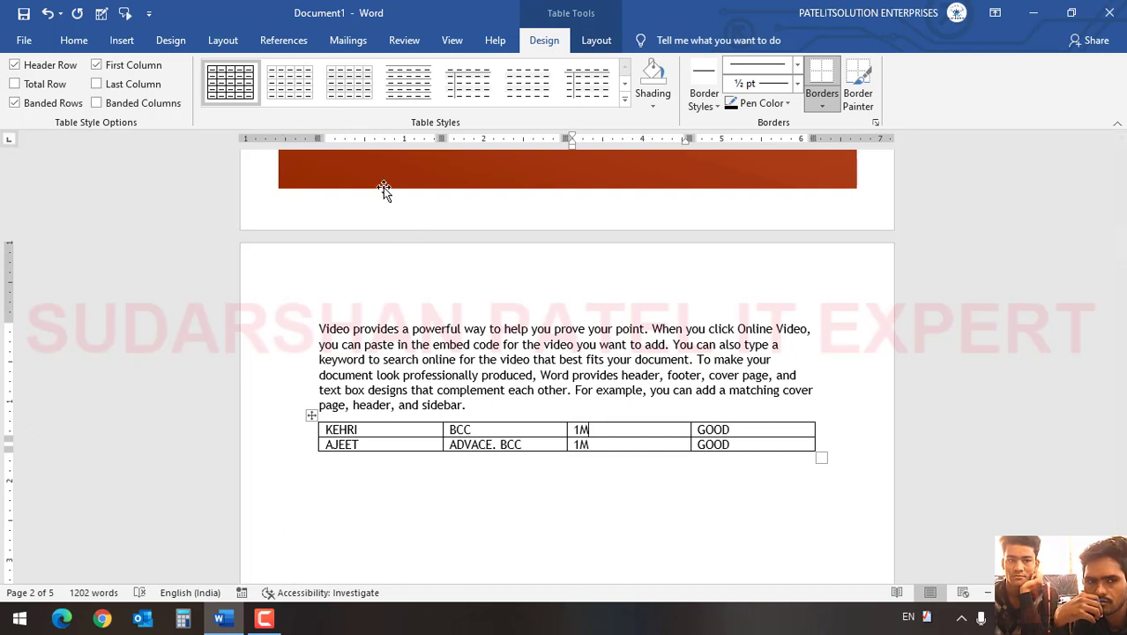
{"action": "left_click", "coordinate": [122, 40]}
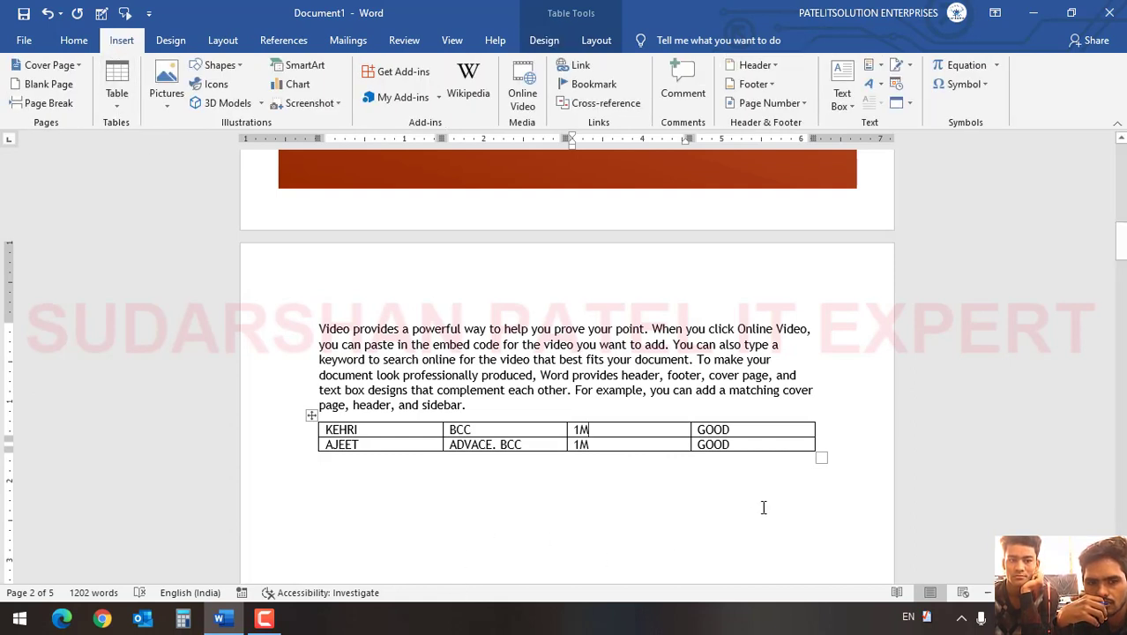
{"action": "left_click", "coordinate": [836, 450]}
{"action": "key", "text": "Return"}
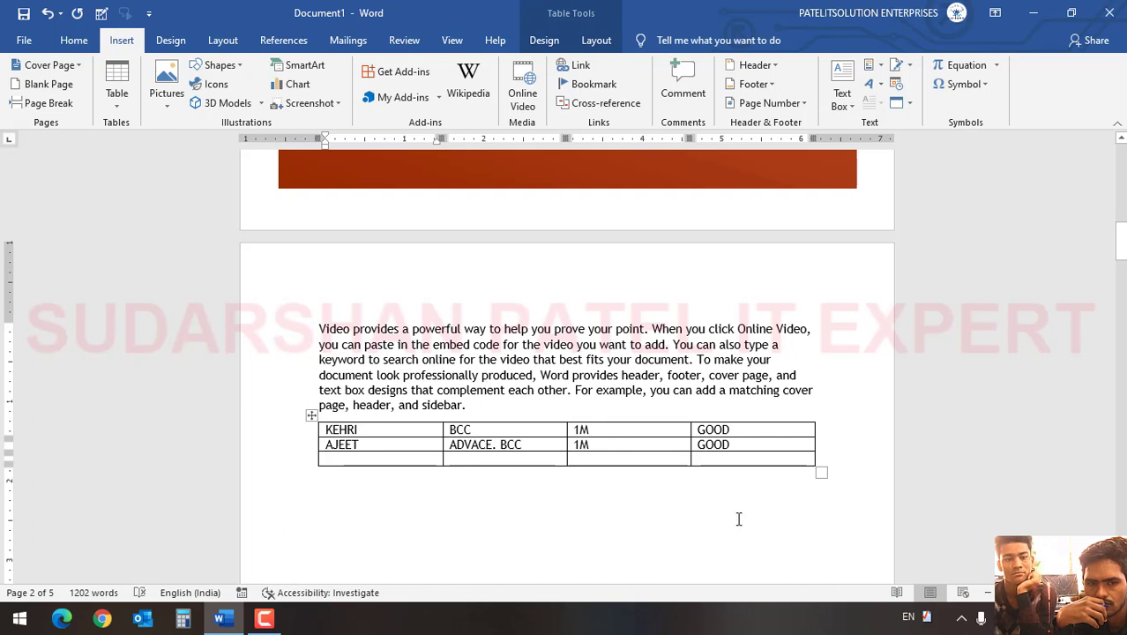
{"action": "left_click", "coordinate": [826, 461]}
{"action": "key", "text": "Return"}
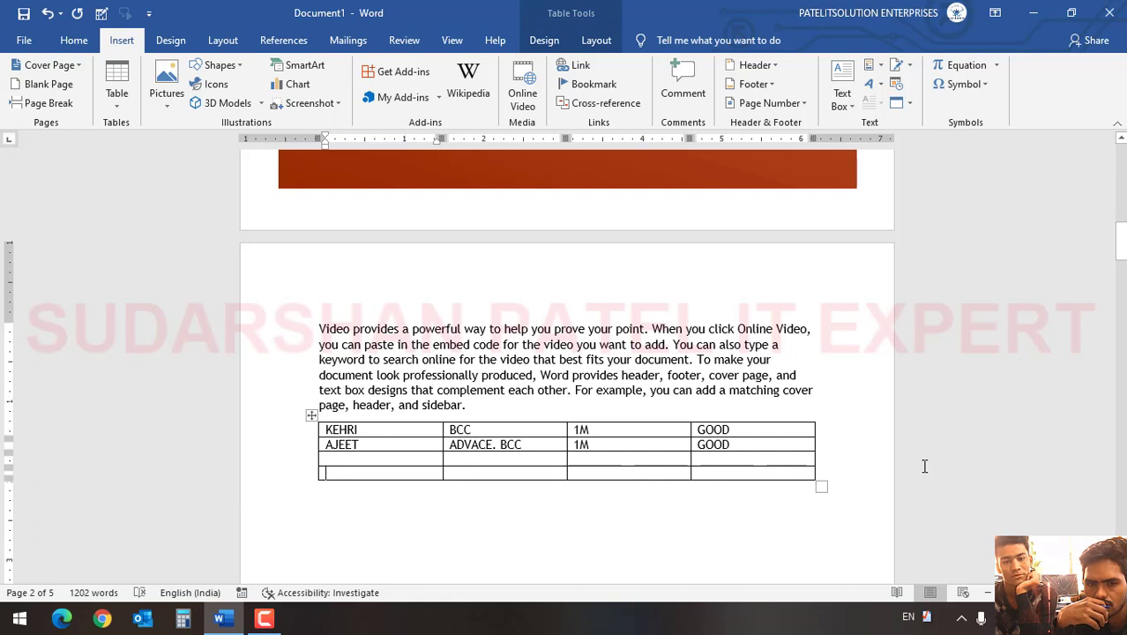
{"action": "left_click", "coordinate": [846, 471]}
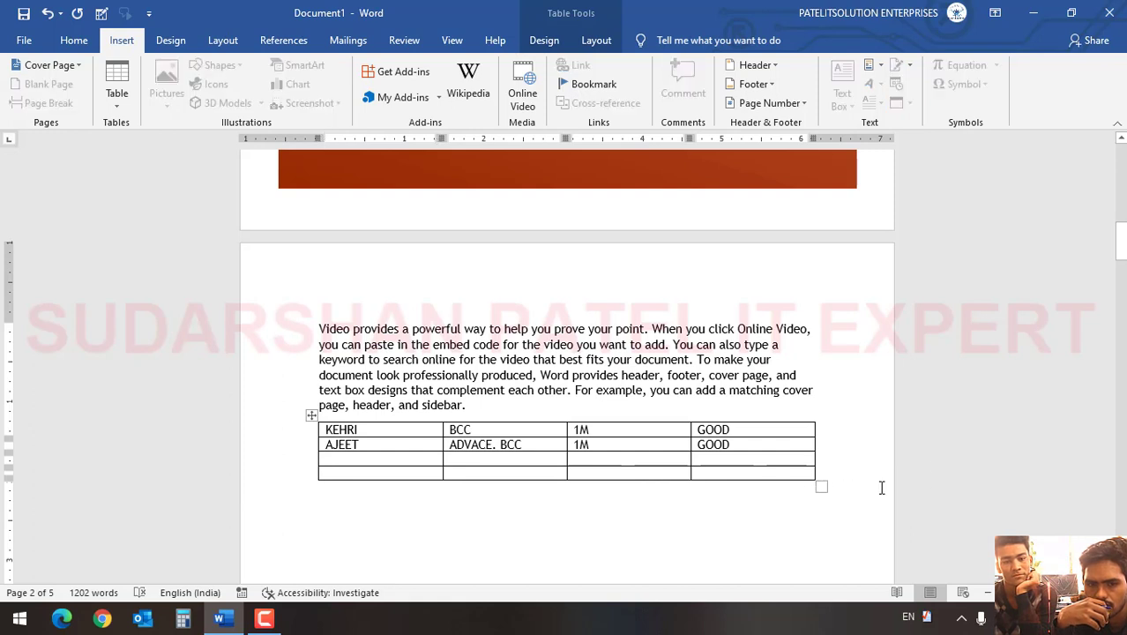
{"action": "key", "text": "Return"}
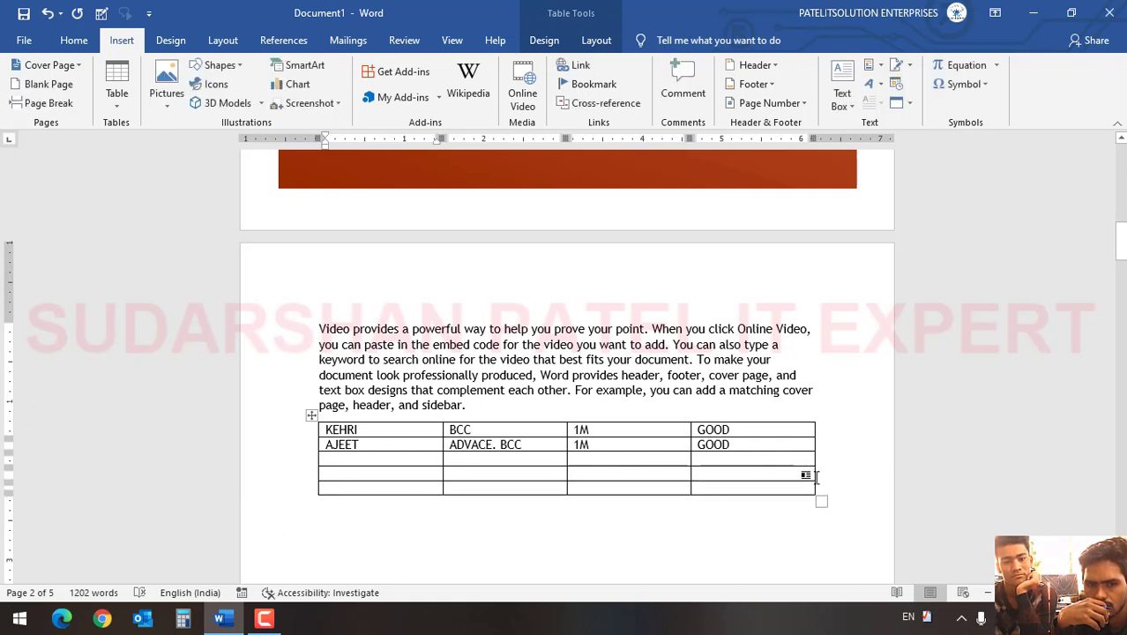
{"action": "left_click", "coordinate": [851, 505]}
{"action": "key", "text": "Return"}
{"action": "key", "text": "Return"}
{"action": "key", "text": "Return"}
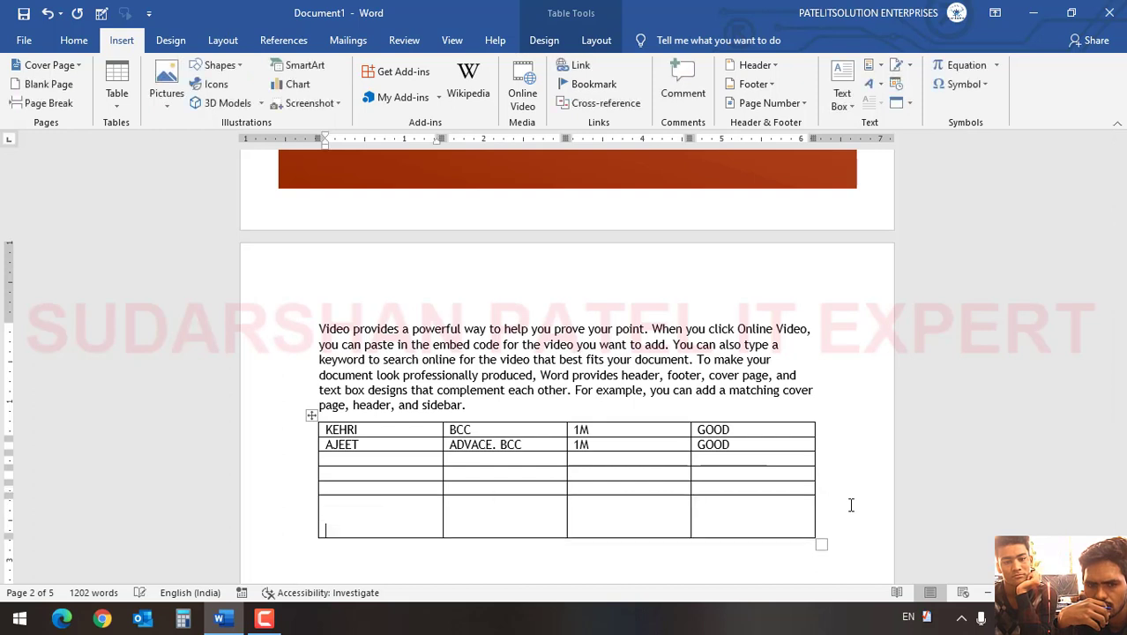
Undo the extra sixth row and start a new blank line below the table.
{"action": "key", "text": "ctrl+z"}
{"action": "key", "text": "ctrl+z"}
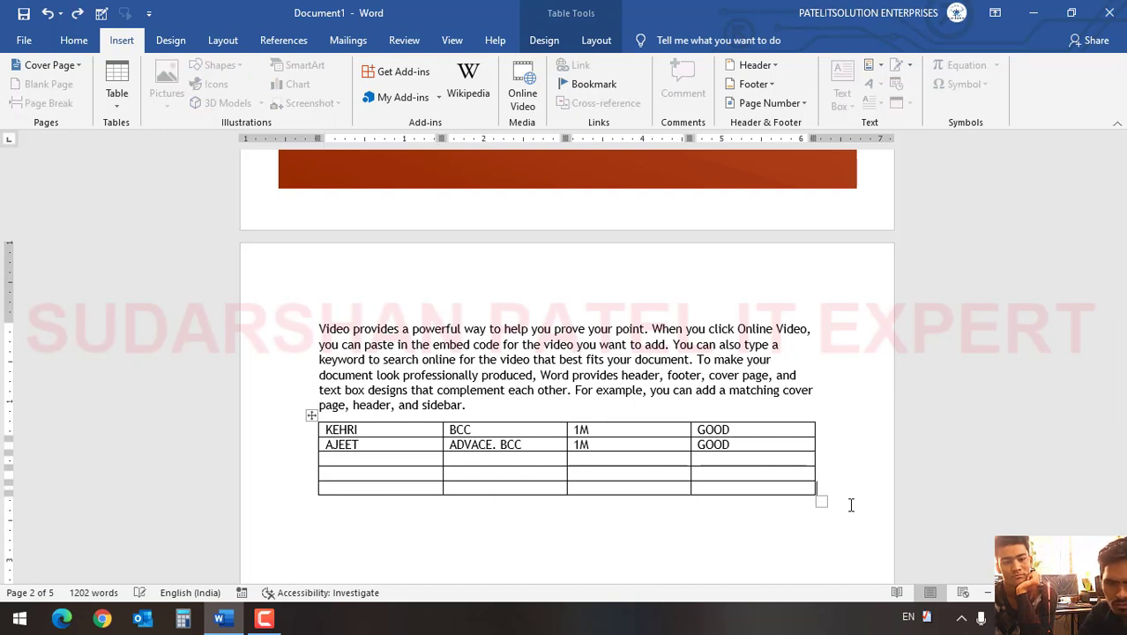
{"action": "key", "text": "Down"}
{"action": "key", "text": "Up"}
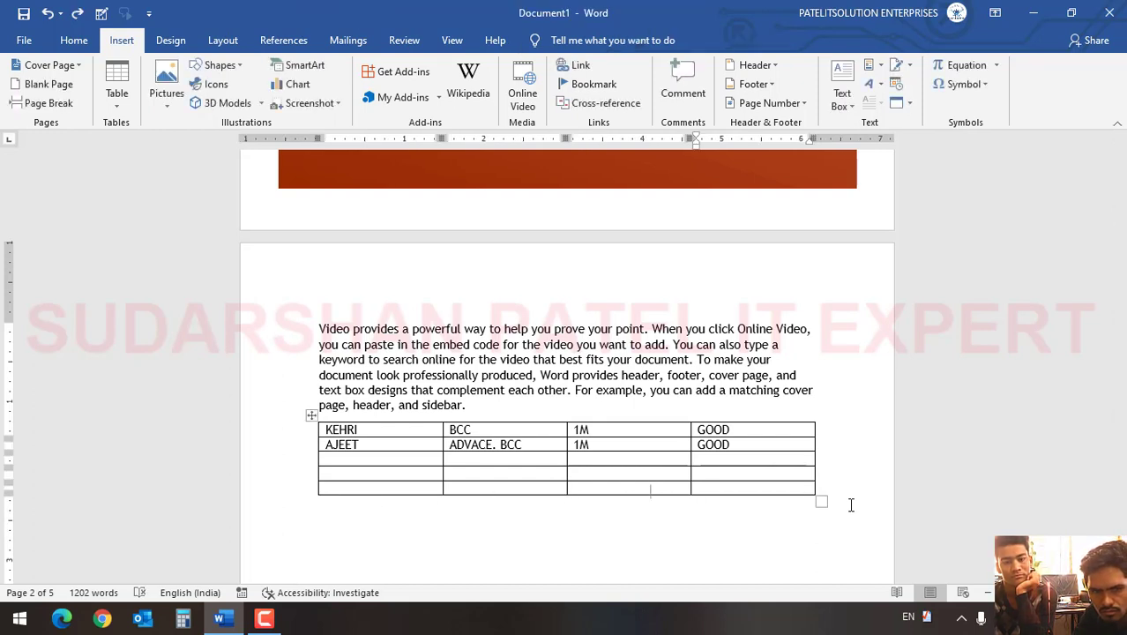
{"action": "key", "text": "Down"}
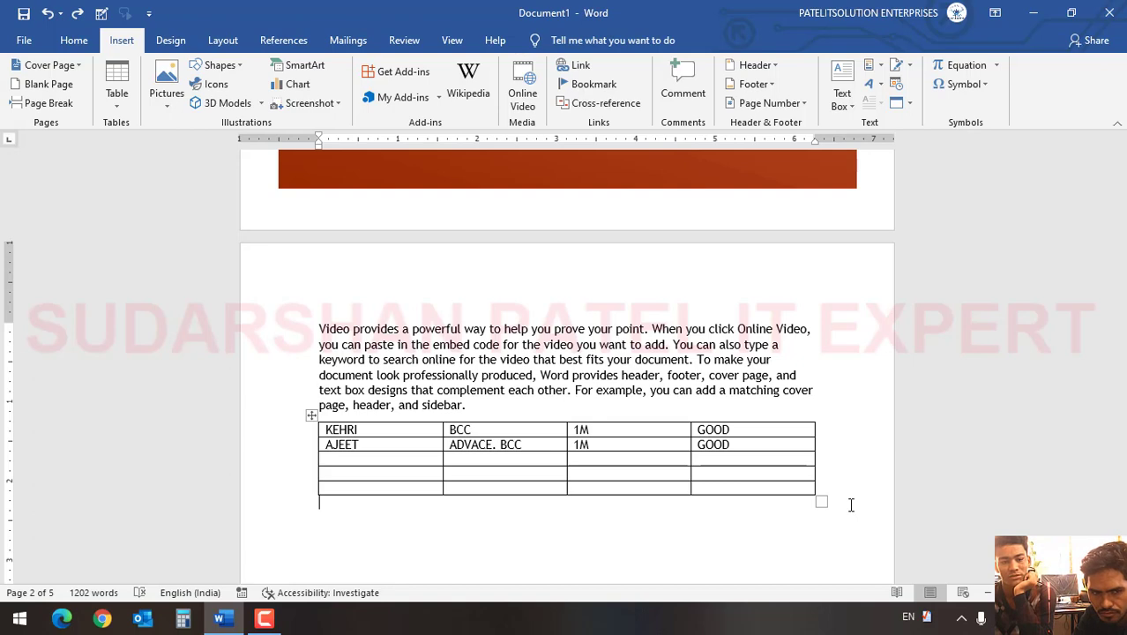
{"action": "key", "text": "Return"}
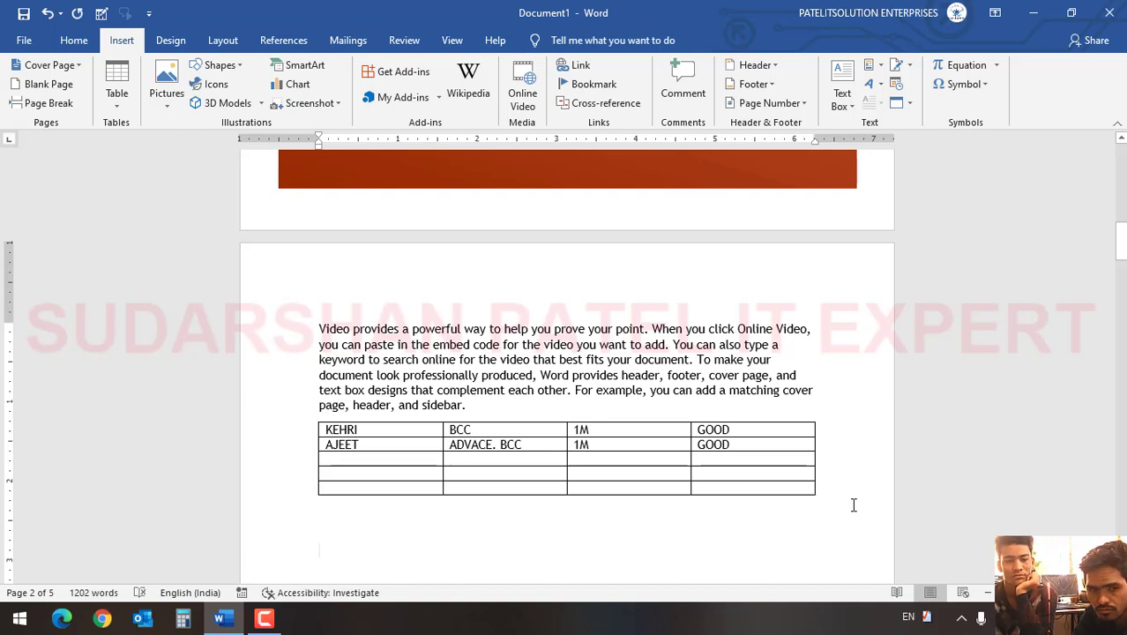
{"action": "scroll", "coordinate": [535, 383], "scroll_direction": "down", "scroll_amount": 3}
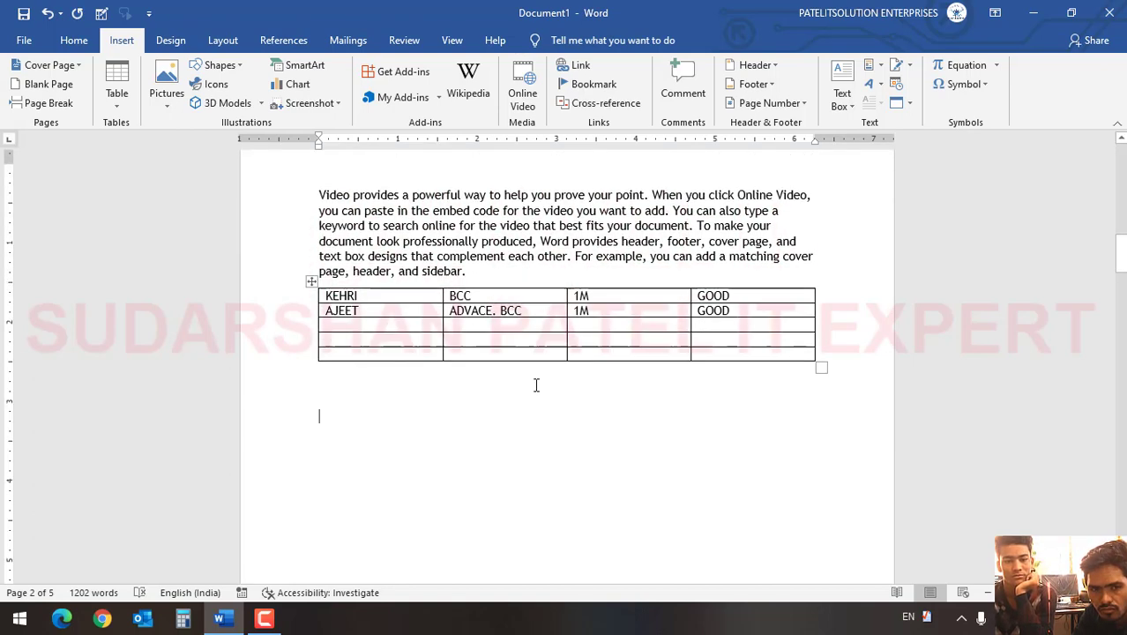
Use the Insert Table dialog to add an empty 10-column, 20-row table below the student table.
{"action": "left_click", "coordinate": [118, 98]}
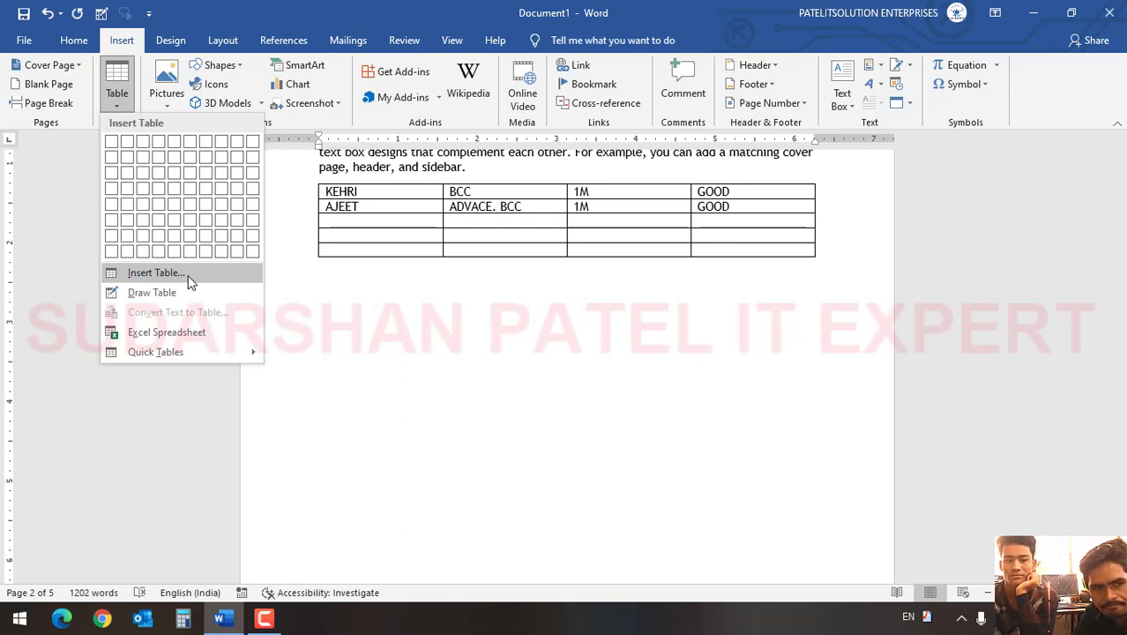
{"action": "left_click", "coordinate": [157, 273]}
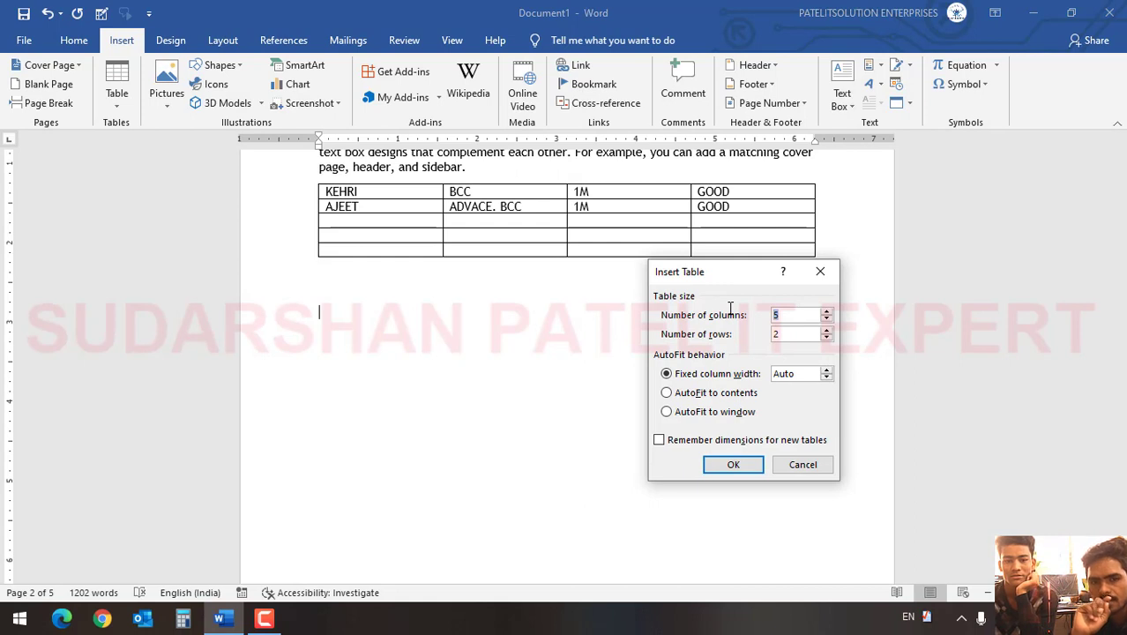
{"action": "type", "text": "0"}
{"action": "key", "text": "BackSpace"}
{"action": "type", "text": "10"}
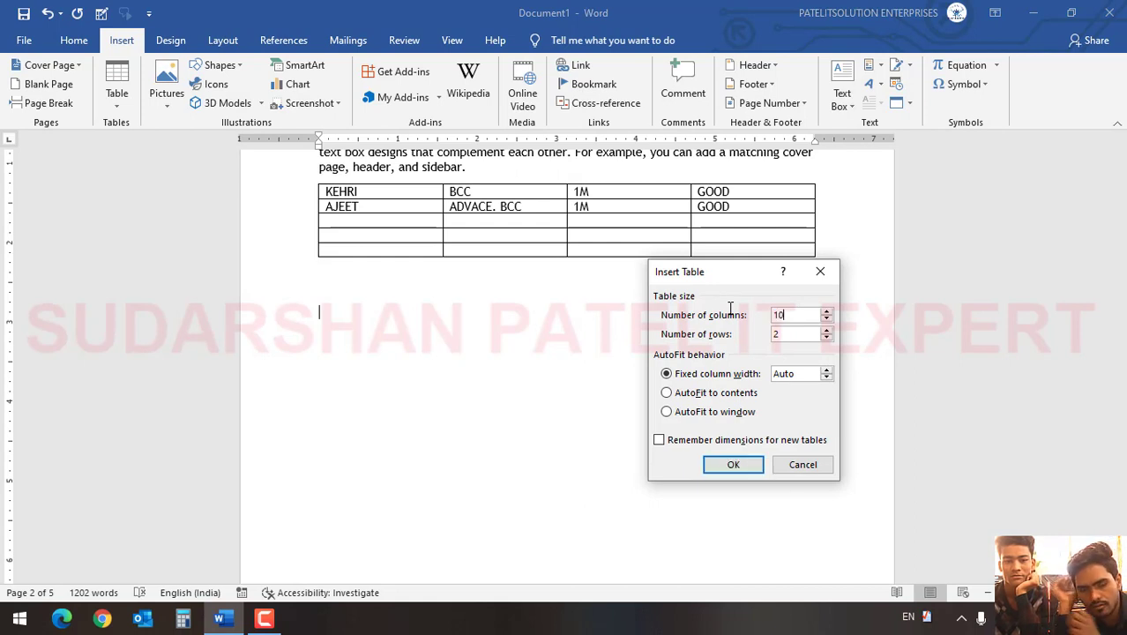
{"action": "left_click_drag", "start_coordinate": [801, 334], "coordinate": [732, 334]}
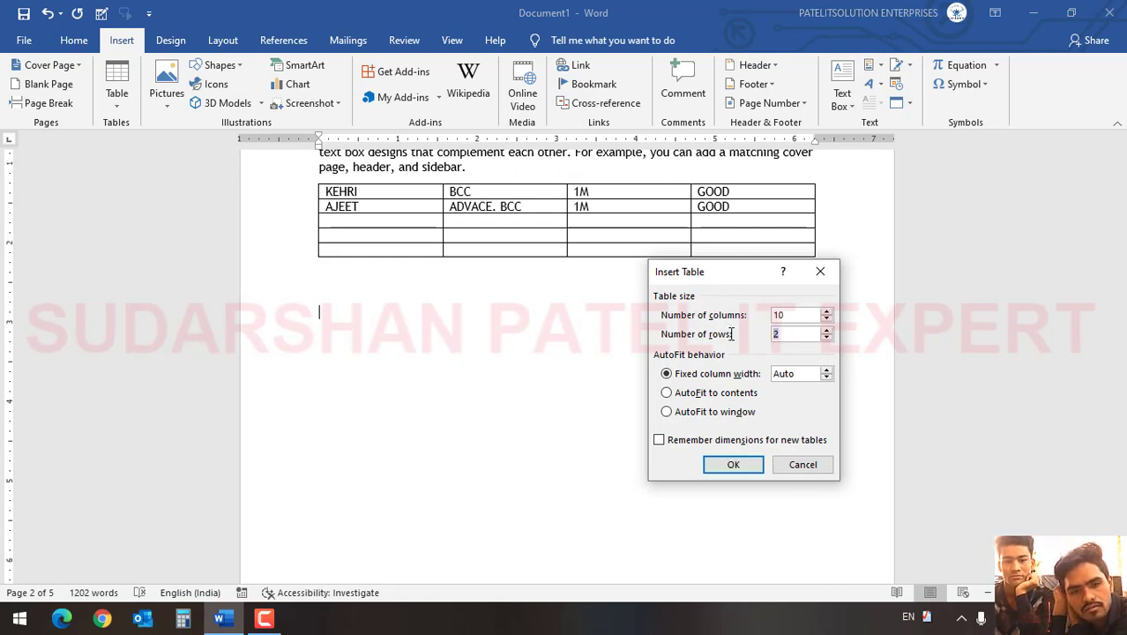
{"action": "type", "text": "20"}
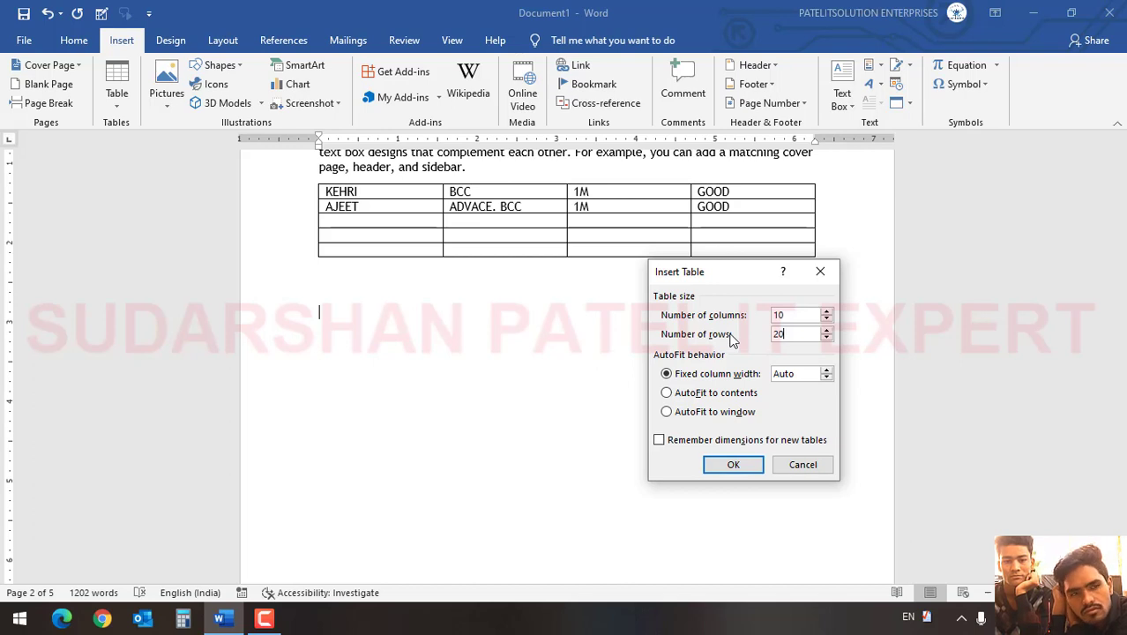
{"action": "left_click", "coordinate": [263, 618]}
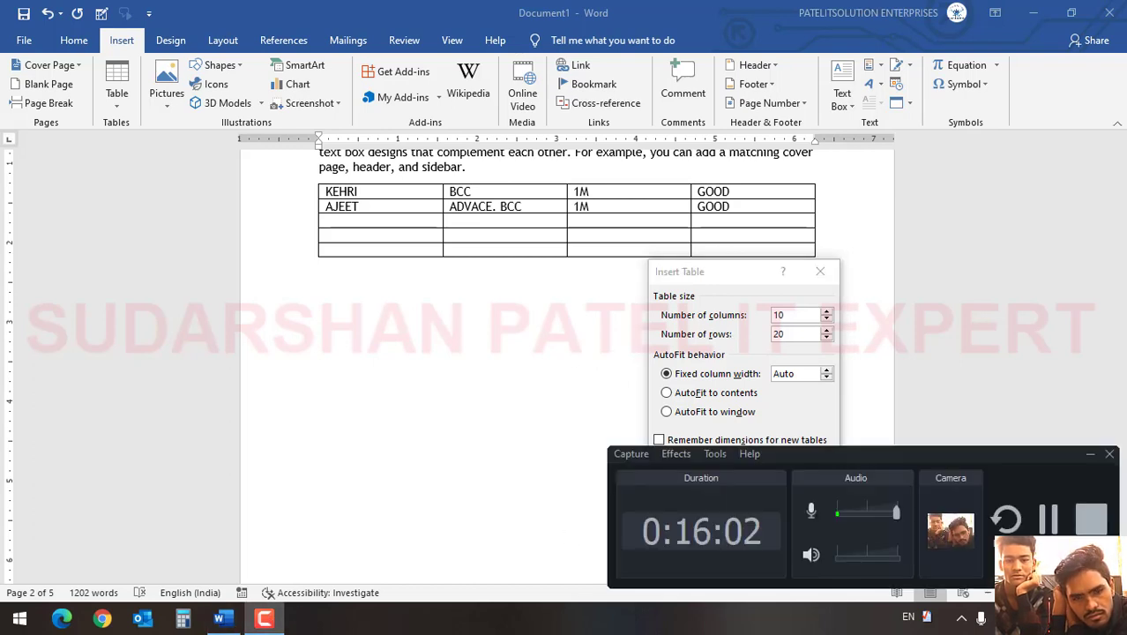
{"action": "left_click", "coordinate": [1044, 531]}
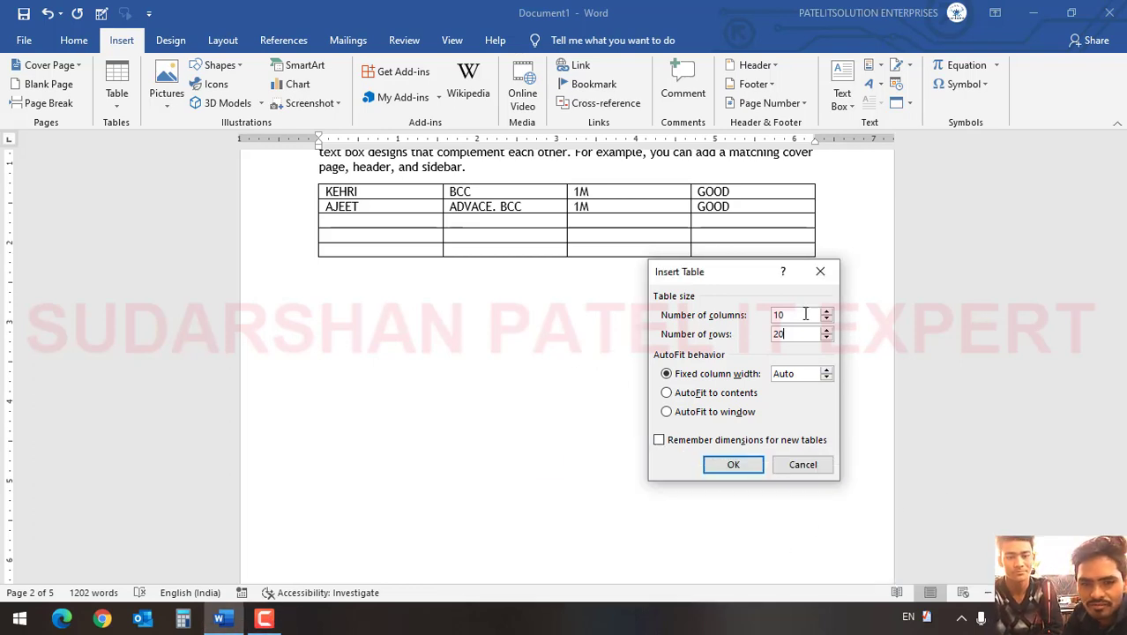
{"action": "left_click_drag", "start_coordinate": [785, 334], "coordinate": [756, 333]}
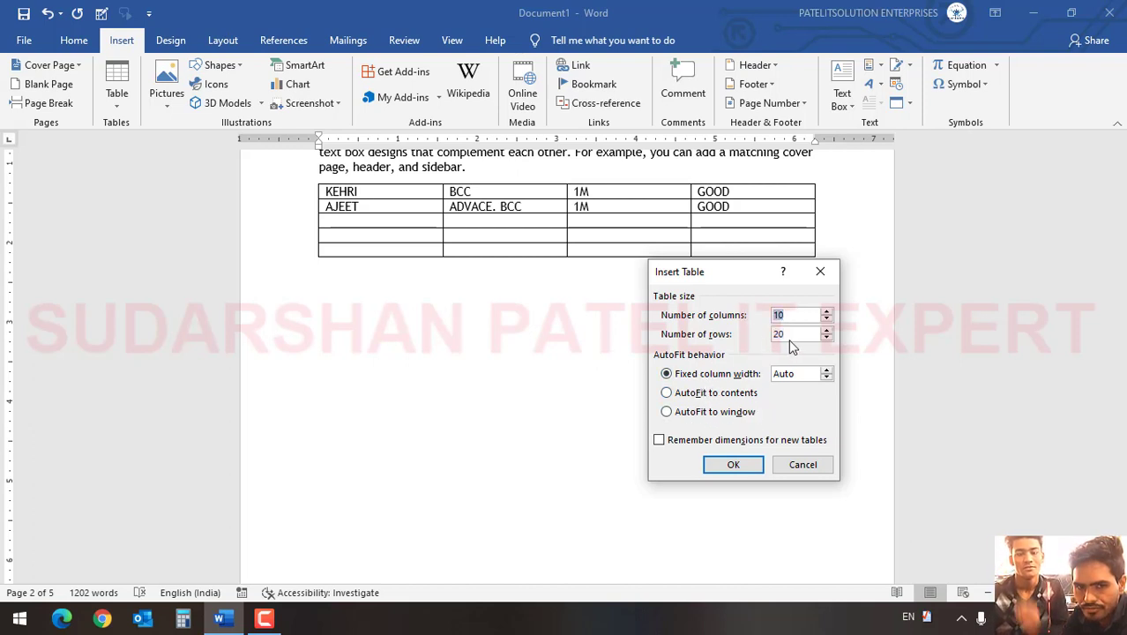
{"action": "left_click", "coordinate": [750, 467]}
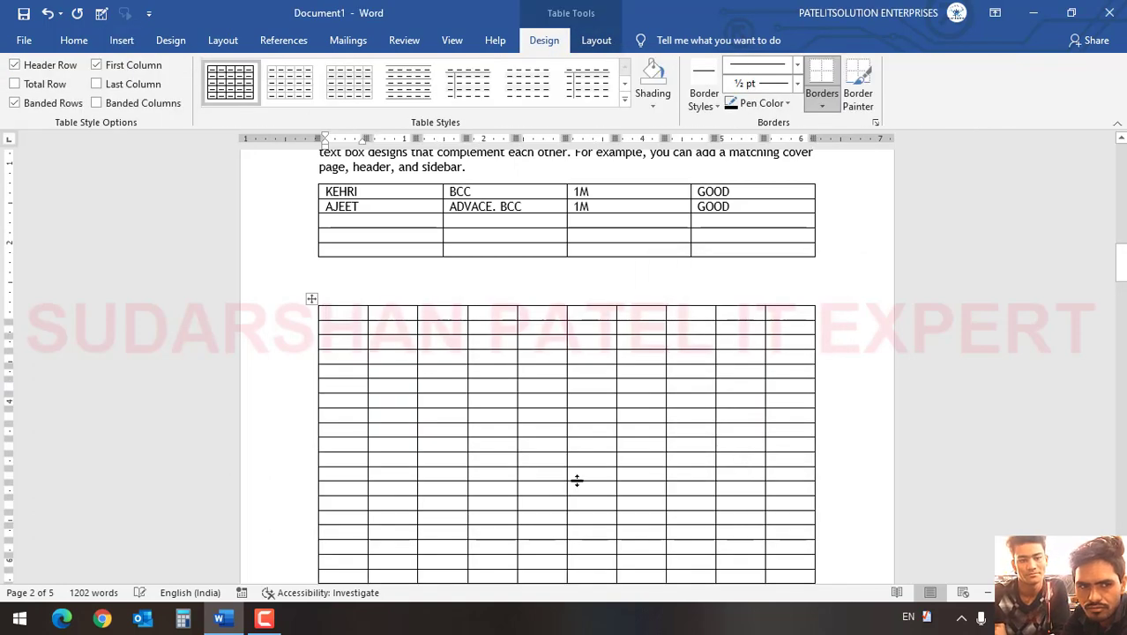
{"action": "scroll", "coordinate": [577, 478], "scroll_direction": "down", "scroll_amount": 3}
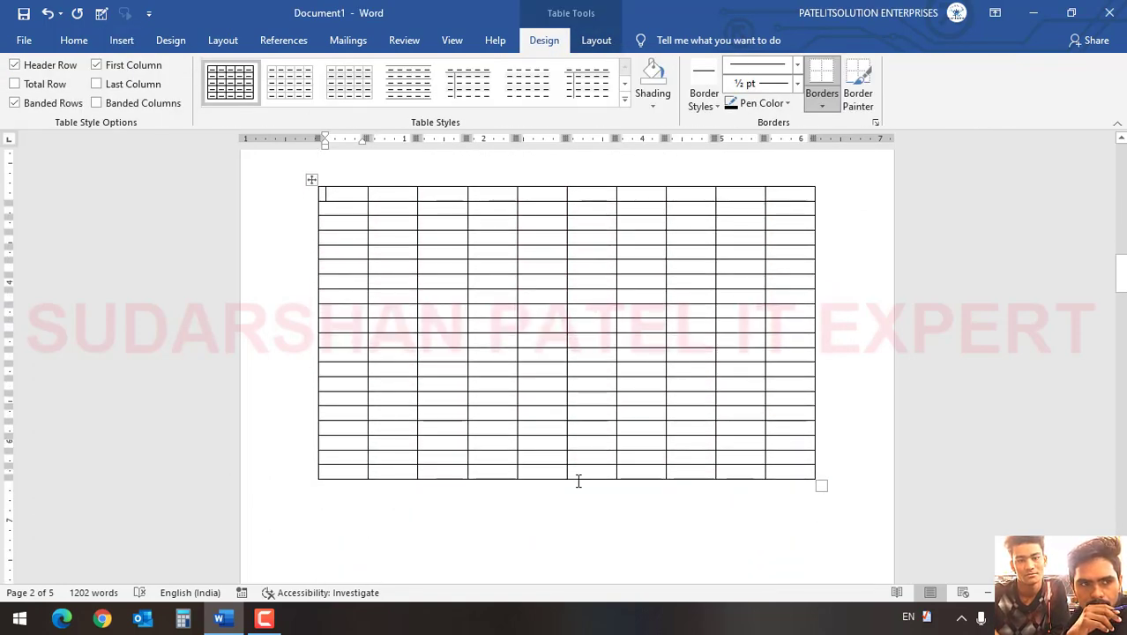
{"action": "left_click", "coordinate": [377, 194]}
{"action": "left_click", "coordinate": [446, 196]}
{"action": "left_click", "coordinate": [504, 198]}
{"action": "left_click", "coordinate": [541, 197]}
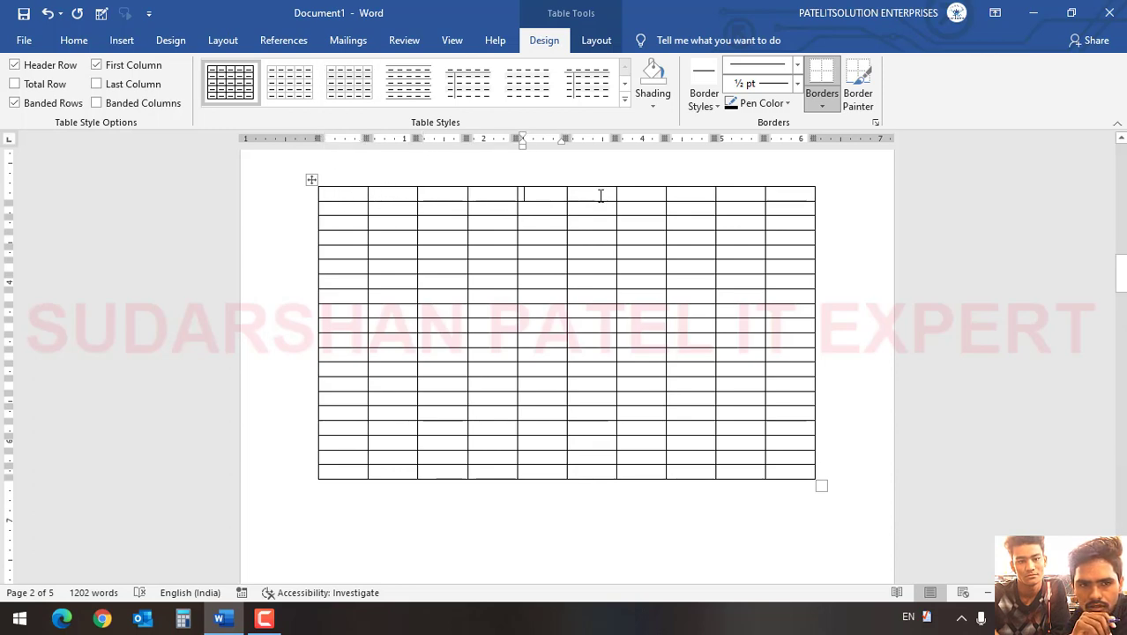
{"action": "left_click", "coordinate": [599, 197]}
{"action": "left_click", "coordinate": [637, 197]}
{"action": "left_click", "coordinate": [688, 198]}
{"action": "left_click", "coordinate": [741, 196]}
{"action": "left_click", "coordinate": [777, 195]}
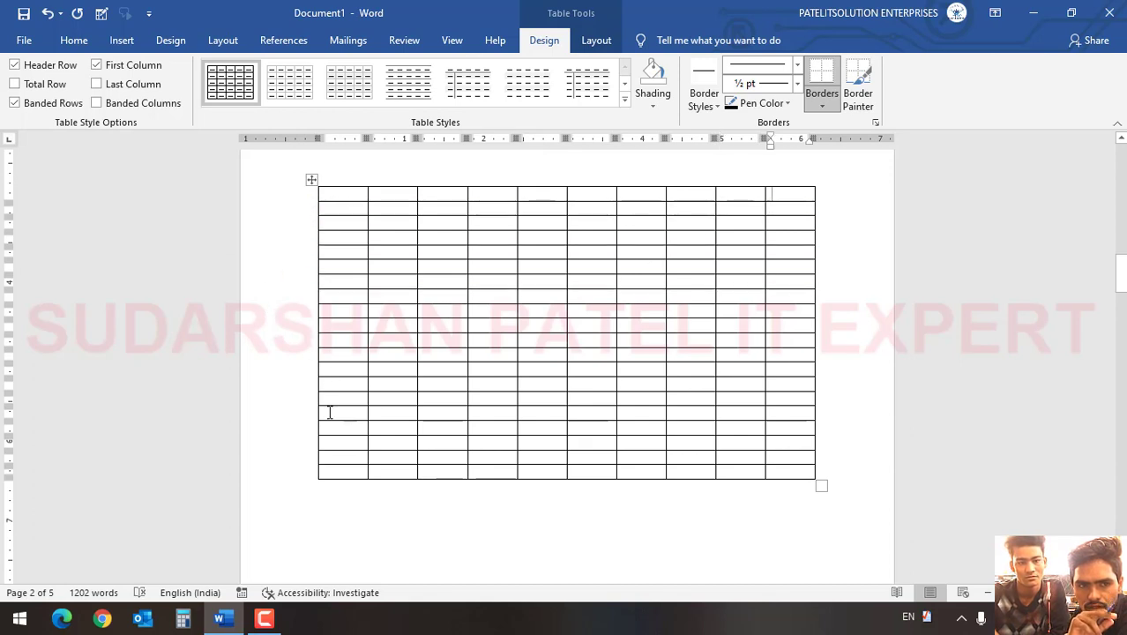
{"action": "mouse_move", "coordinate": [308, 398]}
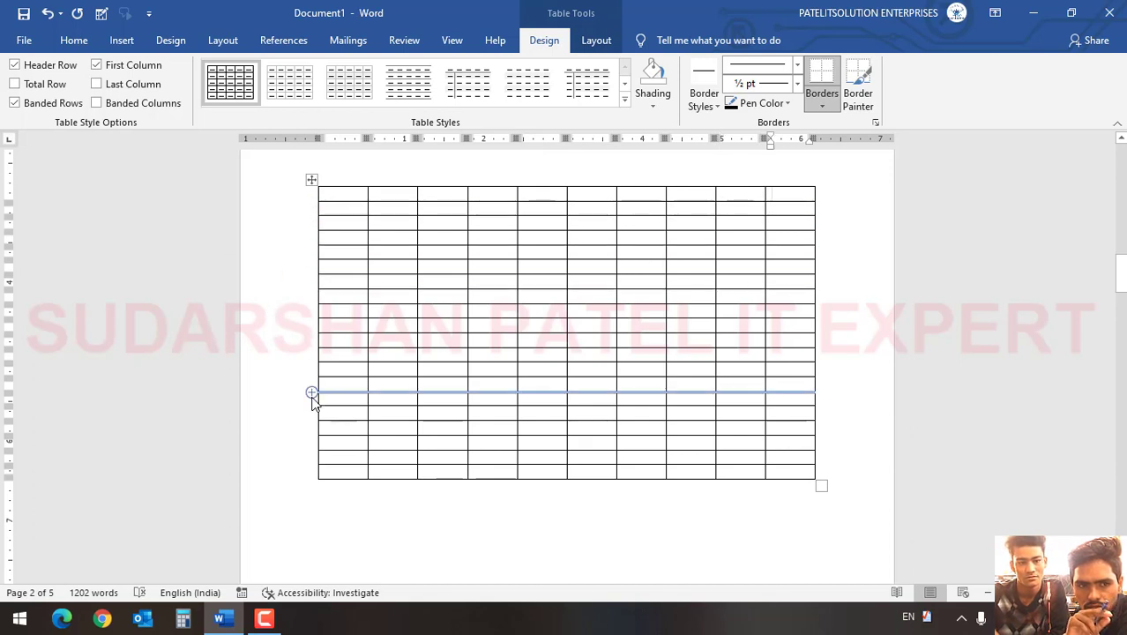
Type header cells SR.NO., STUDENTS NAME, SUBJECT, DURATION, BATCH TIMING and FEES.
{"action": "left_click", "coordinate": [345, 196]}
{"action": "type", "text": "SR.NO. "}
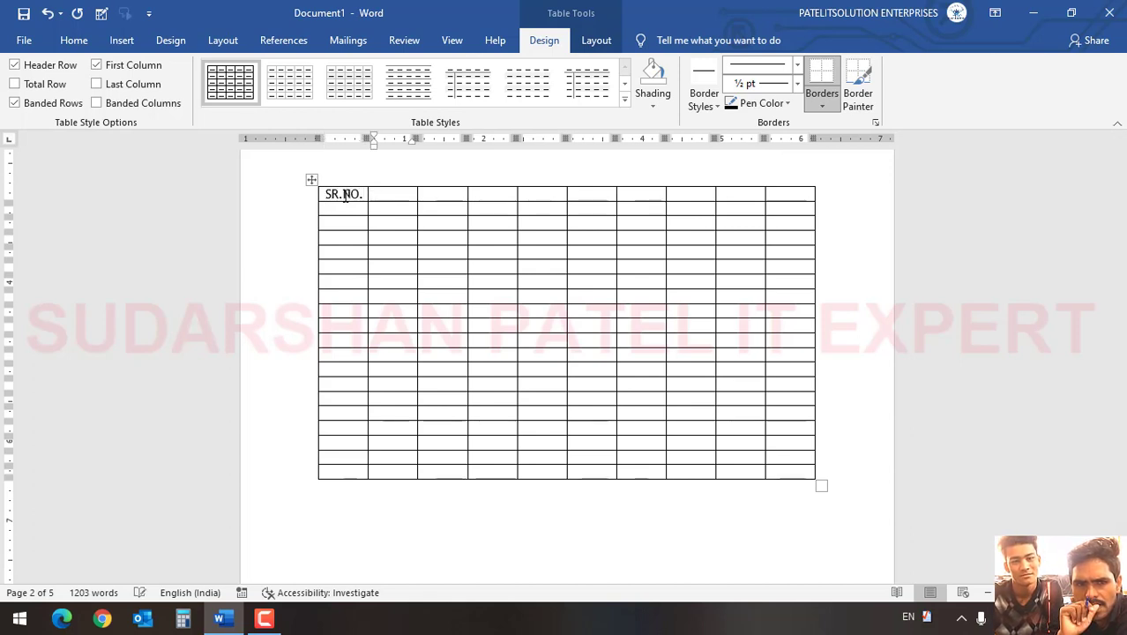
{"action": "type", "text": "STUDENTS NAME"}
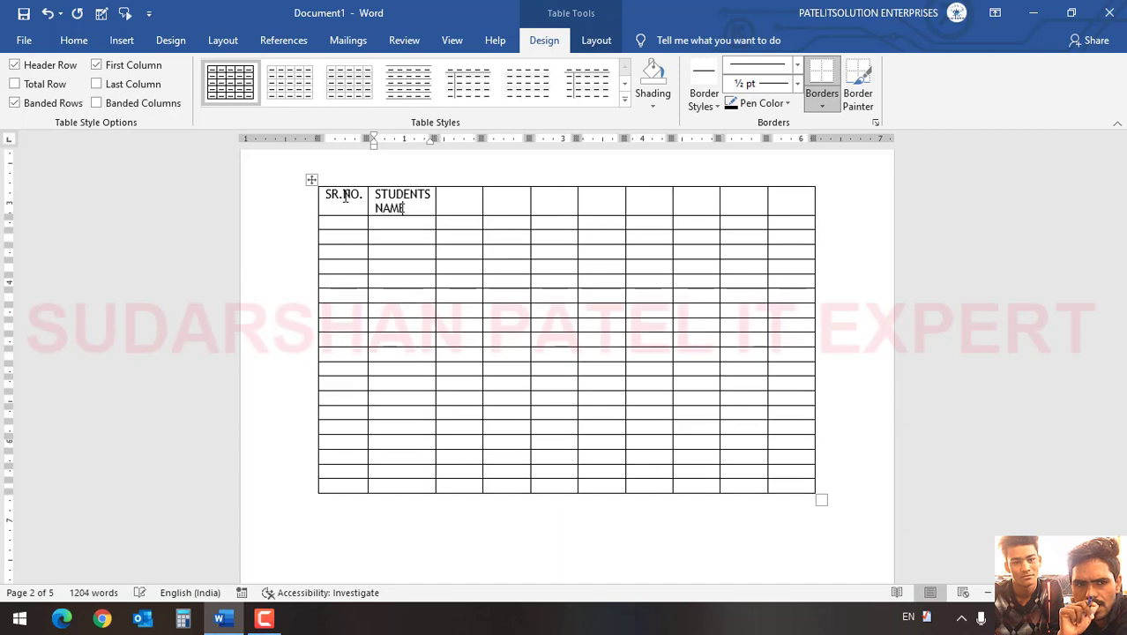
{"action": "key", "text": "Tab"}
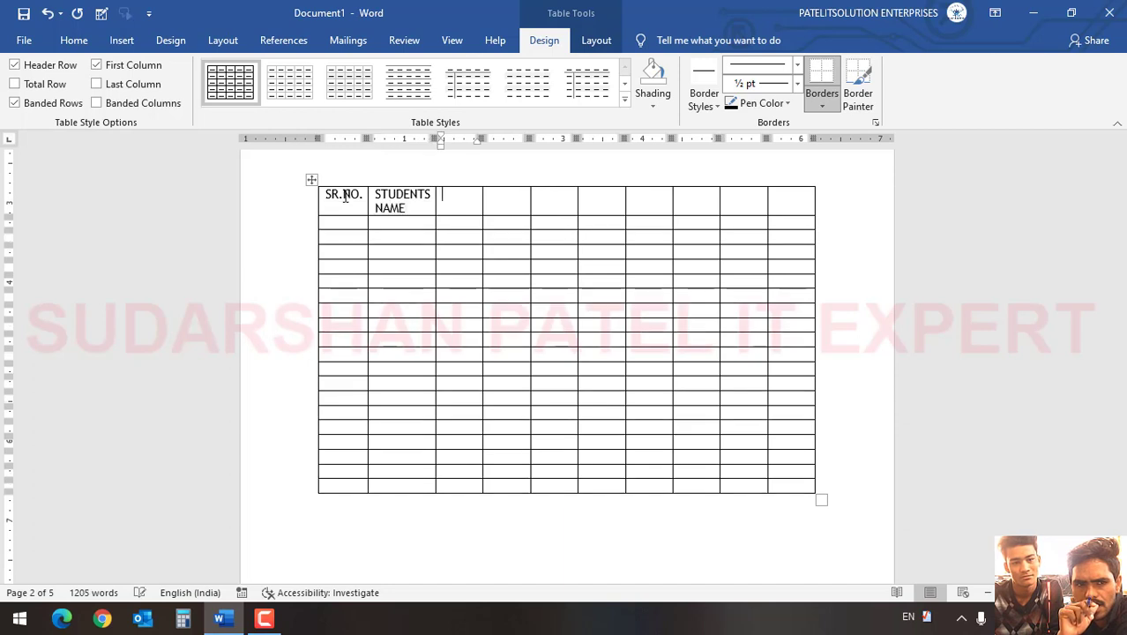
{"action": "type", "text": "SUBJECT"}
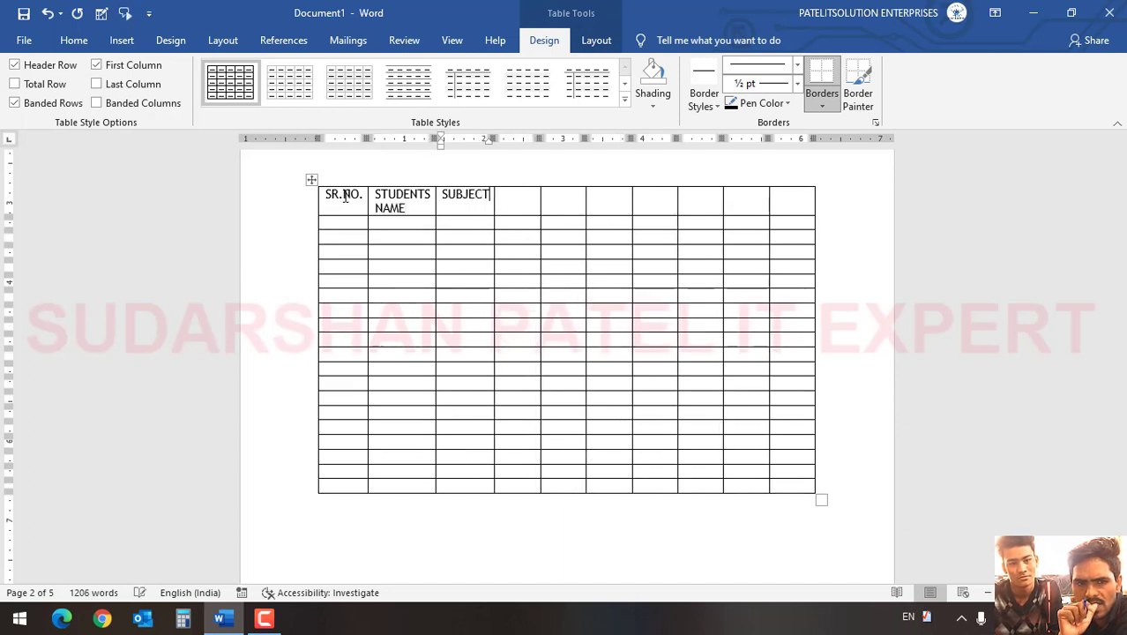
{"action": "key", "text": "Tab"}
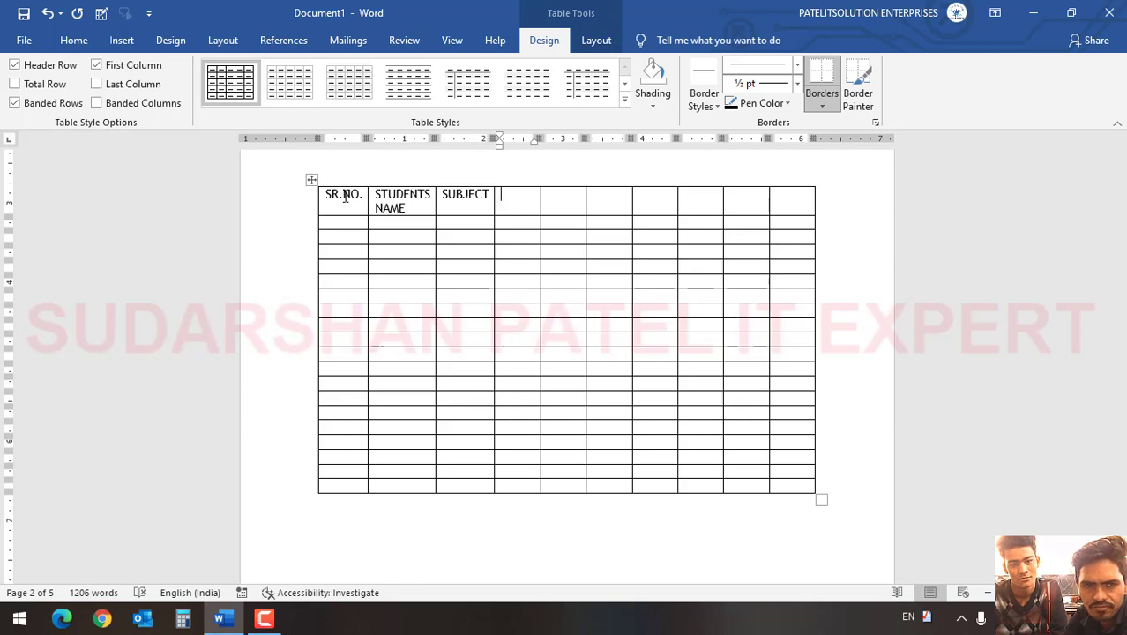
{"action": "type", "text": "DURAT"}
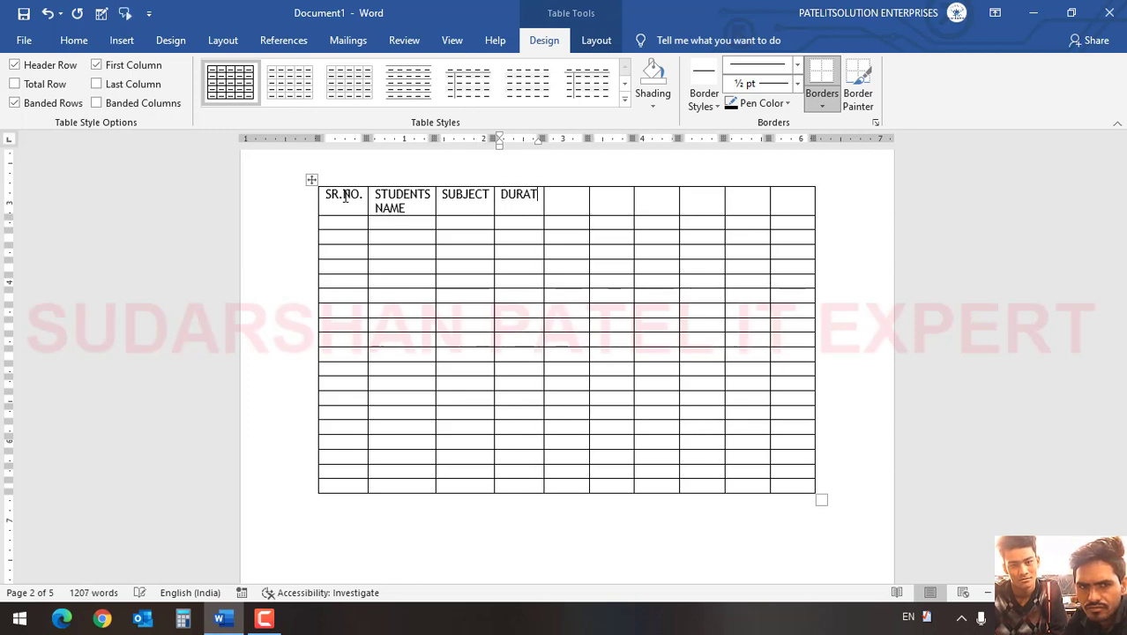
{"action": "type", "text": "ION"}
{"action": "key", "text": "Tab"}
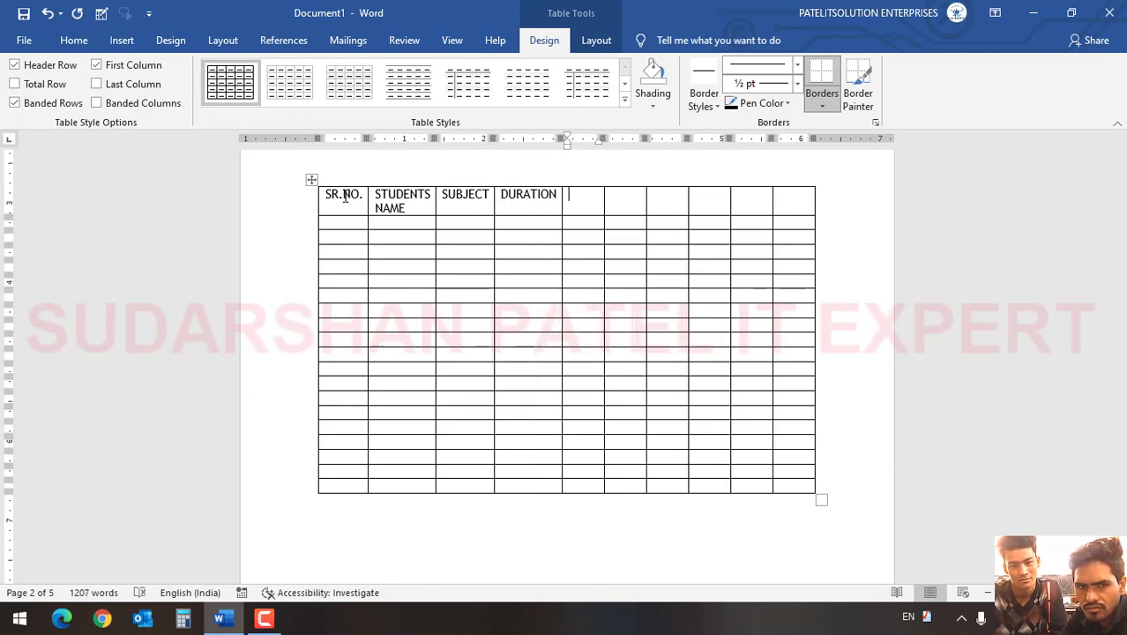
{"action": "type", "text": "BATCH"}
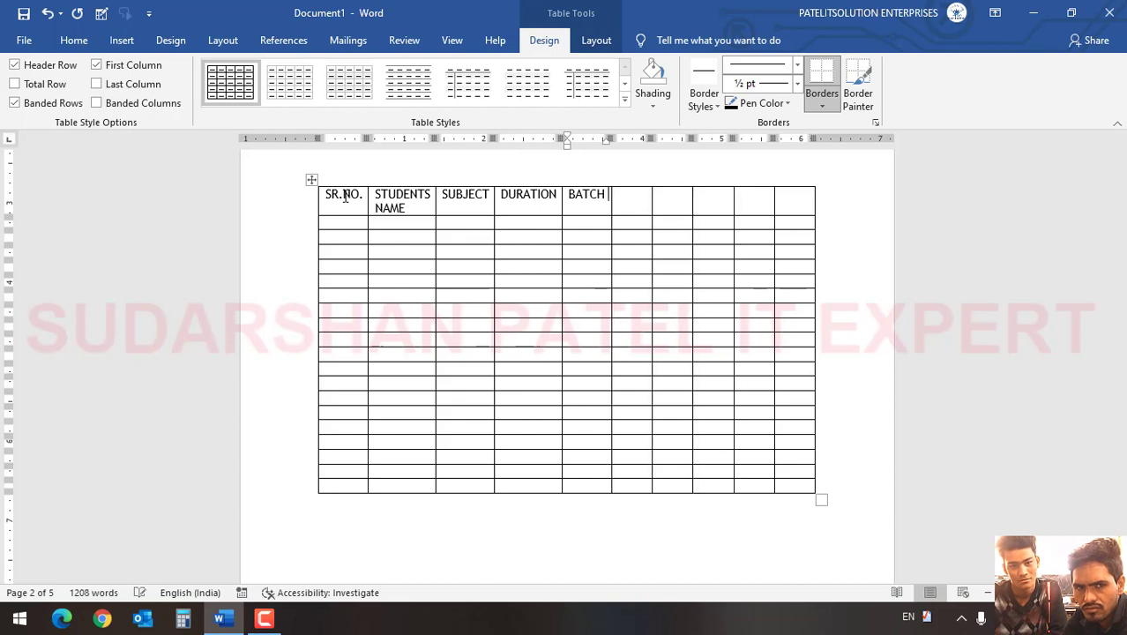
{"action": "type", "text": " TIMING"}
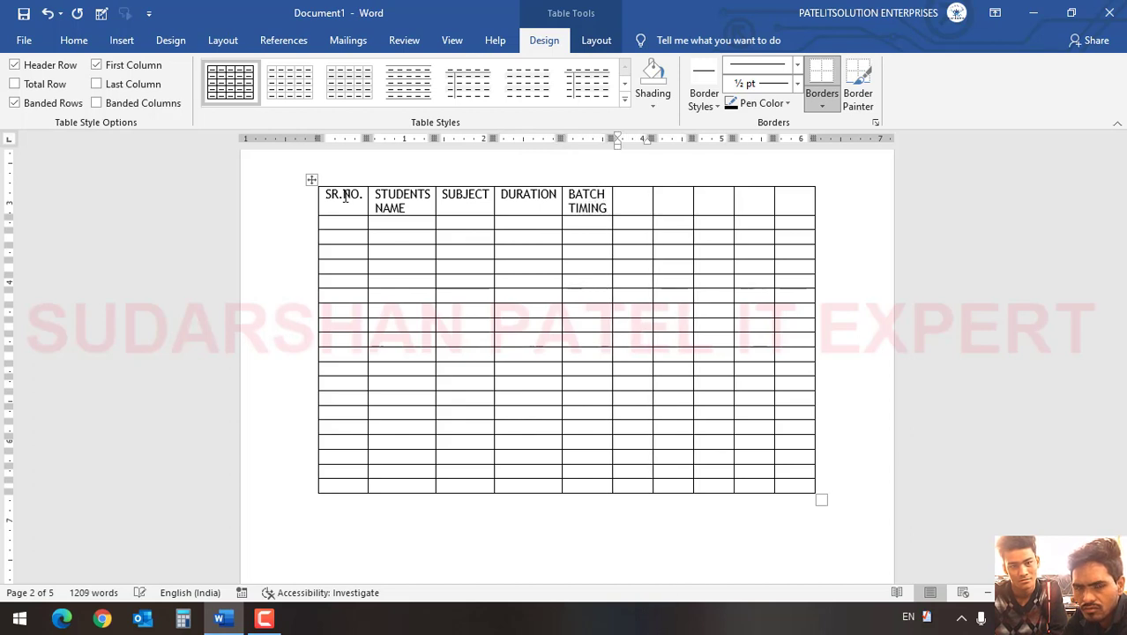
{"action": "type", "text": "FEES"}
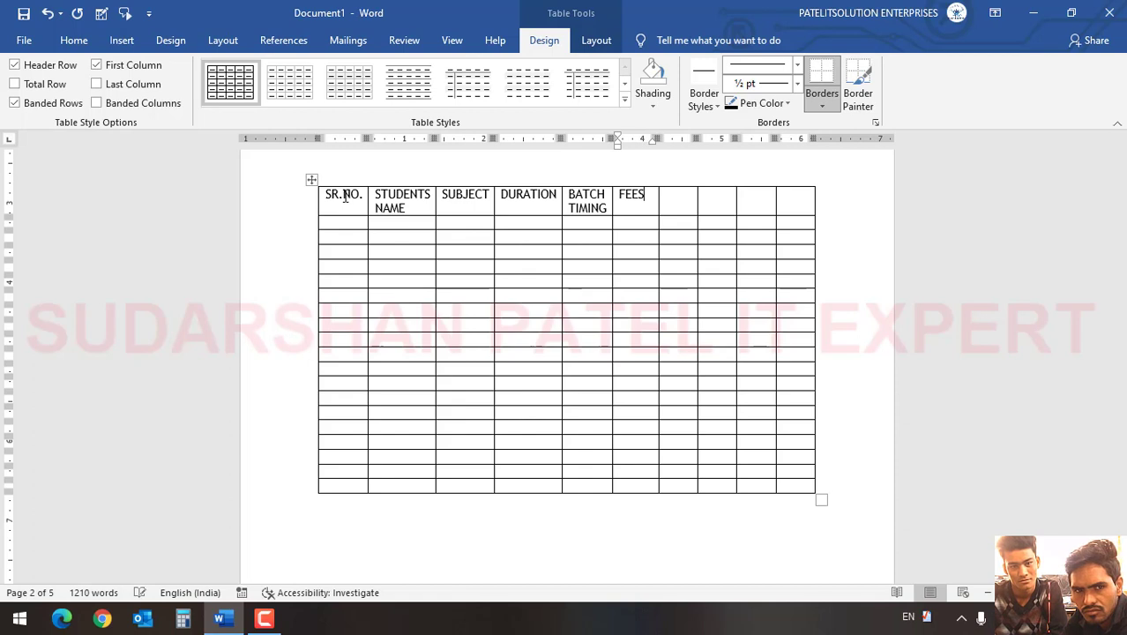
{"action": "key", "text": "Tab"}
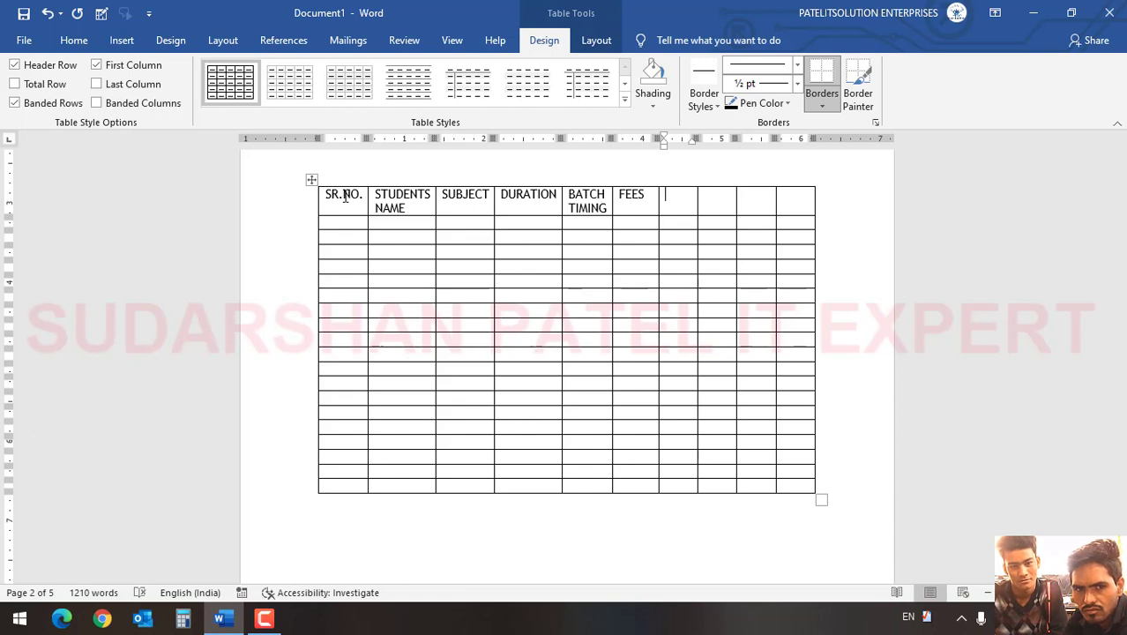
Add the month headings JAN, FEB, MARCH and APRIL after FEES.
{"action": "left_click_drag", "start_coordinate": [615, 194], "coordinate": [654, 201]}
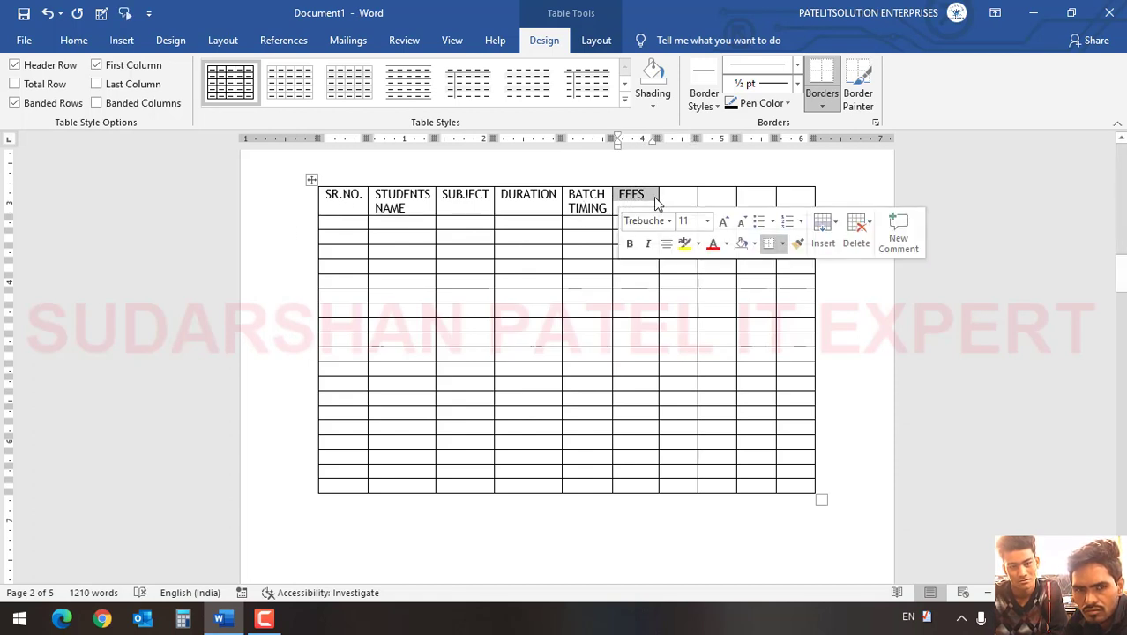
{"action": "left_click", "coordinate": [672, 201]}
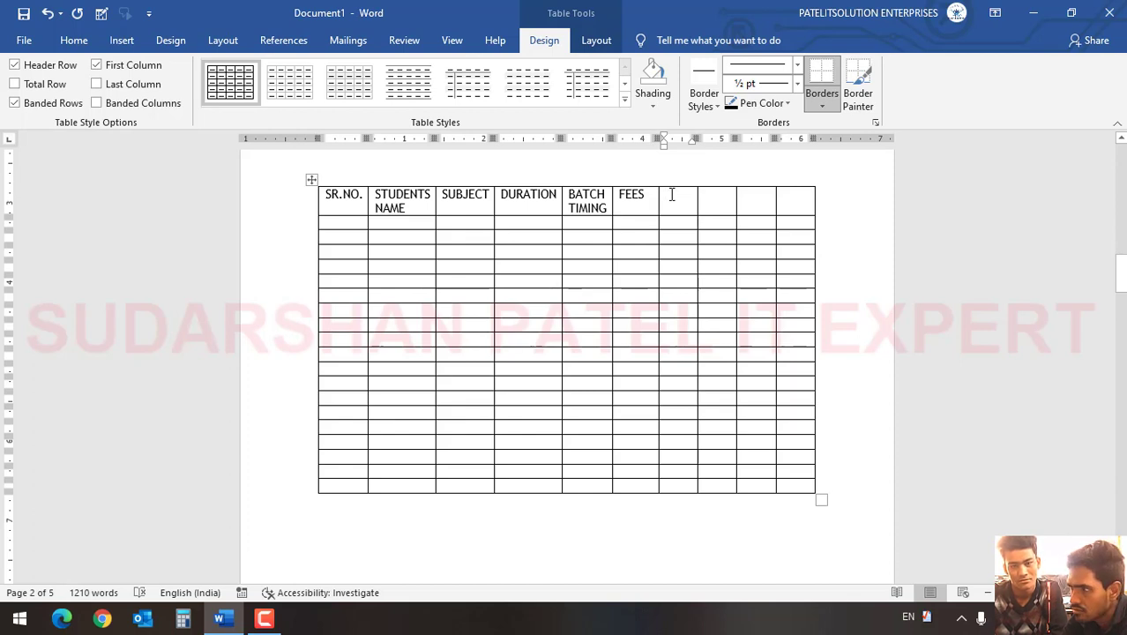
{"action": "type", "text": "JAN"}
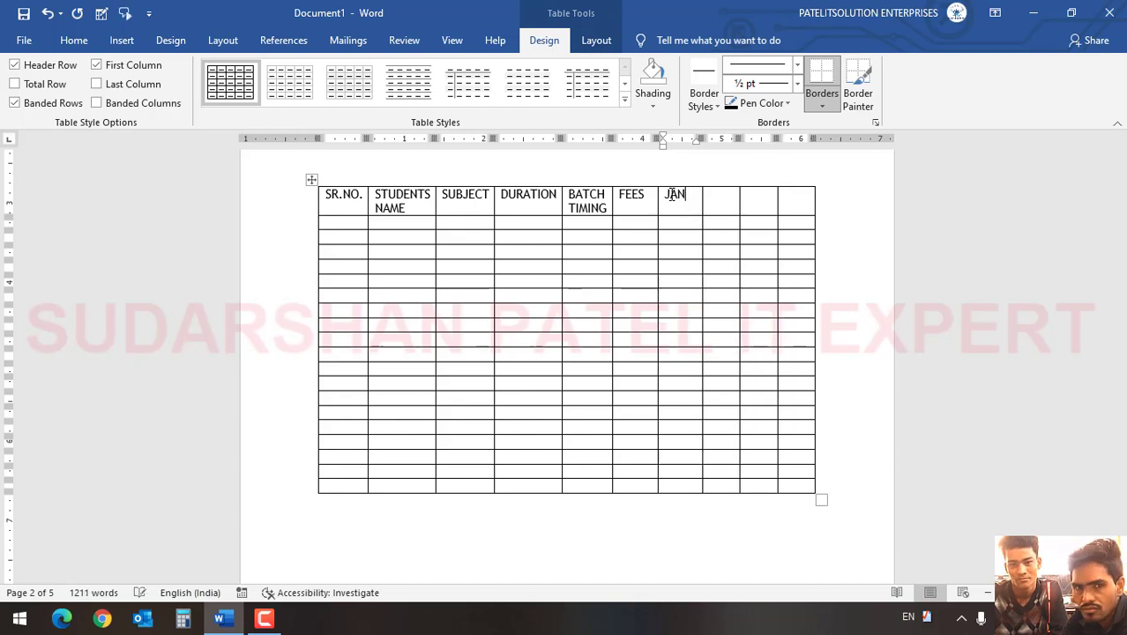
{"action": "key", "text": "Tab"}
{"action": "type", "text": "FEB"}
{"action": "key", "text": "Tab"}
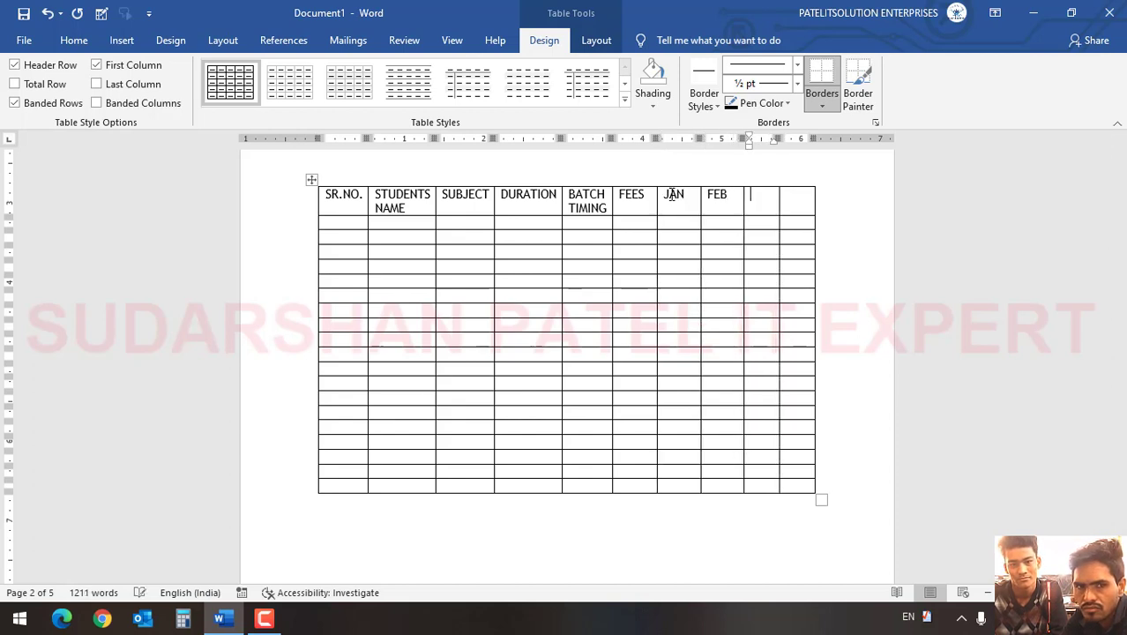
{"action": "type", "text": "MARCH"}
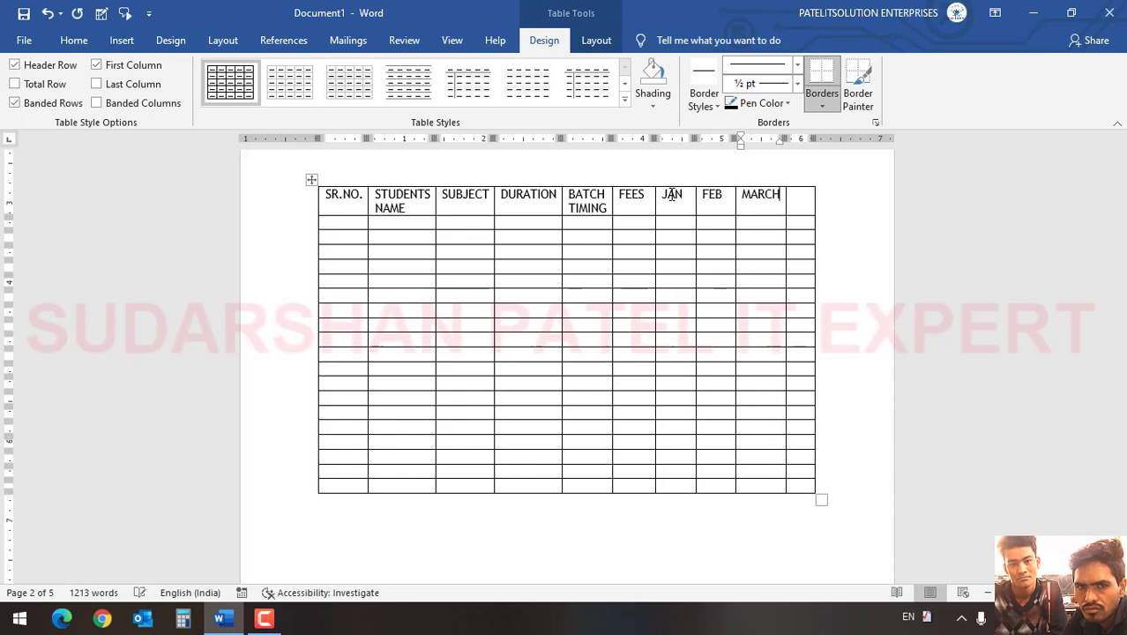
{"action": "key", "text": "Tab"}
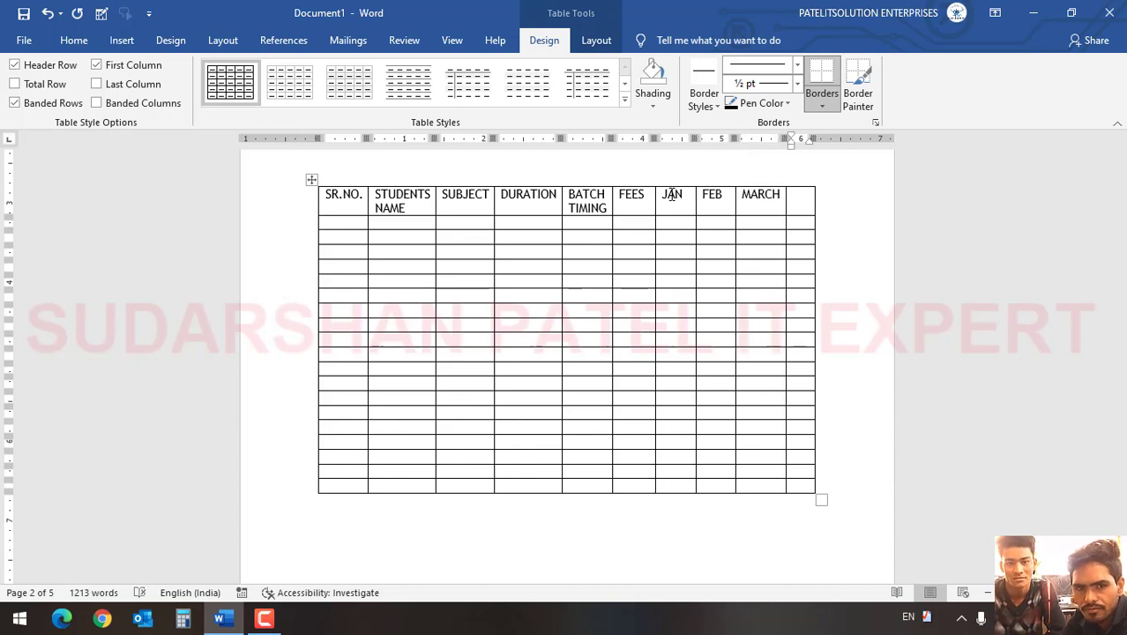
{"action": "type", "text": "APRIL"}
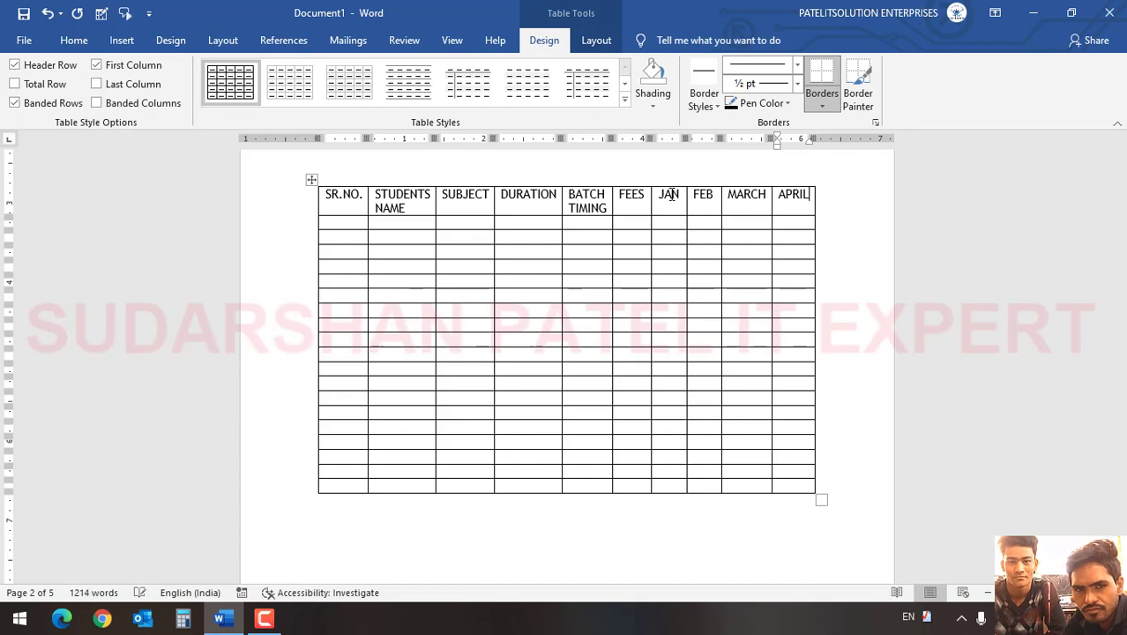
{"action": "left_click", "coordinate": [425, 264]}
{"action": "left_click", "coordinate": [345, 222]}
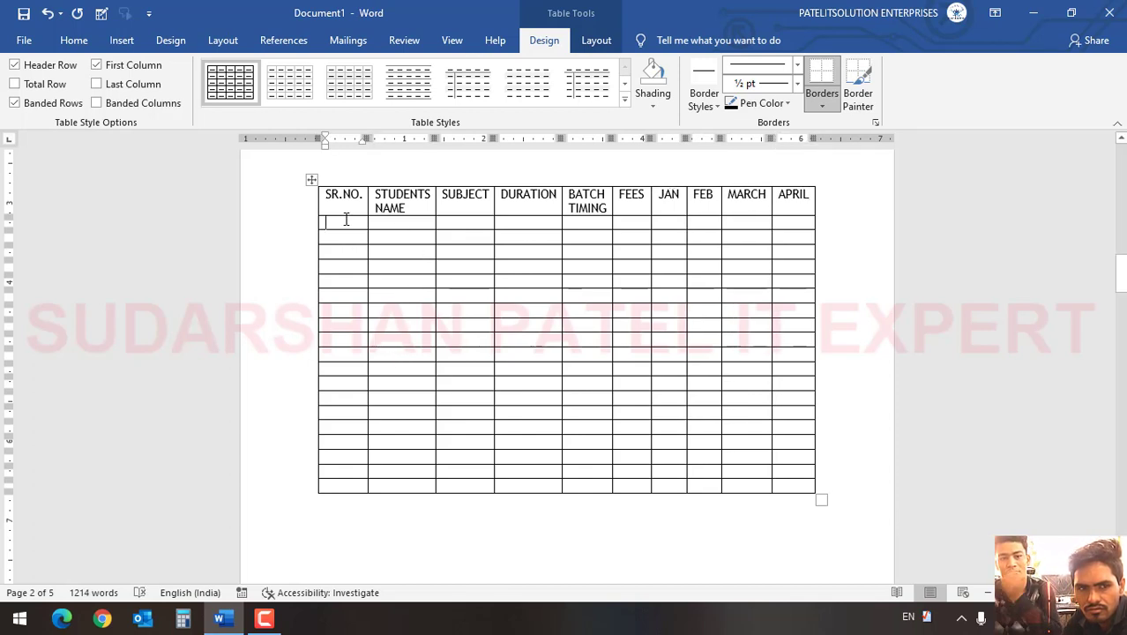
Make the header row text bold and set it to 10 pt.
{"action": "left_click", "coordinate": [298, 201]}
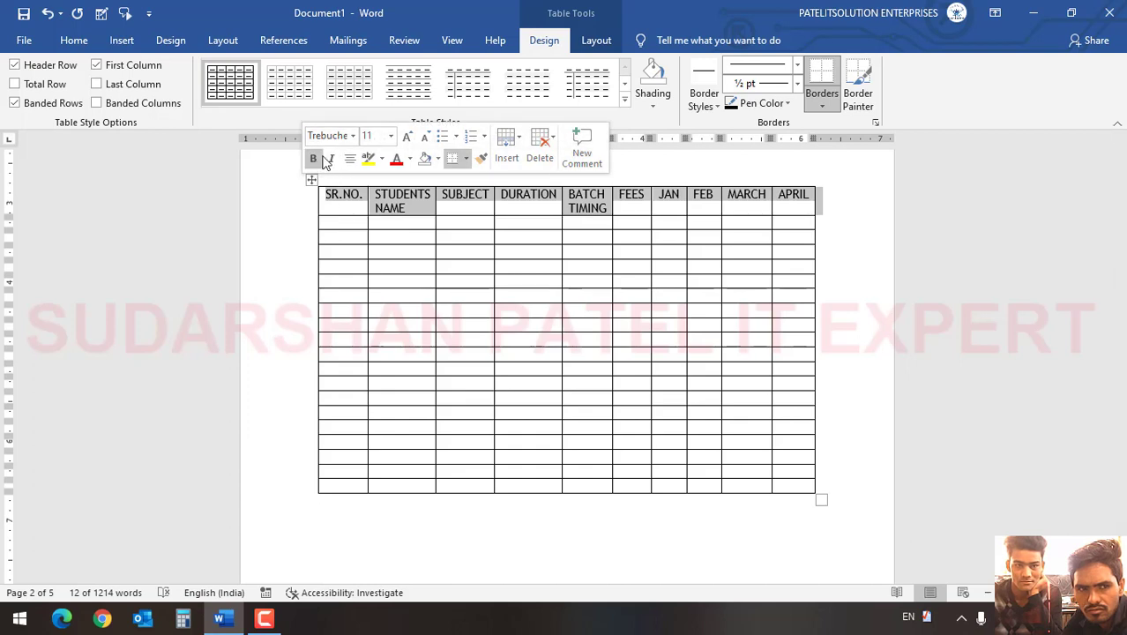
{"action": "left_click", "coordinate": [352, 195]}
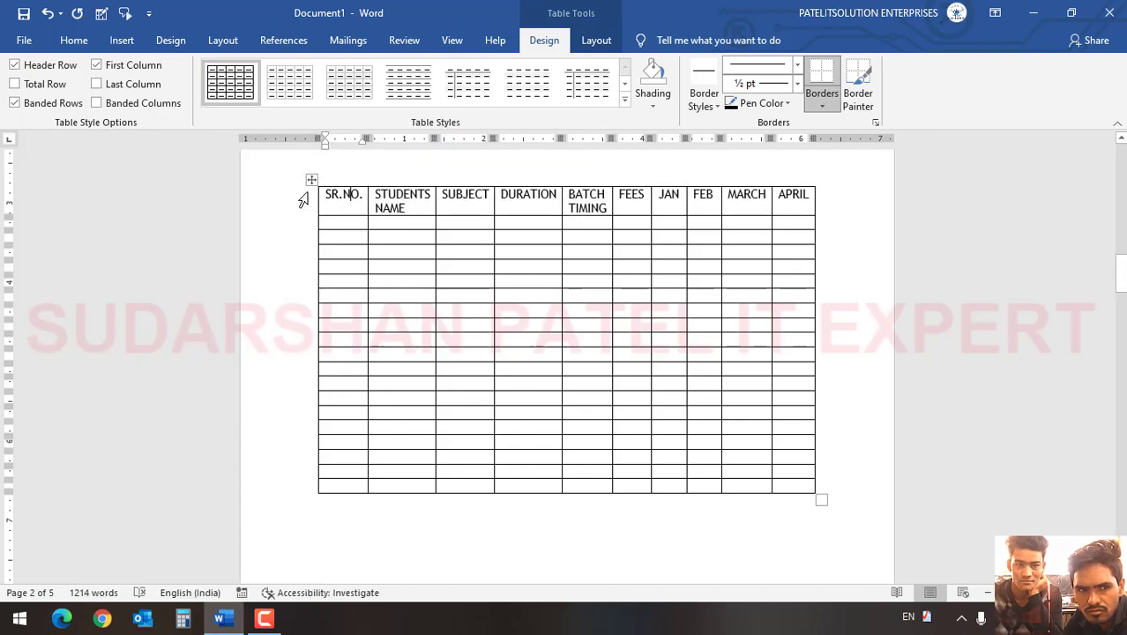
{"action": "left_click", "coordinate": [302, 201]}
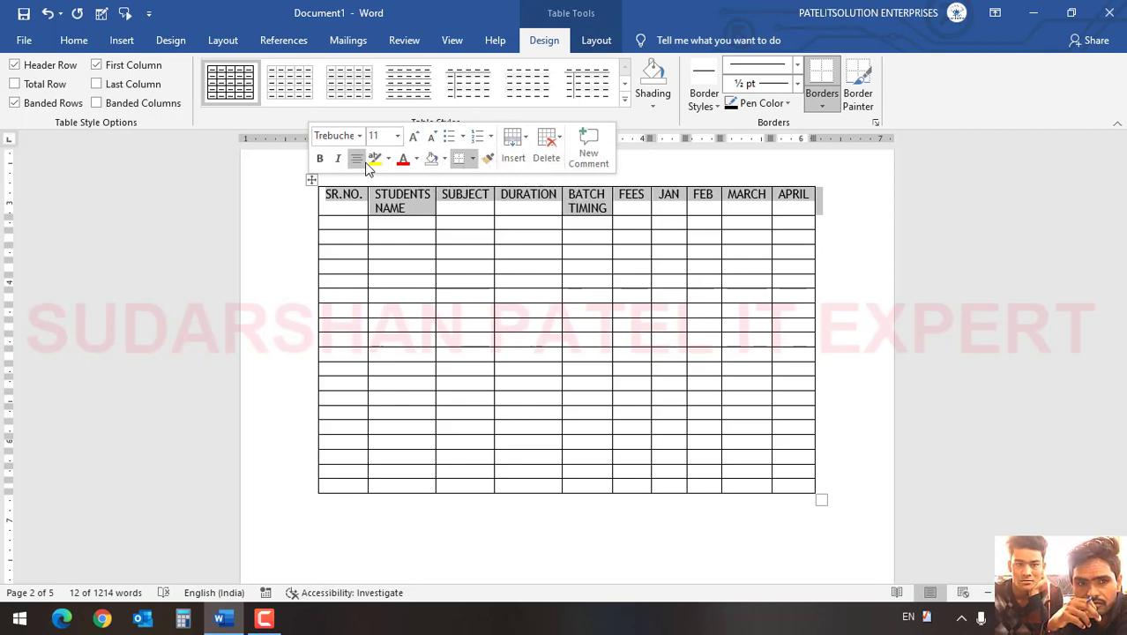
{"action": "left_click", "coordinate": [320, 158]}
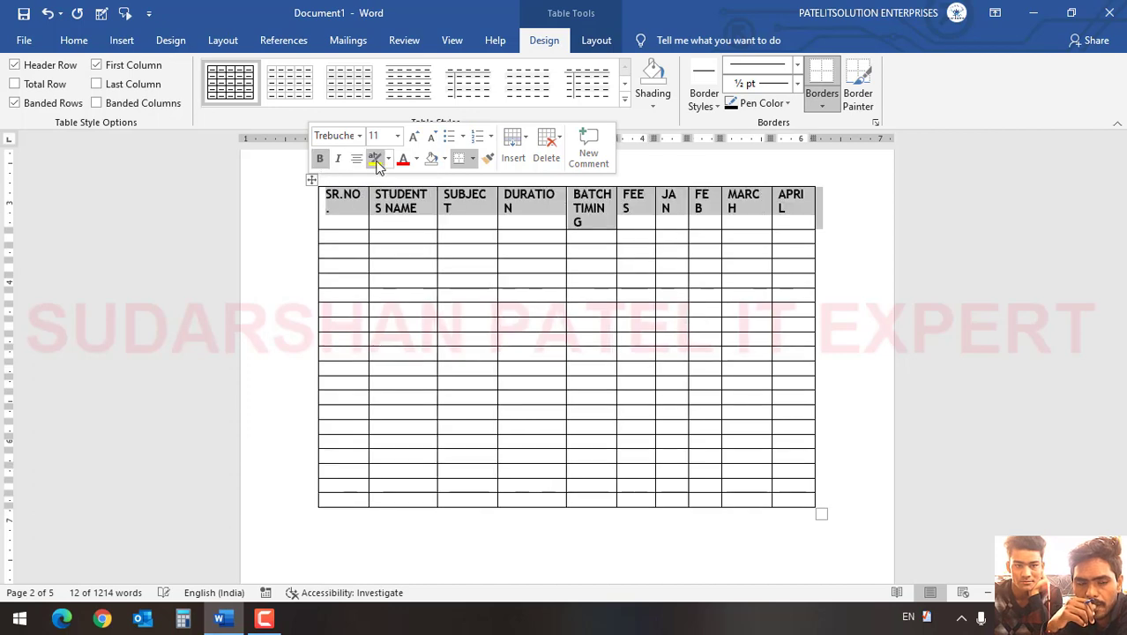
{"action": "left_click", "coordinate": [413, 138]}
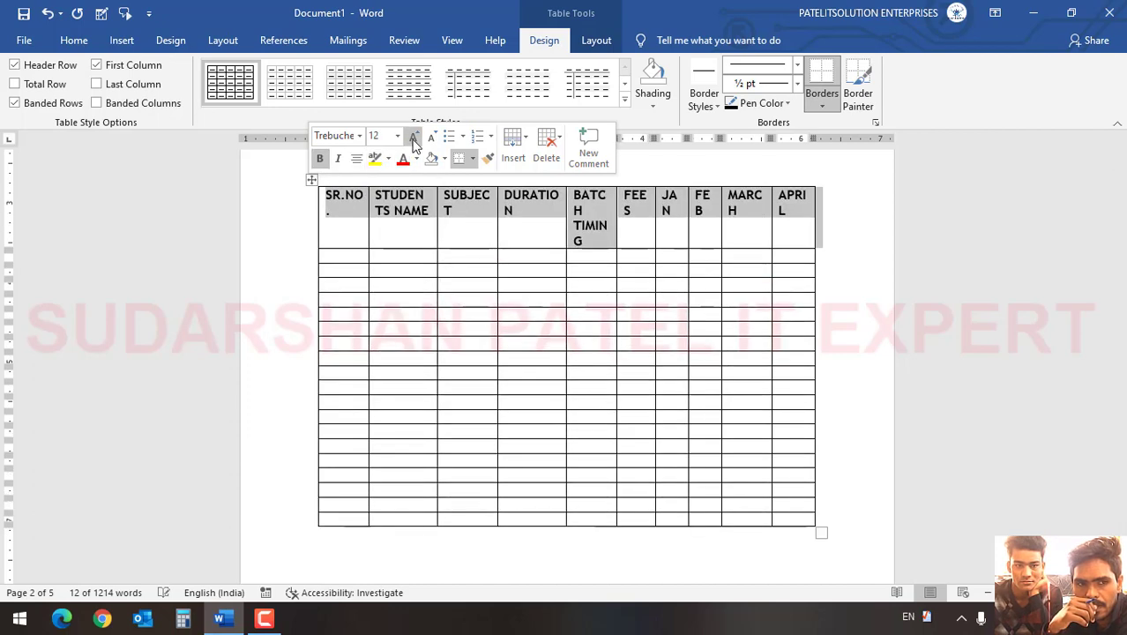
{"action": "left_click", "coordinate": [414, 138]}
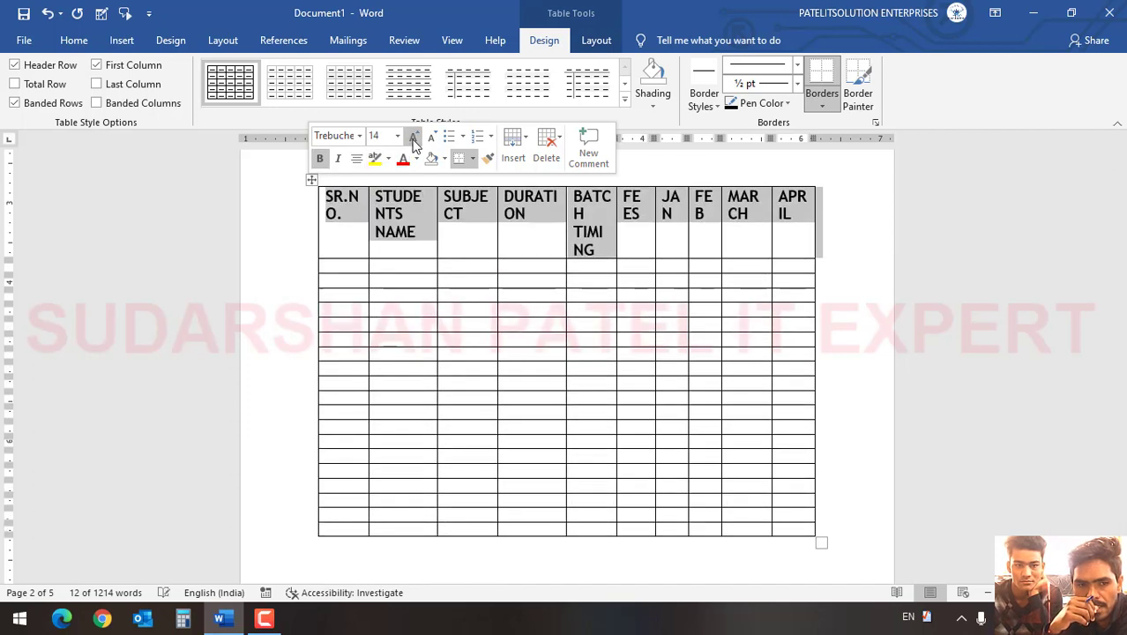
{"action": "left_click", "coordinate": [432, 137]}
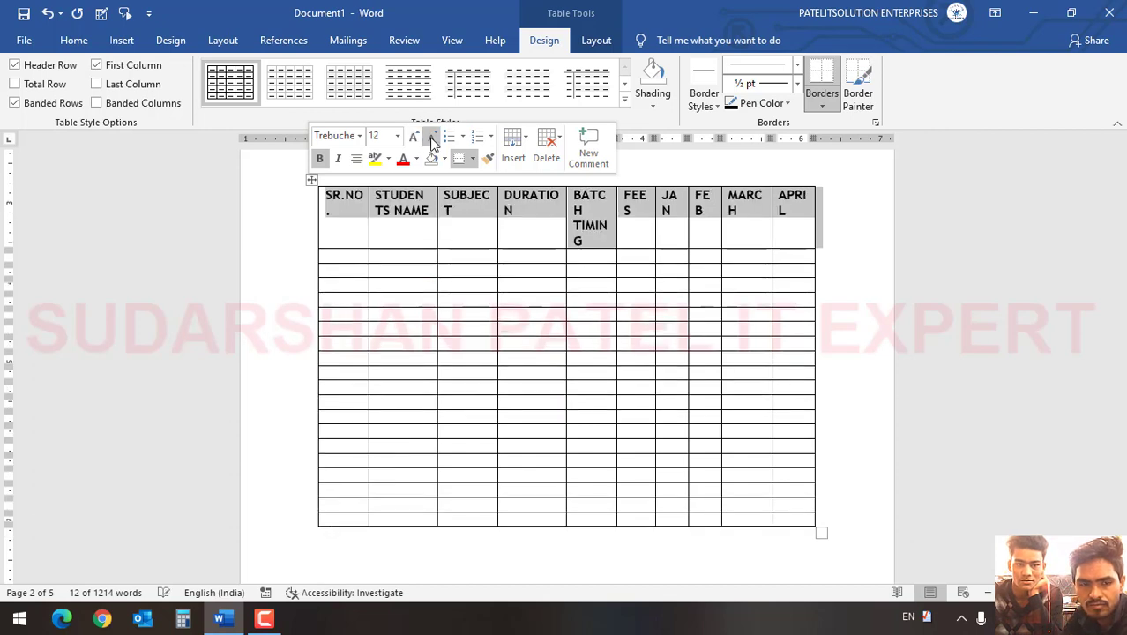
{"action": "left_click", "coordinate": [433, 137]}
{"action": "left_click", "coordinate": [432, 137]}
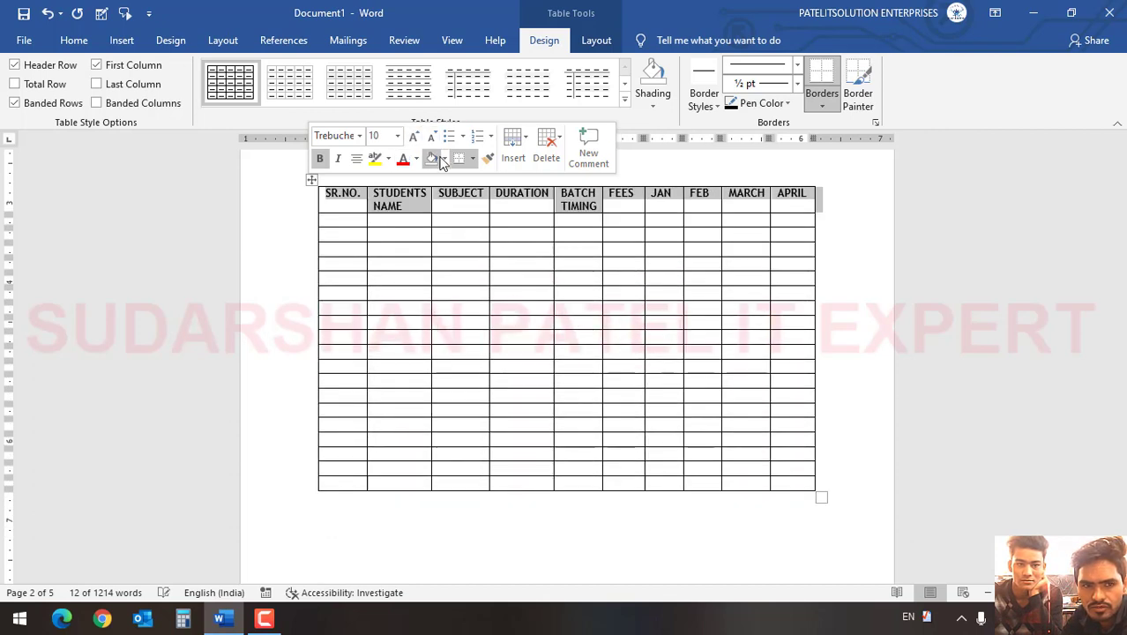
Shade the header row orange.
{"action": "left_click", "coordinate": [389, 158]}
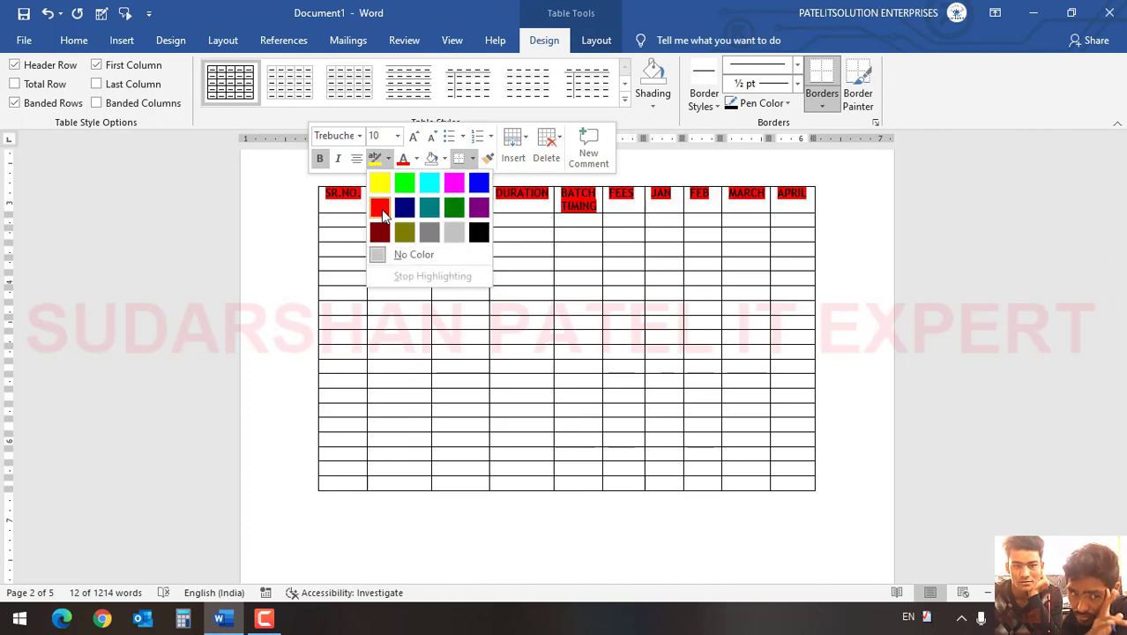
{"action": "left_click", "coordinate": [434, 157]}
{"action": "left_click", "coordinate": [444, 159]}
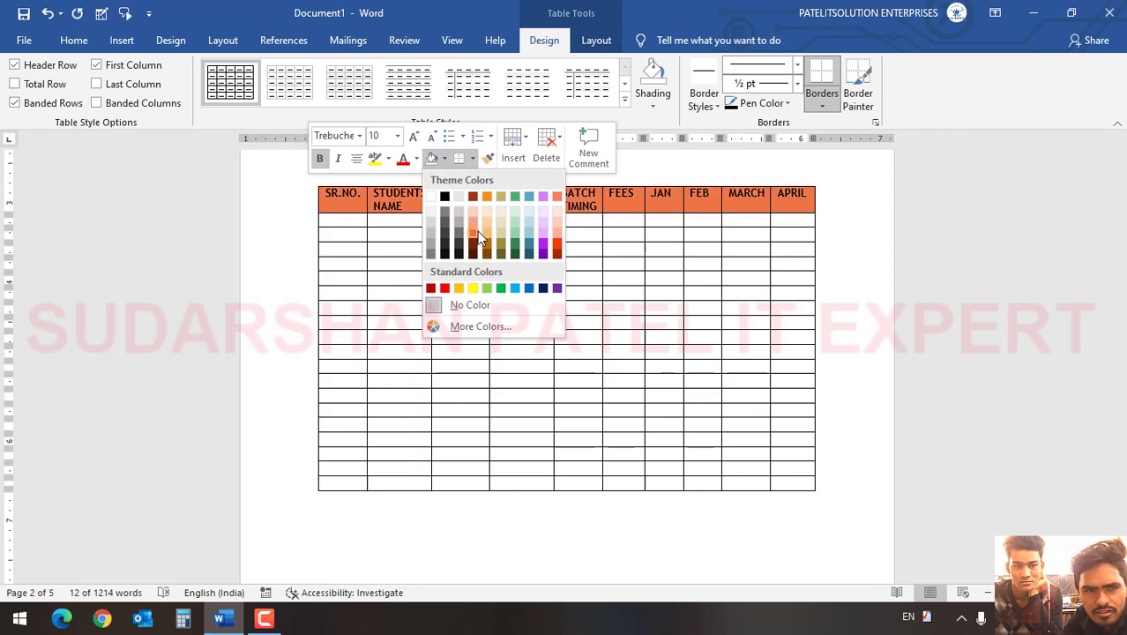
{"action": "left_click", "coordinate": [475, 231]}
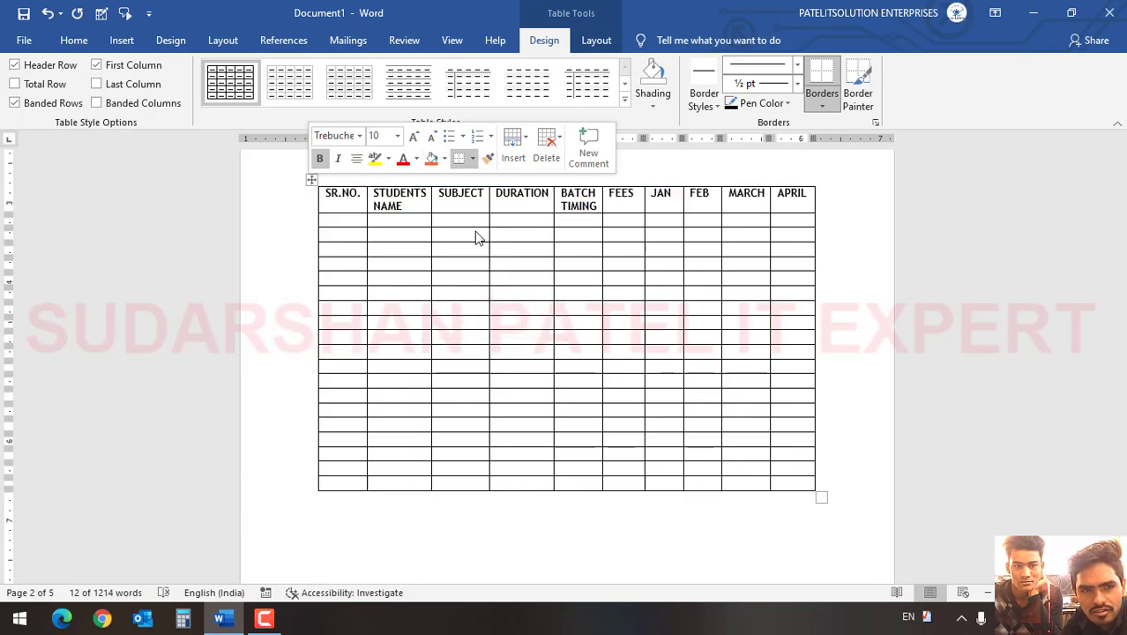
{"action": "left_click", "coordinate": [362, 226]}
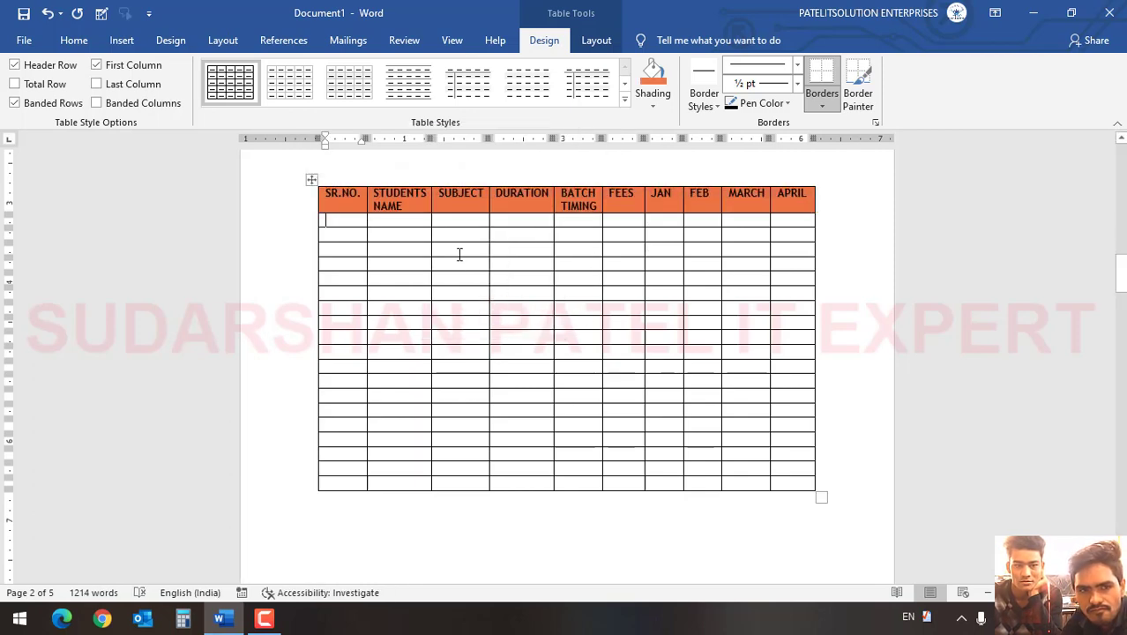
Number the first three rows 1, 2 and 3 in the SR.NO. column.
{"action": "type", "text": "1"}
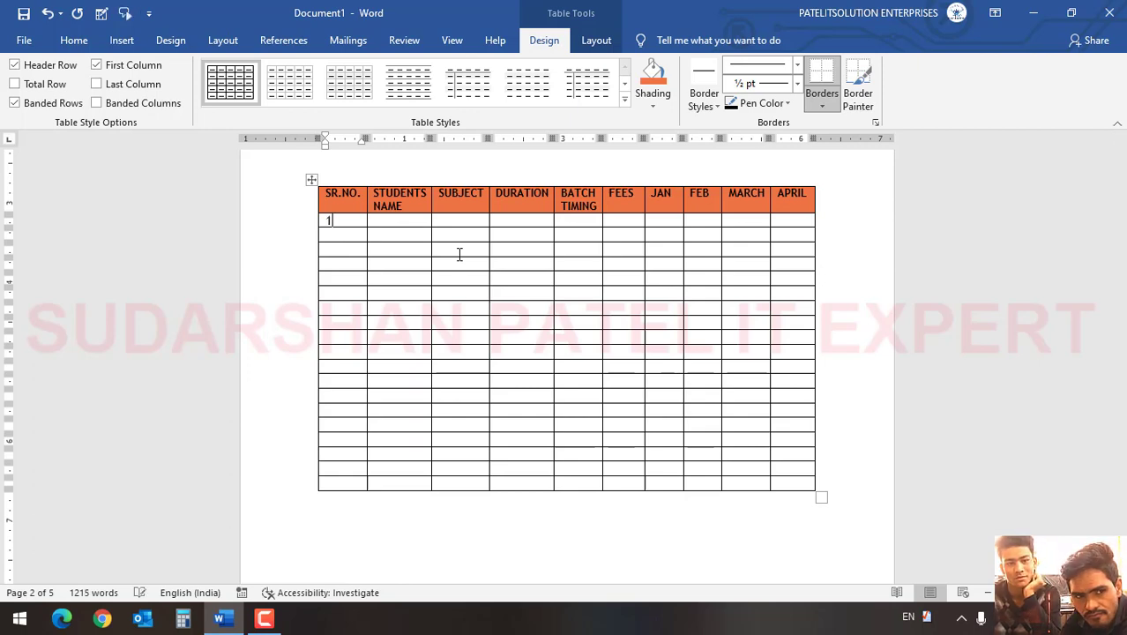
{"action": "key", "text": "Down"}
{"action": "type", "text": "2"}
{"action": "key", "text": "Down"}
{"action": "type", "text": "3"}
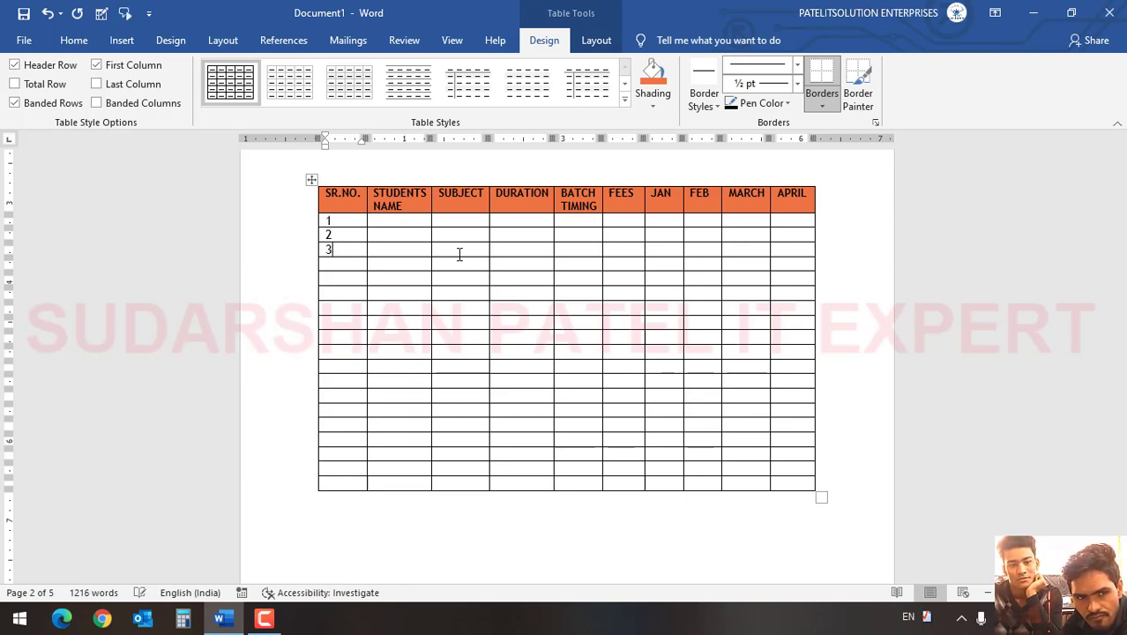
Fill row 1 with a student's name, BCC, 2M, 08-09, 1500 and PAID under JAN.
{"action": "key", "text": "Tab"}
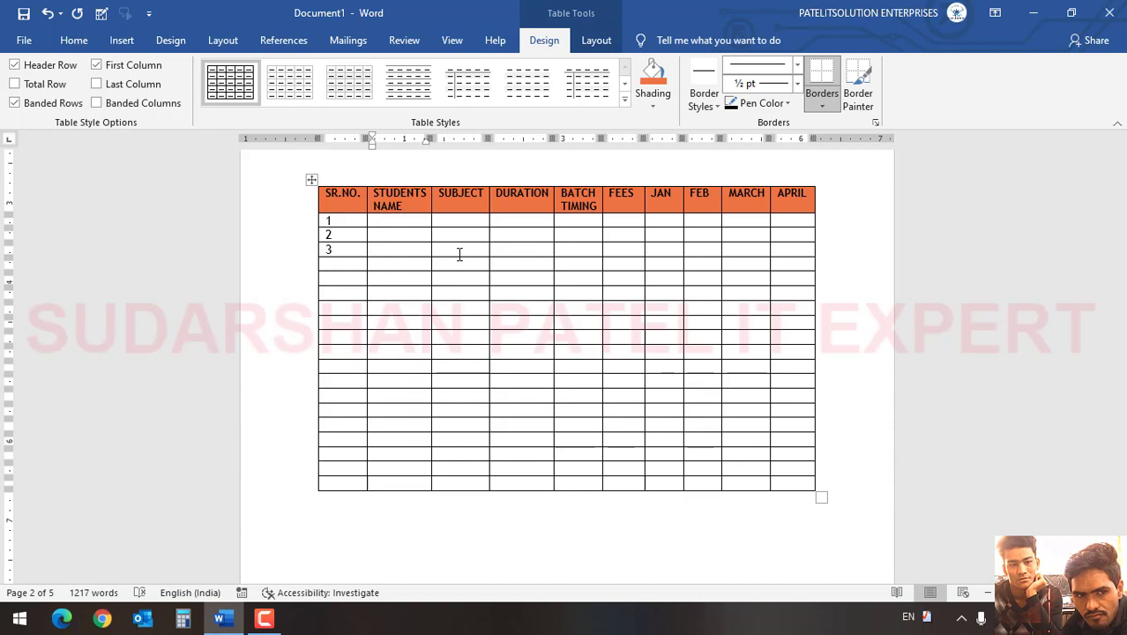
{"action": "type", "text": "KEHRI"}
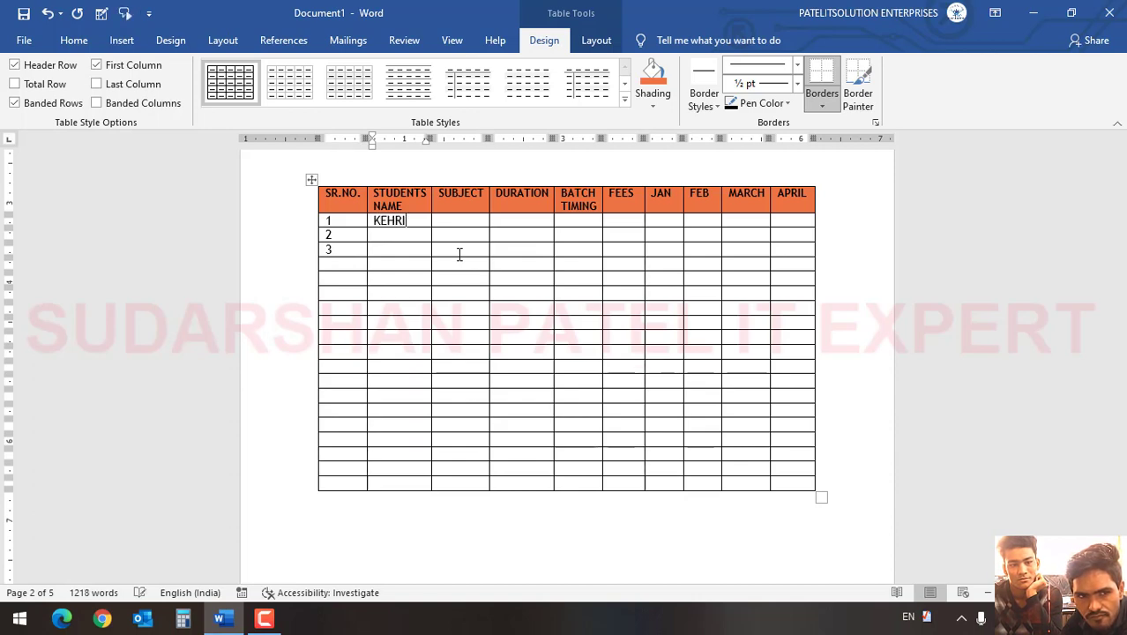
{"action": "key", "text": "Tab"}
{"action": "type", "text": "BC"}
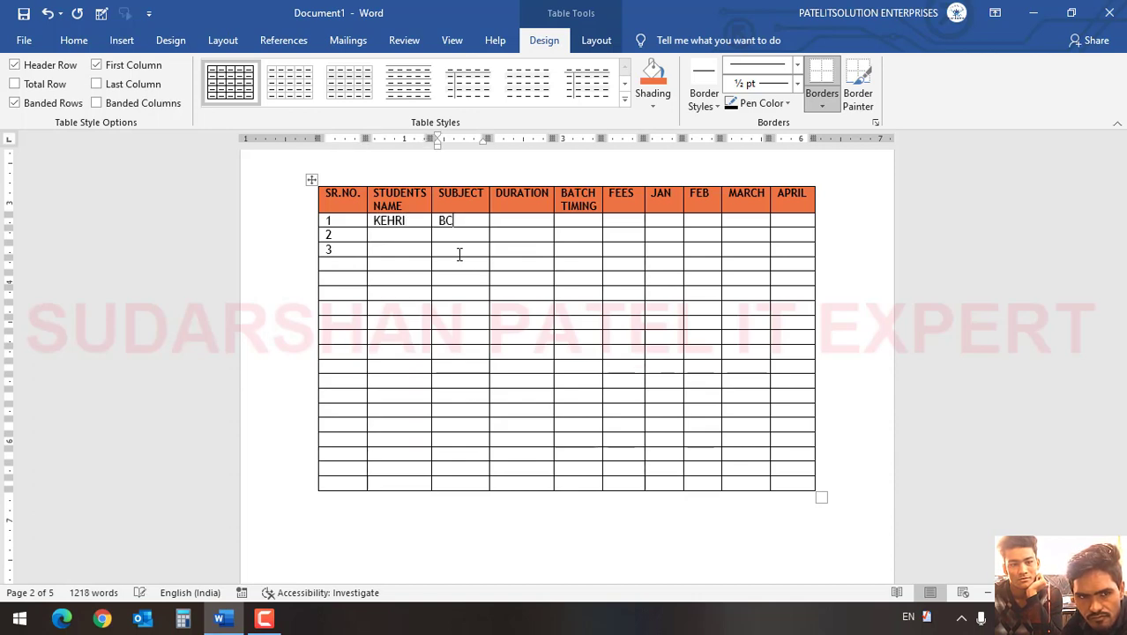
{"action": "type", "text": "C"}
{"action": "key", "text": "Tab"}
{"action": "type", "text": "2"}
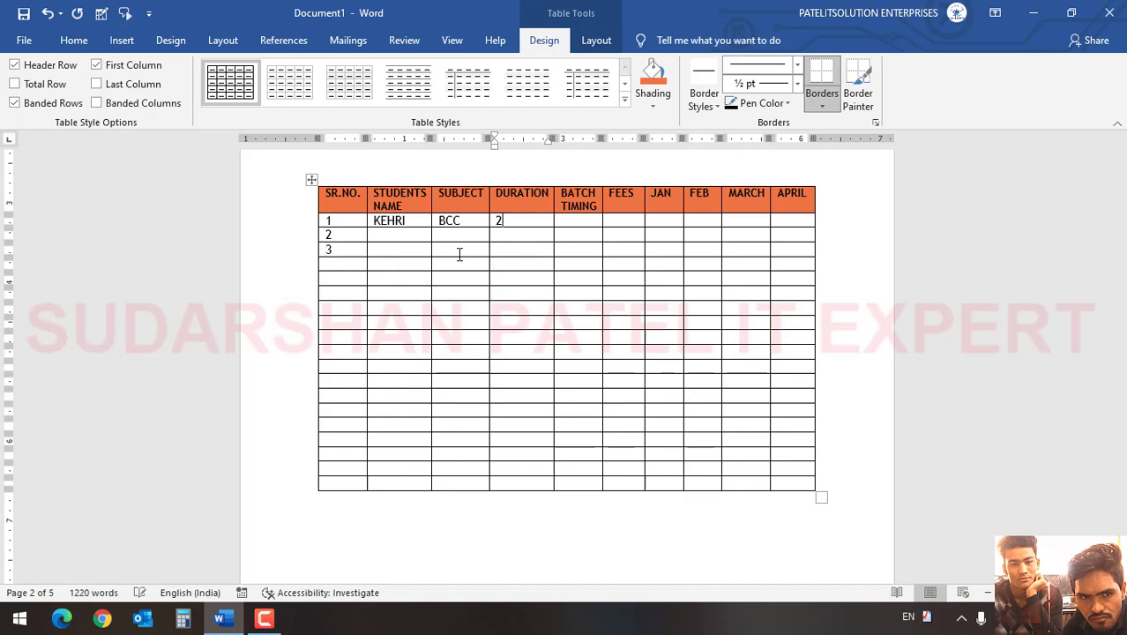
{"action": "key", "text": "Tab"}
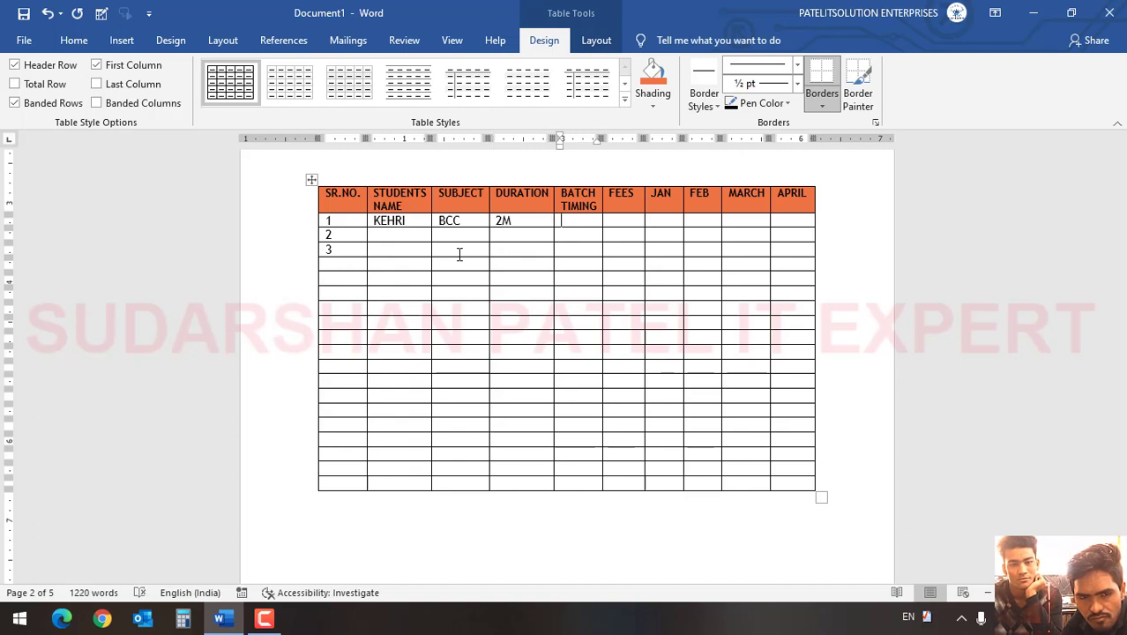
{"action": "type", "text": "08:00"}
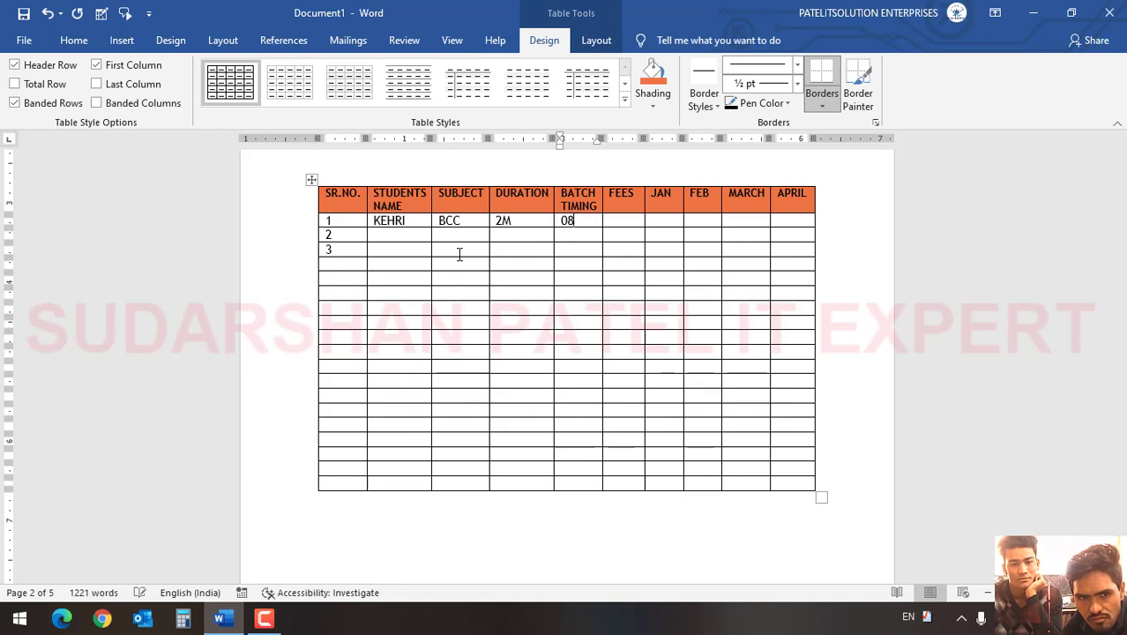
{"action": "type", "text": "09"}
{"action": "key", "text": "Tab"}
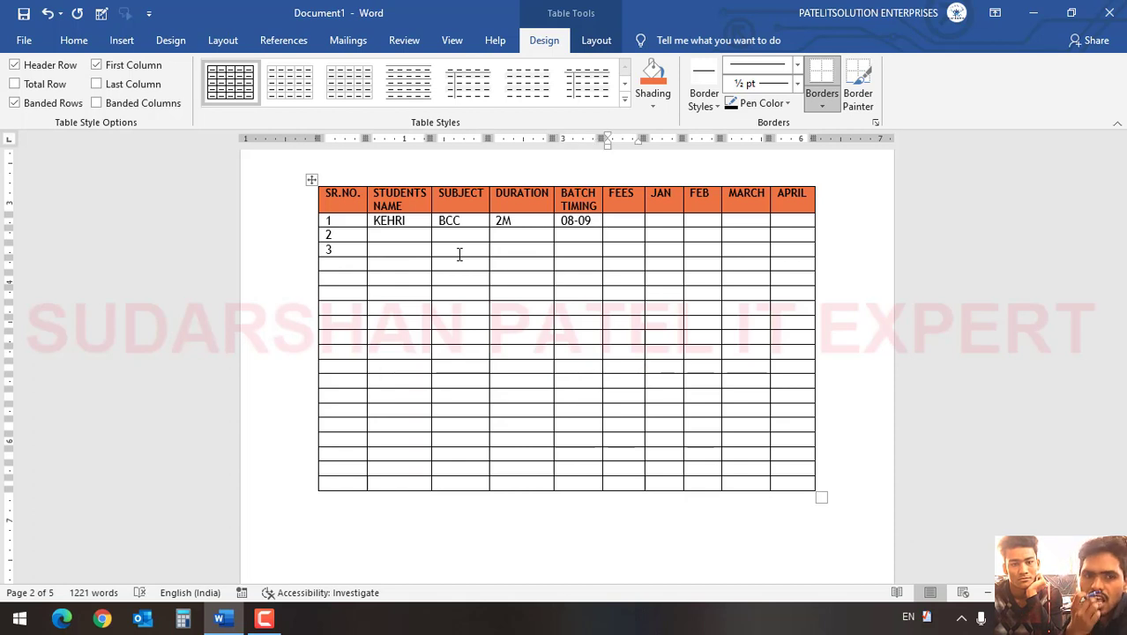
{"action": "type", "text": "1500"}
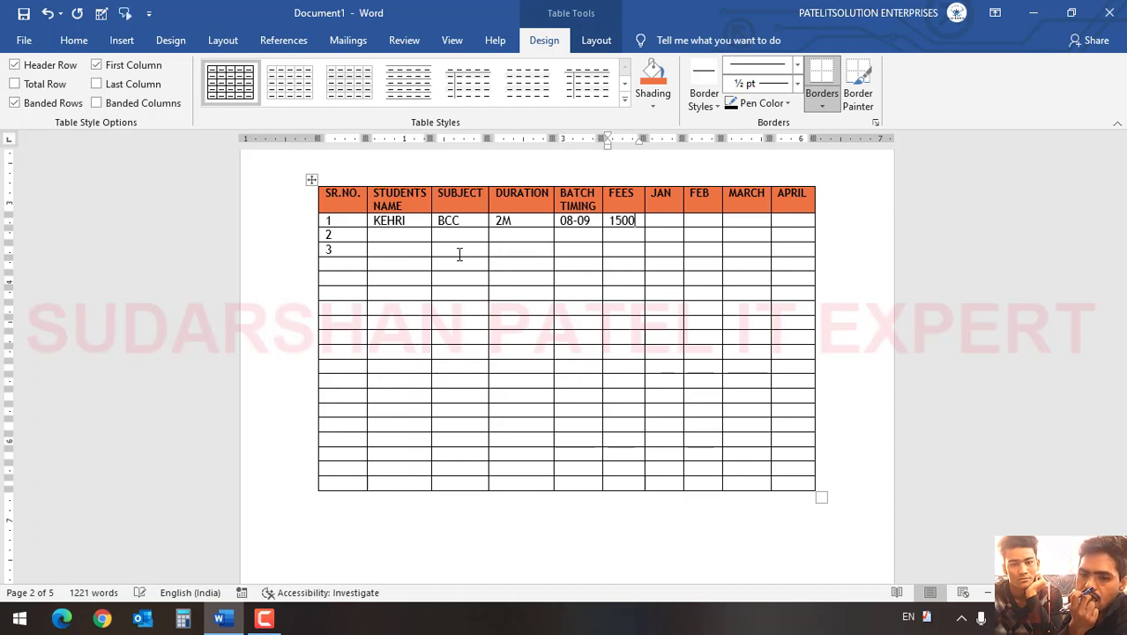
{"action": "key", "text": "Tab"}
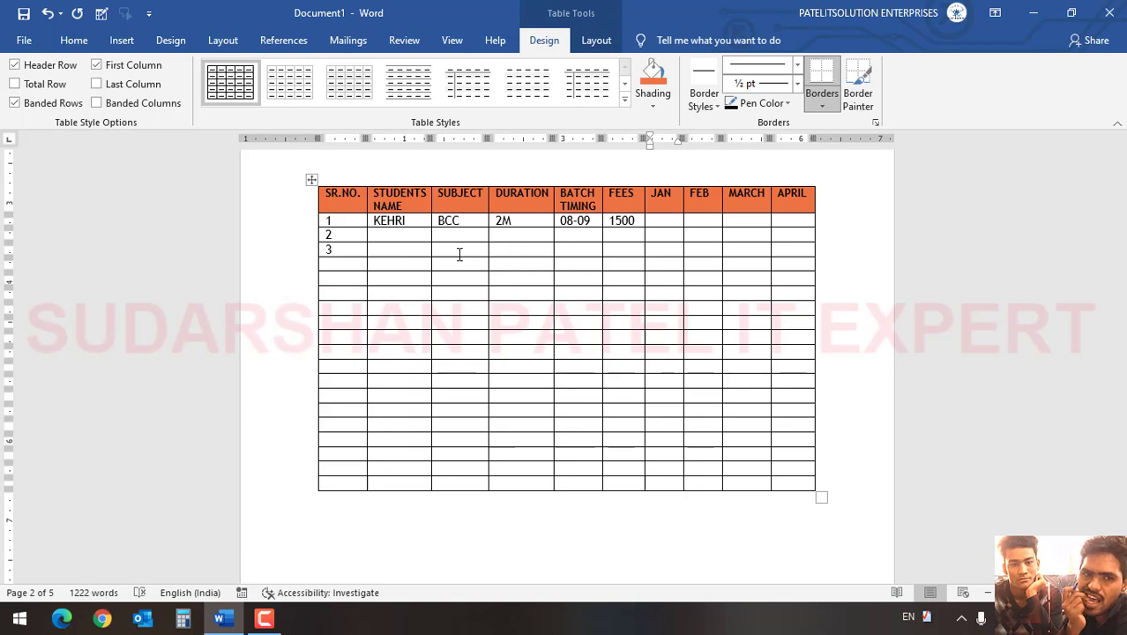
{"action": "type", "text": "PAID"}
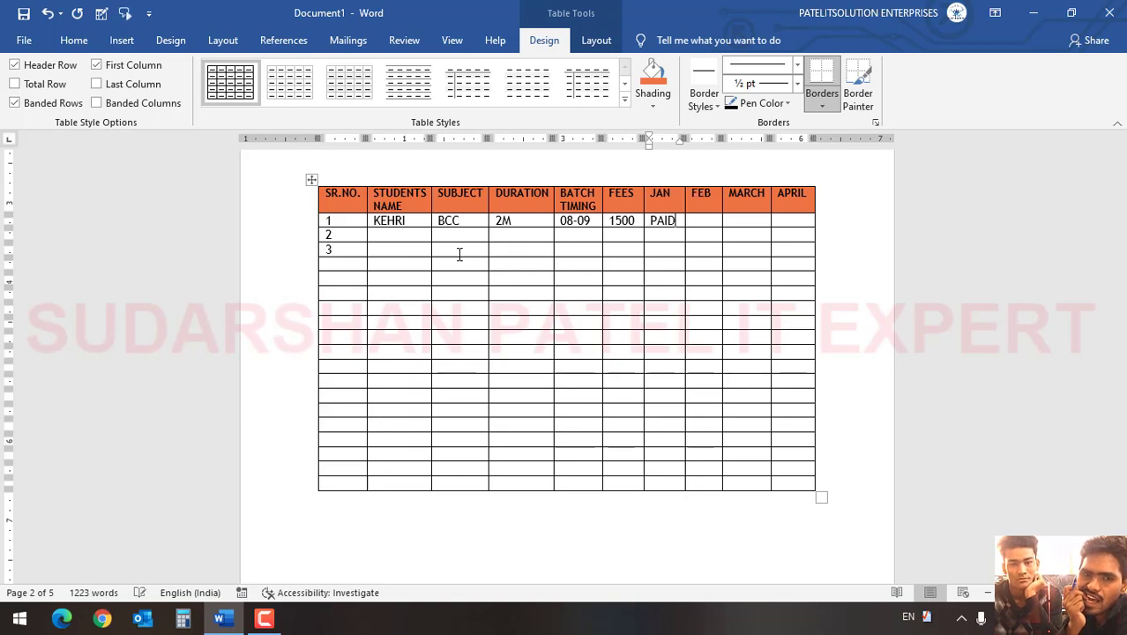
{"action": "key", "text": "Down"}
{"action": "key", "text": "Left"}
{"action": "key", "text": "Left"}
{"action": "key", "text": "Left"}
{"action": "key", "text": "Left"}
{"action": "key", "text": "Left"}
{"action": "key", "text": "Left"}
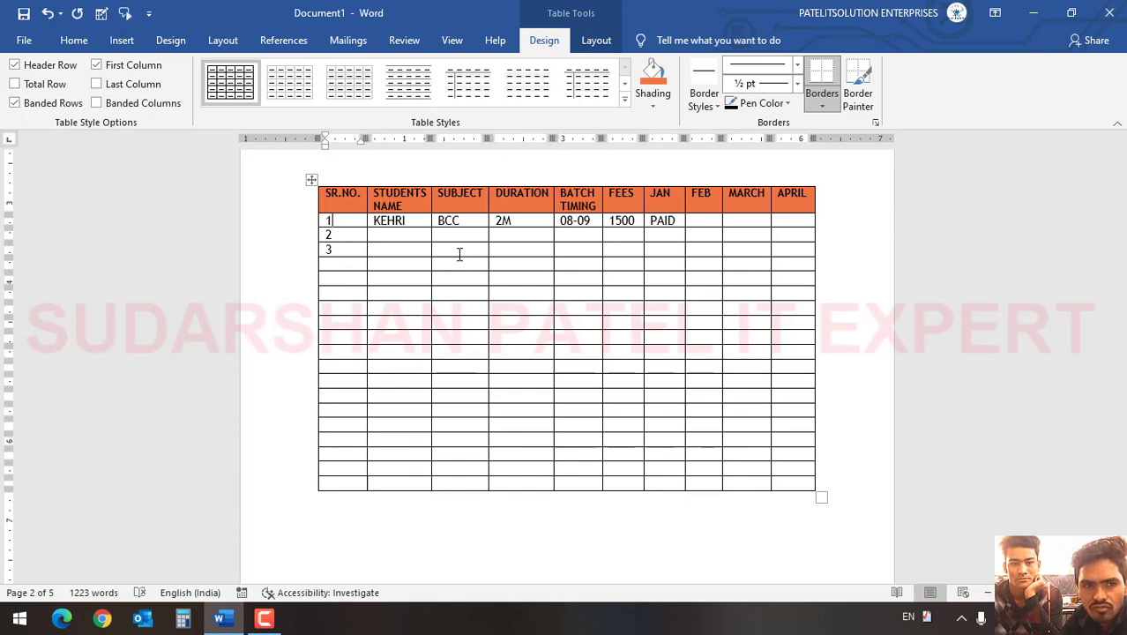
Enter a second student's name, ADV.BCC and 3M in row 2.
{"action": "key", "text": "Tab"}
{"action": "key", "text": "Tab"}
{"action": "key", "text": "Tab"}
{"action": "key", "text": "Tab"}
{"action": "key", "text": "Tab"}
{"action": "key", "text": "Tab"}
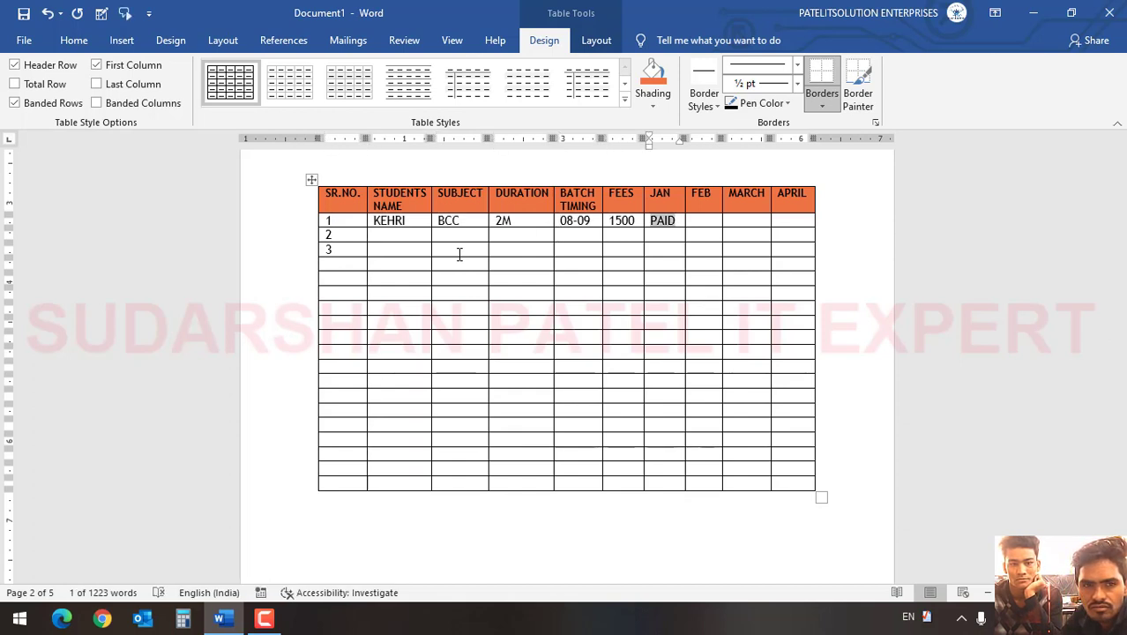
{"action": "key", "text": "Tab"}
{"action": "key", "text": "Tab"}
{"action": "key", "text": "Tab"}
{"action": "key", "text": "Tab"}
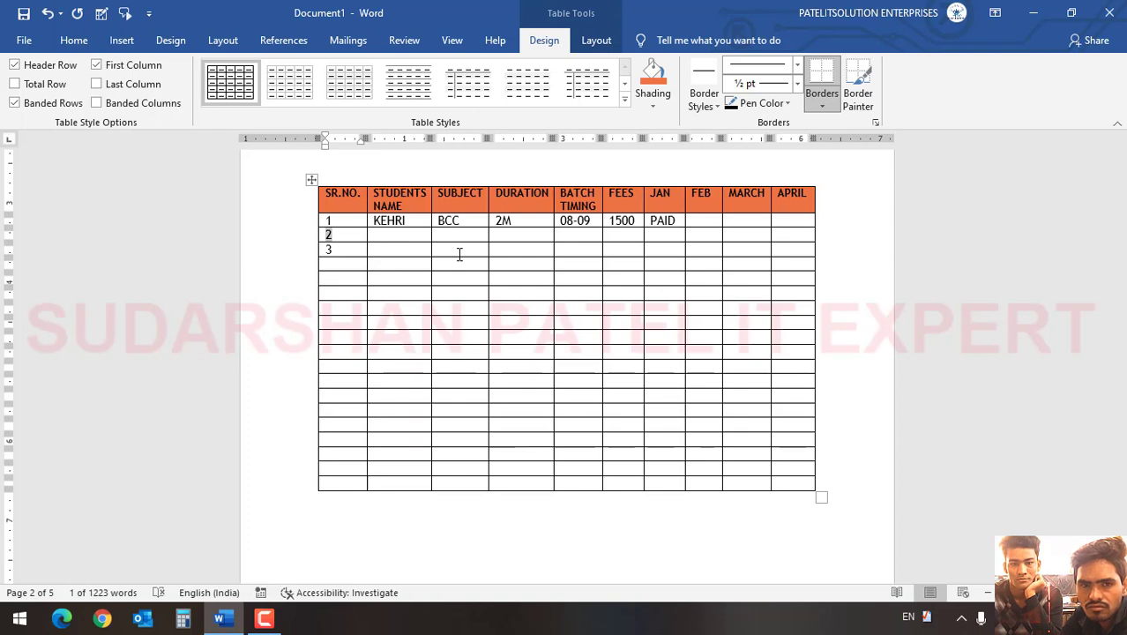
{"action": "key", "text": "Tab"}
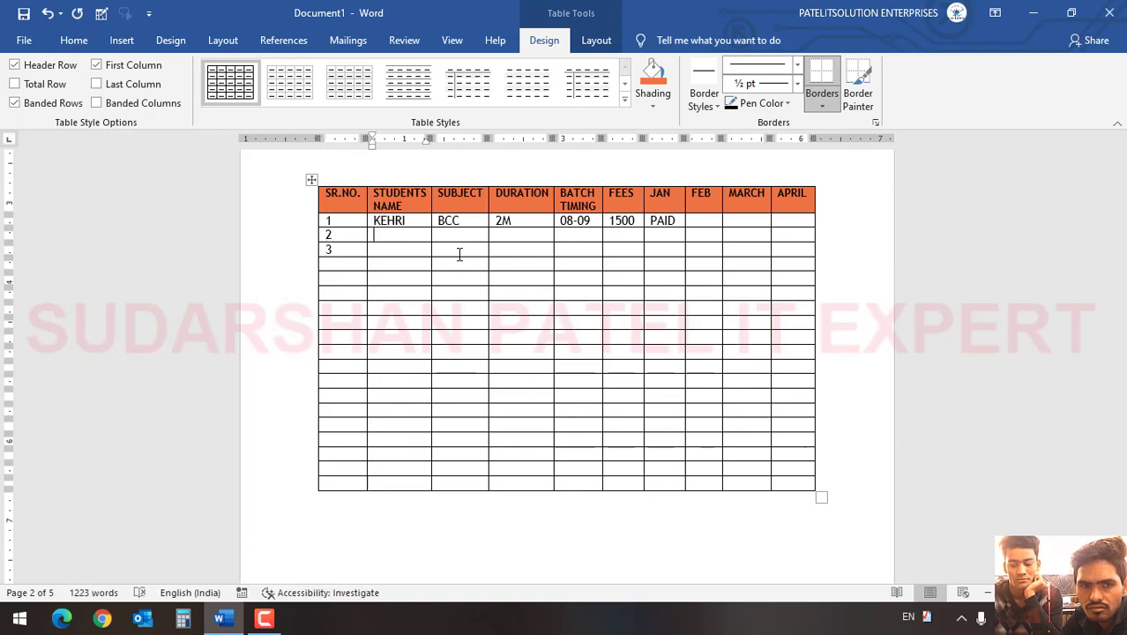
{"action": "type", "text": "AJEET"}
{"action": "key", "text": "Tab"}
{"action": "type", "text": "AD"}
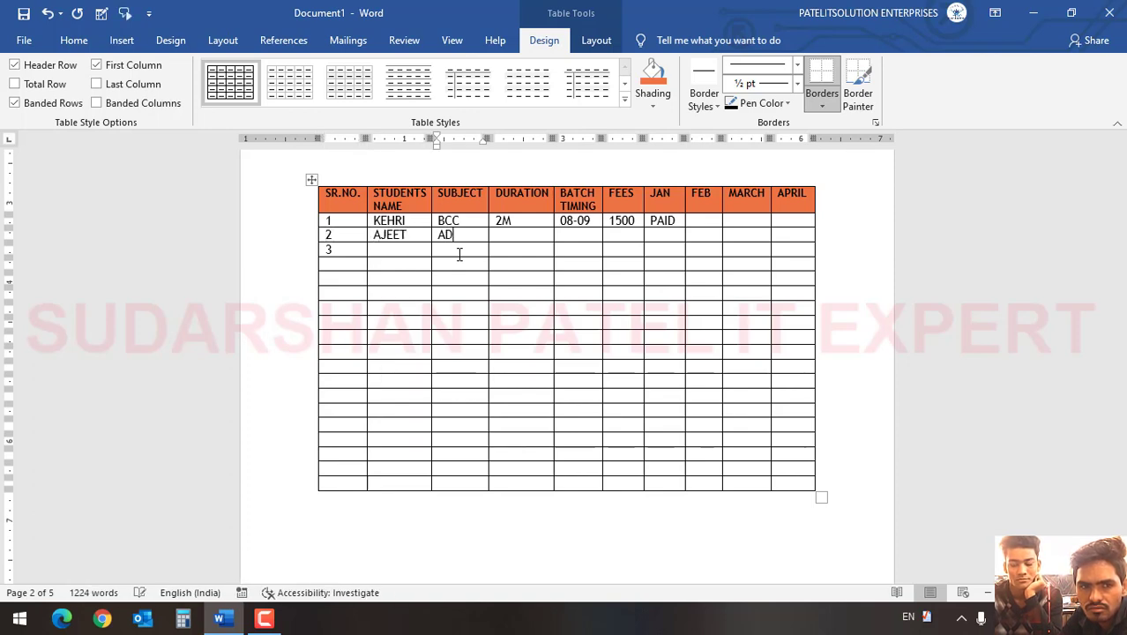
{"action": "type", "text": "V.BCC"}
{"action": "key", "text": "Tab"}
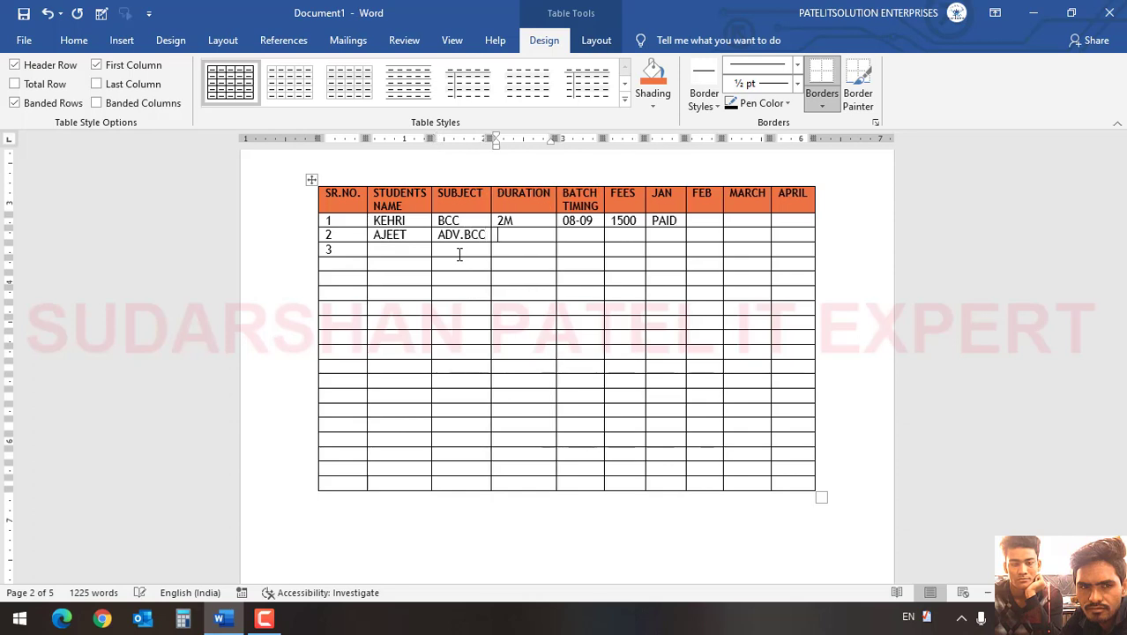
{"action": "type", "text": "3M"}
{"action": "key", "text": "Tab"}
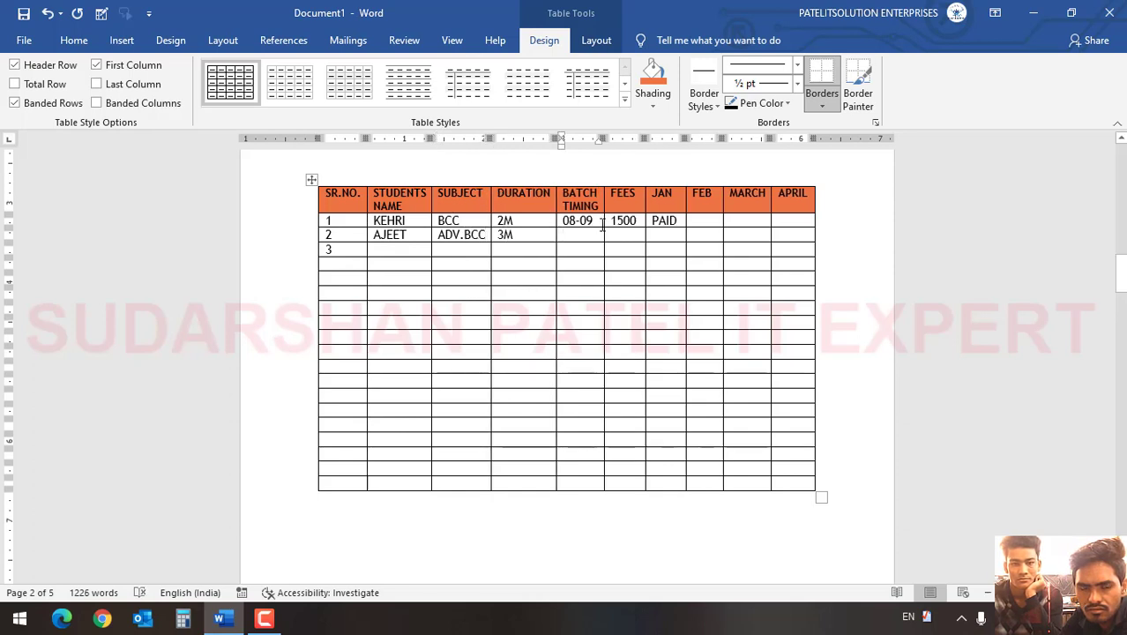
Copy 08-09 into row 2's timing, then enter fees 3500 and PAID under JAN and FEB.
{"action": "left_click_drag", "start_coordinate": [597, 223], "coordinate": [565, 224]}
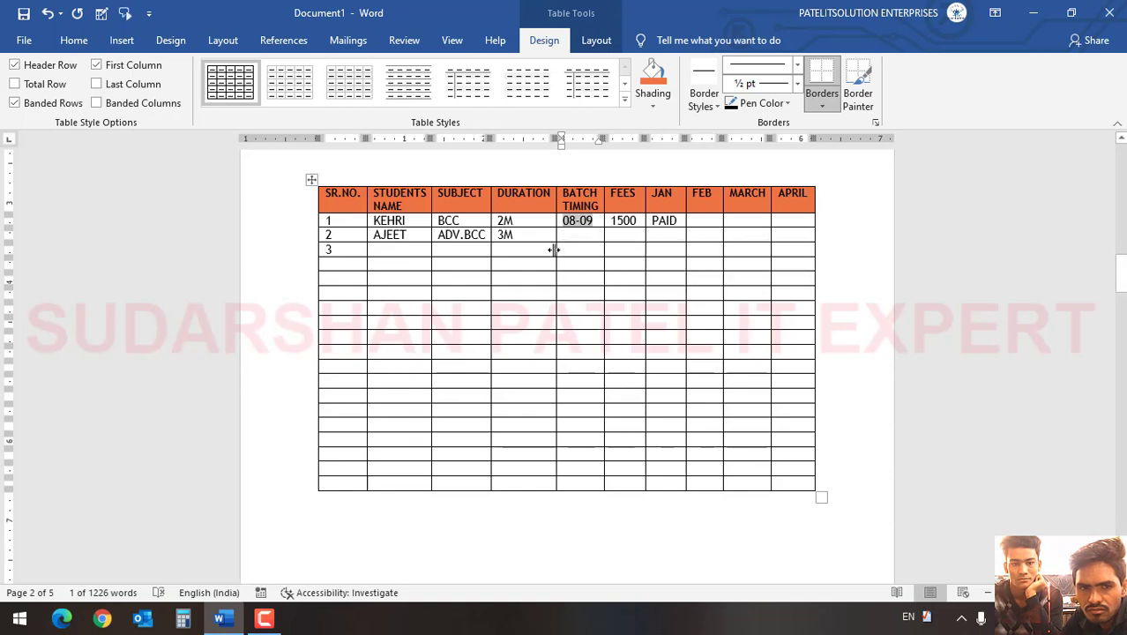
{"action": "key", "text": "ctrl+c"}
{"action": "left_click", "coordinate": [571, 232]}
{"action": "key", "text": "ctrl+v"}
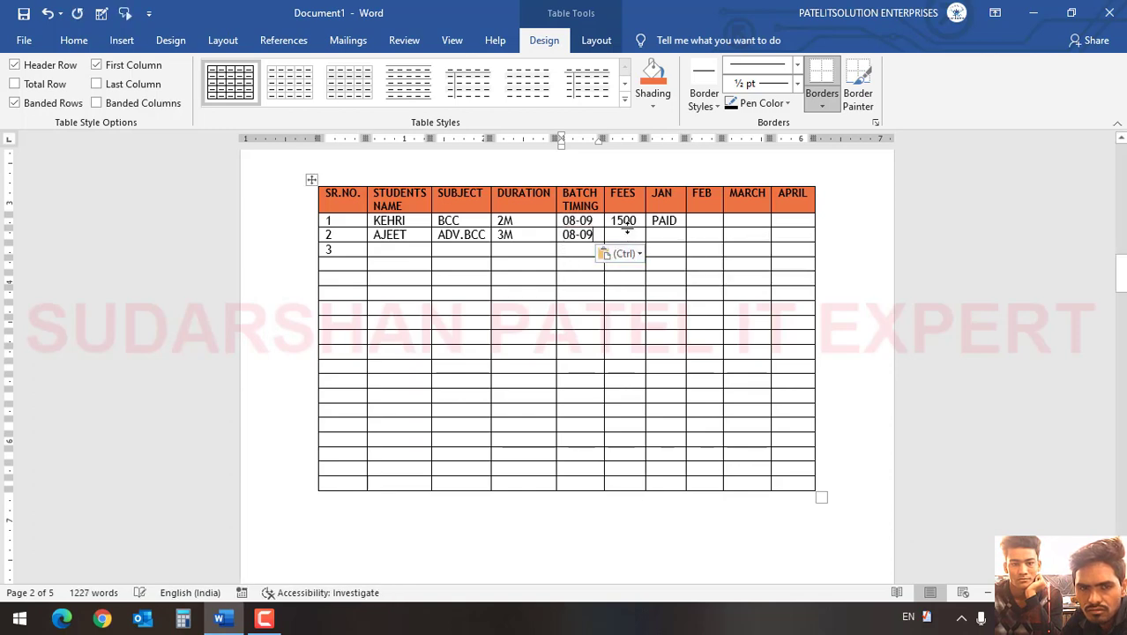
{"action": "key", "text": "Tab"}
{"action": "type", "text": "3500"}
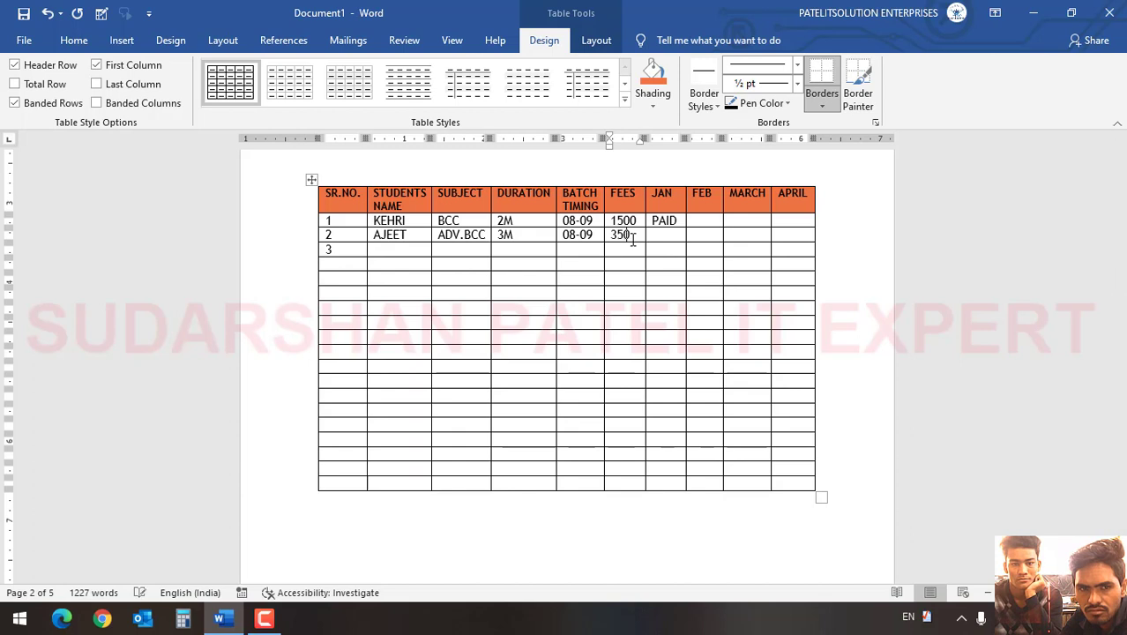
{"action": "key", "text": "Tab"}
{"action": "type", "text": "PAID"}
{"action": "key", "text": "Tab"}
{"action": "type", "text": "PI"}
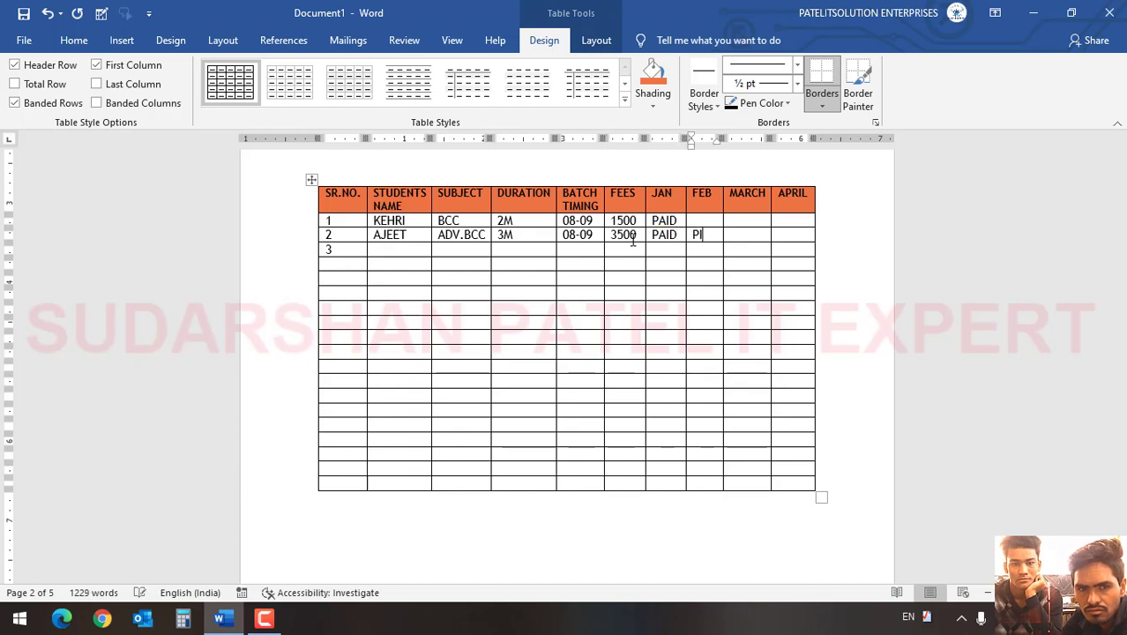
{"action": "type", "text": "PAI"}
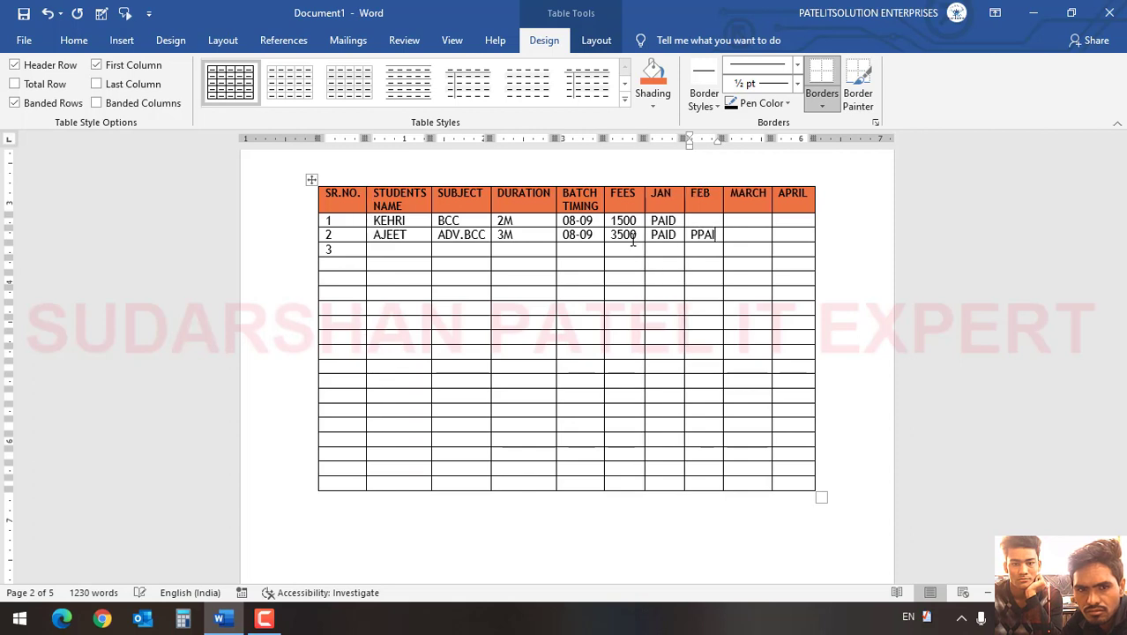
{"action": "type", "text": "D"}
{"action": "key", "text": "Tab"}
{"action": "key", "text": "Tab"}
{"action": "key", "text": "Tab"}
{"action": "key", "text": "Tab"}
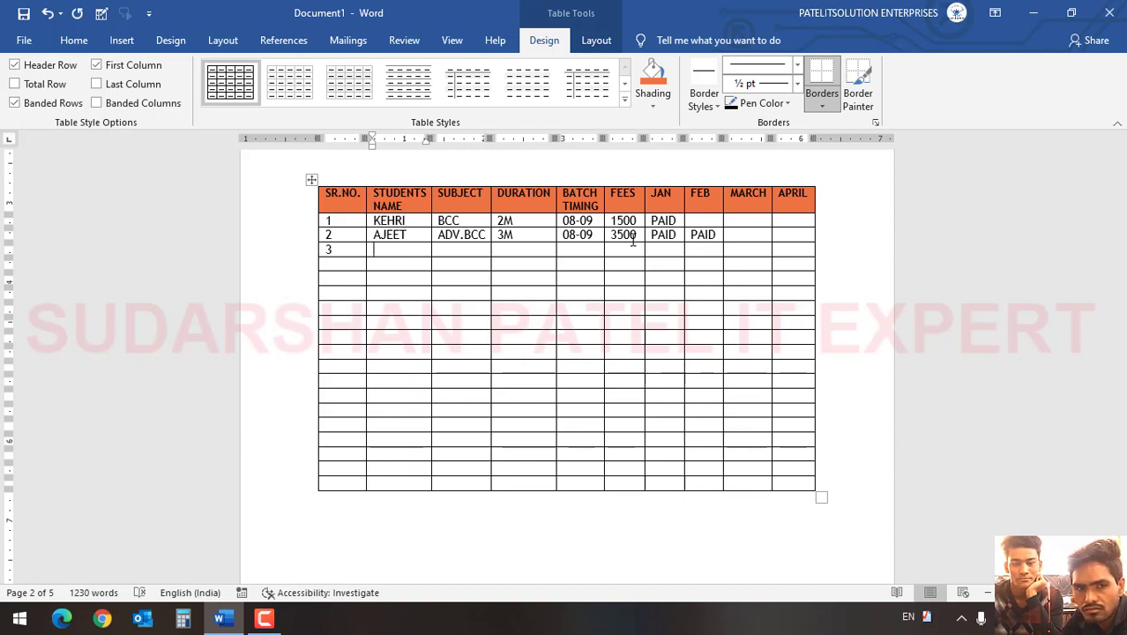
Delete the 3 from row 3's SR.NO. cell and move the caret below the table.
{"action": "left_click", "coordinate": [337, 249]}
{"action": "key", "text": "BackSpace"}
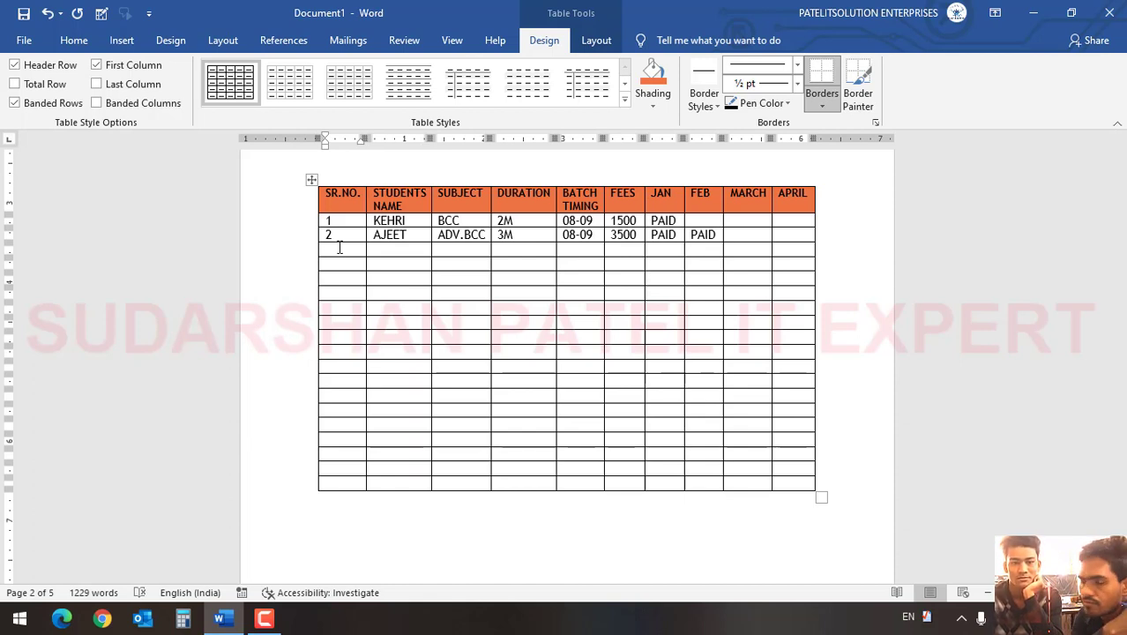
{"action": "left_click", "coordinate": [839, 485]}
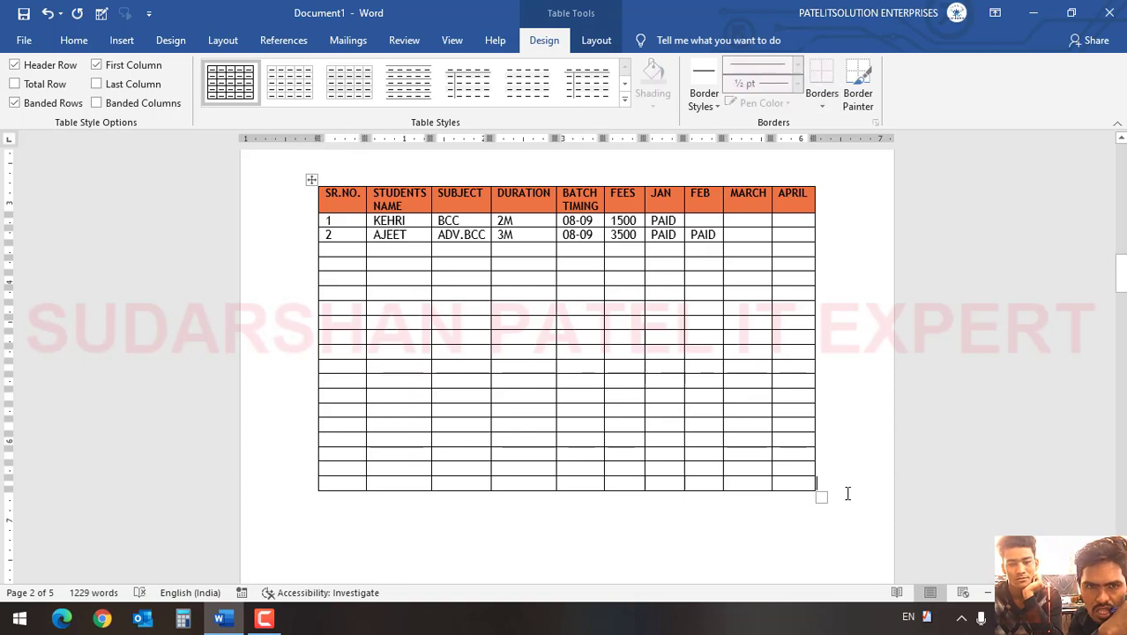
{"action": "left_click", "coordinate": [847, 494]}
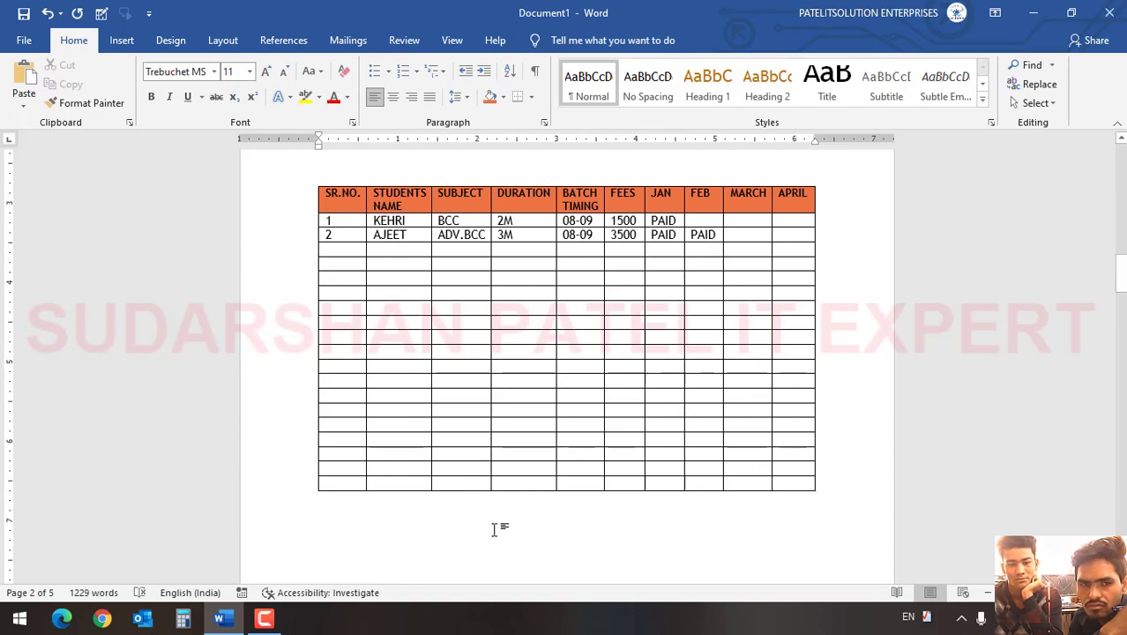
{"action": "left_click", "coordinate": [483, 407]}
{"action": "left_click", "coordinate": [478, 504]}
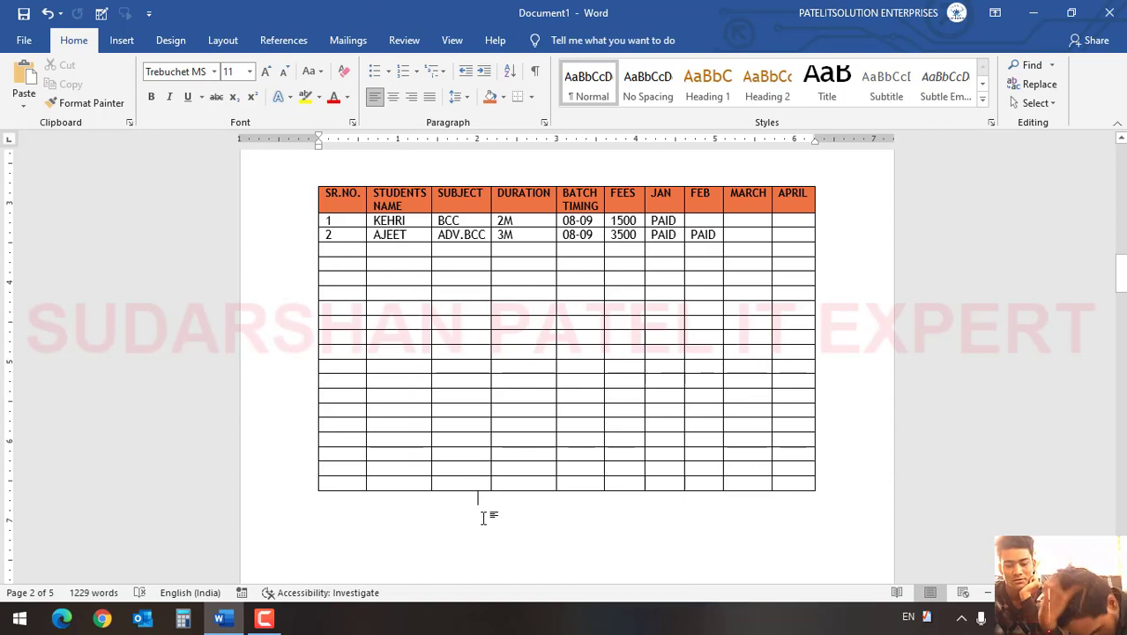
{"action": "key", "text": "ctrl+Return"}
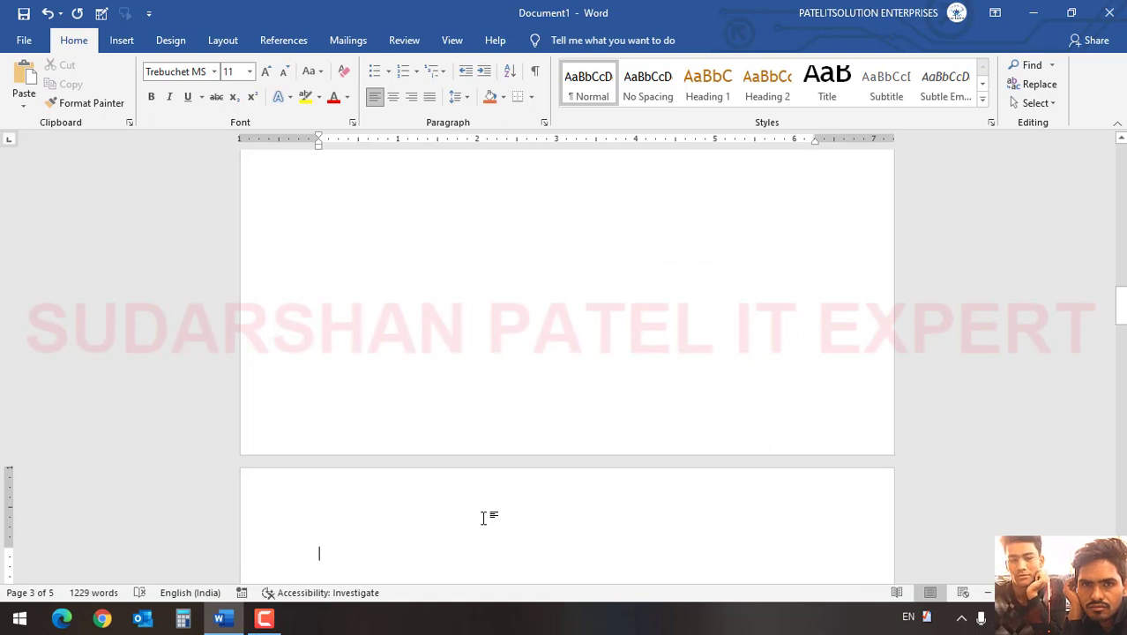
{"action": "scroll", "coordinate": [484, 518], "scroll_direction": "up", "scroll_amount": 10}
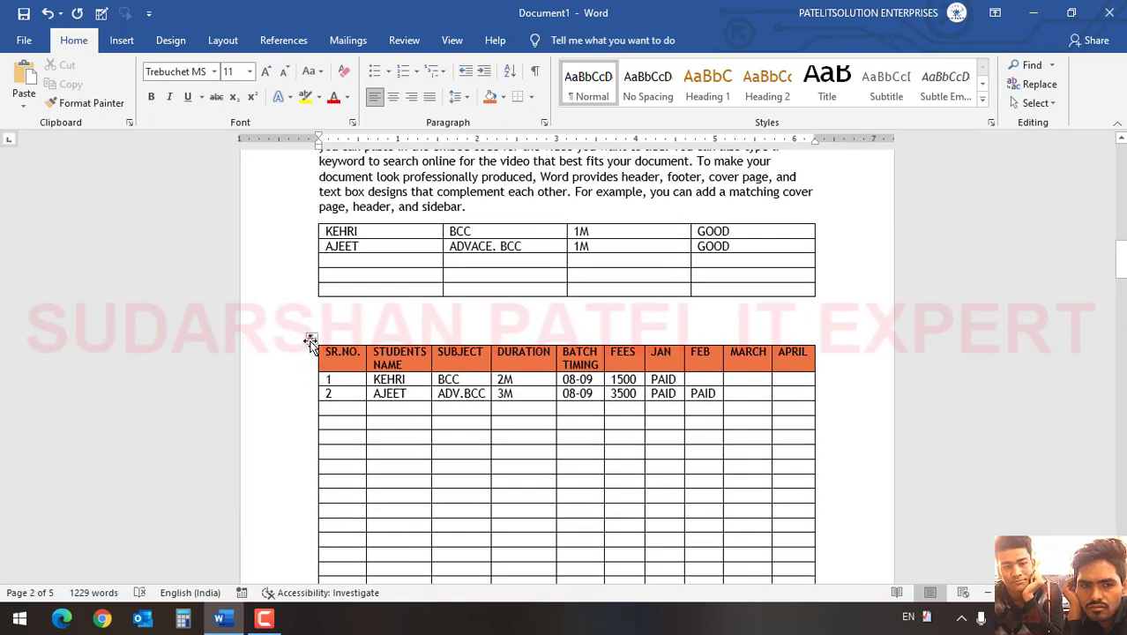
Drag the fees table slightly left past the text margin and select the whole table.
{"action": "left_click_drag", "start_coordinate": [311, 338], "coordinate": [274, 339]}
{"action": "left_click", "coordinate": [359, 338]}
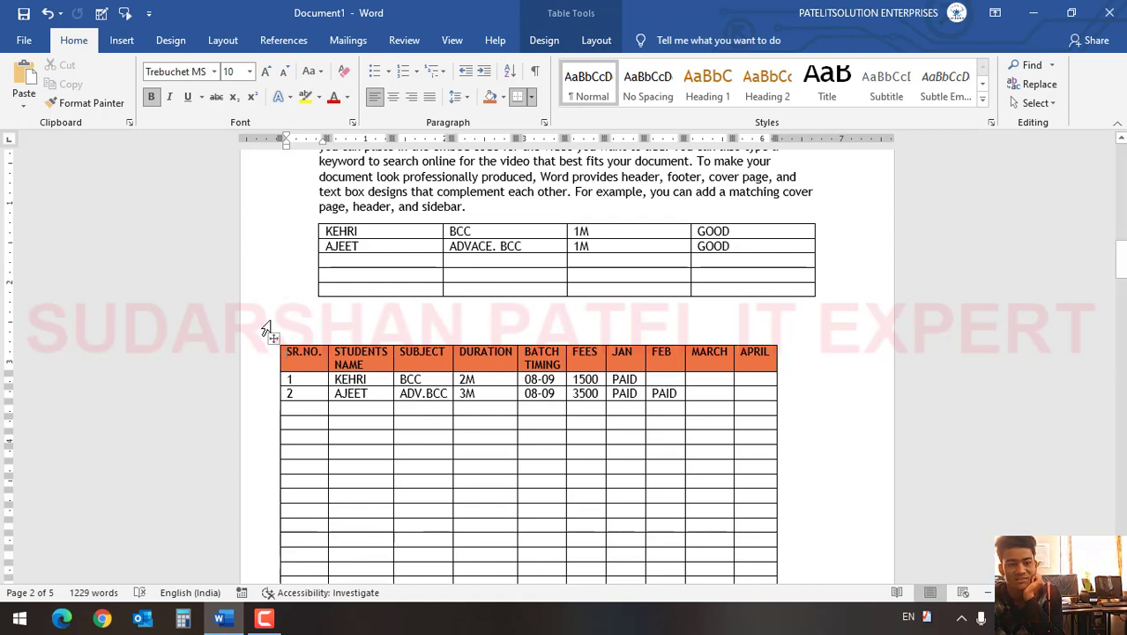
{"action": "mouse_move", "coordinate": [275, 340]}
{"action": "left_mouse_down"}
{"action": "mouse_move", "coordinate": [251, 337]}
{"action": "mouse_move", "coordinate": [280, 336]}
{"action": "left_mouse_up"}
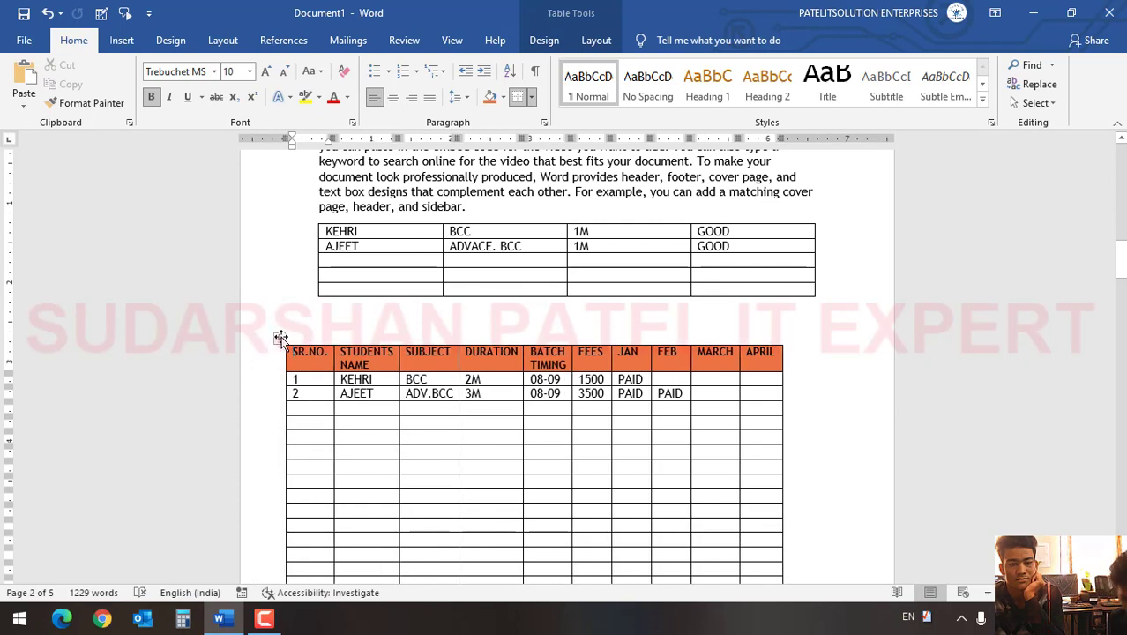
{"action": "left_click", "coordinate": [302, 336]}
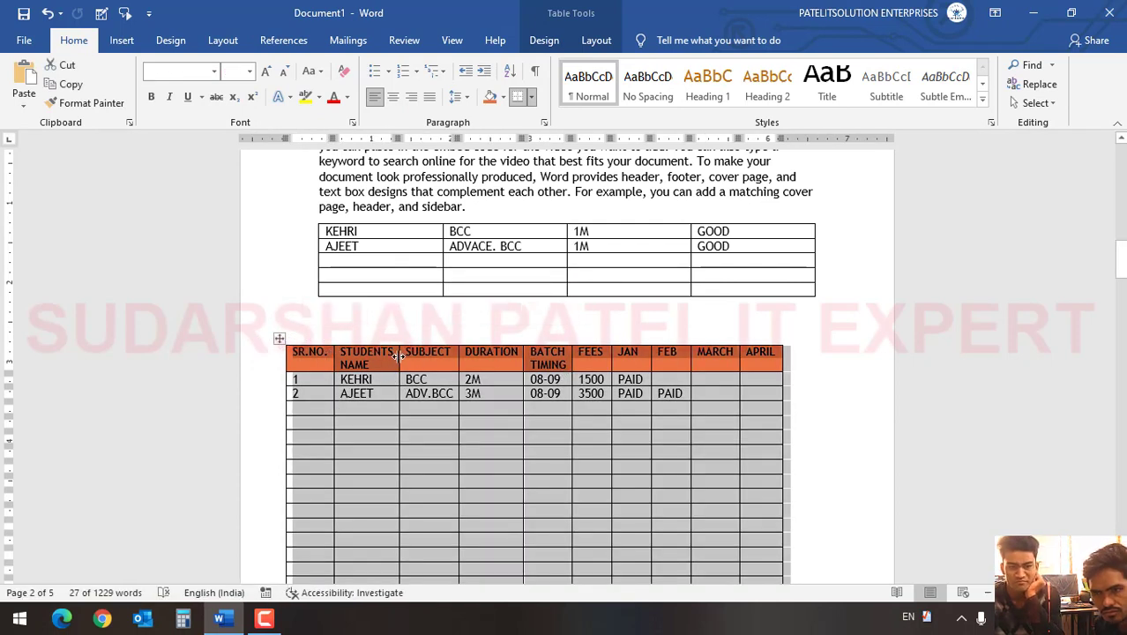
Widen the STUDENTS NAME column by narrowing SUBJECT, undoing the trial resizes.
{"action": "left_click_drag", "start_coordinate": [400, 356], "coordinate": [486, 359]}
{"action": "left_click", "coordinate": [459, 358]}
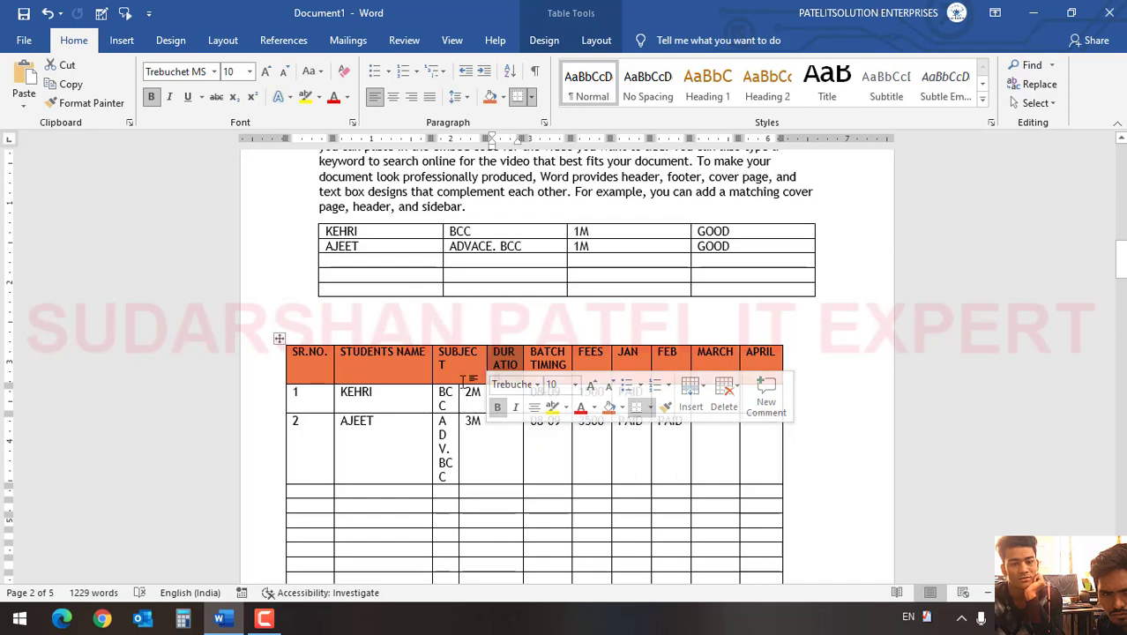
{"action": "key", "text": "ctrl+z"}
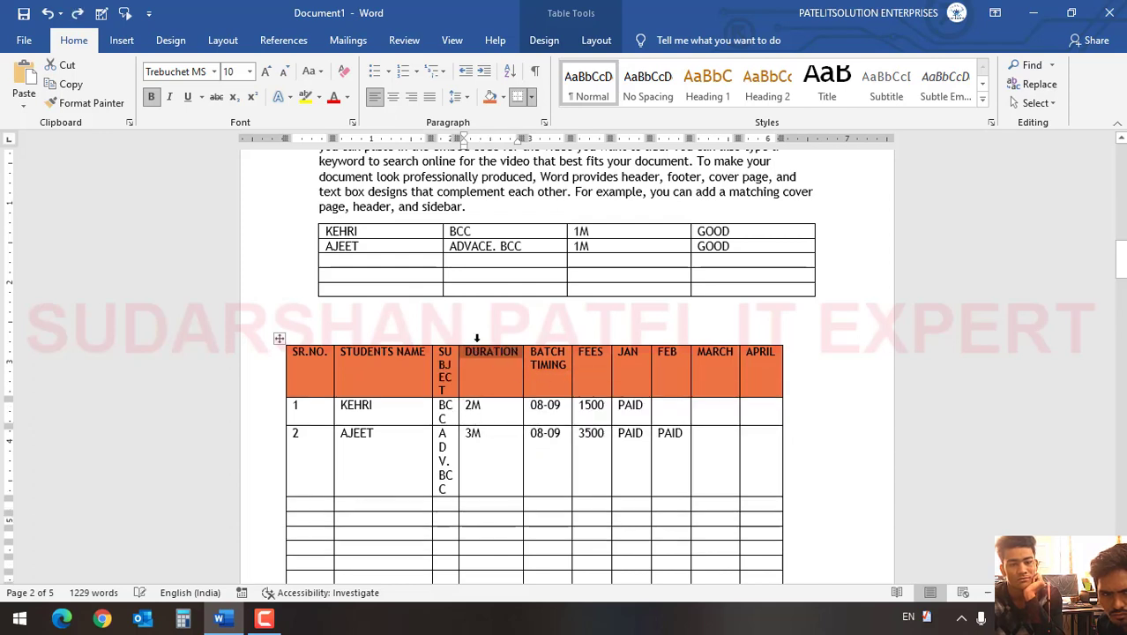
{"action": "mouse_move", "coordinate": [459, 371]}
{"action": "left_mouse_down"}
{"action": "mouse_move", "coordinate": [486, 370]}
{"action": "mouse_move", "coordinate": [459, 371]}
{"action": "left_mouse_up"}
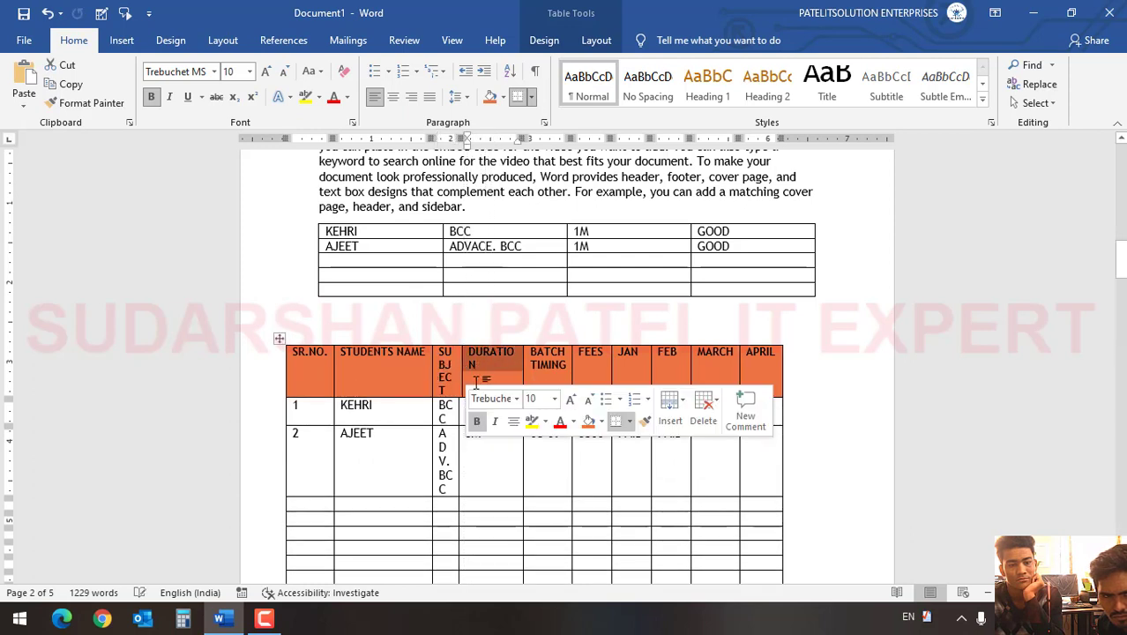
{"action": "key", "text": "ctrl+z"}
{"action": "key", "text": "ctrl+z"}
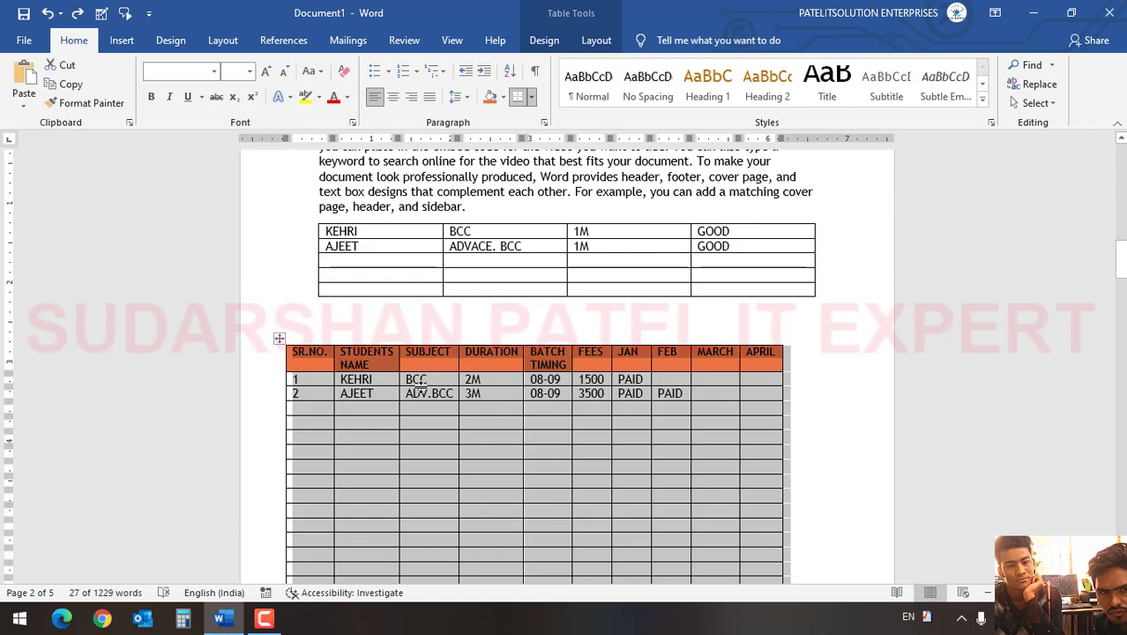
{"action": "left_click_drag", "start_coordinate": [399, 385], "coordinate": [432, 386]}
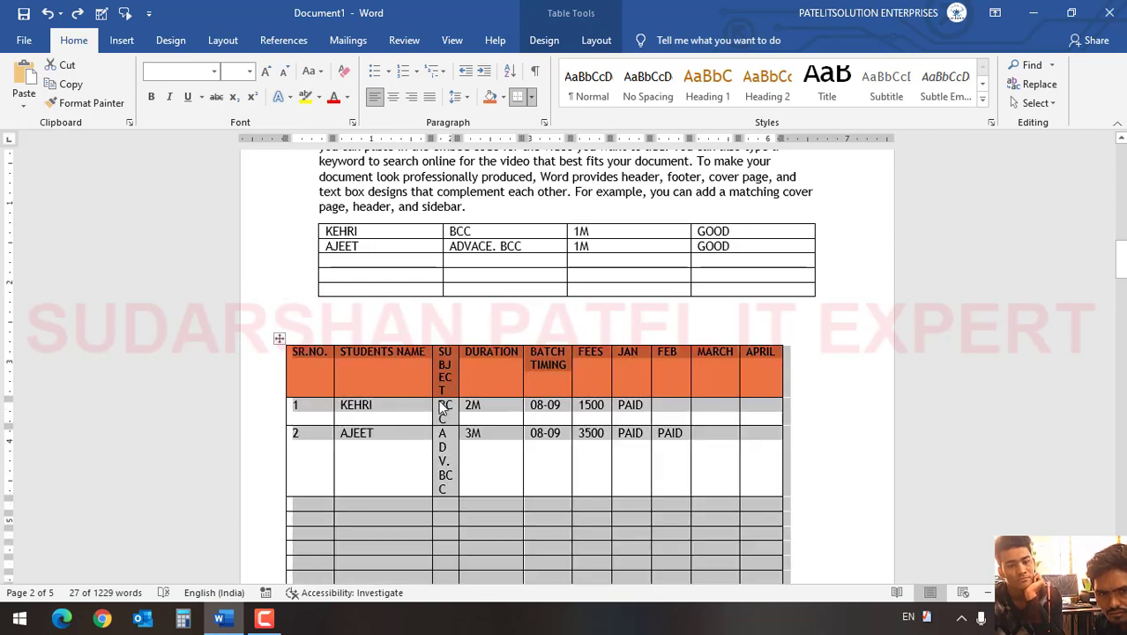
{"action": "left_click", "coordinate": [441, 404]}
Adjust the SUBJECT, DURATION and SR.NO. widths so entries fit, then fit columns to contents.
{"action": "left_click_drag", "start_coordinate": [460, 373], "coordinate": [497, 376]}
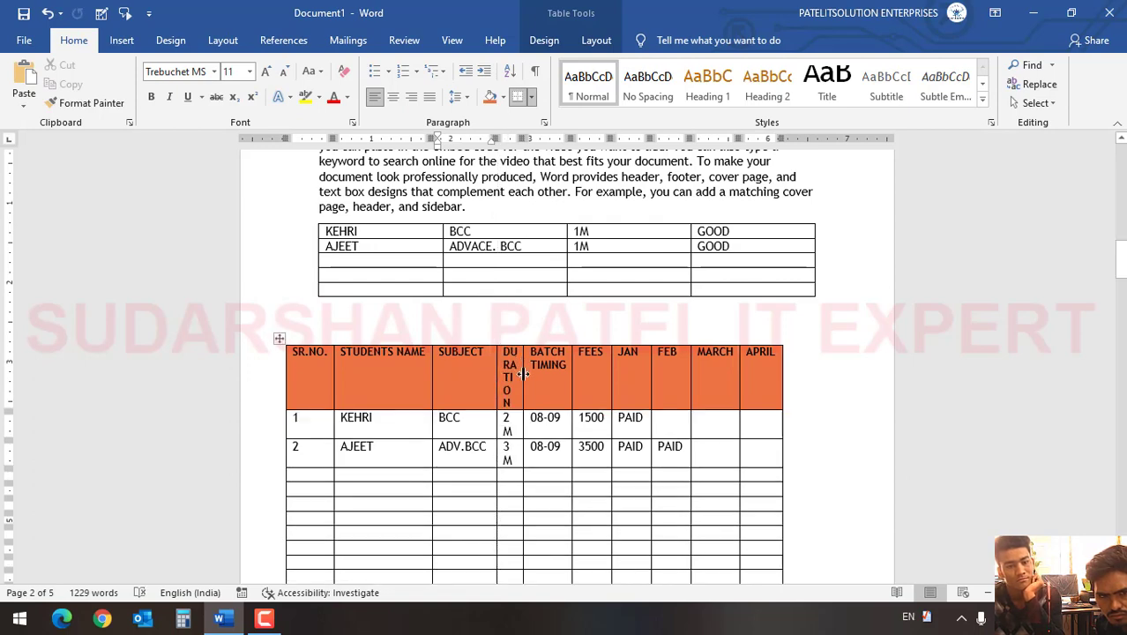
{"action": "left_click_drag", "start_coordinate": [524, 370], "coordinate": [565, 370]}
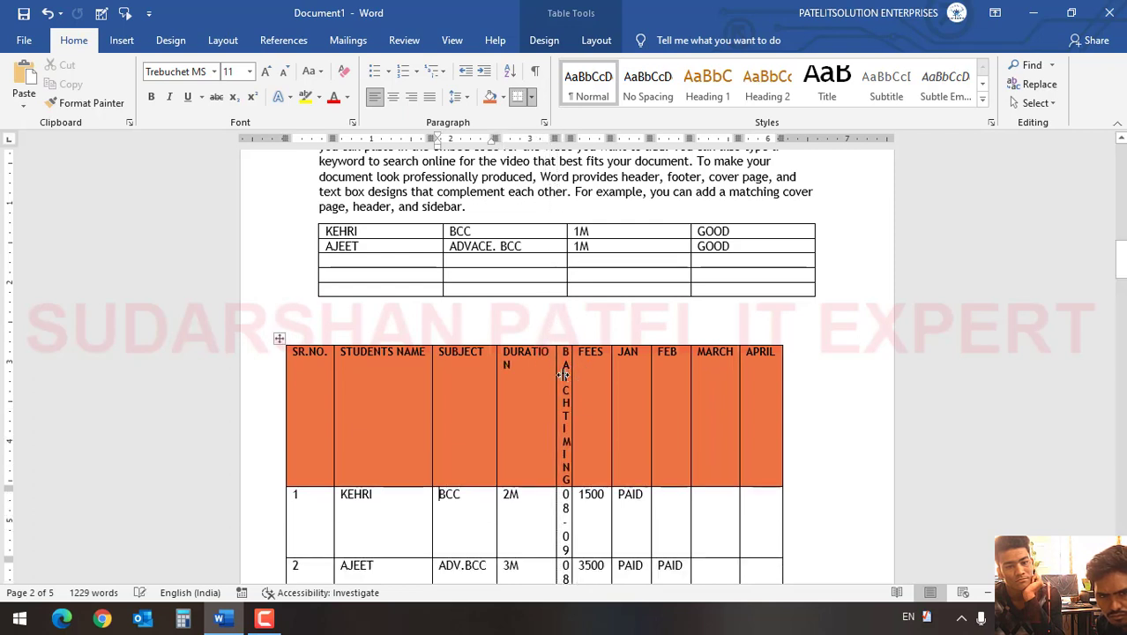
{"action": "left_click_drag", "start_coordinate": [333, 374], "coordinate": [336, 374]}
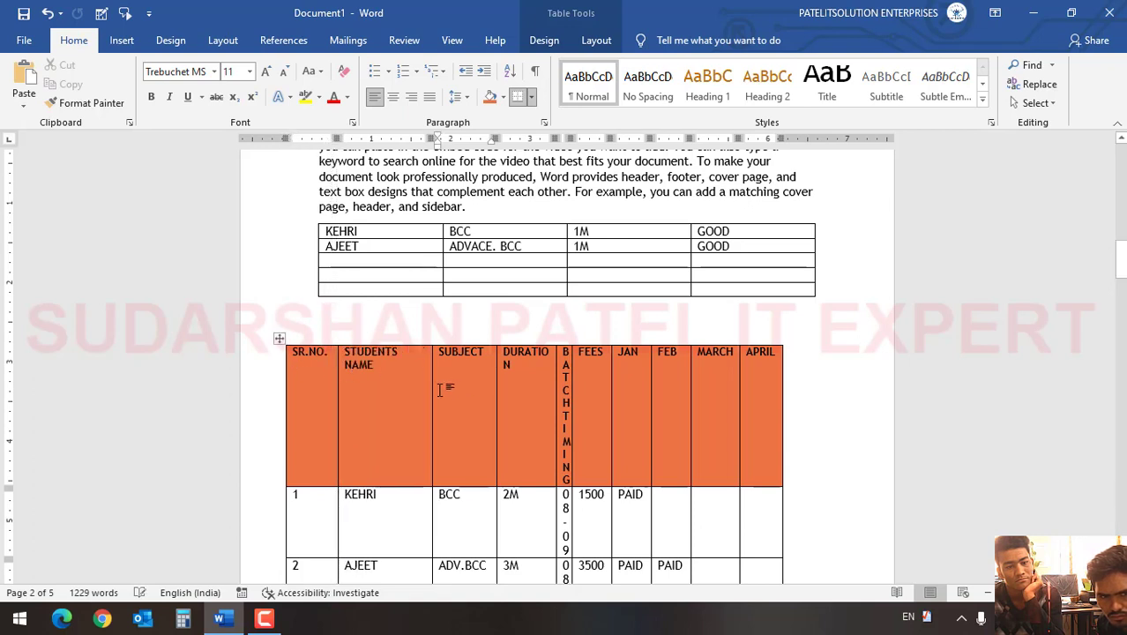
{"action": "left_click_drag", "start_coordinate": [429, 374], "coordinate": [408, 378]}
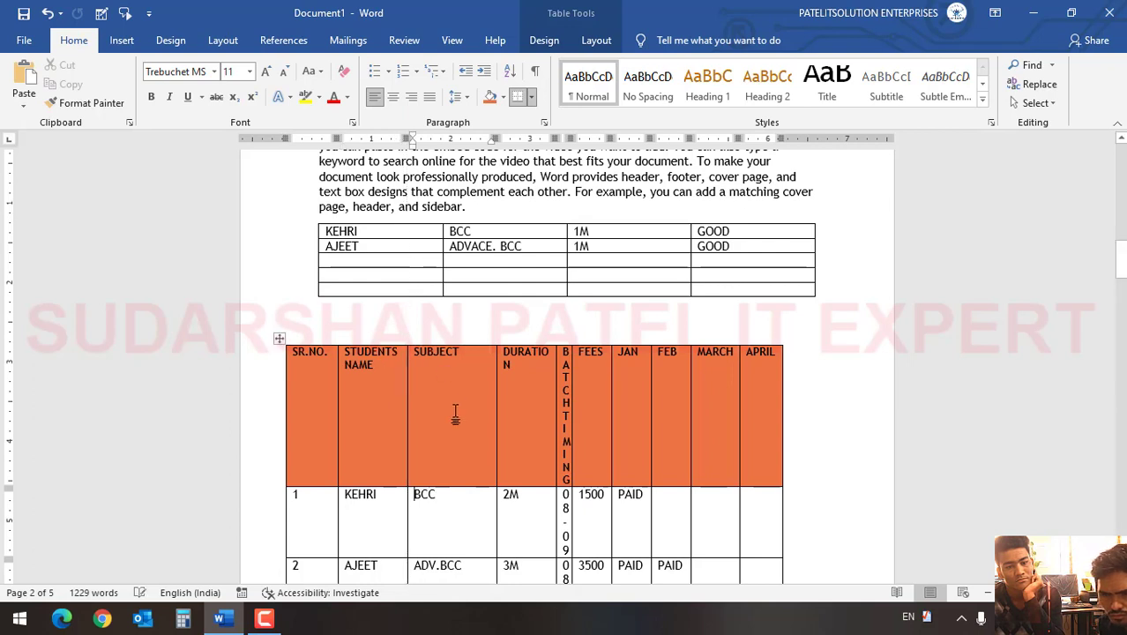
{"action": "left_click_drag", "start_coordinate": [494, 371], "coordinate": [469, 379]}
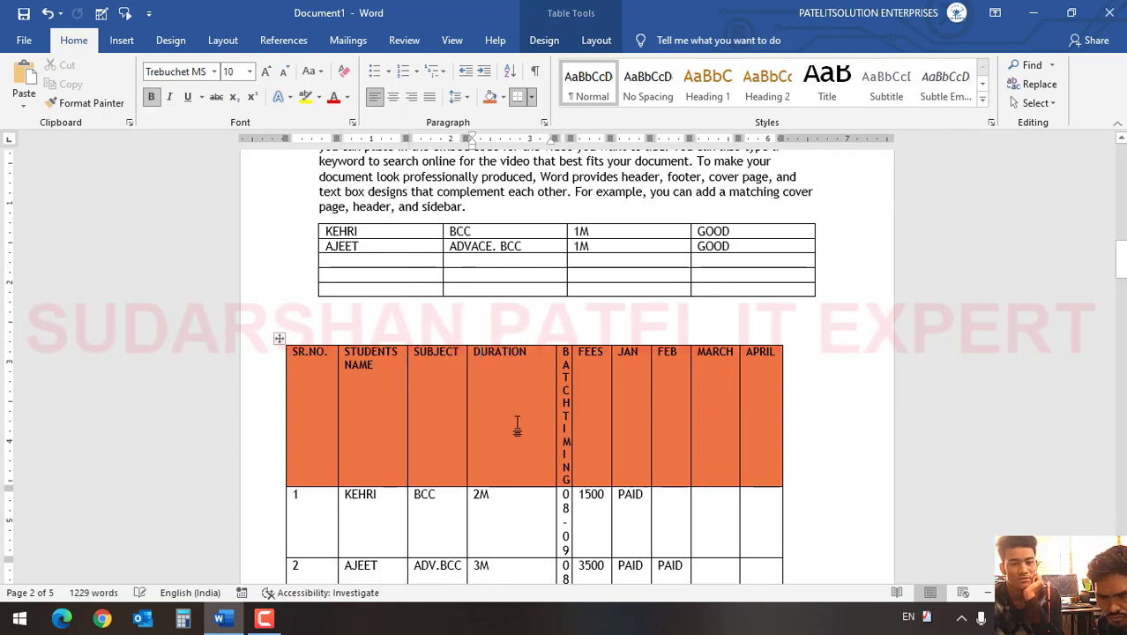
{"action": "scroll", "coordinate": [489, 410], "scroll_direction": "down", "scroll_amount": 1}
{"action": "key", "text": "ctrl+z"}
{"action": "key", "text": "ctrl+z"}
{"action": "key", "text": "ctrl+z"}
{"action": "key", "text": "ctrl+z"}
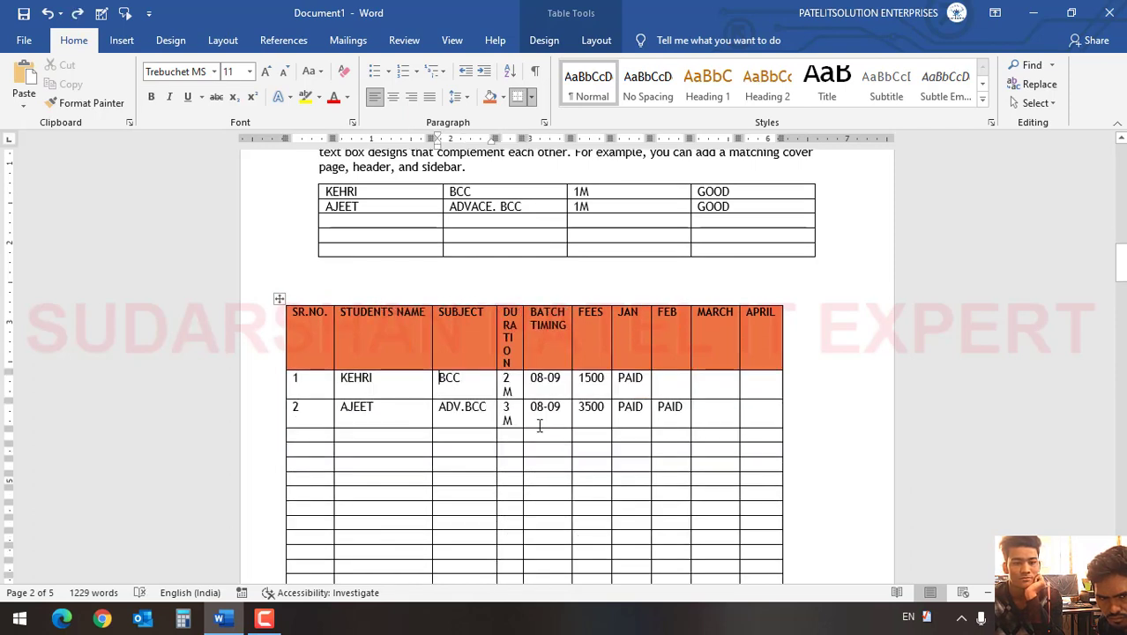
{"action": "key", "text": "ctrl+z"}
{"action": "key", "text": "ctrl+z"}
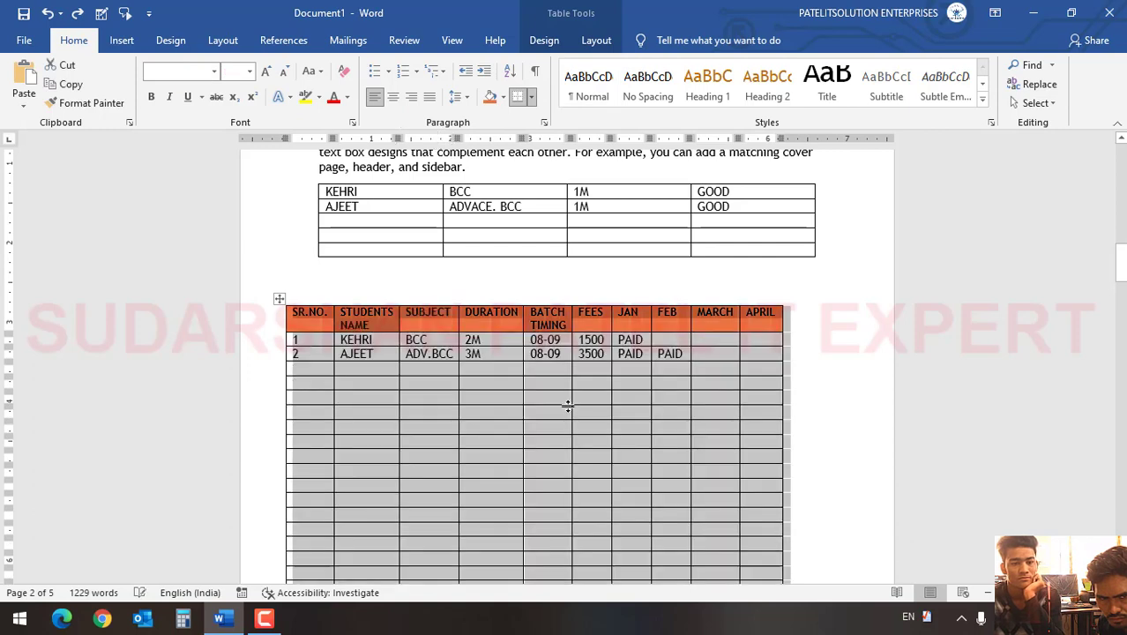
Deselect the table and place the insertion point on page 3's empty opening line, ready to insert.
{"action": "left_click", "coordinate": [358, 404]}
{"action": "scroll", "coordinate": [358, 404], "scroll_direction": "down", "scroll_amount": 10}
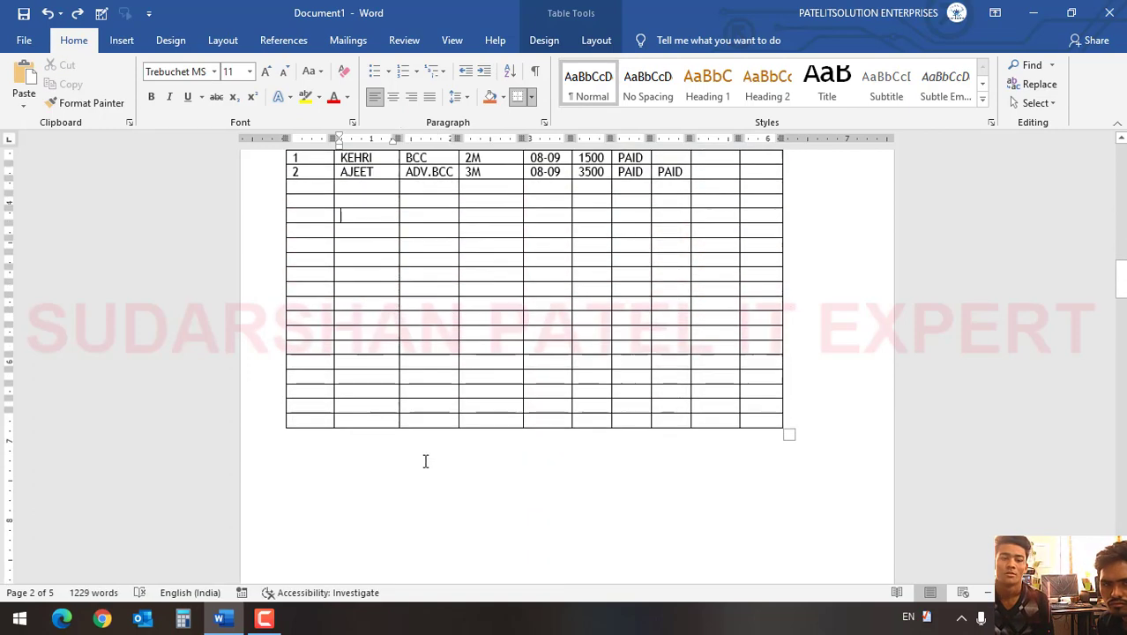
{"action": "left_click", "coordinate": [359, 471]}
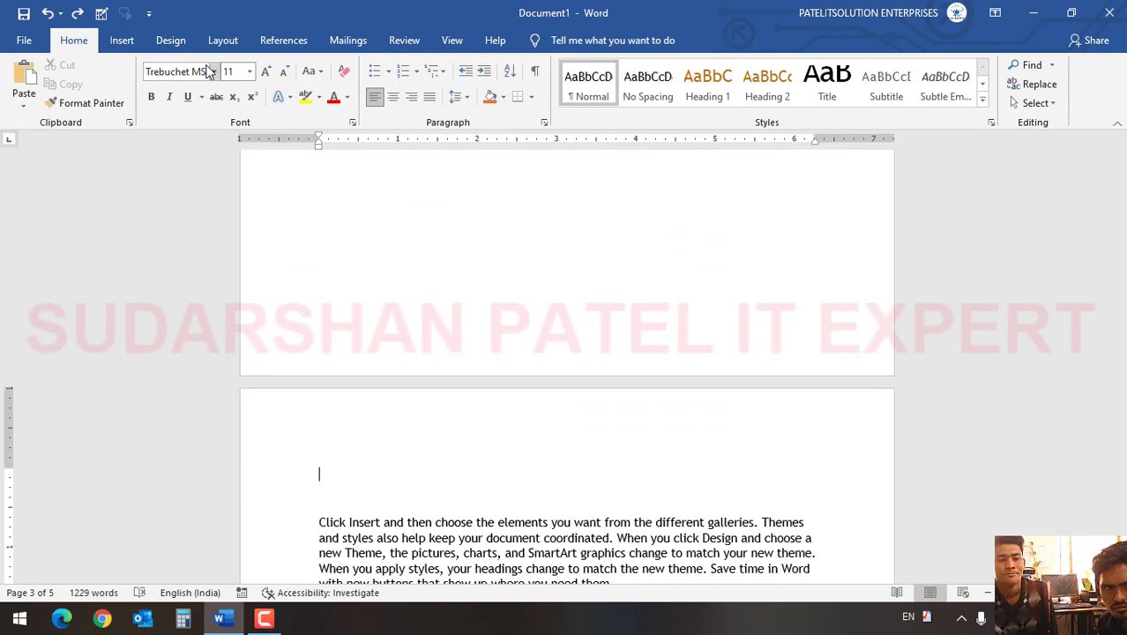
{"action": "left_click", "coordinate": [121, 40]}
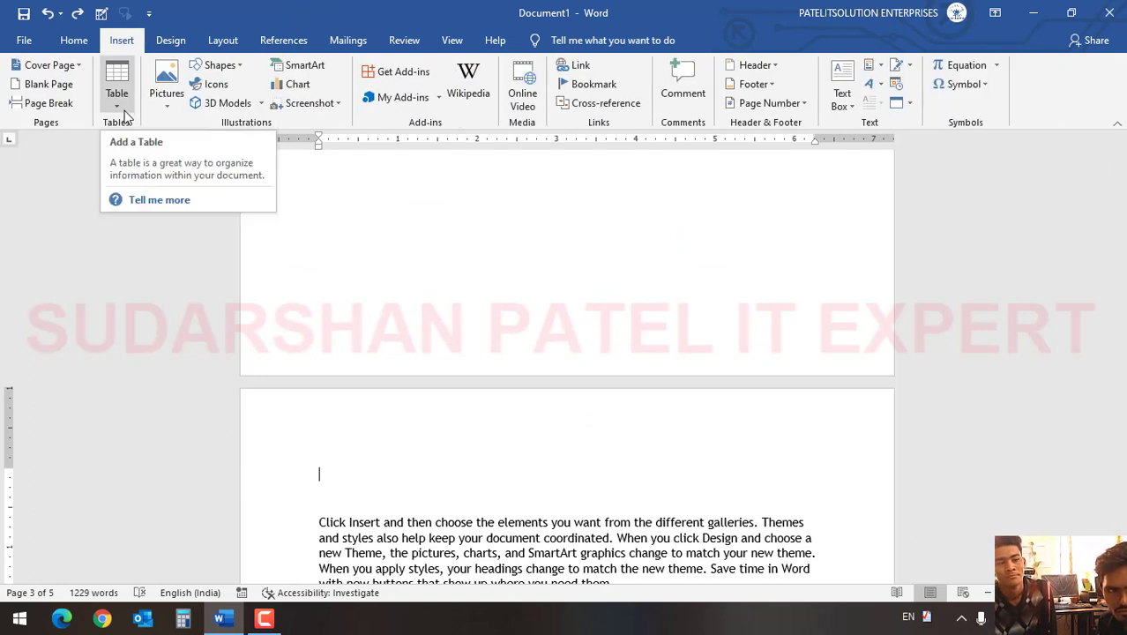
Choose Draw Table from the Insert Table menu to sketch a table freehand.
{"action": "left_click", "coordinate": [124, 110]}
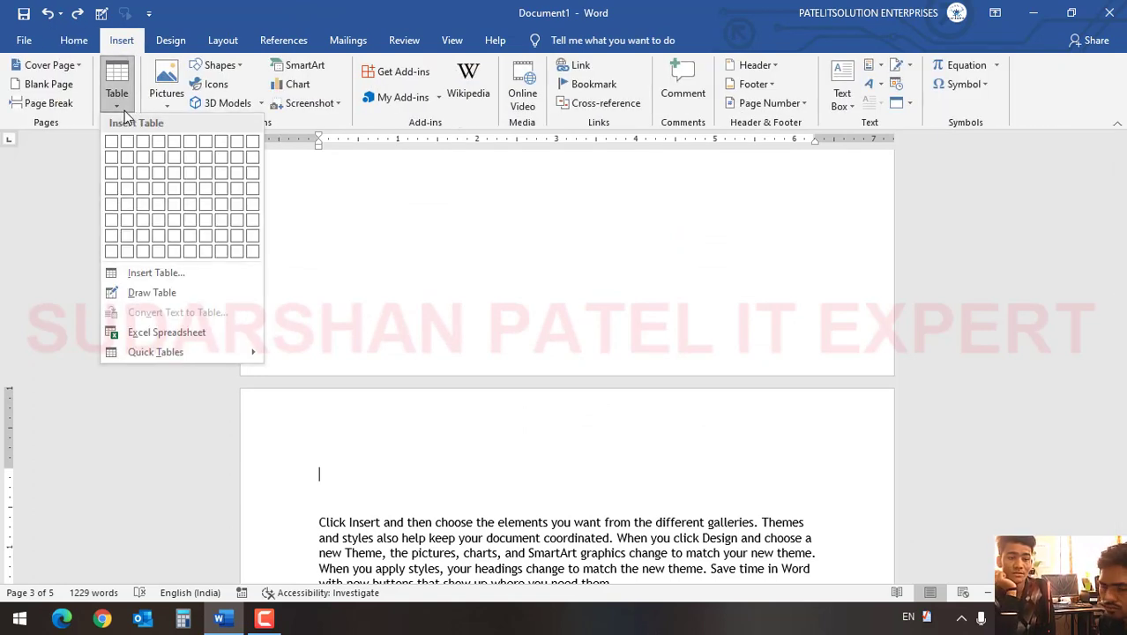
{"action": "left_click", "coordinate": [158, 292]}
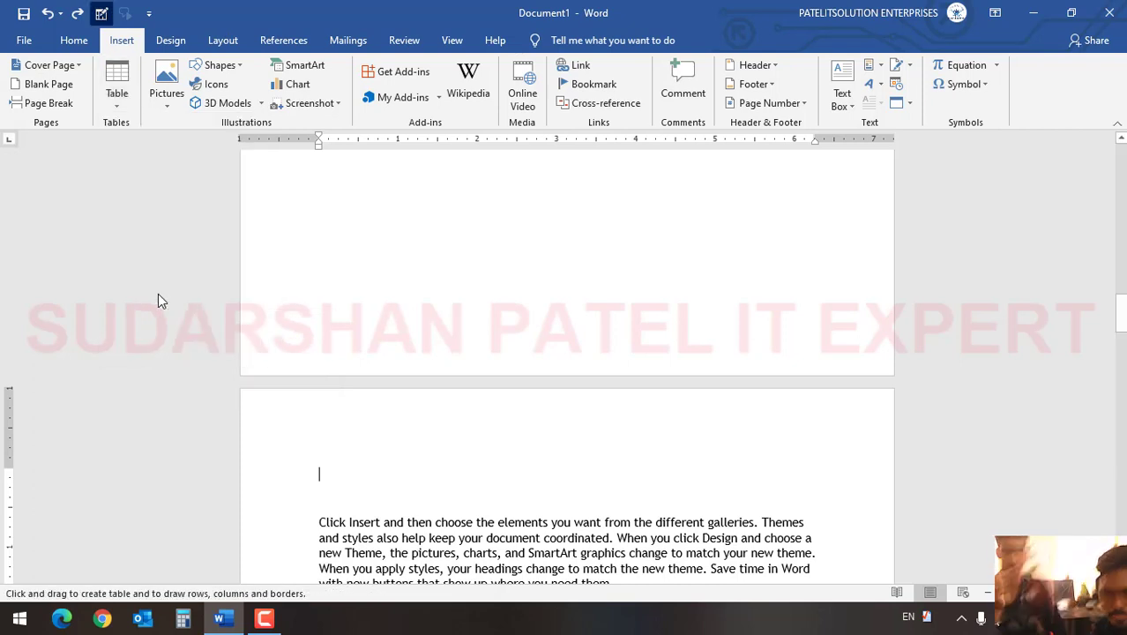
{"action": "scroll", "coordinate": [358, 362], "scroll_direction": "down", "scroll_amount": 2}
Draw the outer table border, split it in halves, and divide the left block into a header over two cells.
{"action": "mouse_move", "coordinate": [321, 360]}
{"action": "left_mouse_down"}
{"action": "mouse_move", "coordinate": [402, 395]}
{"action": "mouse_move", "coordinate": [725, 428]}
{"action": "mouse_move", "coordinate": [817, 421]}
{"action": "left_mouse_up"}
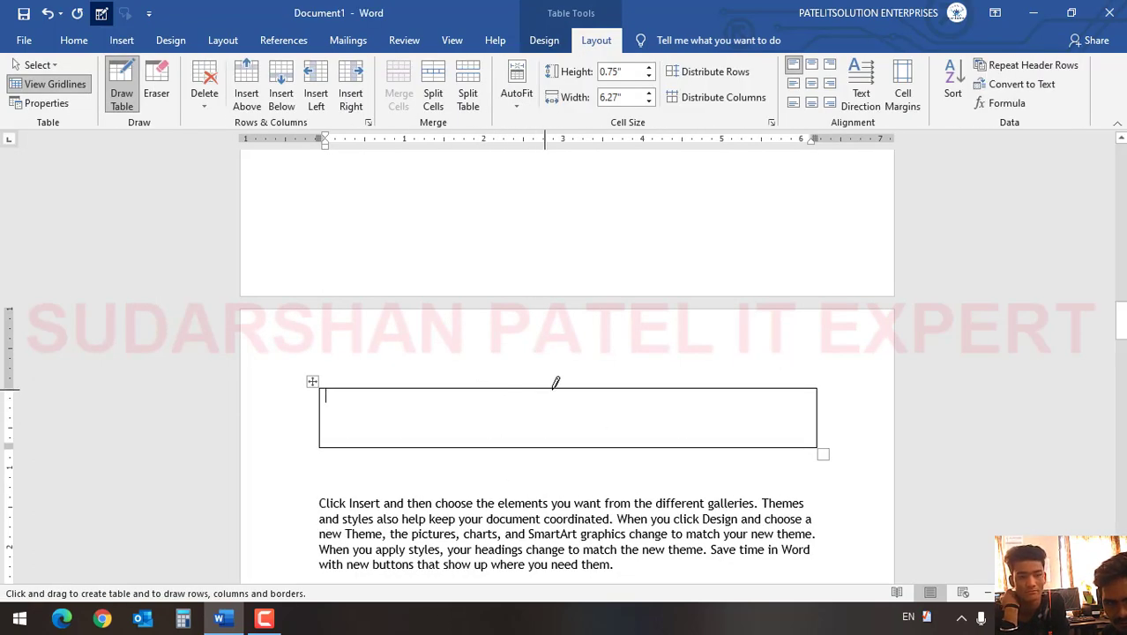
{"action": "left_click_drag", "start_coordinate": [553, 388], "coordinate": [552, 446]}
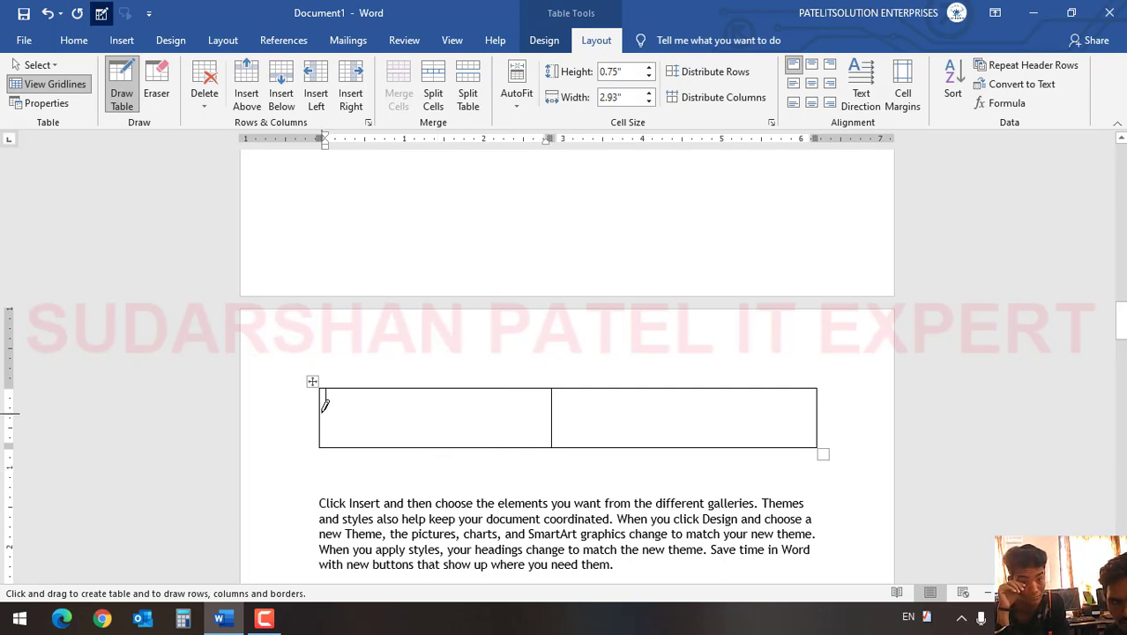
{"action": "left_click_drag", "start_coordinate": [324, 403], "coordinate": [492, 409]}
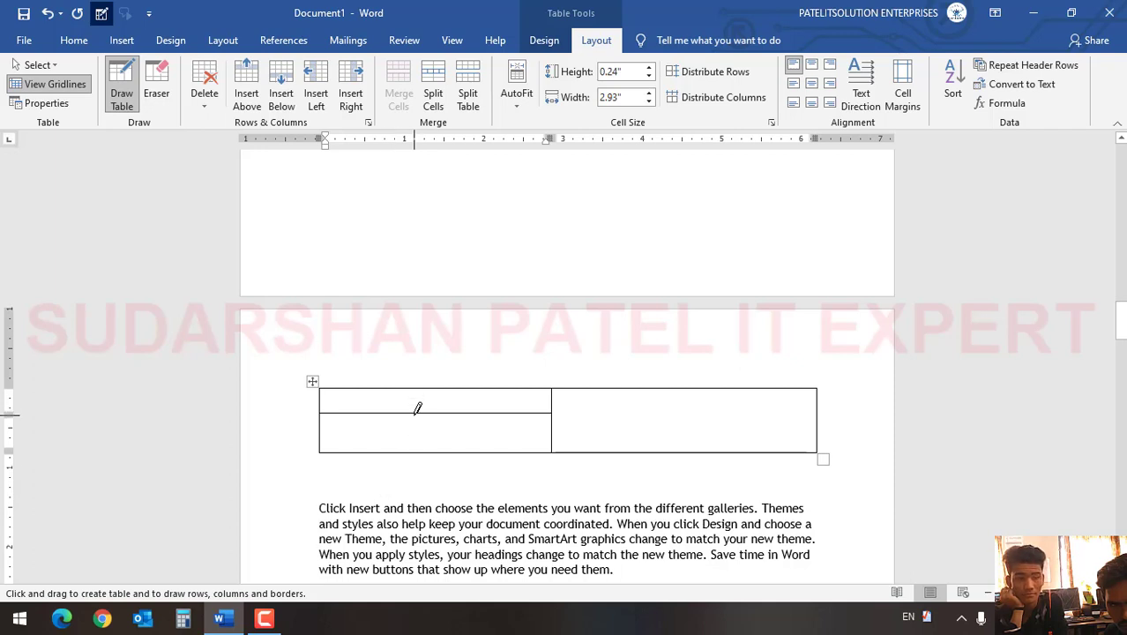
{"action": "left_click_drag", "start_coordinate": [419, 415], "coordinate": [419, 451]}
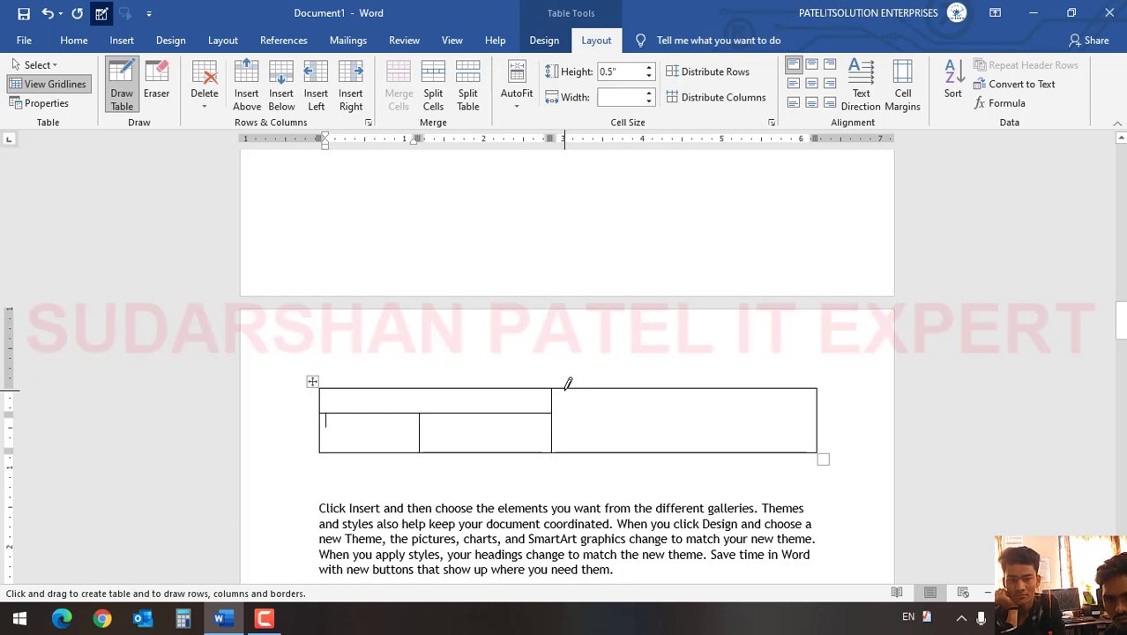
Add a narrow gap column and split the right block into two columns and three rows.
{"action": "left_click_drag", "start_coordinate": [565, 388], "coordinate": [564, 452]}
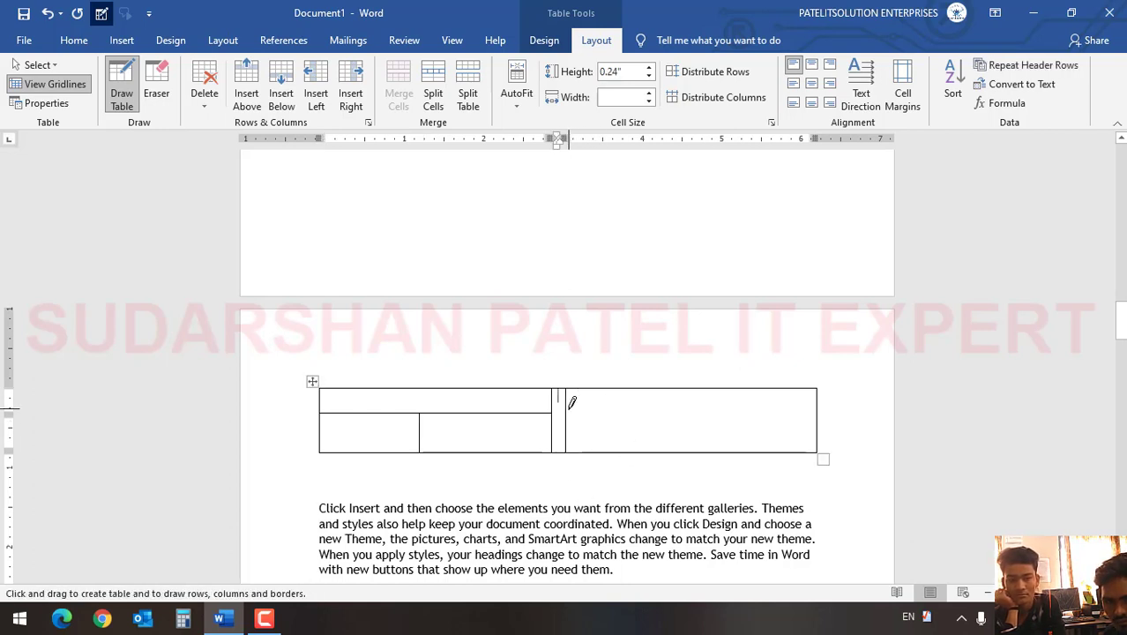
{"action": "left_click_drag", "start_coordinate": [568, 411], "coordinate": [815, 412]}
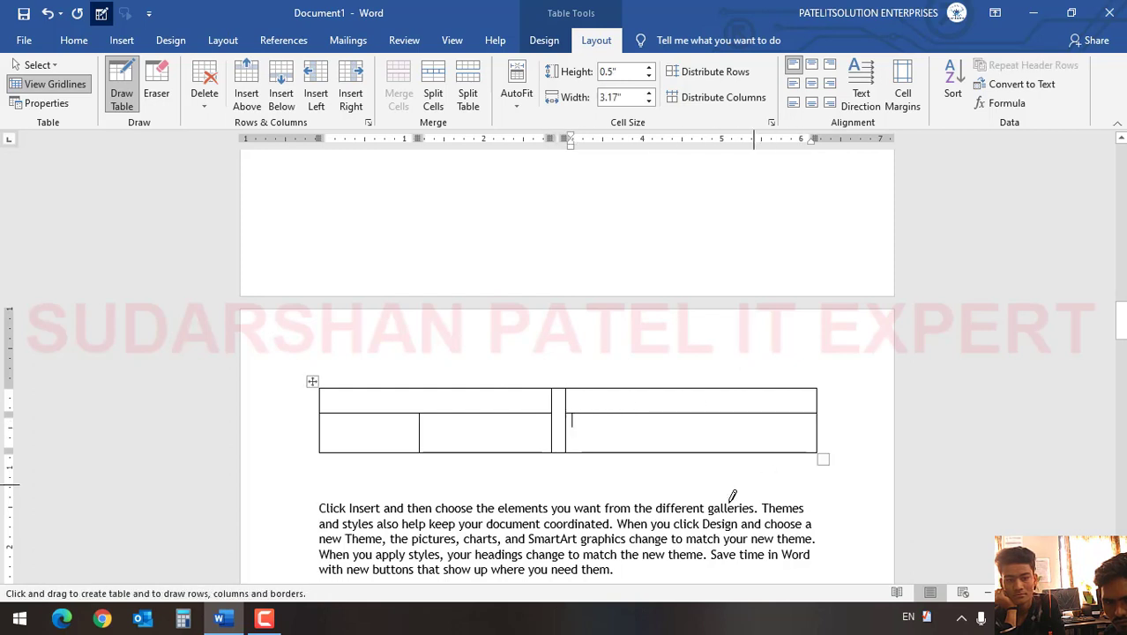
{"action": "left_click_drag", "start_coordinate": [571, 433], "coordinate": [798, 432]}
{"action": "left_click_drag", "start_coordinate": [693, 389], "coordinate": [690, 460]}
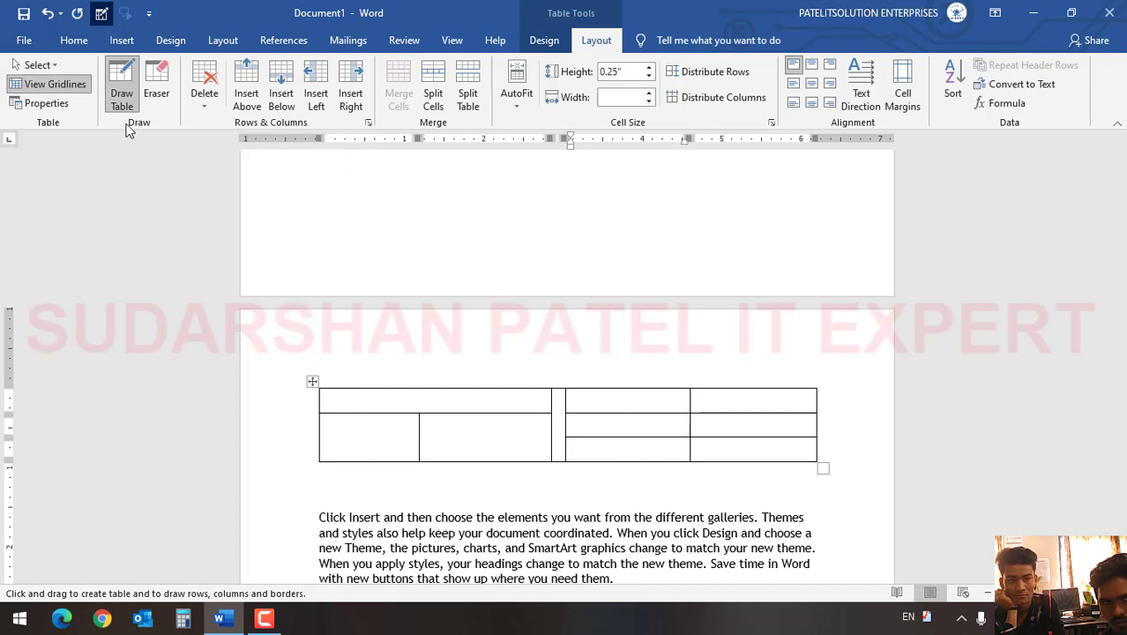
{"action": "left_click", "coordinate": [122, 95]}
{"action": "left_click", "coordinate": [370, 400]}
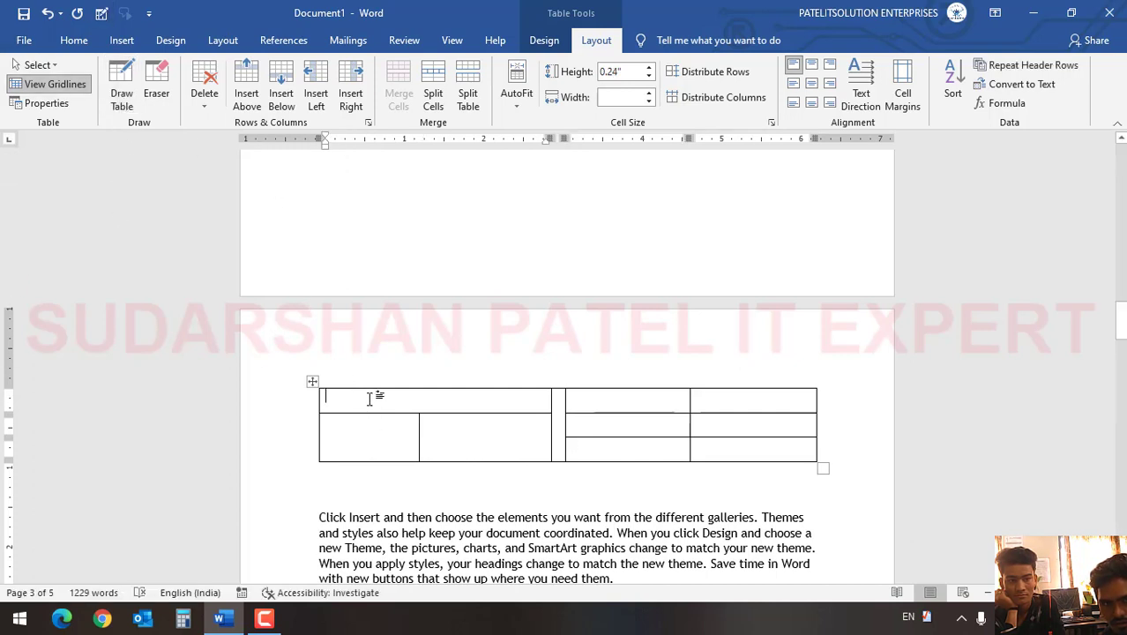
{"action": "left_click", "coordinate": [122, 96]}
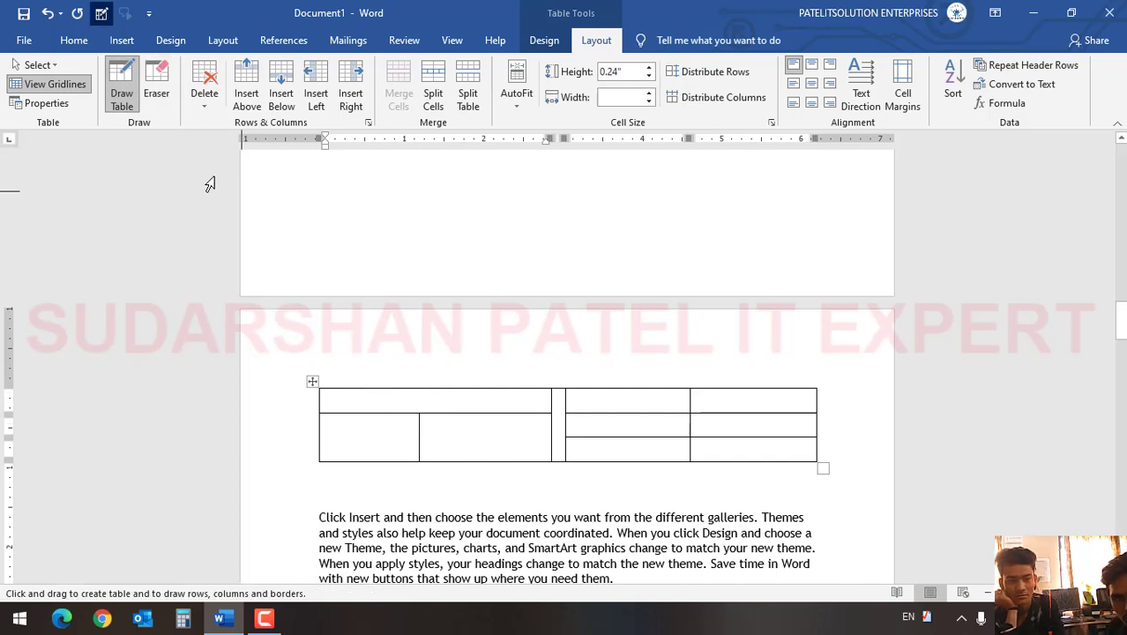
Type the title STUDENTS GROUP in the top-left cell, clearing stray letters first.
{"action": "left_click", "coordinate": [370, 394]}
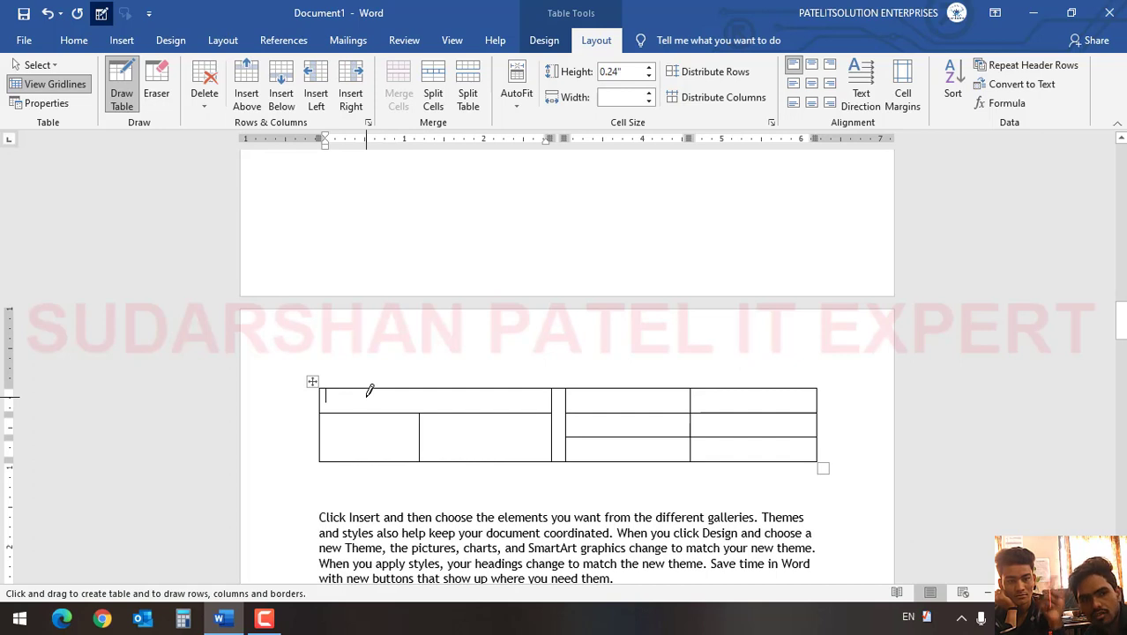
{"action": "type", "text": "SDSDS"}
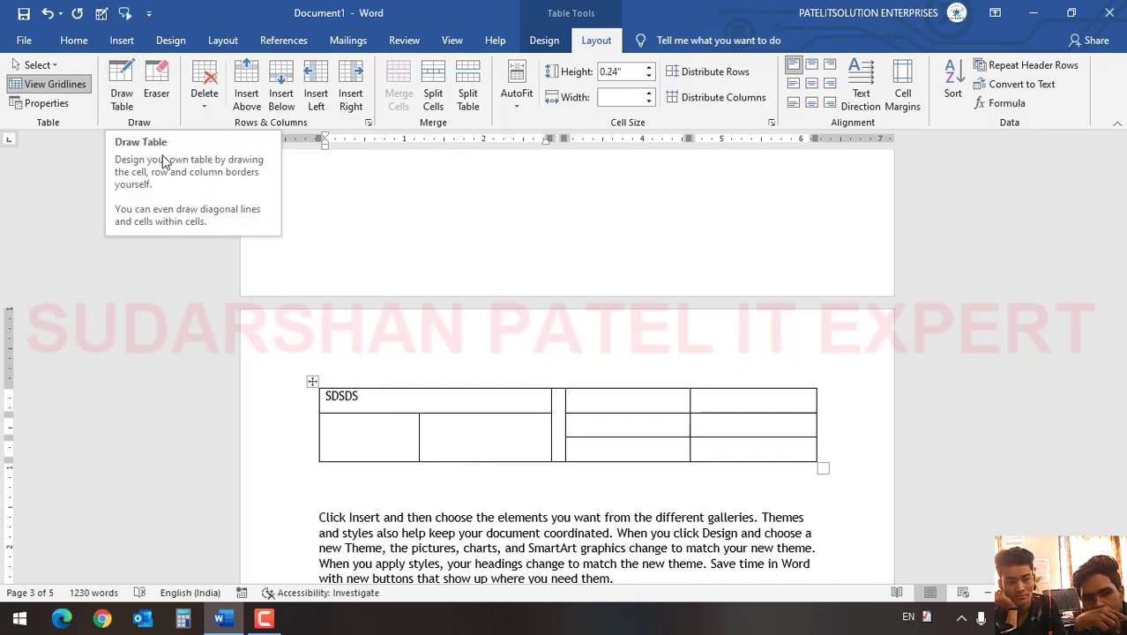
{"action": "key", "text": "BackSpace"}
{"action": "key", "text": "BackSpace"}
{"action": "key", "text": "BackSpace"}
{"action": "key", "text": "BackSpace"}
{"action": "key", "text": "BackSpace"}
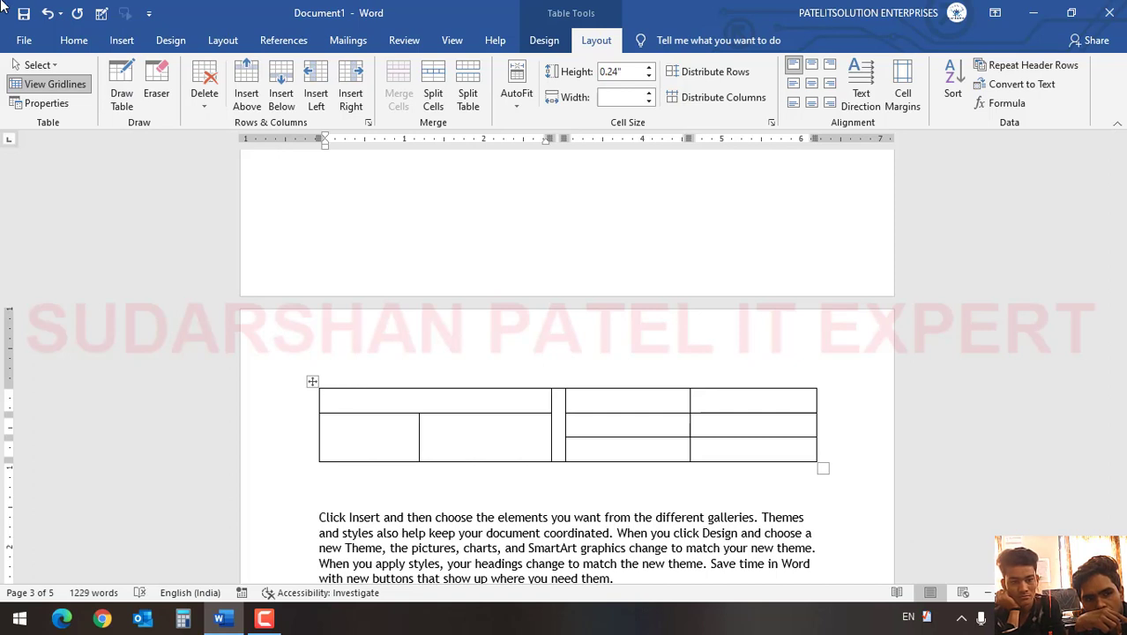
{"action": "left_click", "coordinate": [122, 89]}
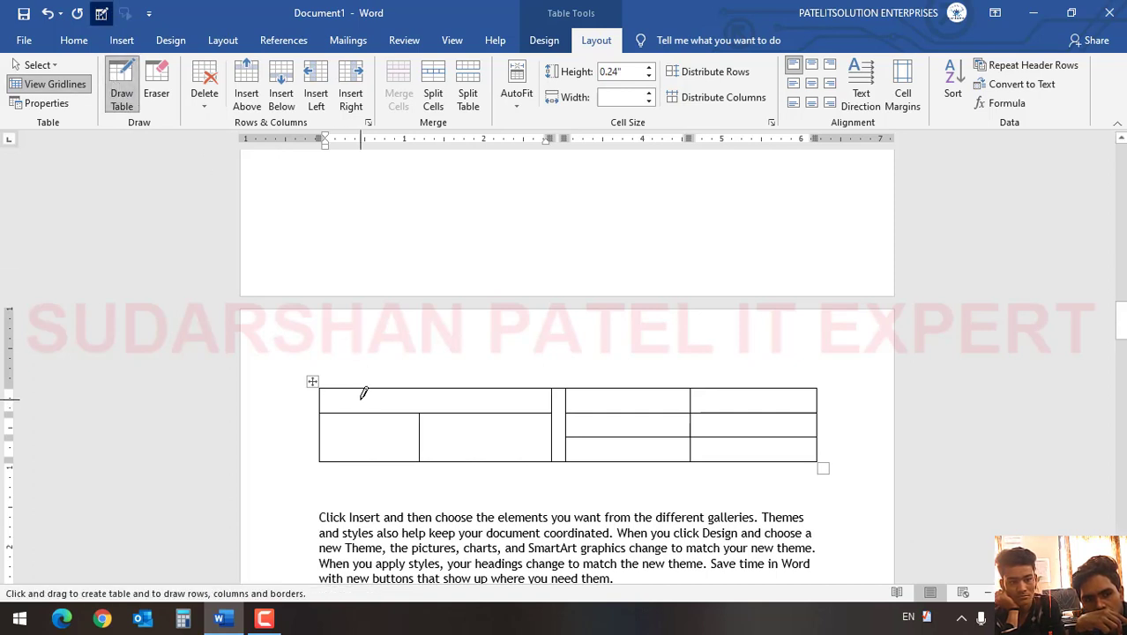
{"action": "type", "text": "STUD"}
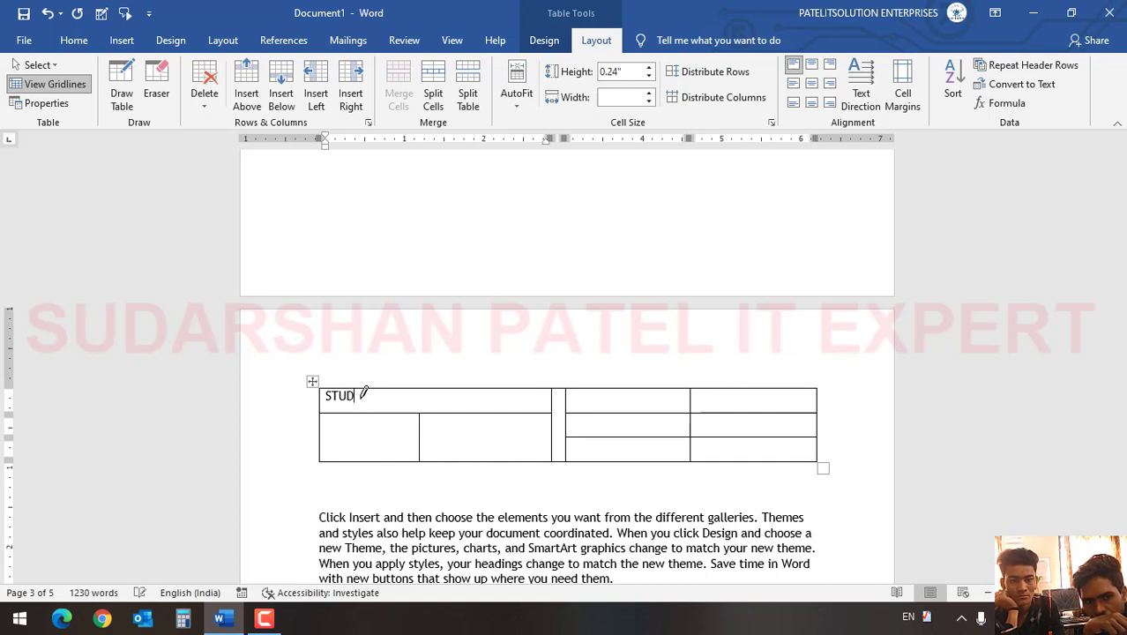
{"action": "type", "text": "ENTS "}
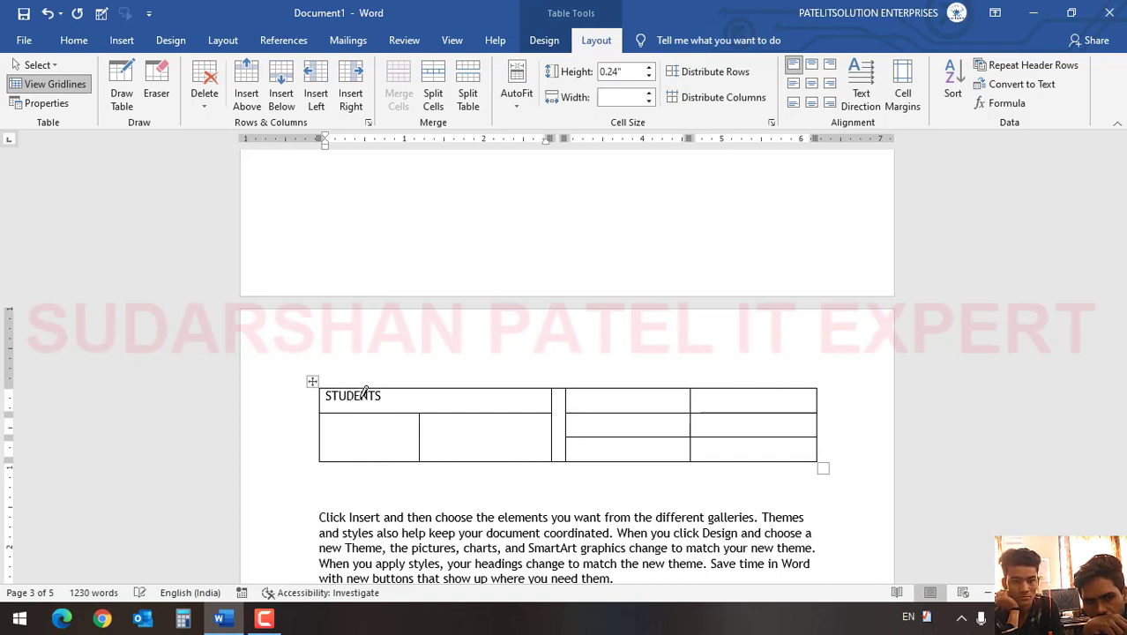
{"action": "type", "text": "GROUP"}
Enter A and B in the two cells below the title.
{"action": "left_click", "coordinate": [350, 435]}
{"action": "type", "text": "A"}
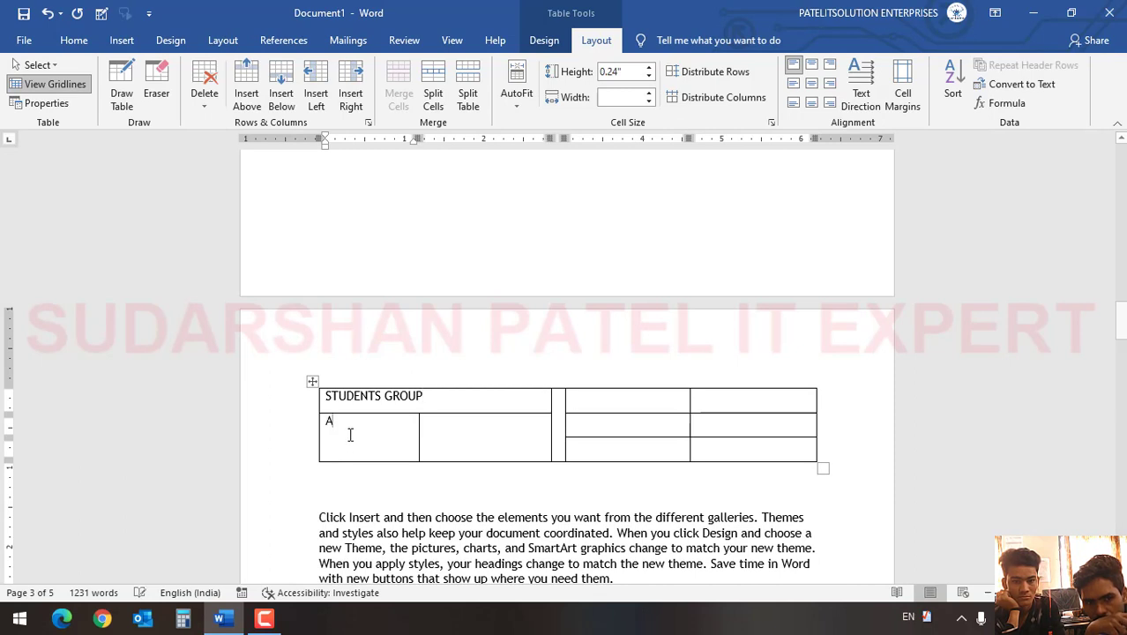
{"action": "key", "text": "Tab"}
{"action": "type", "text": "B"}
{"action": "key", "text": "Tab"}
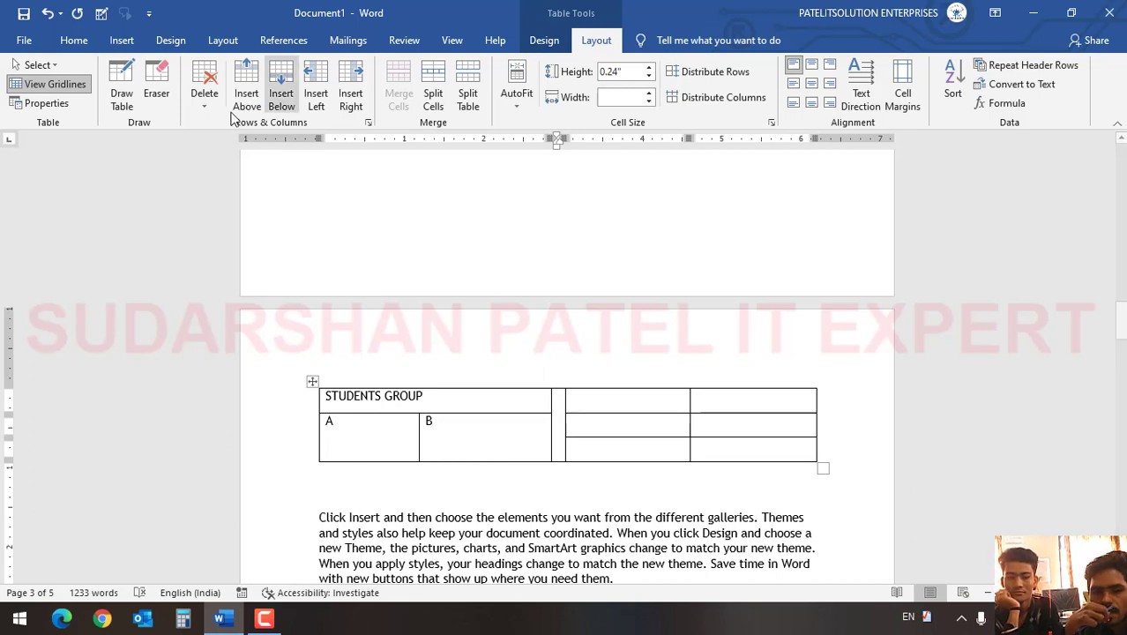
Draw a new row beneath A and B, enter a student name in each cell, and centre the title.
{"action": "left_click", "coordinate": [122, 88]}
{"action": "left_click_drag", "start_coordinate": [321, 430], "coordinate": [501, 436]}
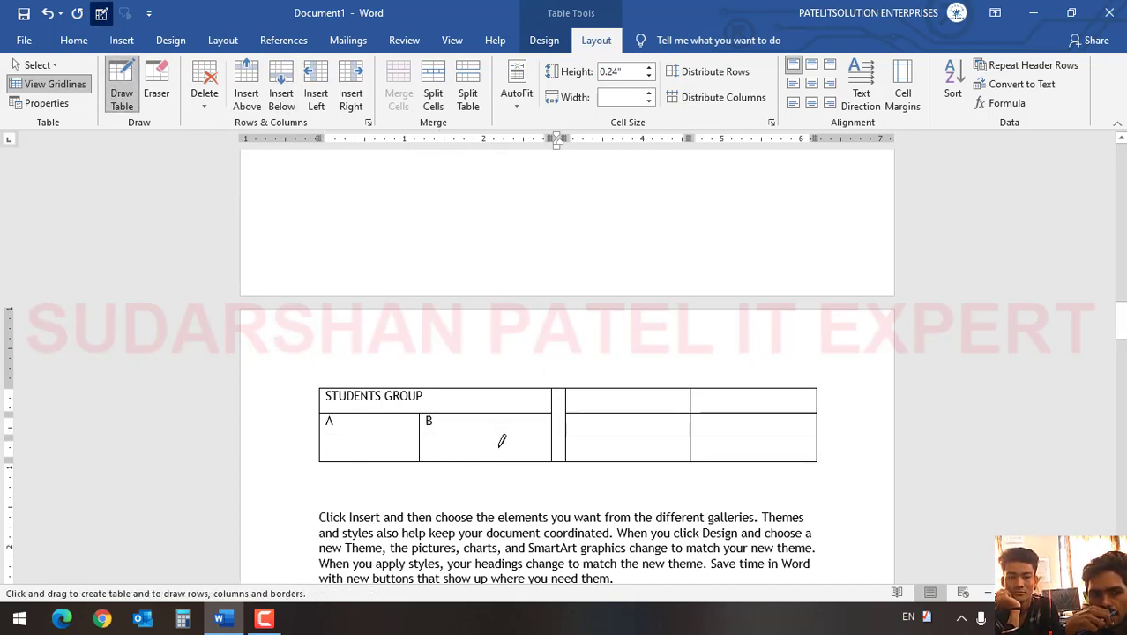
{"action": "left_click", "coordinate": [359, 443]}
{"action": "type", "text": "AJEET"}
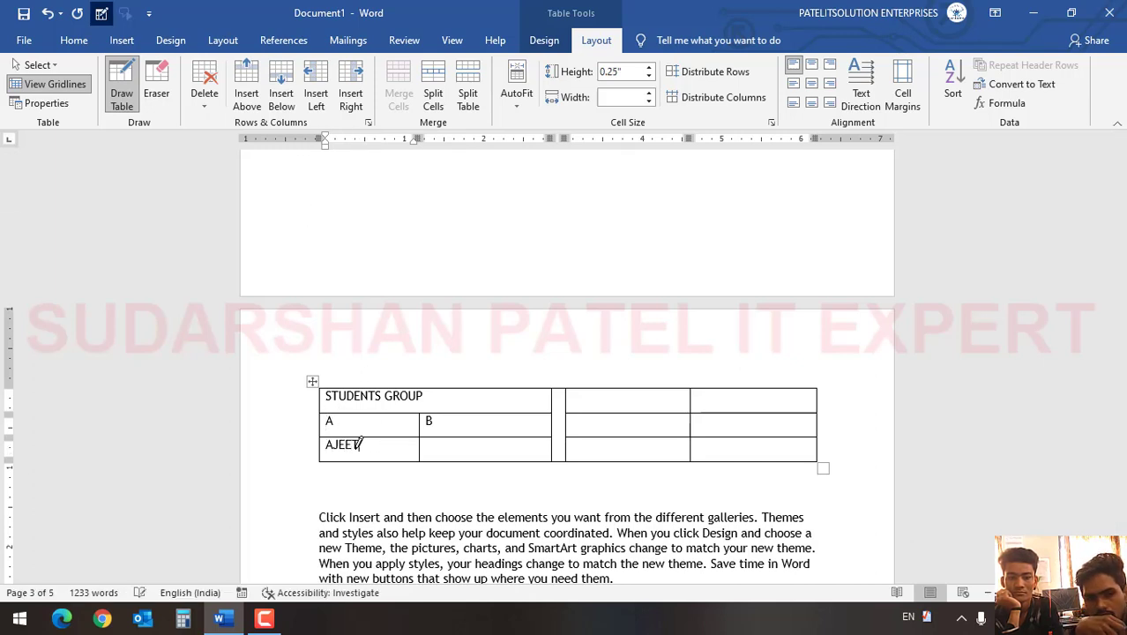
{"action": "key", "text": "Tab"}
{"action": "type", "text": "KEHRI"}
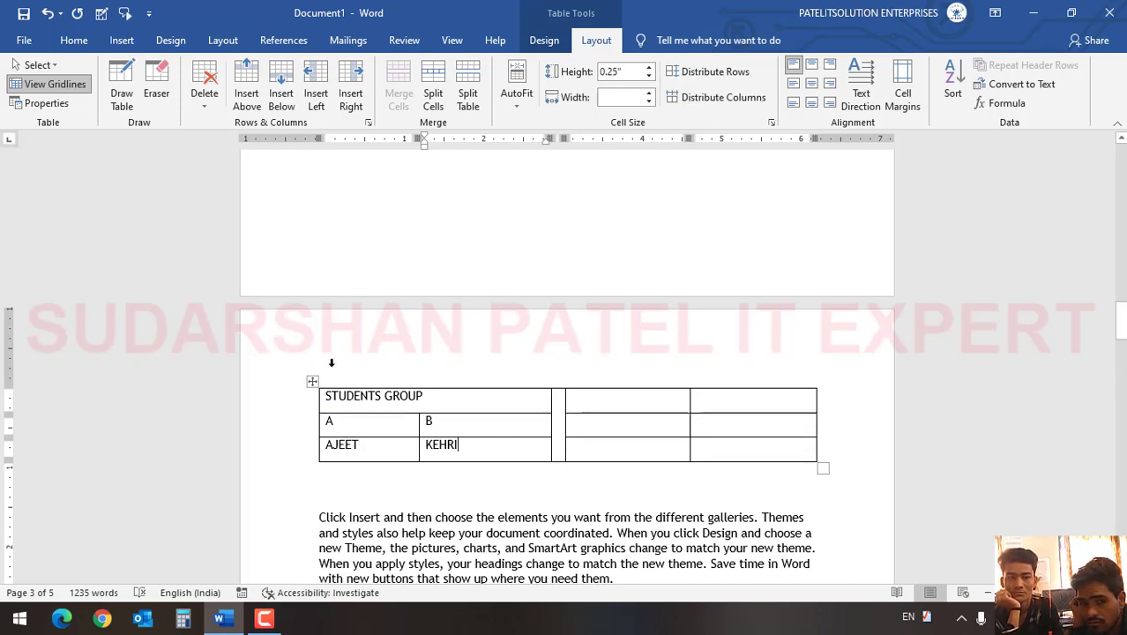
{"action": "left_click", "coordinate": [328, 398]}
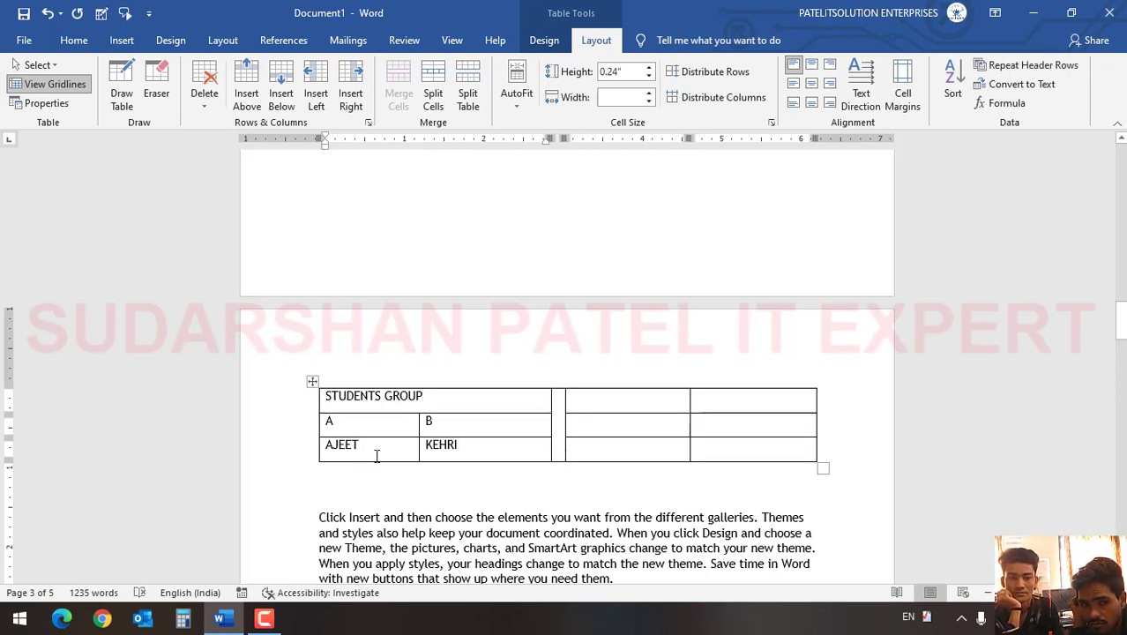
{"action": "key", "text": "ctrl+e"}
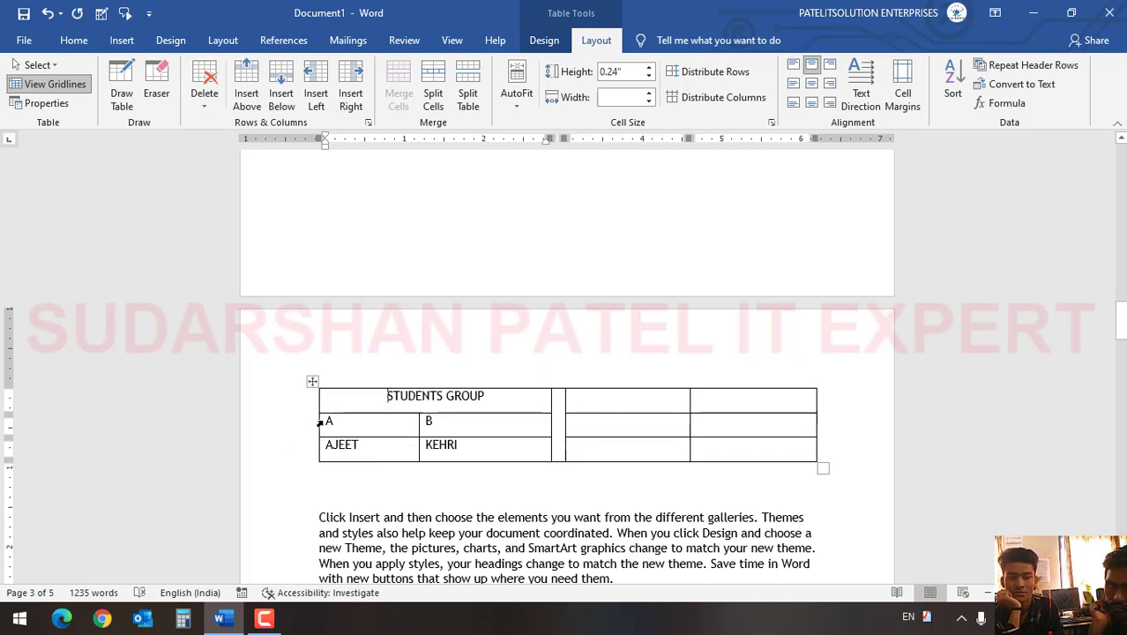
Centre the A and B headings and both student names in their cells.
{"action": "left_click_drag", "start_coordinate": [329, 422], "coordinate": [428, 423]}
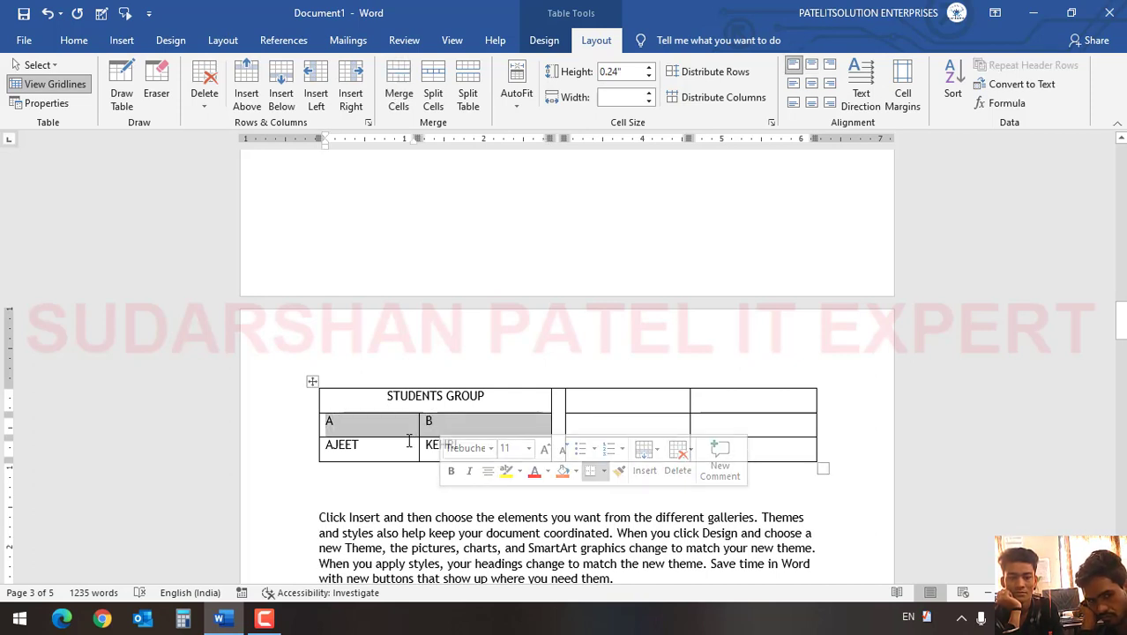
{"action": "key", "text": "ctrl+e"}
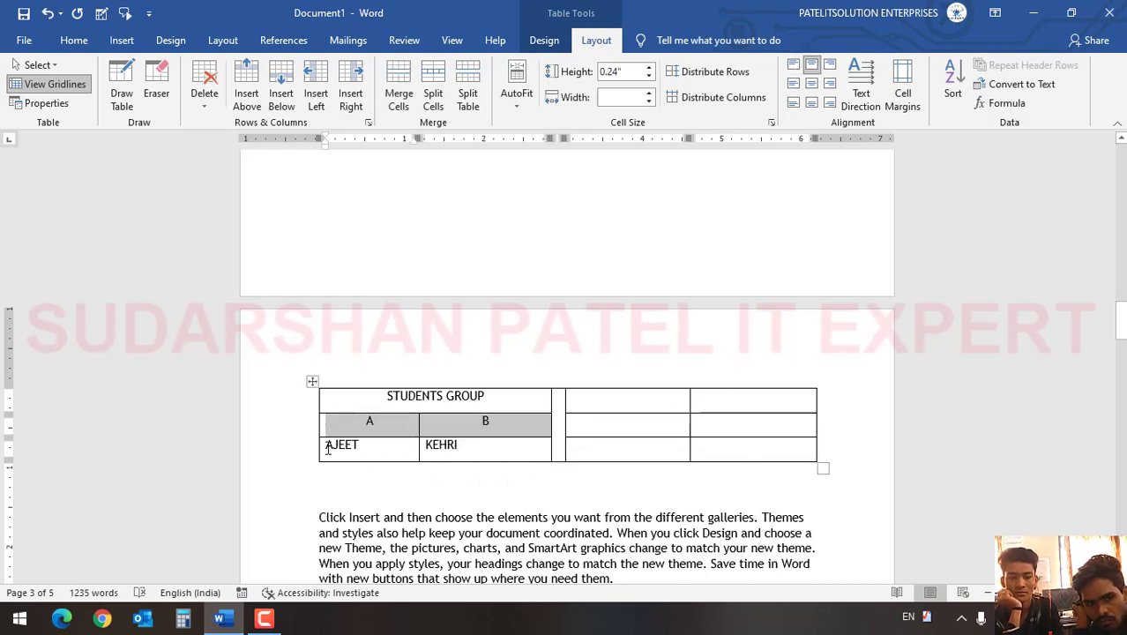
{"action": "left_click", "coordinate": [328, 445]}
{"action": "left_click_drag", "start_coordinate": [368, 444], "coordinate": [443, 445]}
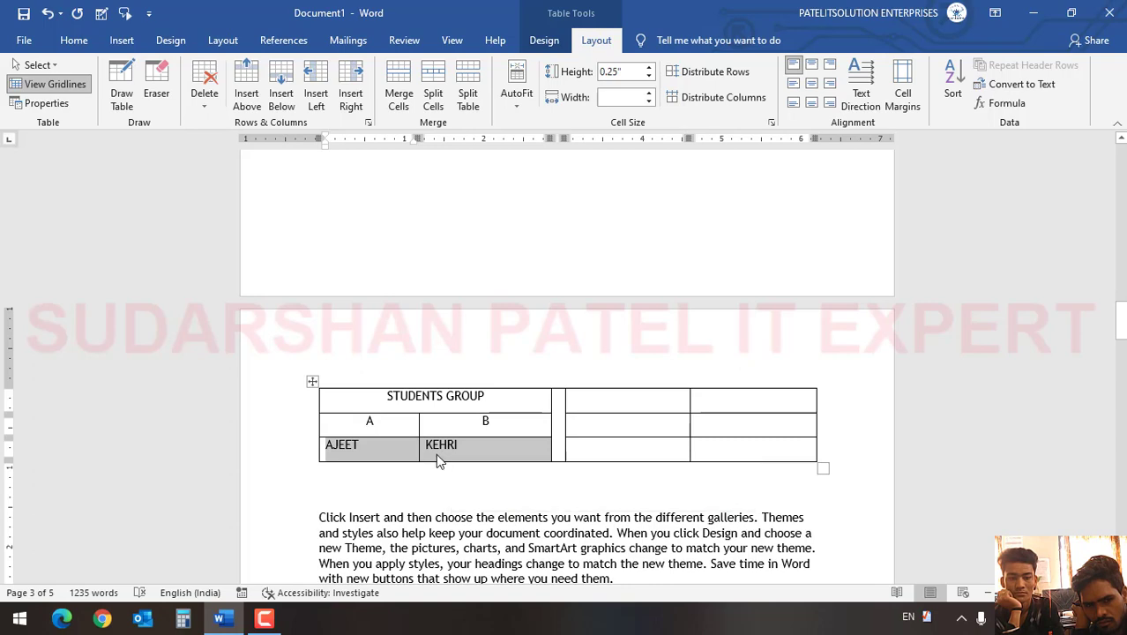
{"action": "key", "text": "ctrl+e"}
{"action": "left_click", "coordinate": [372, 471]}
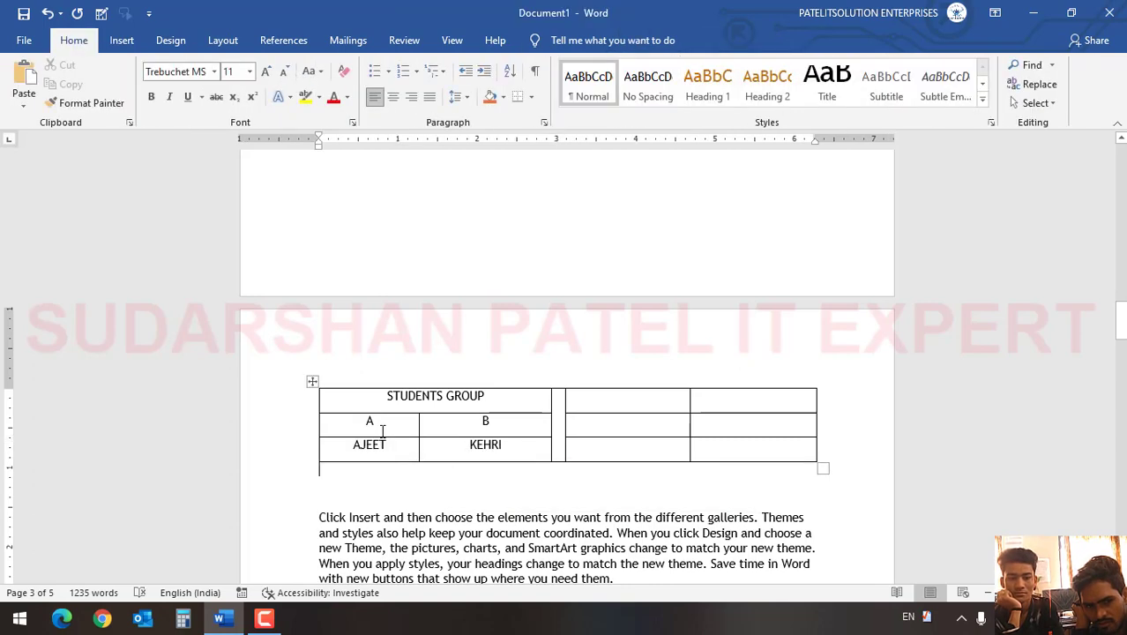
{"action": "left_click_drag", "start_coordinate": [375, 395], "coordinate": [465, 444]}
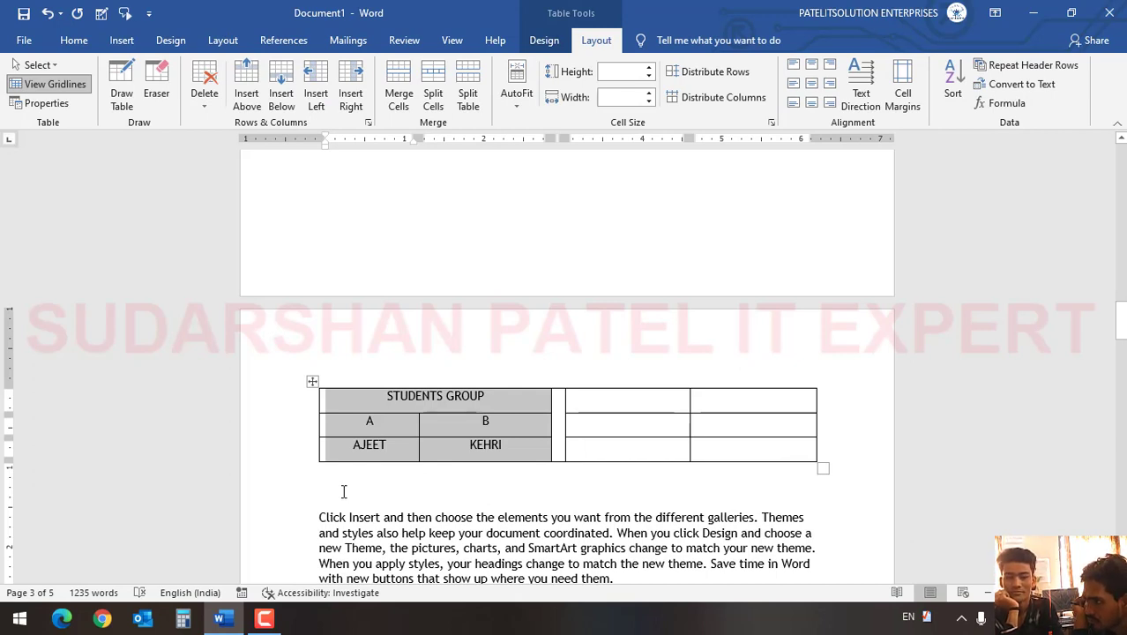
Type the headings FEE DETAILS and CERTIFICATION in the right block's top cells.
{"action": "left_click", "coordinate": [626, 402]}
{"action": "type", "text": "FEE DETAILS"}
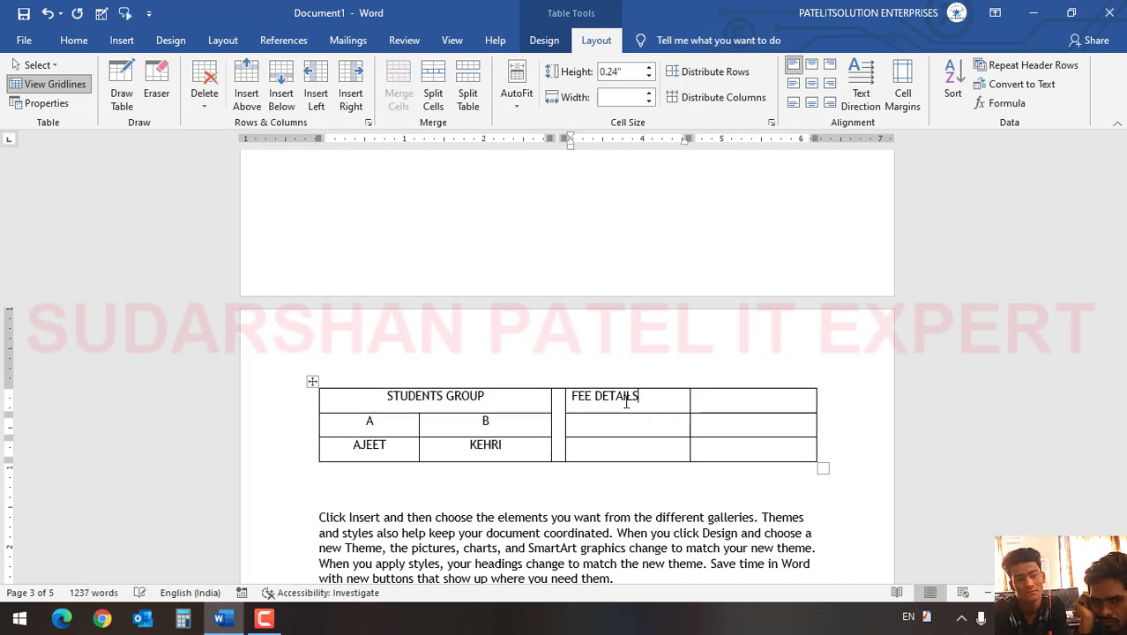
{"action": "key", "text": "Tab"}
{"action": "type", "text": "CE"}
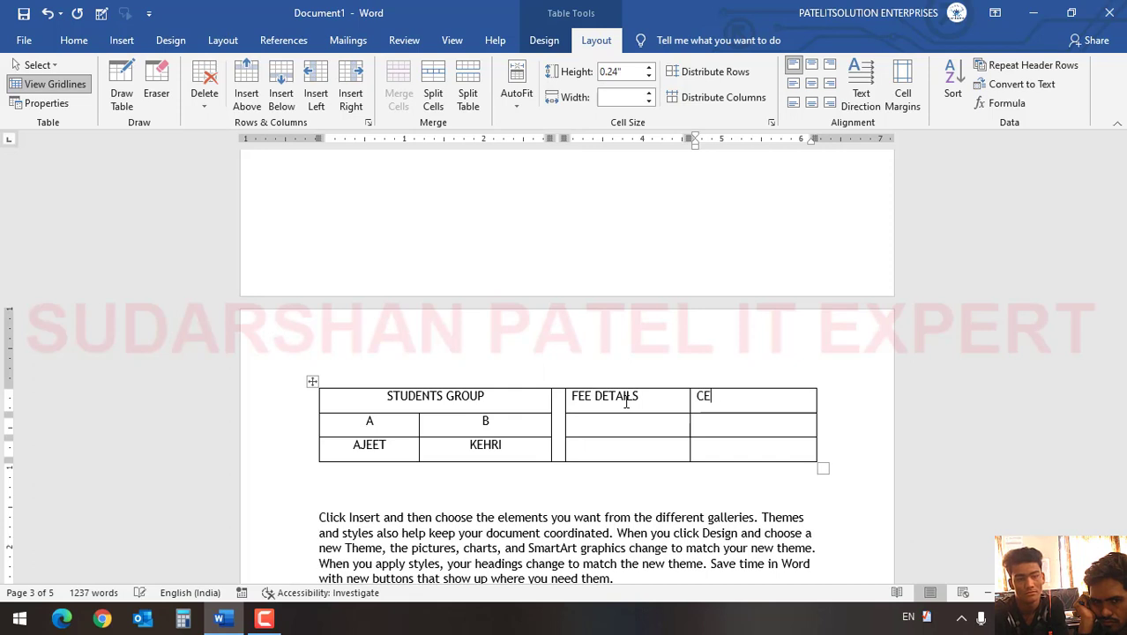
{"action": "type", "text": "RTIFICATION"}
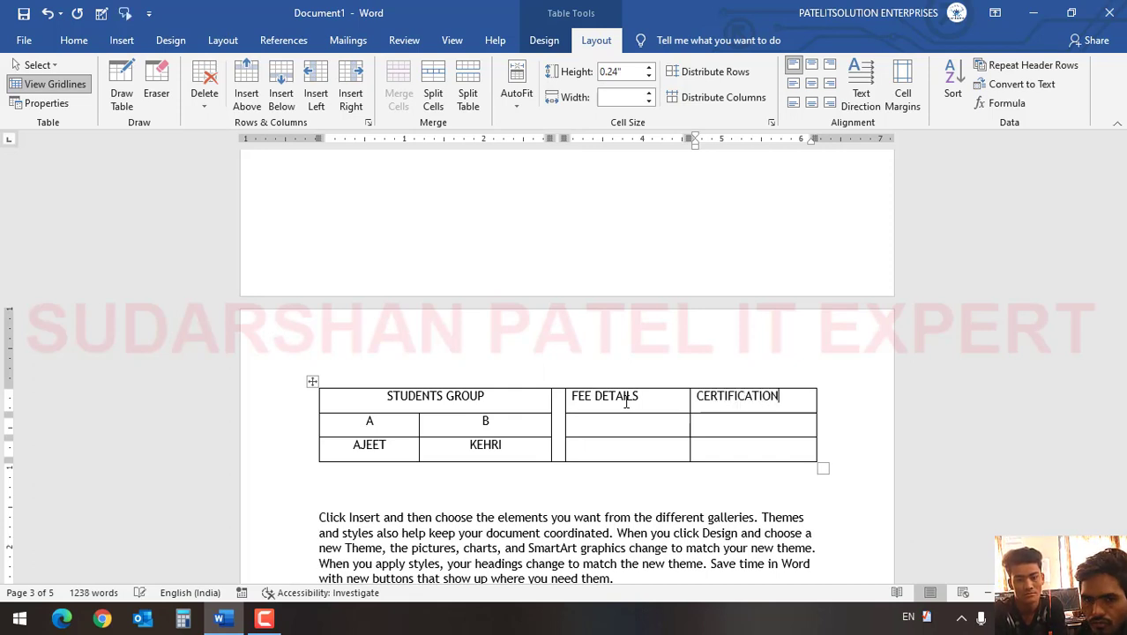
Enter DONE and PENDING under CERTIFICATION, and PAID and PENDING under FEE DETAILS.
{"action": "key", "text": "Down"}
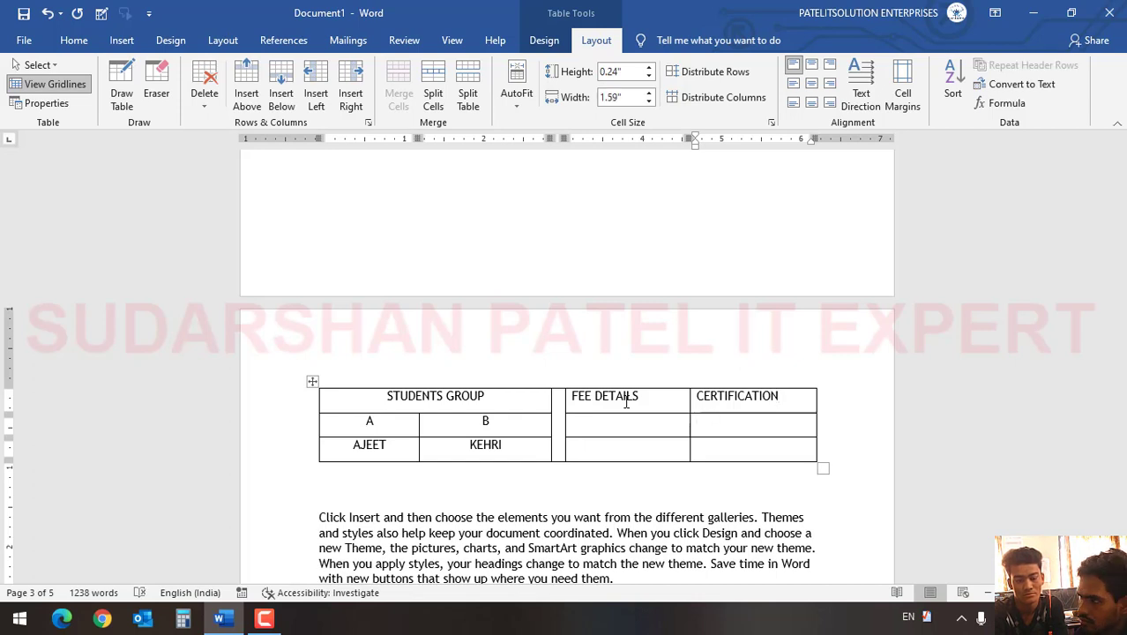
{"action": "type", "text": "DONE"}
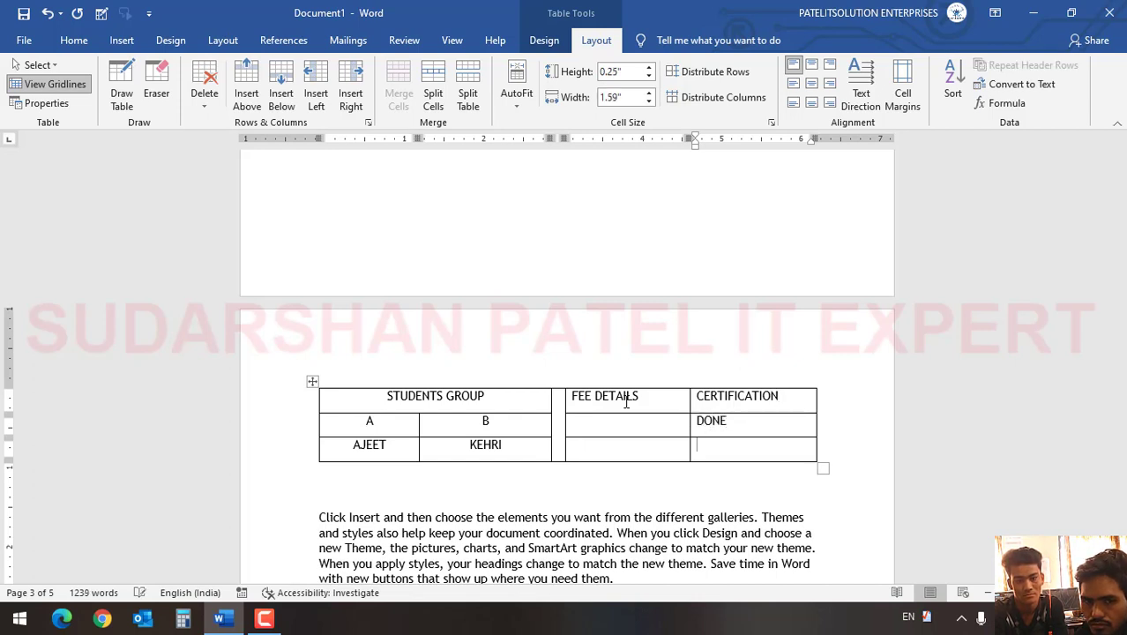
{"action": "type", "text": "ENDING"}
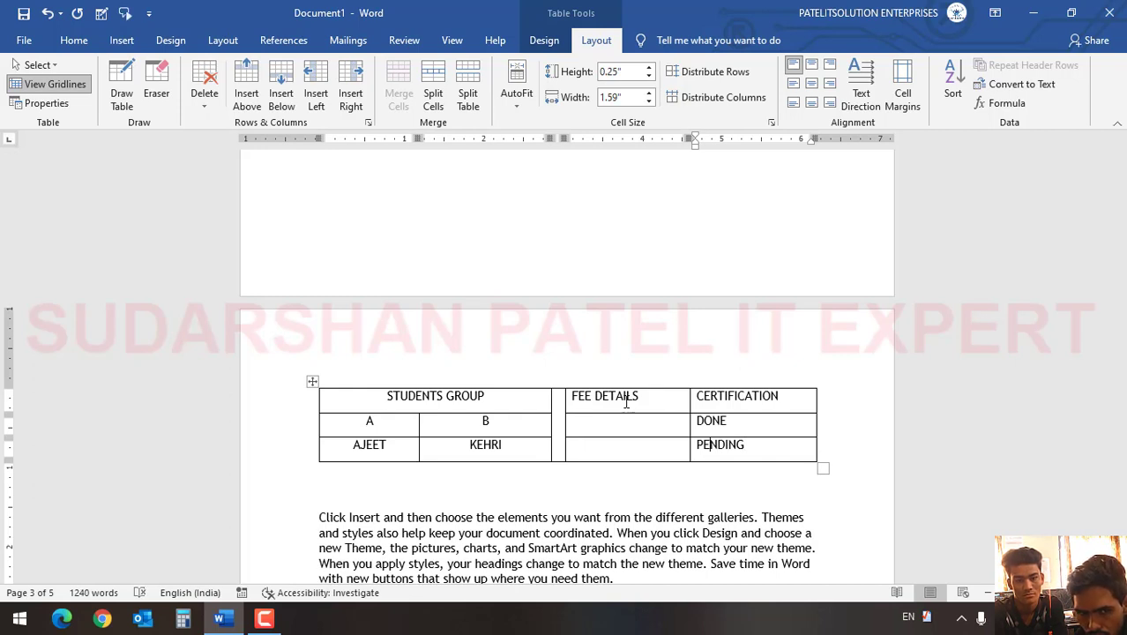
{"action": "key", "text": "Left"}
{"action": "key", "text": "Left"}
{"action": "key", "text": "Right"}
{"action": "key", "text": "Right"}
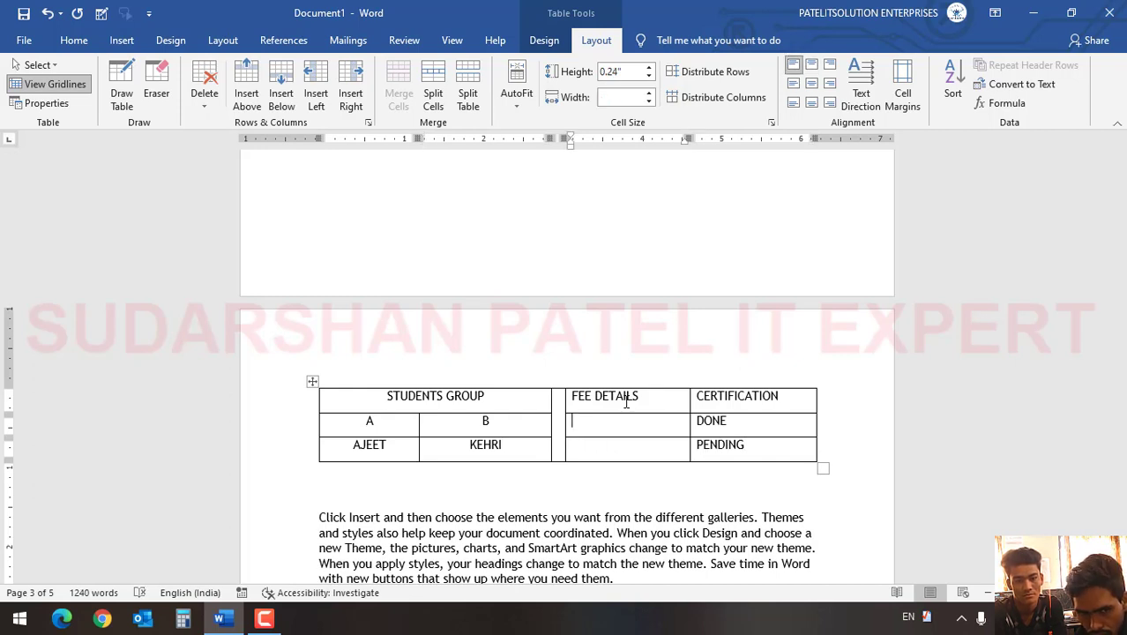
{"action": "type", "text": "PAID"}
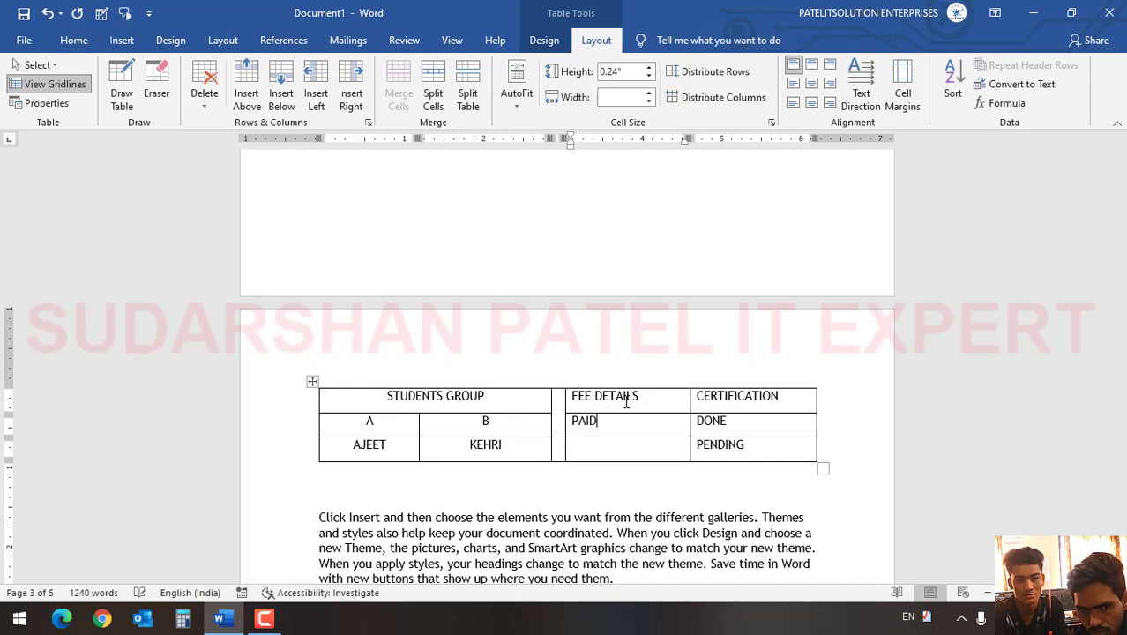
{"action": "key", "text": "Tab"}
{"action": "key", "text": "Tab"}
{"action": "key", "text": "Tab"}
{"action": "key", "text": "Tab"}
{"action": "key", "text": "Tab"}
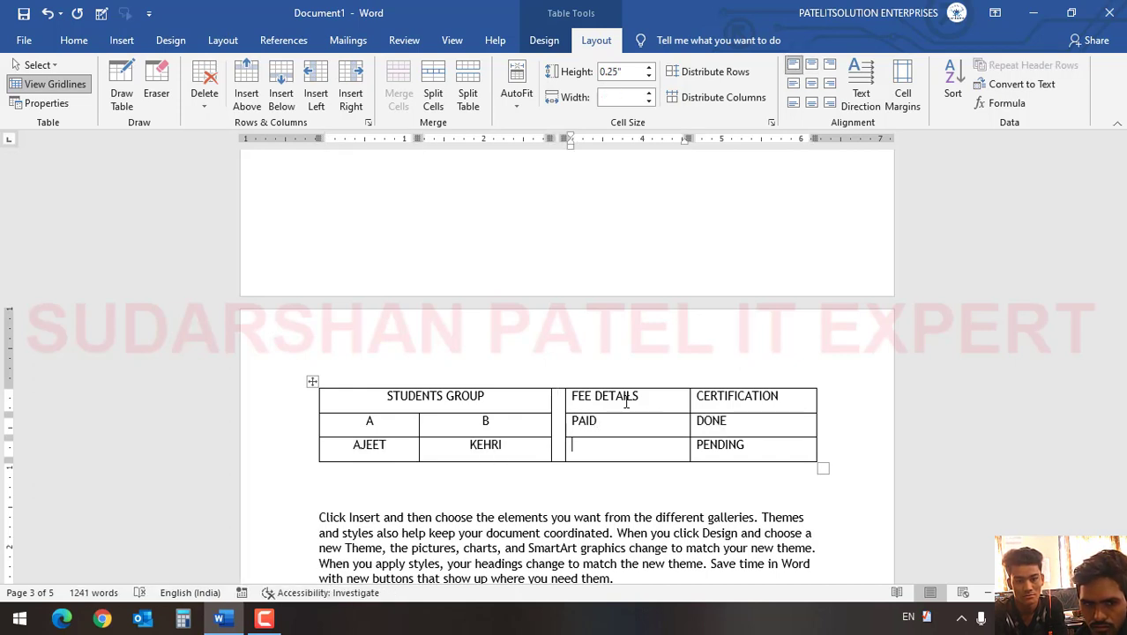
{"action": "key", "text": "Tab"}
{"action": "key", "text": "shift+Tab"}
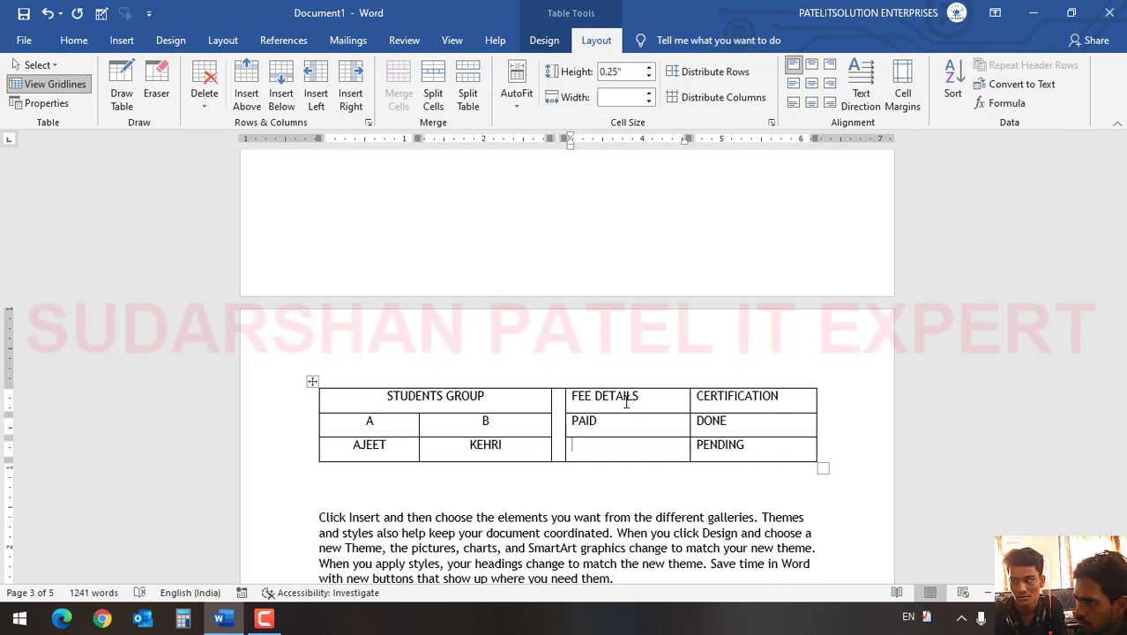
{"action": "key", "text": "Tab"}
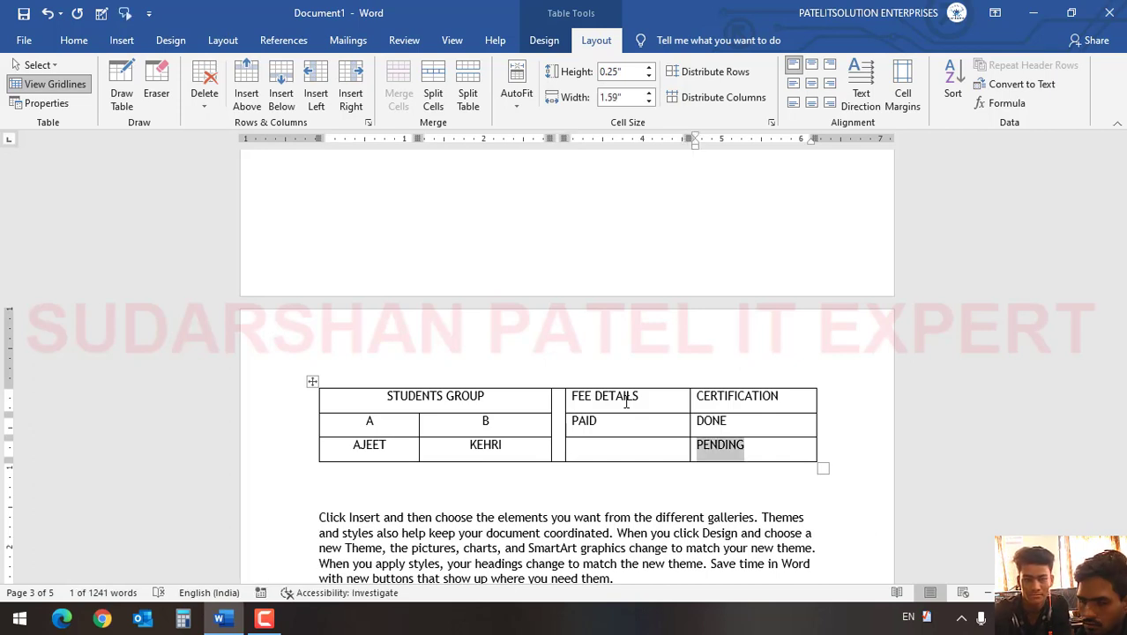
{"action": "key", "text": "shift+Tab"}
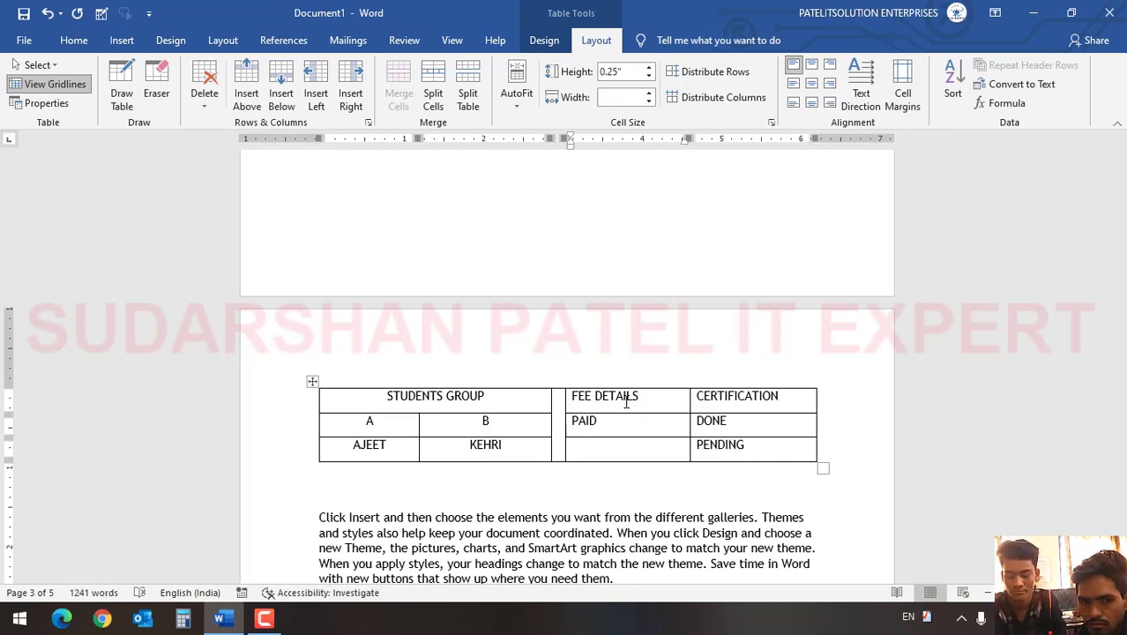
{"action": "type", "text": "PENDING"}
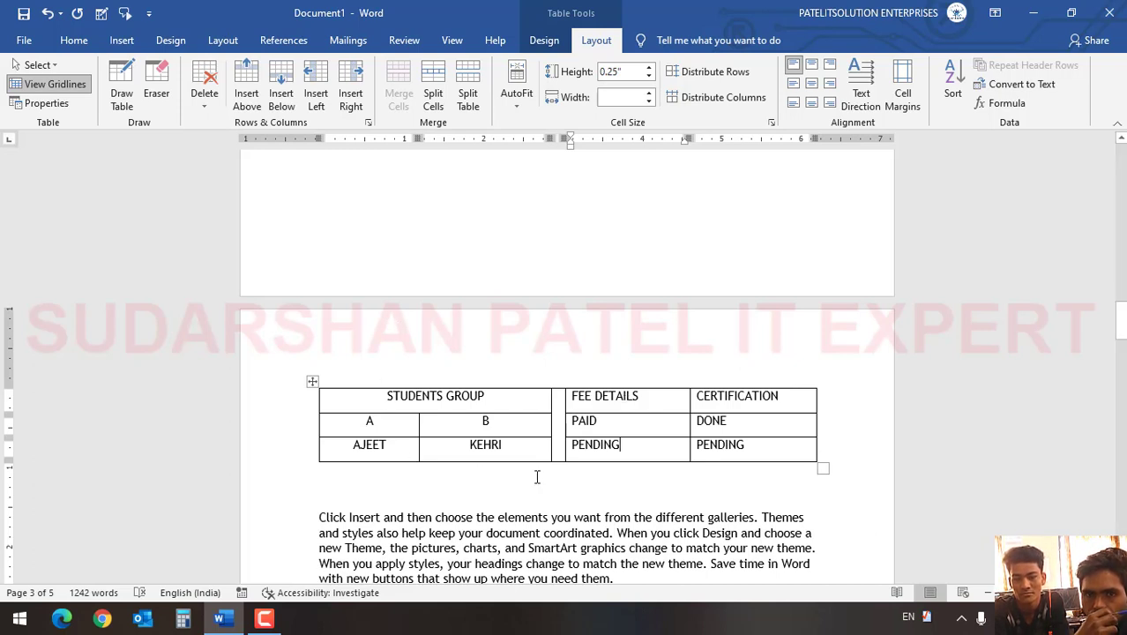
{"action": "left_click", "coordinate": [558, 398]}
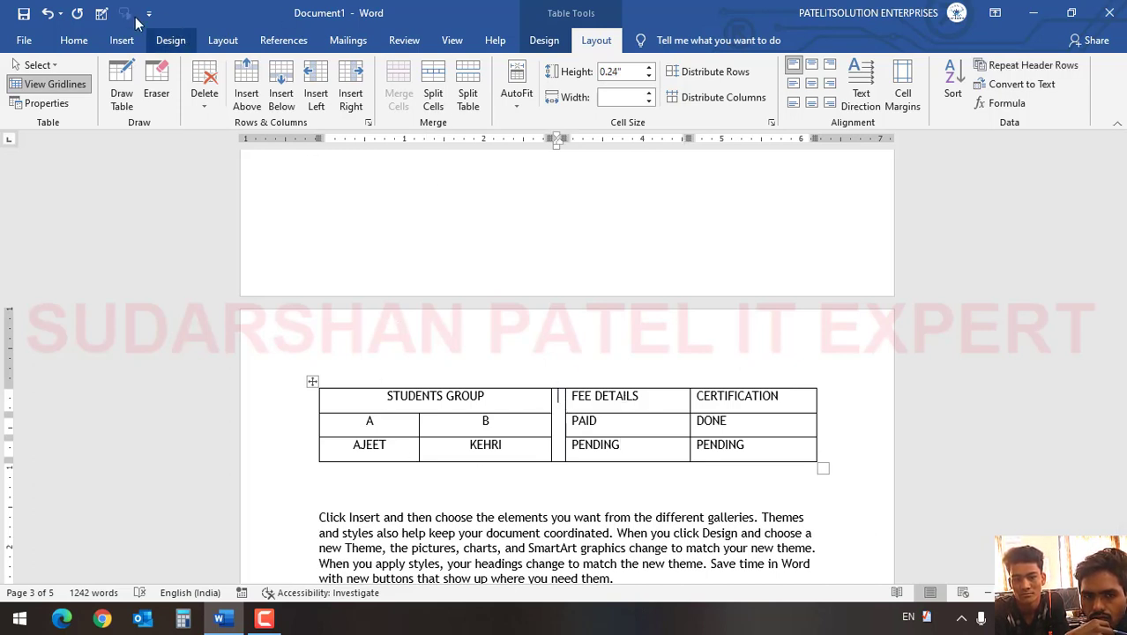
{"action": "left_click", "coordinate": [74, 41]}
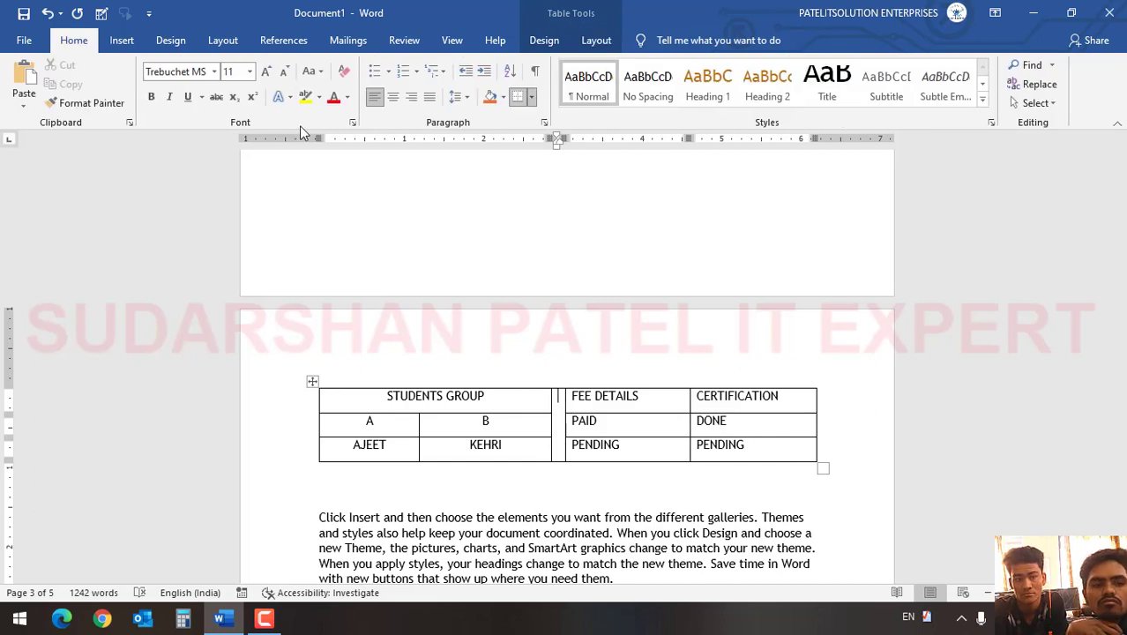
{"action": "left_click", "coordinate": [559, 381]}
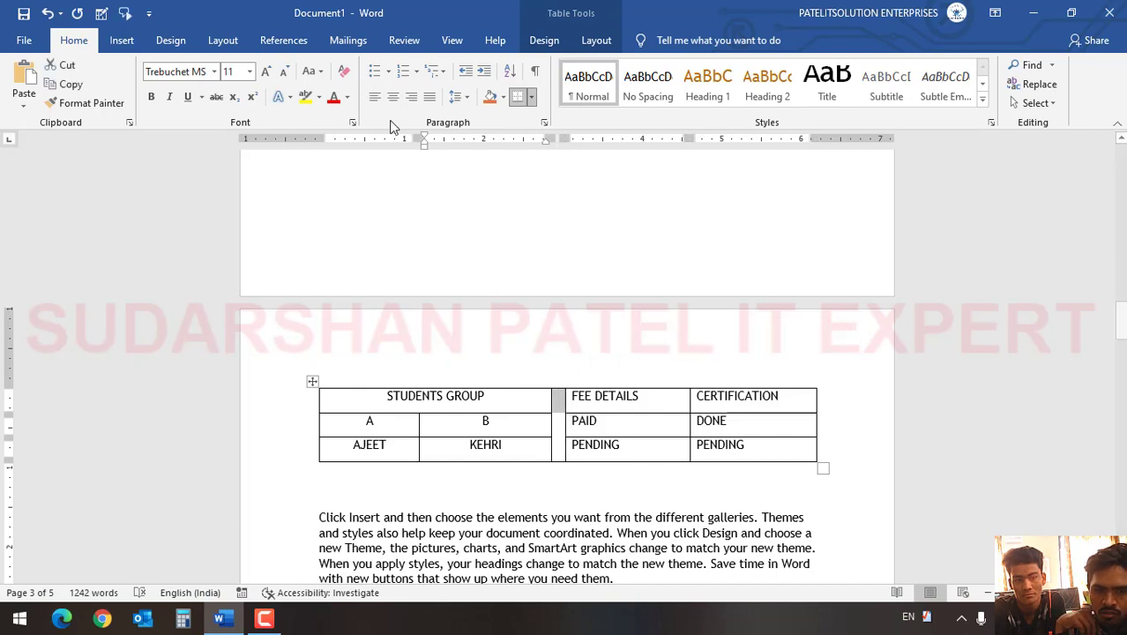
{"action": "left_click", "coordinate": [490, 97]}
{"action": "left_click", "coordinate": [602, 424]}
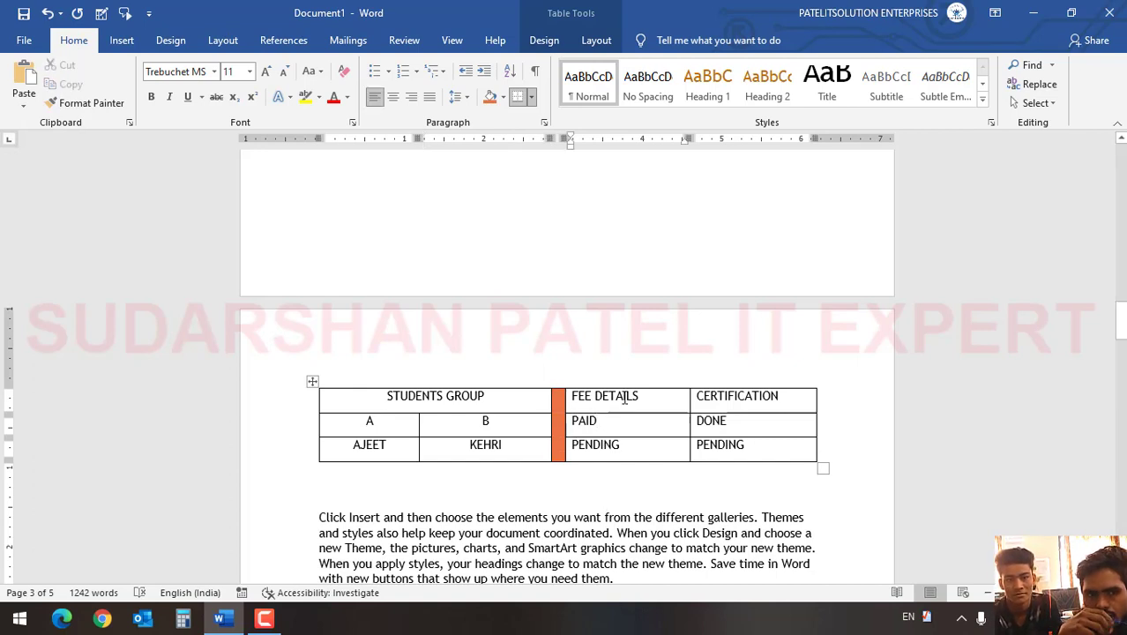
{"action": "key", "text": "ctrl+z"}
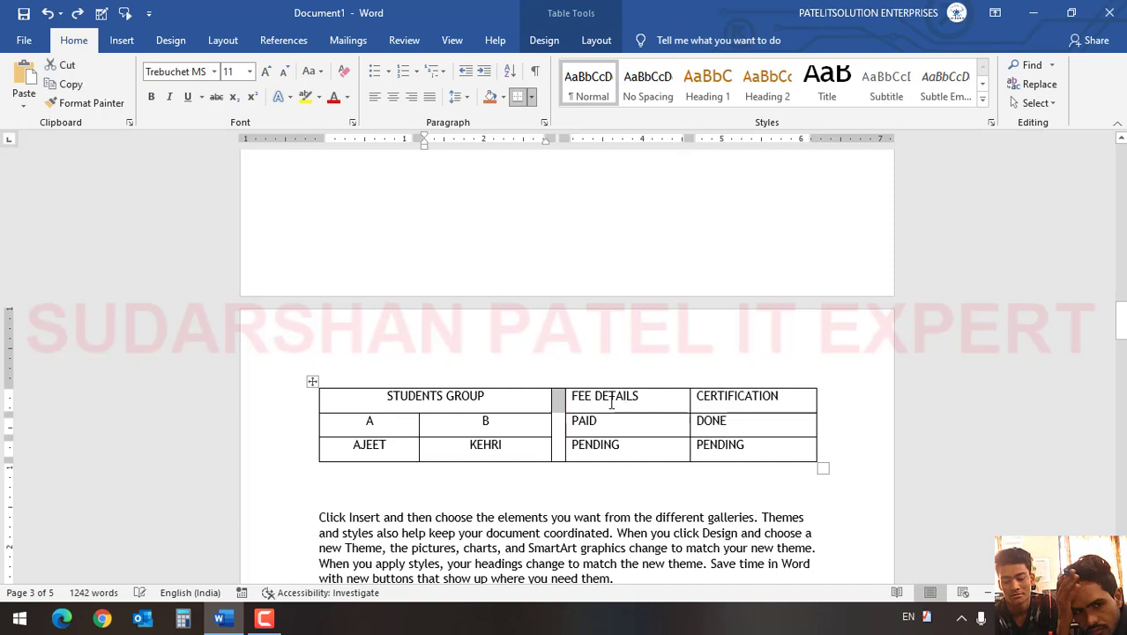
{"action": "left_click", "coordinate": [561, 412]}
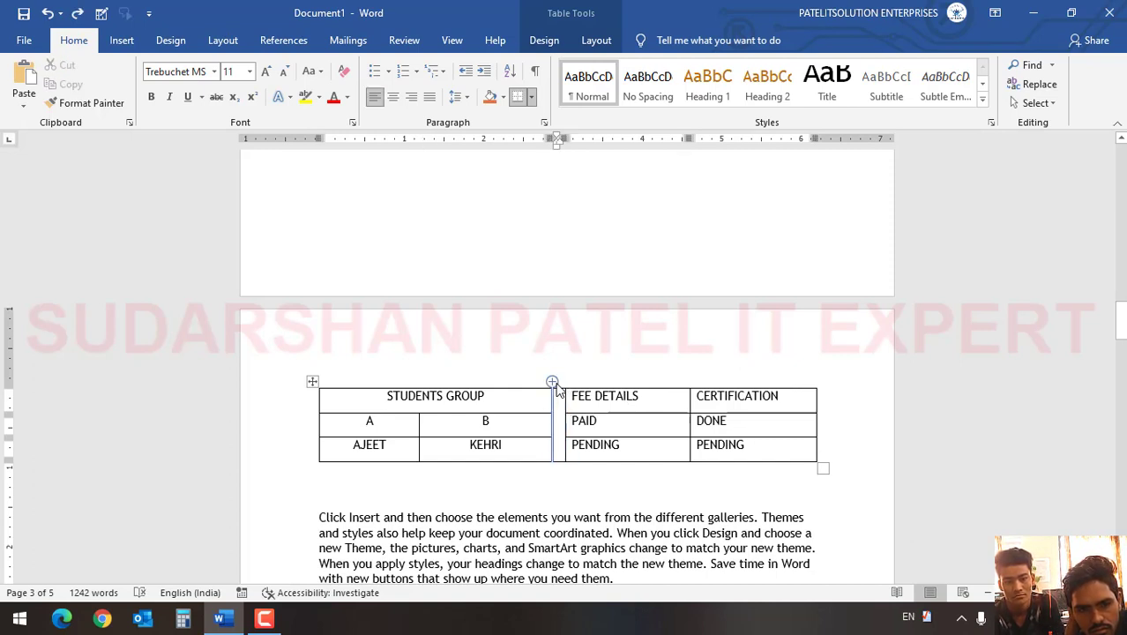
{"action": "left_click", "coordinate": [552, 382]}
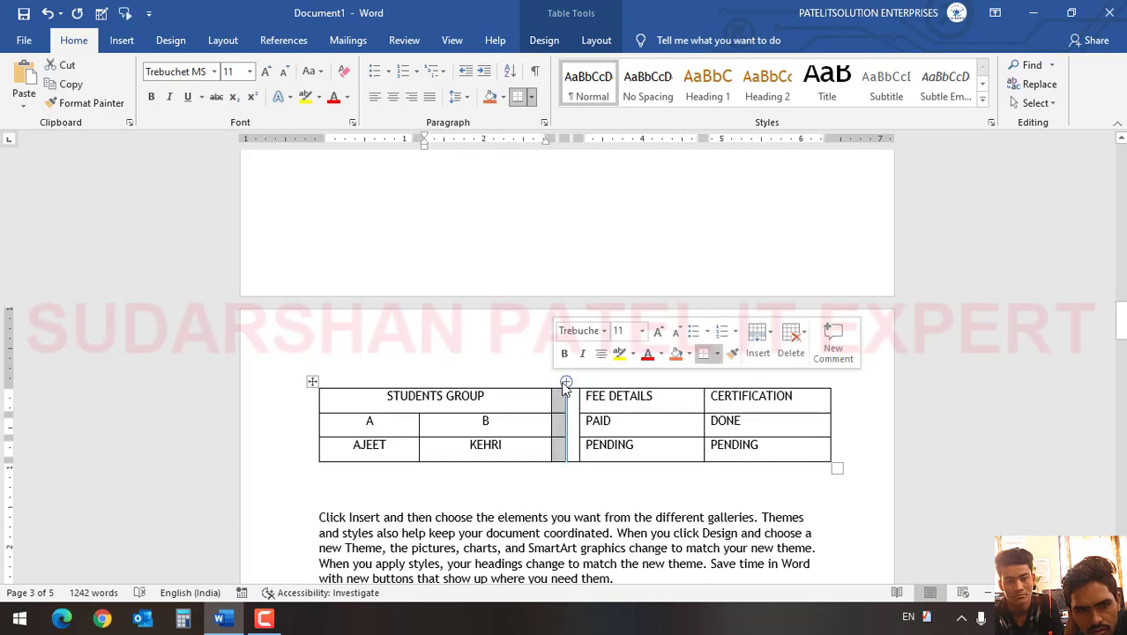
{"action": "left_click", "coordinate": [567, 383]}
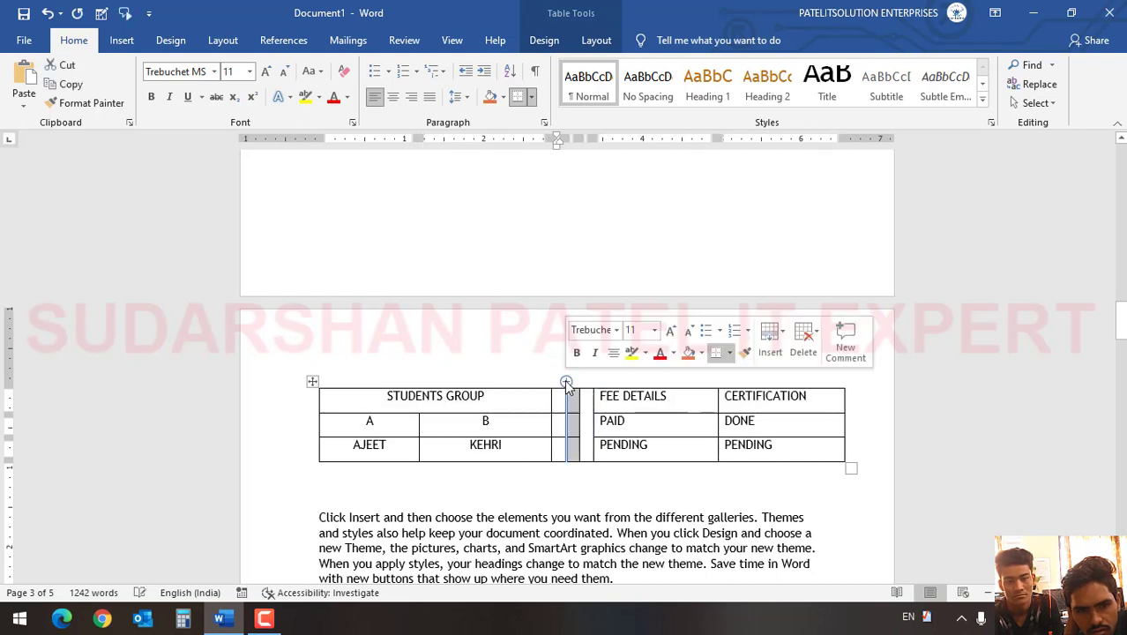
{"action": "left_click", "coordinate": [595, 445]}
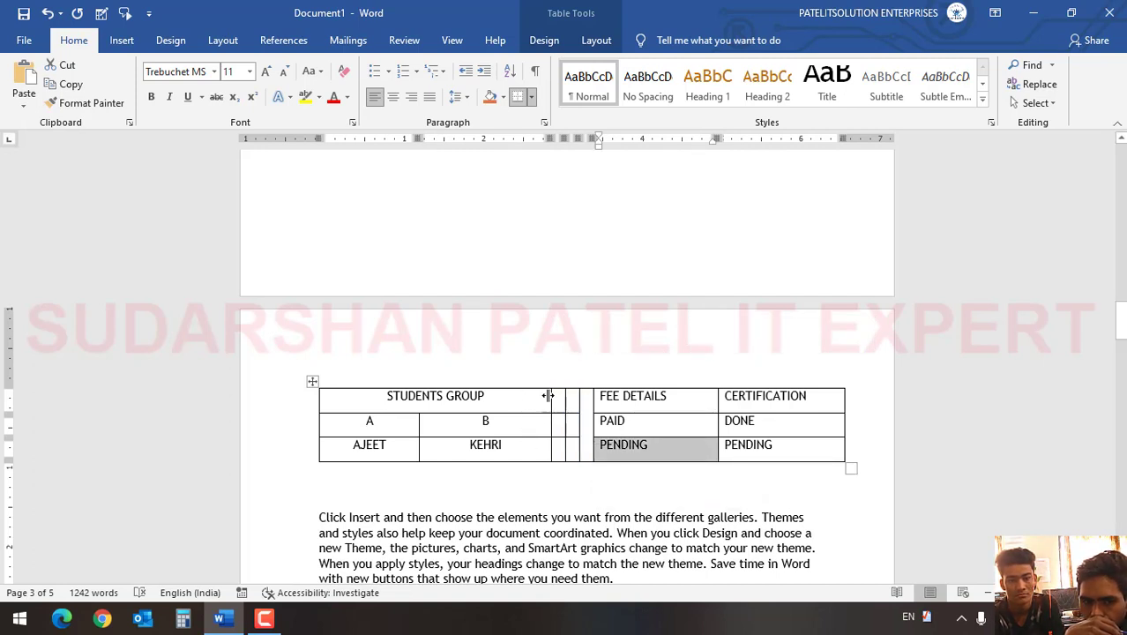
{"action": "key", "text": "ctrl+z"}
{"action": "key", "text": "ctrl+z"}
{"action": "key", "text": "ctrl+z"}
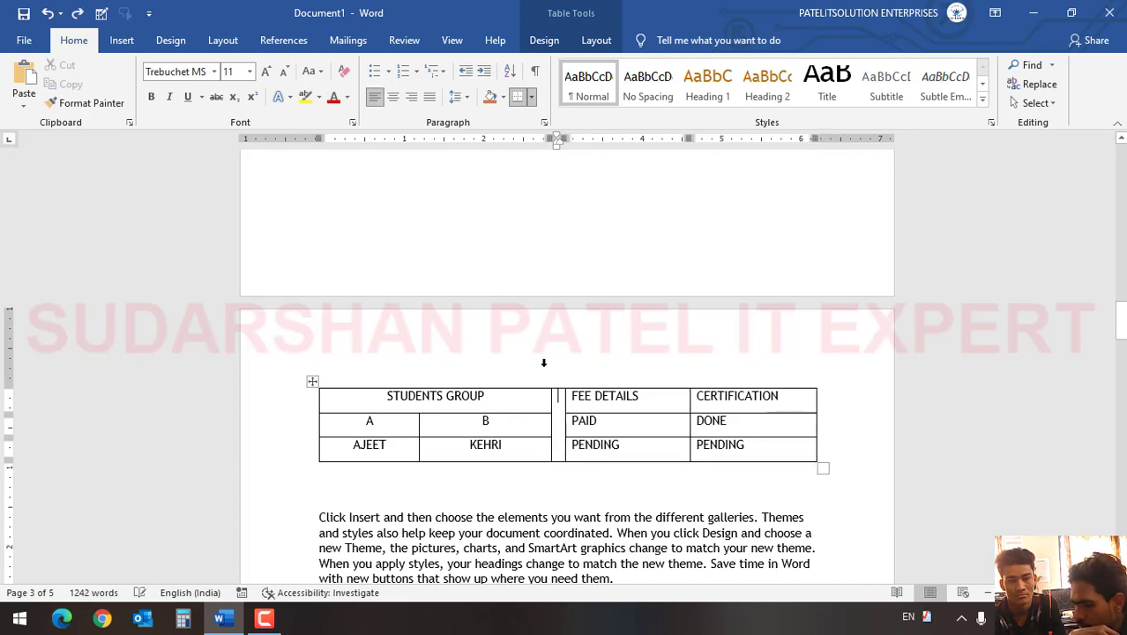
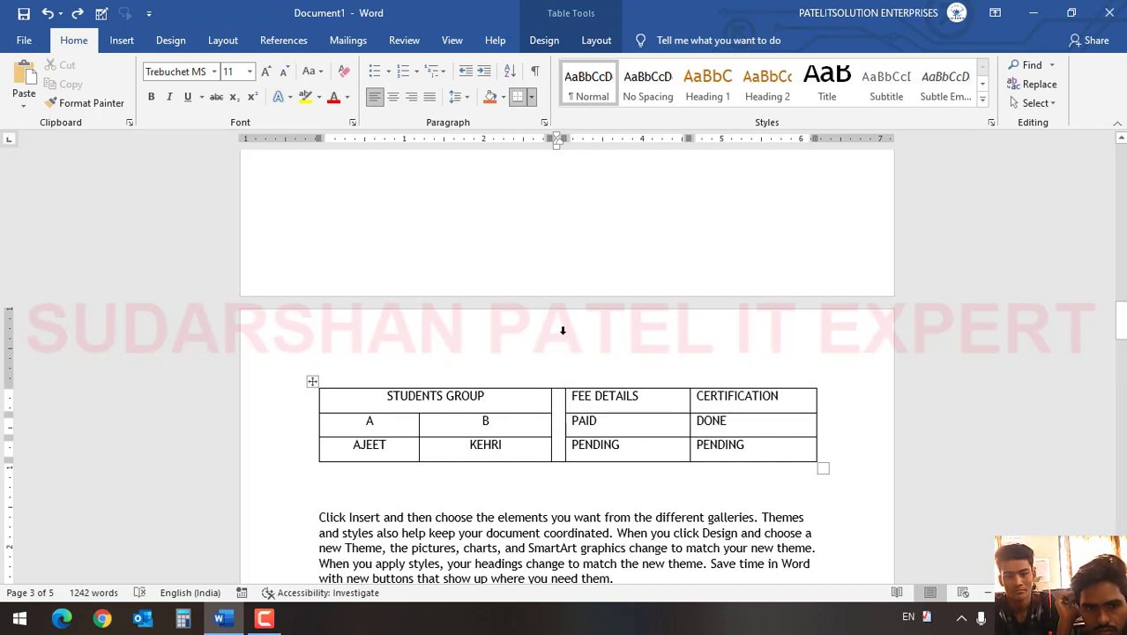
Give the narrow empty spacer column between the table halves orange shading.
{"action": "left_click", "coordinate": [562, 331]}
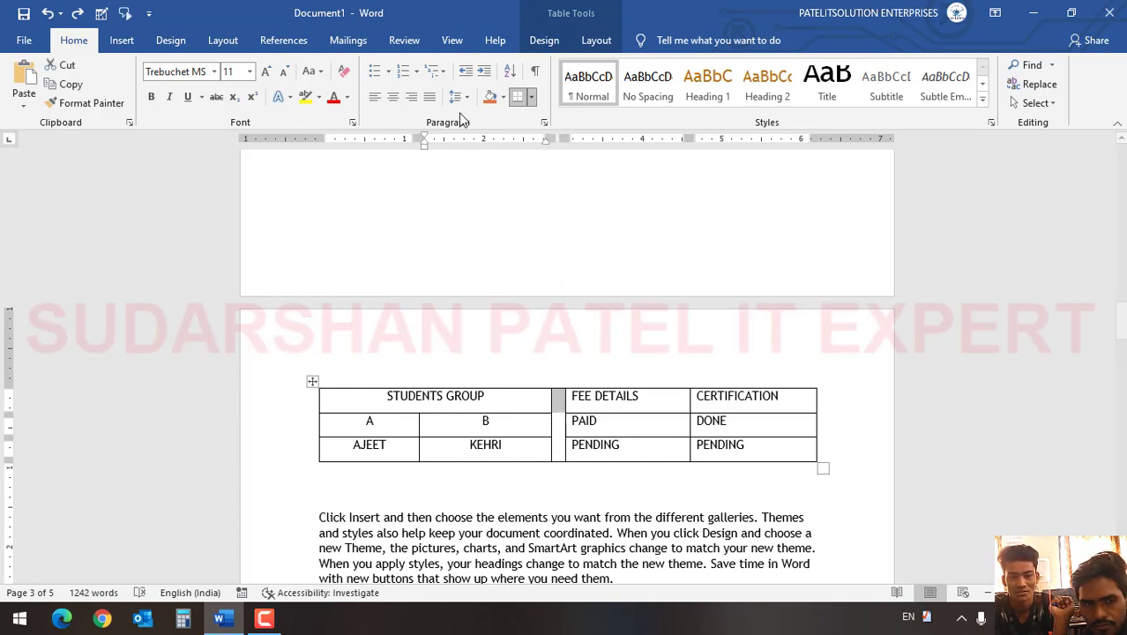
{"action": "left_click", "coordinate": [490, 97]}
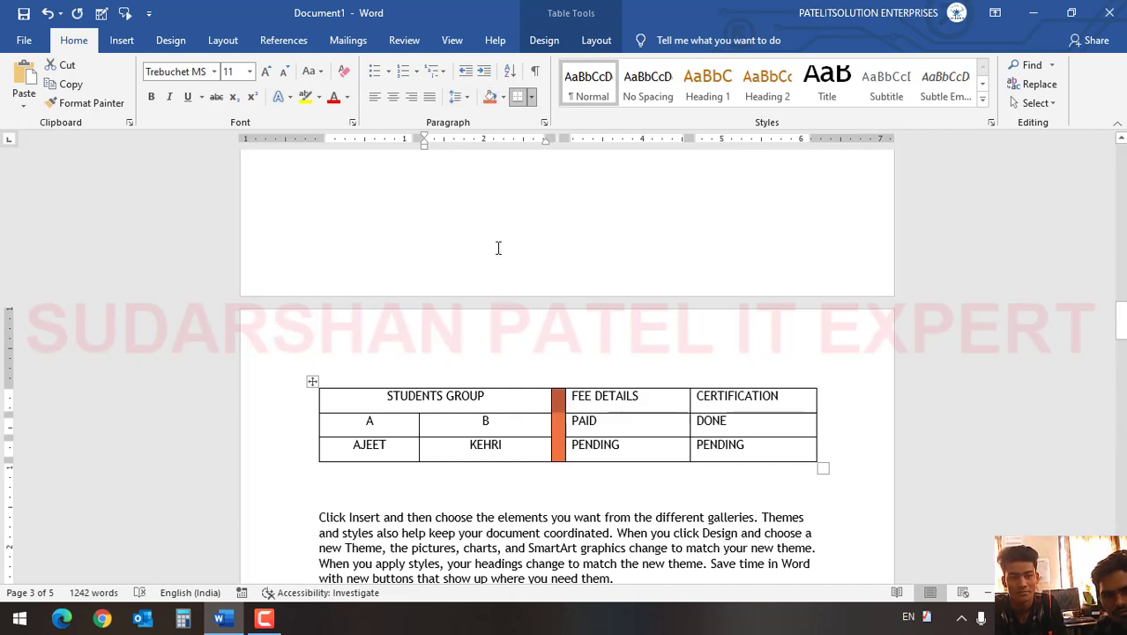
{"action": "left_click", "coordinate": [283, 401]}
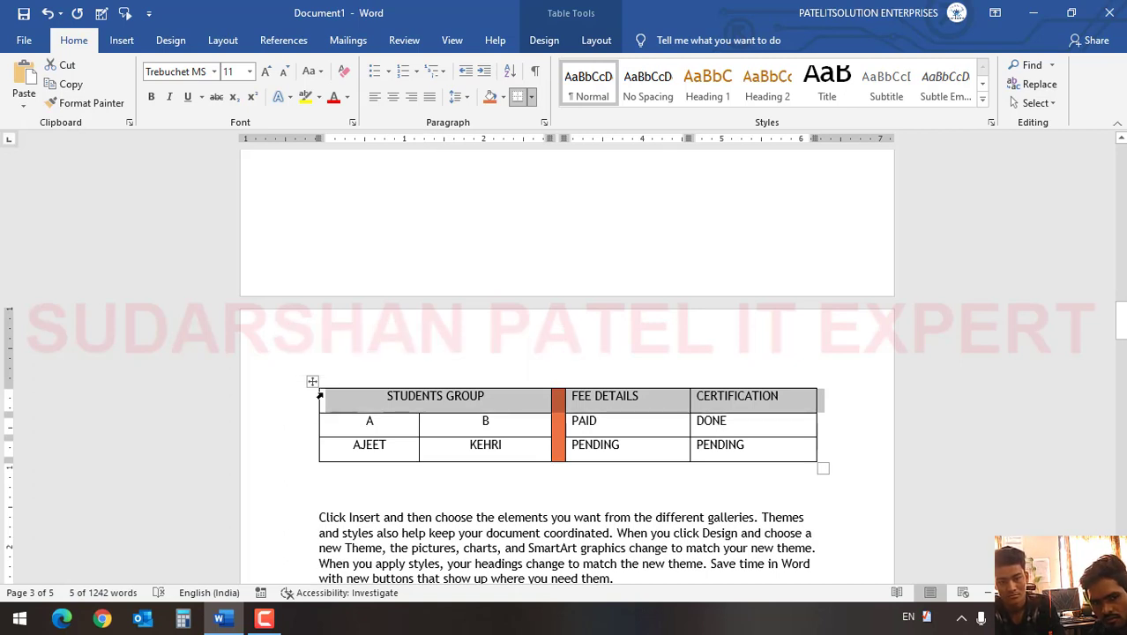
Shade the STUDENTS GROUP header cell gold.
{"action": "left_click", "coordinate": [359, 400]}
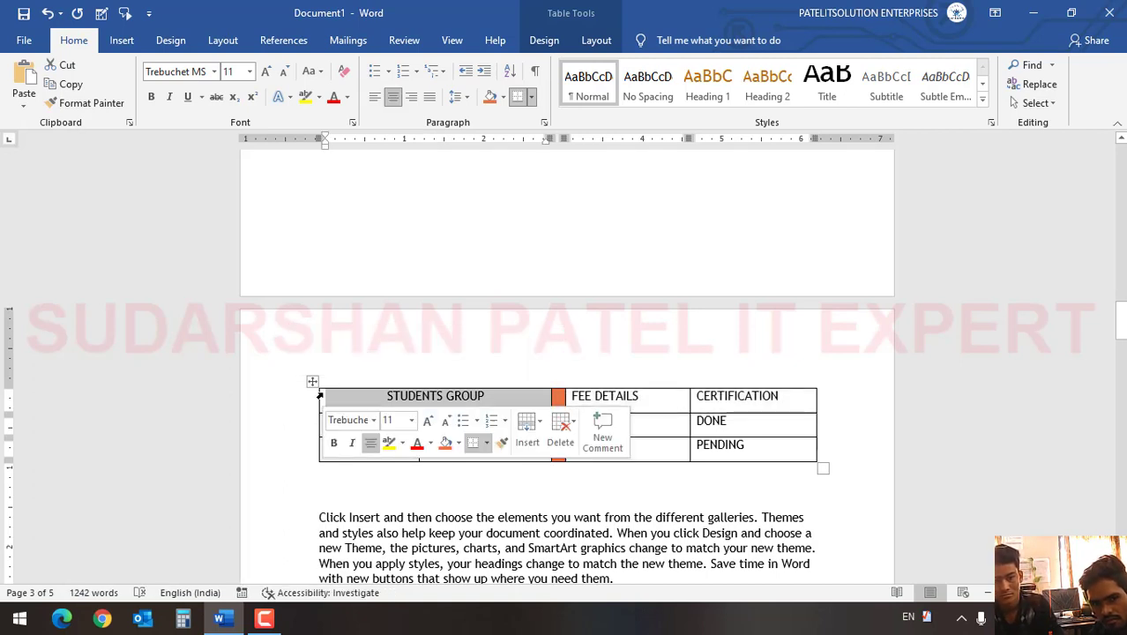
{"action": "left_click", "coordinate": [504, 98]}
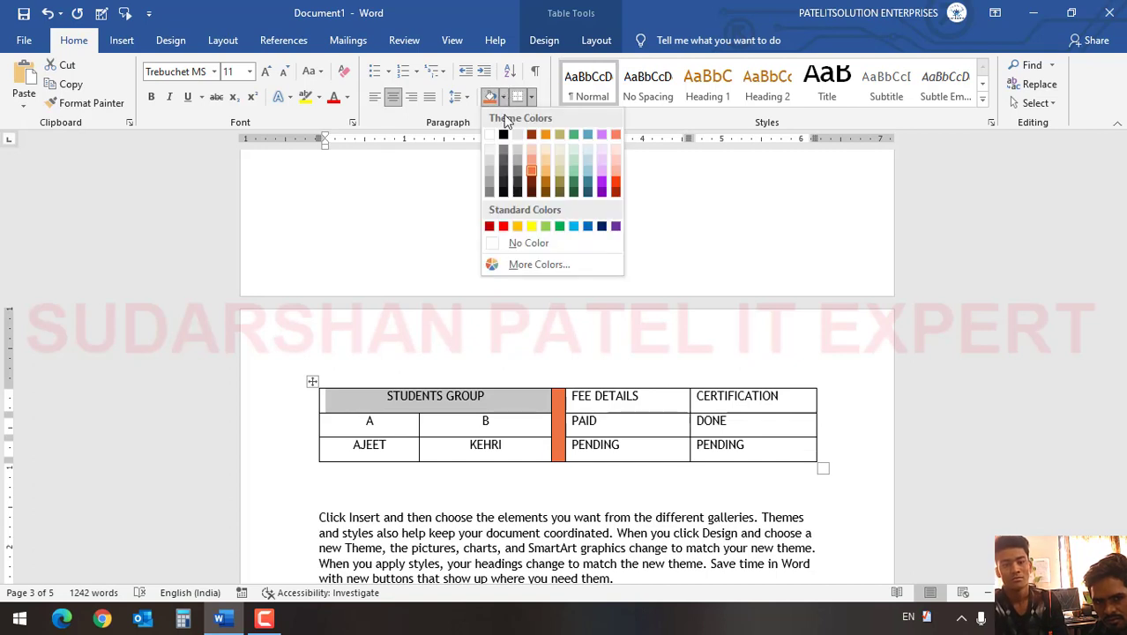
{"action": "left_click", "coordinate": [561, 172]}
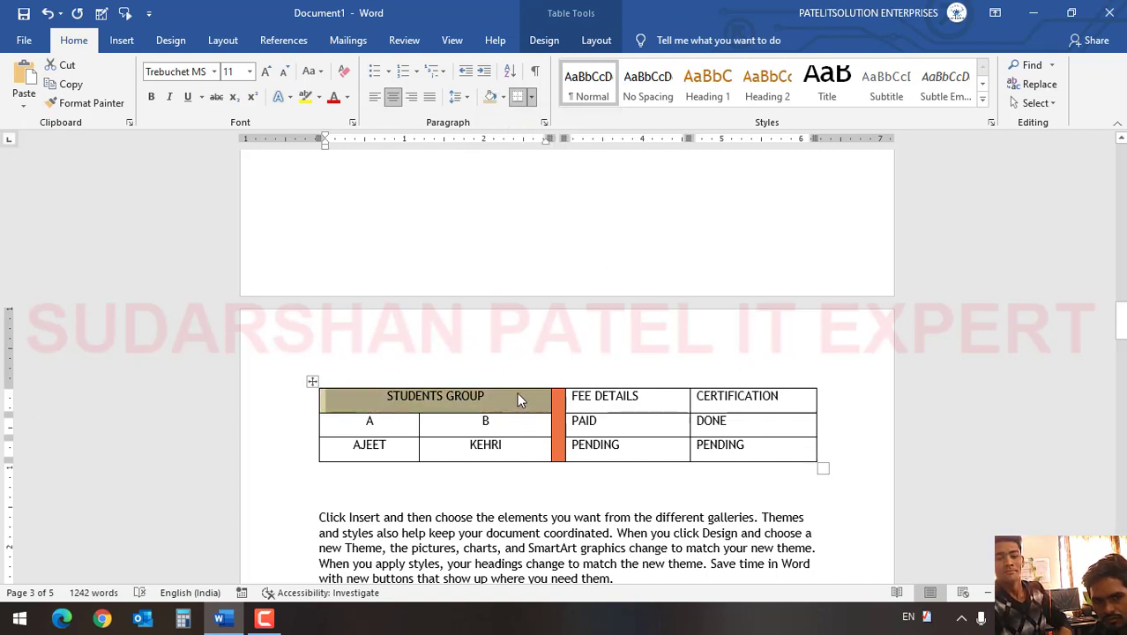
Shade the FEE DETAILS header cell light blue.
{"action": "left_click", "coordinate": [519, 399]}
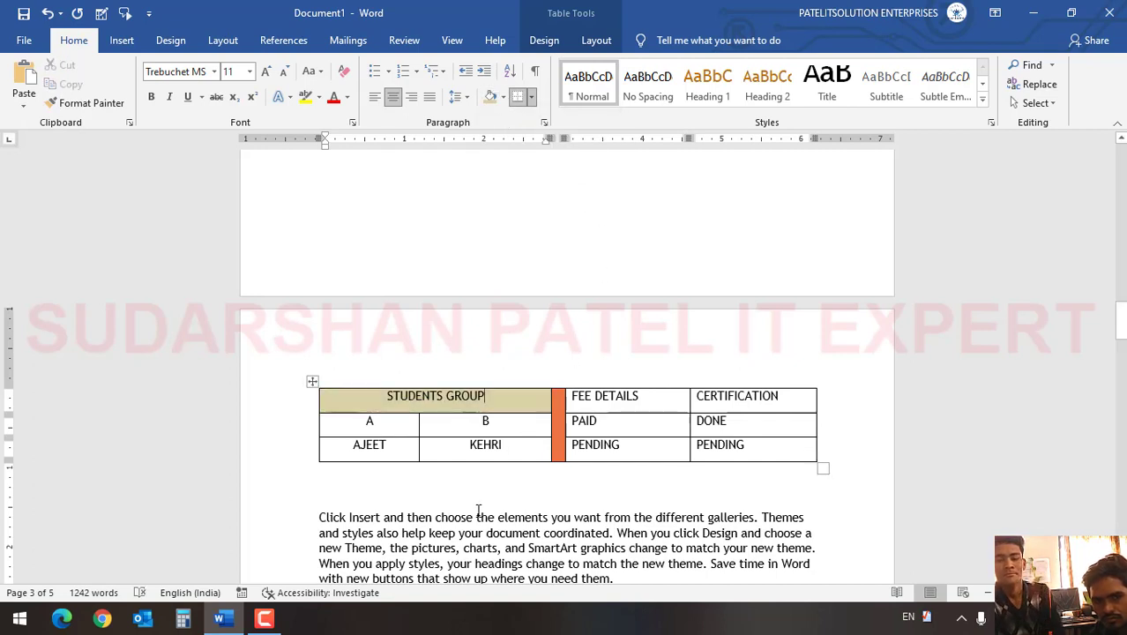
{"action": "left_click", "coordinate": [646, 381]}
{"action": "left_click", "coordinate": [643, 402]}
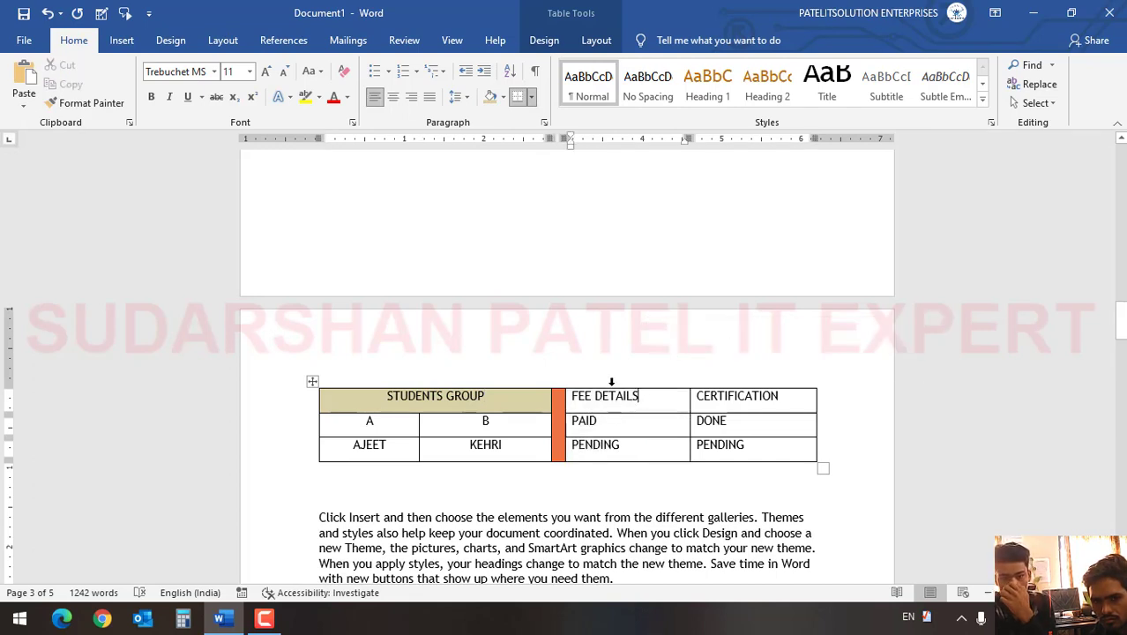
{"action": "left_click", "coordinate": [611, 382]}
{"action": "left_click_drag", "start_coordinate": [653, 396], "coordinate": [569, 397]}
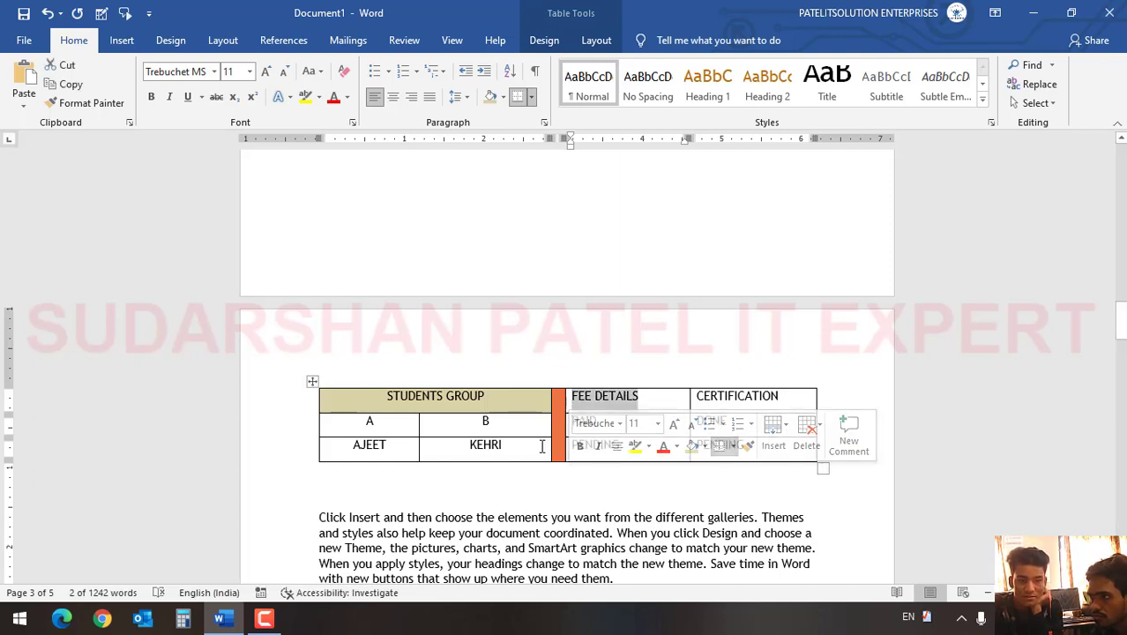
{"action": "left_click", "coordinate": [502, 97]}
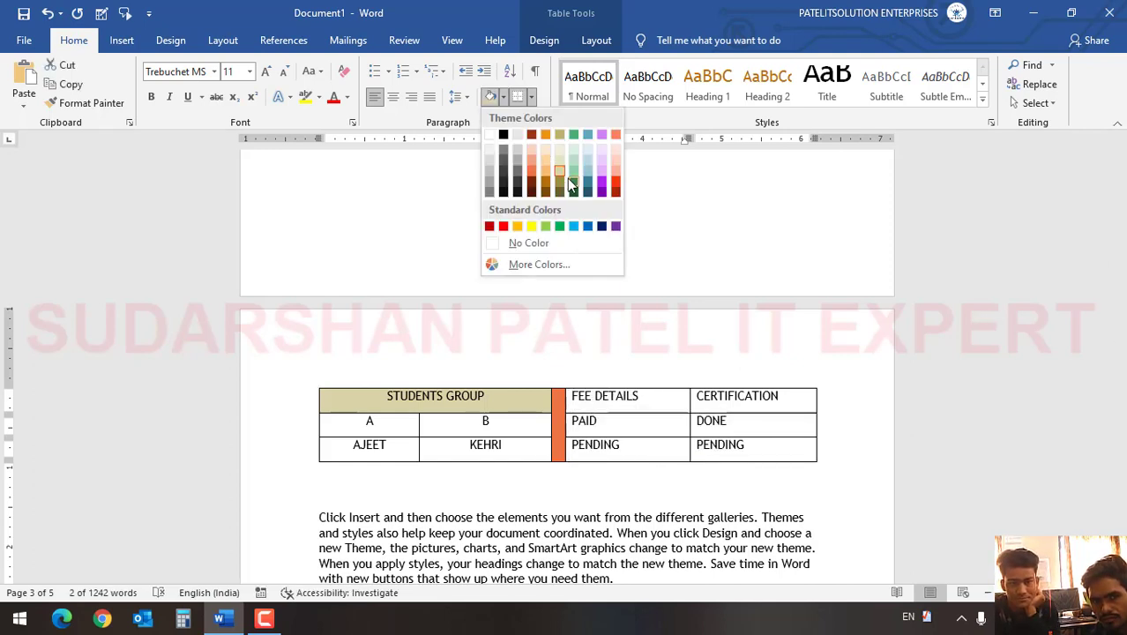
{"action": "left_click", "coordinate": [590, 172]}
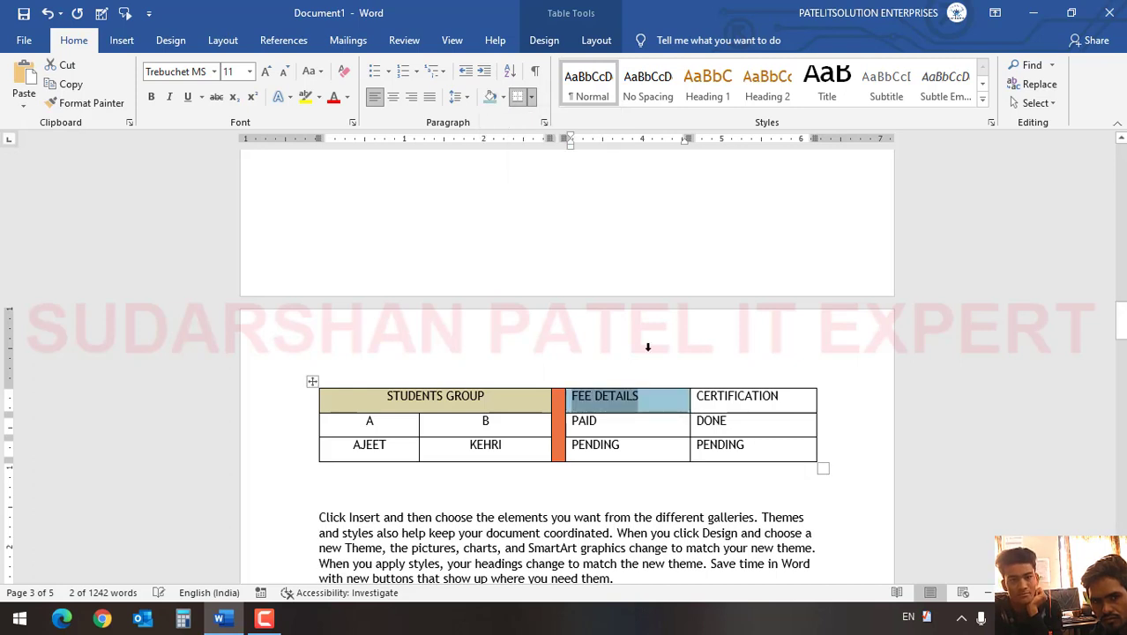
Shade the CERTIFICATION header cell orange.
{"action": "left_click", "coordinate": [709, 397]}
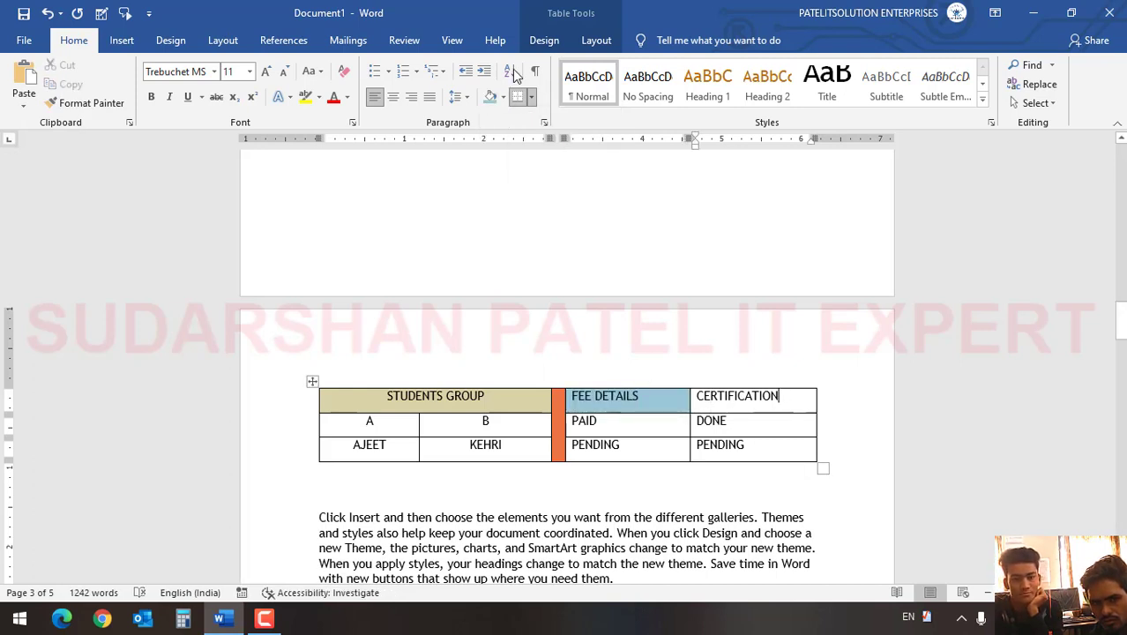
{"action": "left_click", "coordinate": [504, 98]}
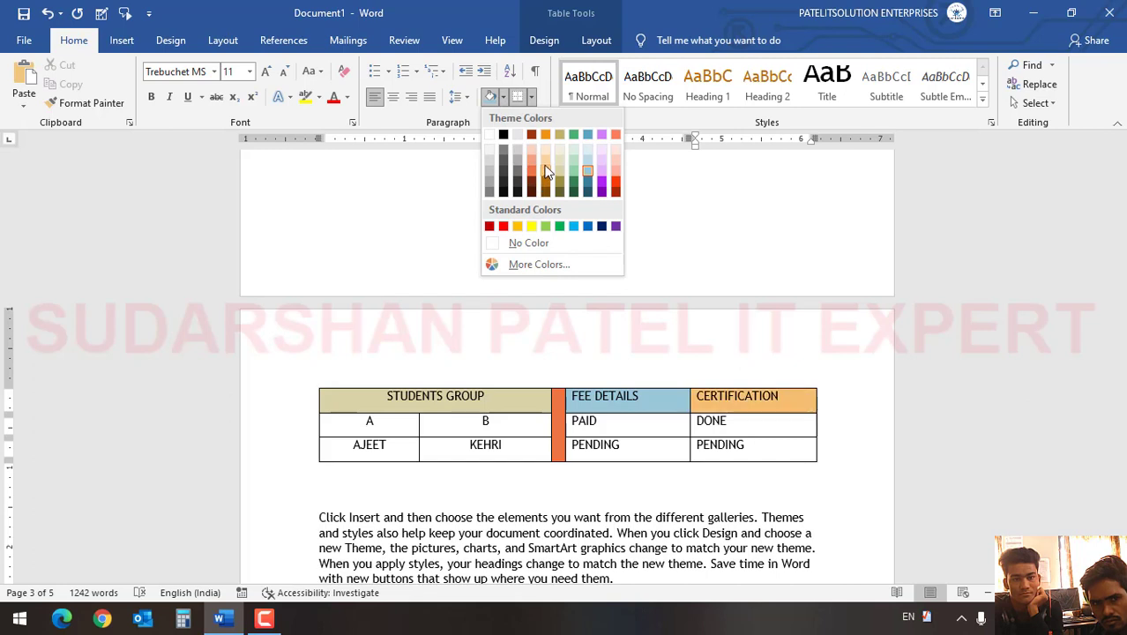
{"action": "left_click", "coordinate": [534, 170]}
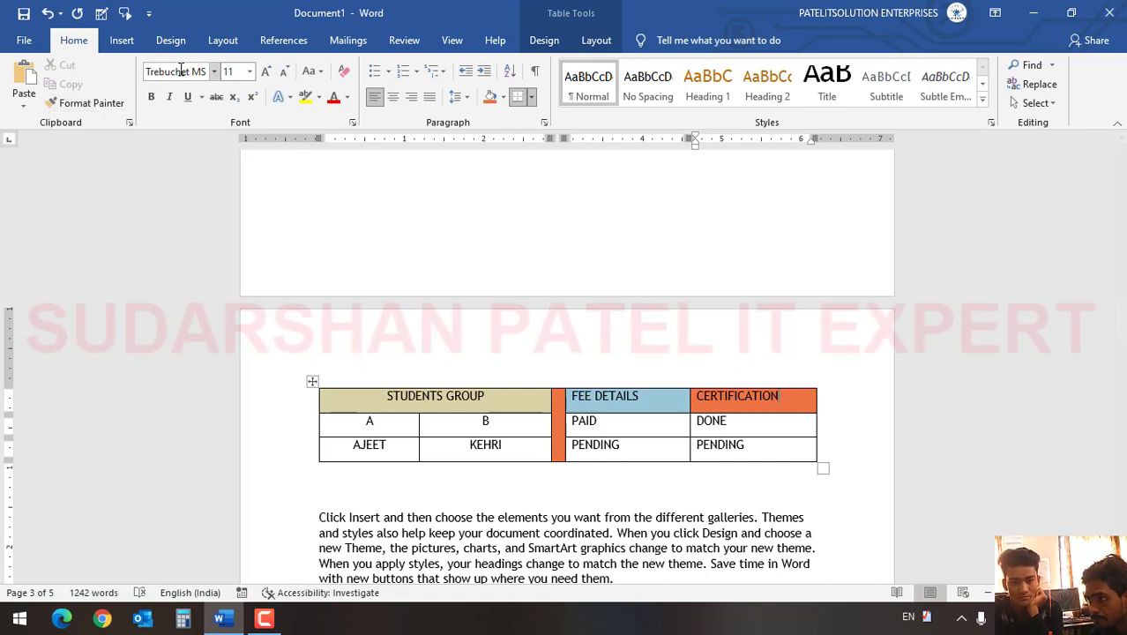
{"action": "left_click", "coordinate": [122, 40]}
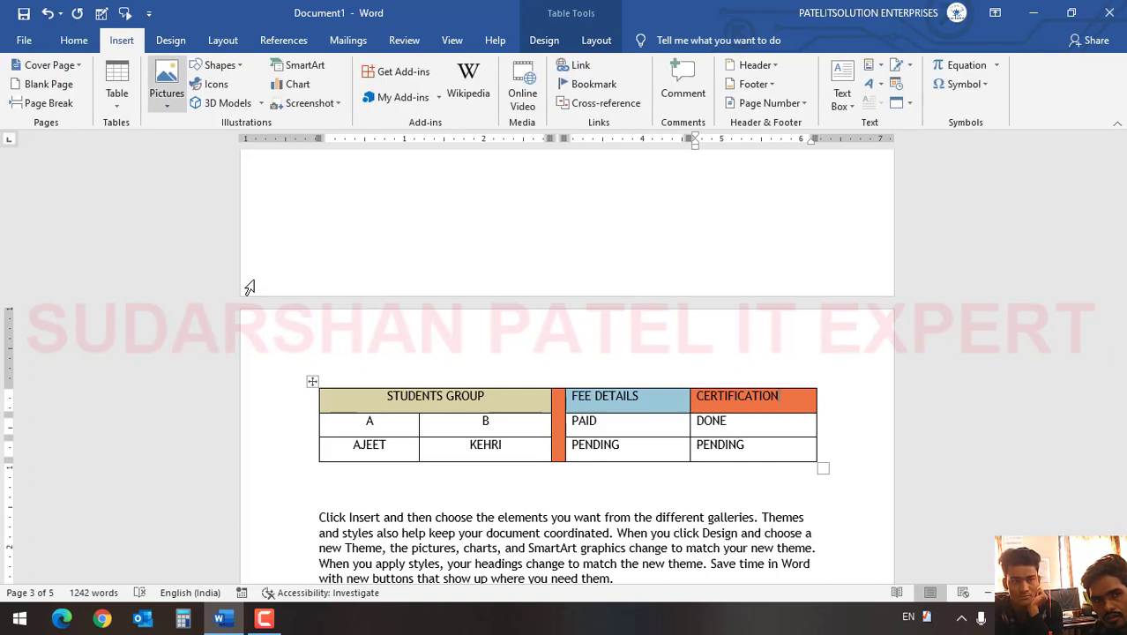
{"action": "left_click", "coordinate": [116, 104]}
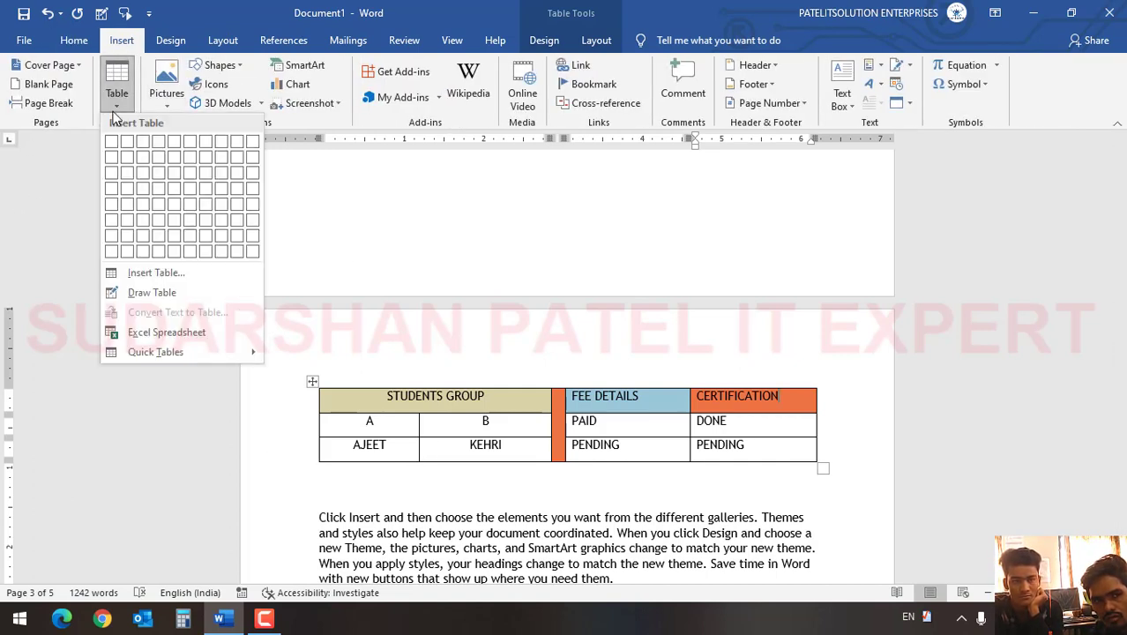
{"action": "left_click", "coordinate": [164, 335]}
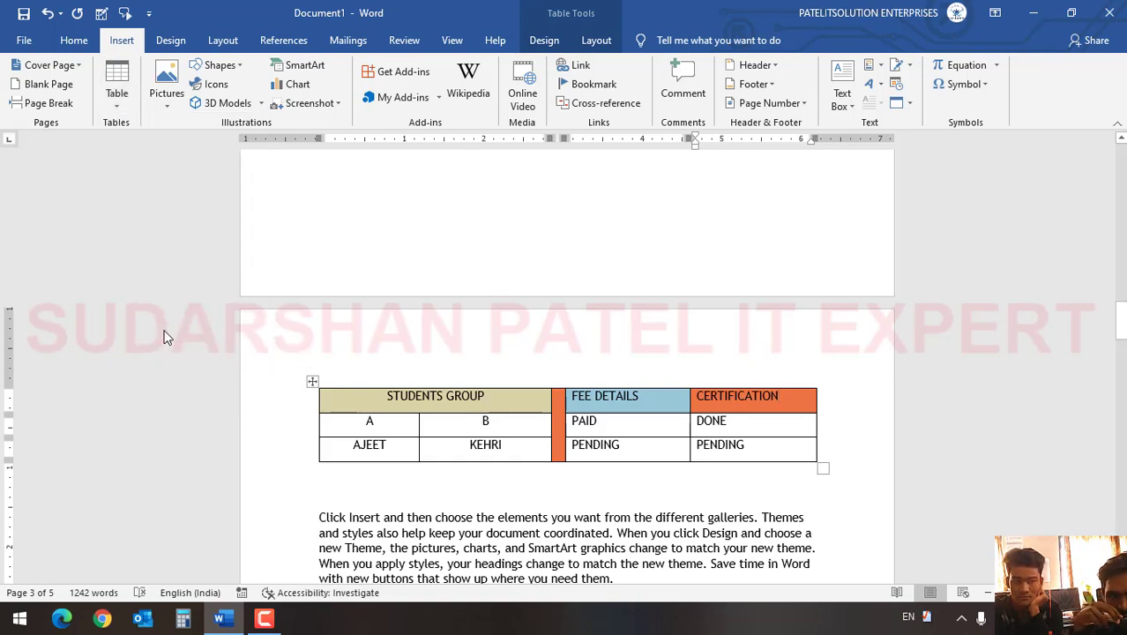
{"action": "scroll", "coordinate": [487, 458], "scroll_direction": "down", "scroll_amount": 3}
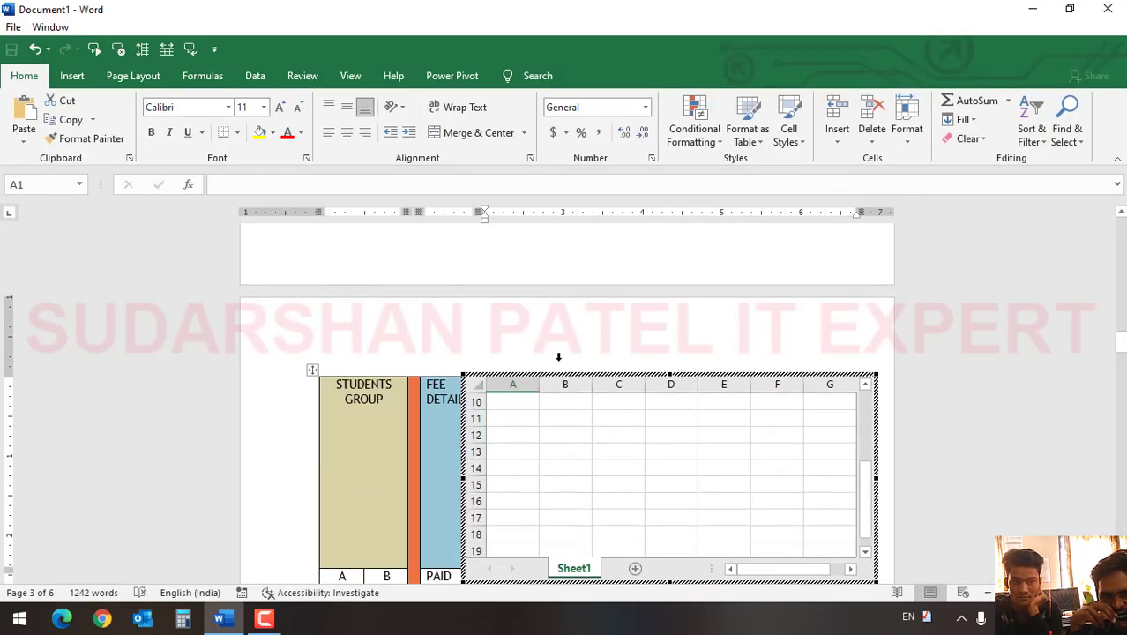
{"action": "scroll", "coordinate": [538, 445], "scroll_direction": "up", "scroll_amount": 3}
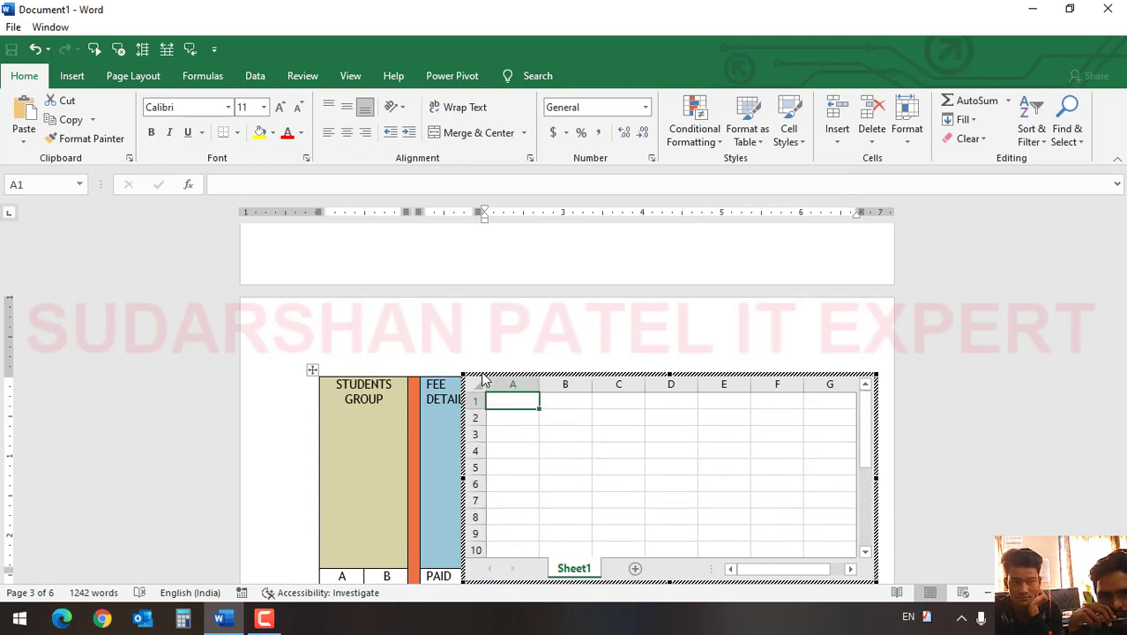
{"action": "scroll", "coordinate": [580, 490], "scroll_direction": "down", "scroll_amount": 4}
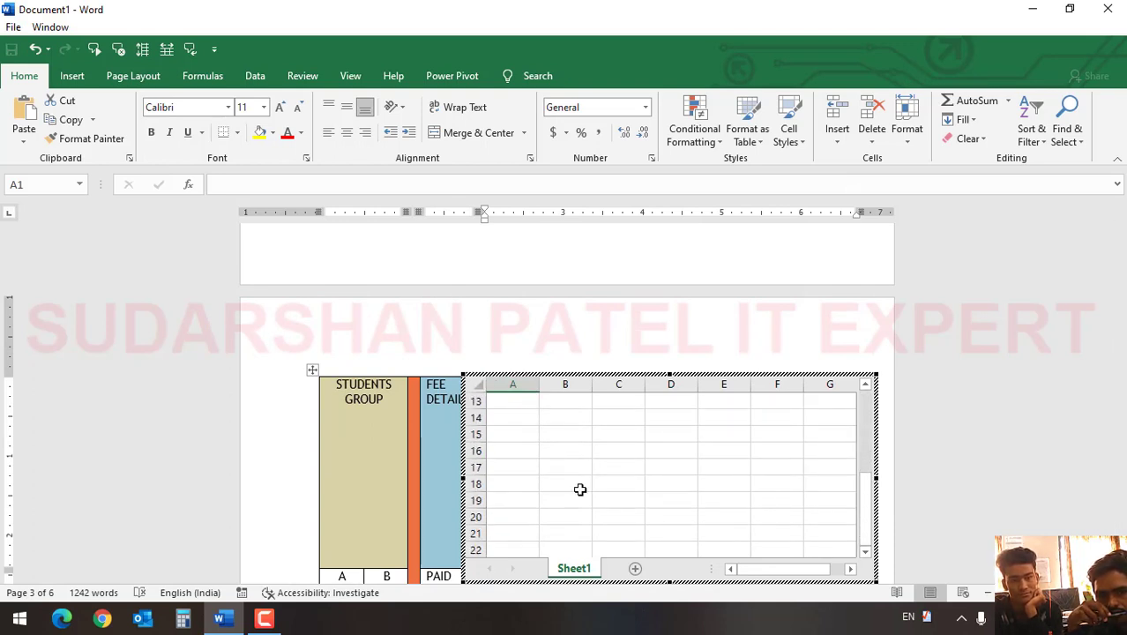
{"action": "scroll", "coordinate": [580, 490], "scroll_direction": "up", "scroll_amount": 4}
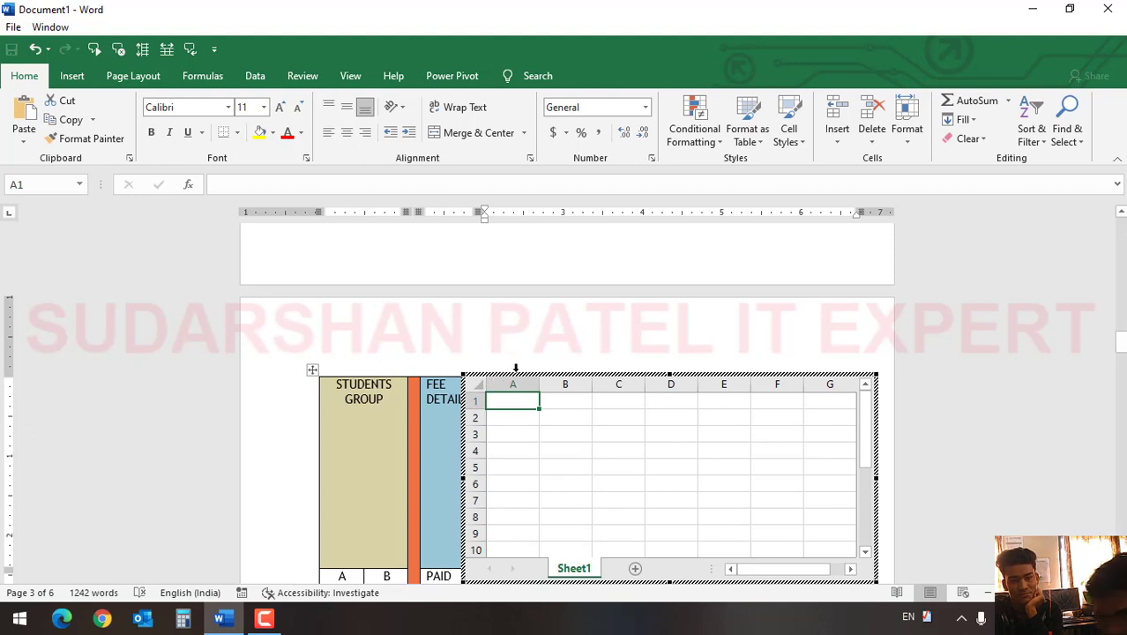
{"action": "scroll", "coordinate": [631, 511], "scroll_direction": "down", "scroll_amount": 7}
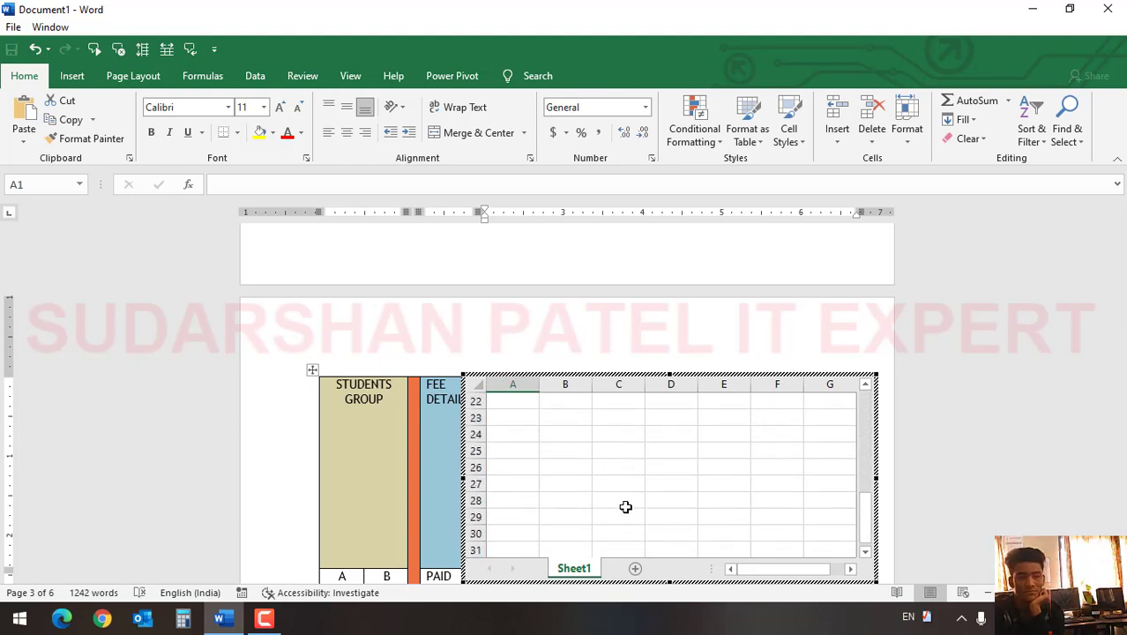
{"action": "scroll", "coordinate": [503, 440], "scroll_direction": "up", "scroll_amount": 7}
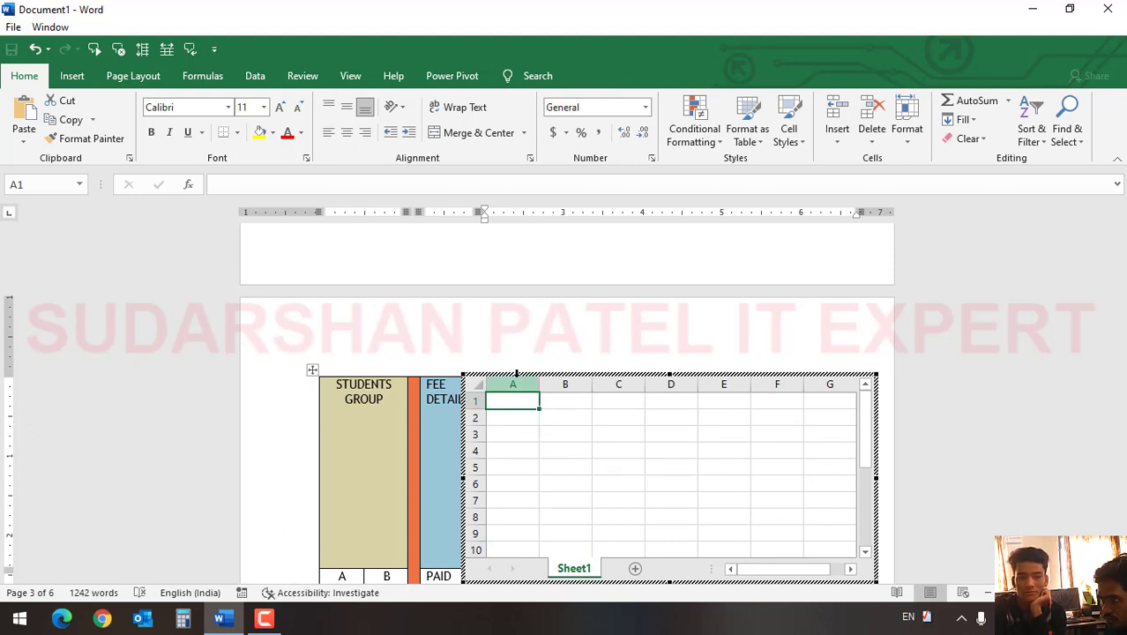
{"action": "type", "text": "SR.NO."}
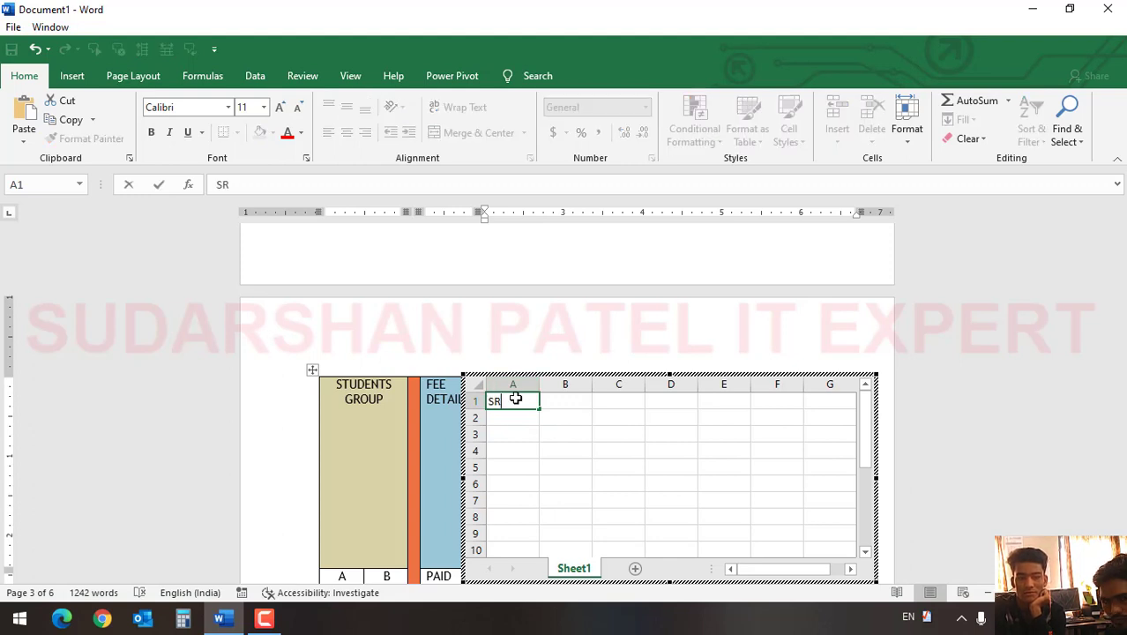
{"action": "key", "text": "Tab"}
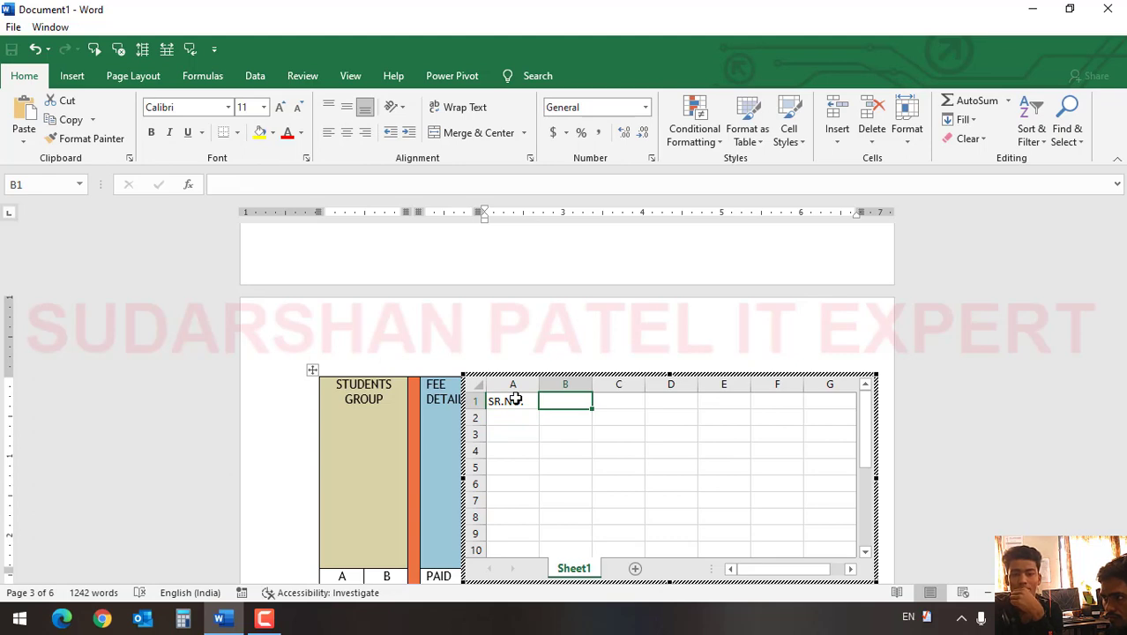
{"action": "key", "text": "ctrl+z"}
{"action": "key", "text": "ctrl+z"}
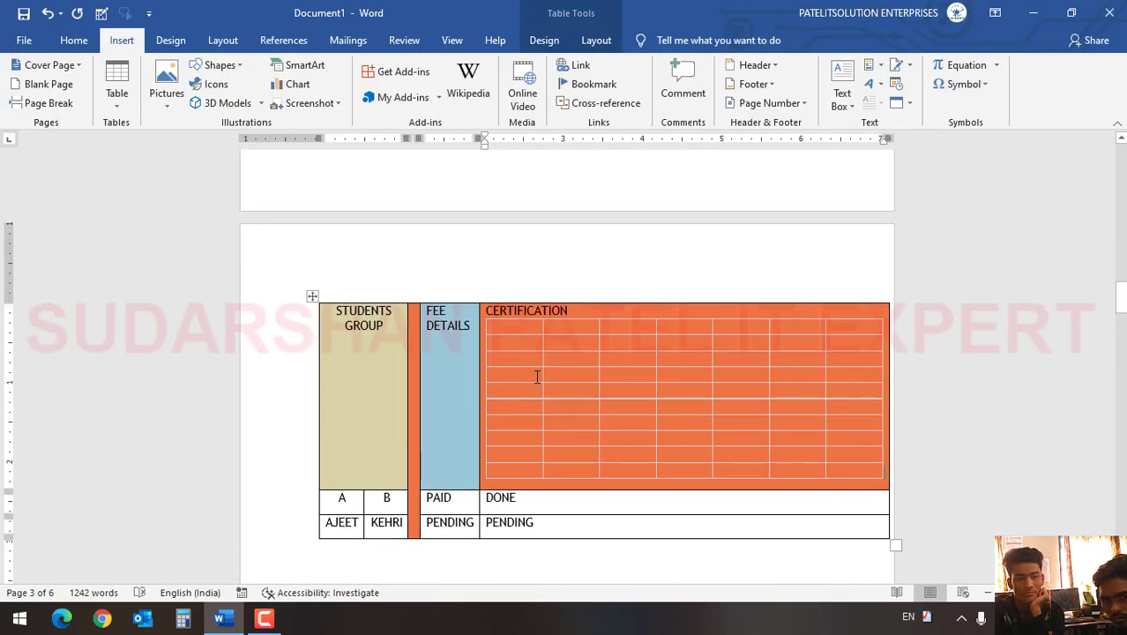
{"action": "scroll", "coordinate": [533, 374], "scroll_direction": "down", "scroll_amount": 3}
{"action": "left_click", "coordinate": [544, 350]}
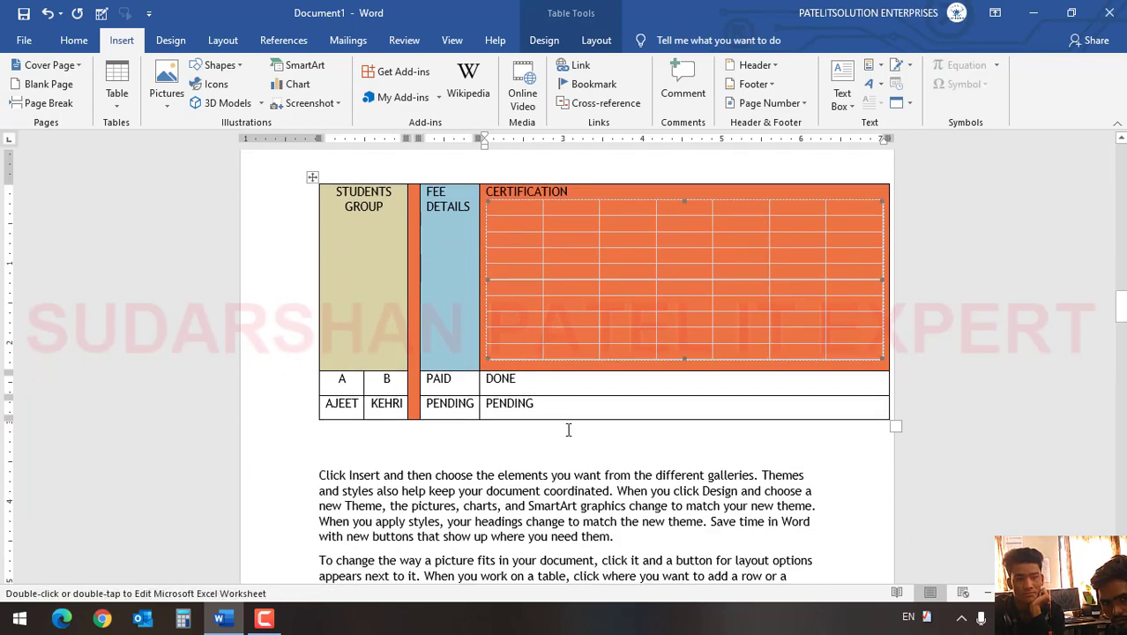
{"action": "key", "text": "ctrl+z"}
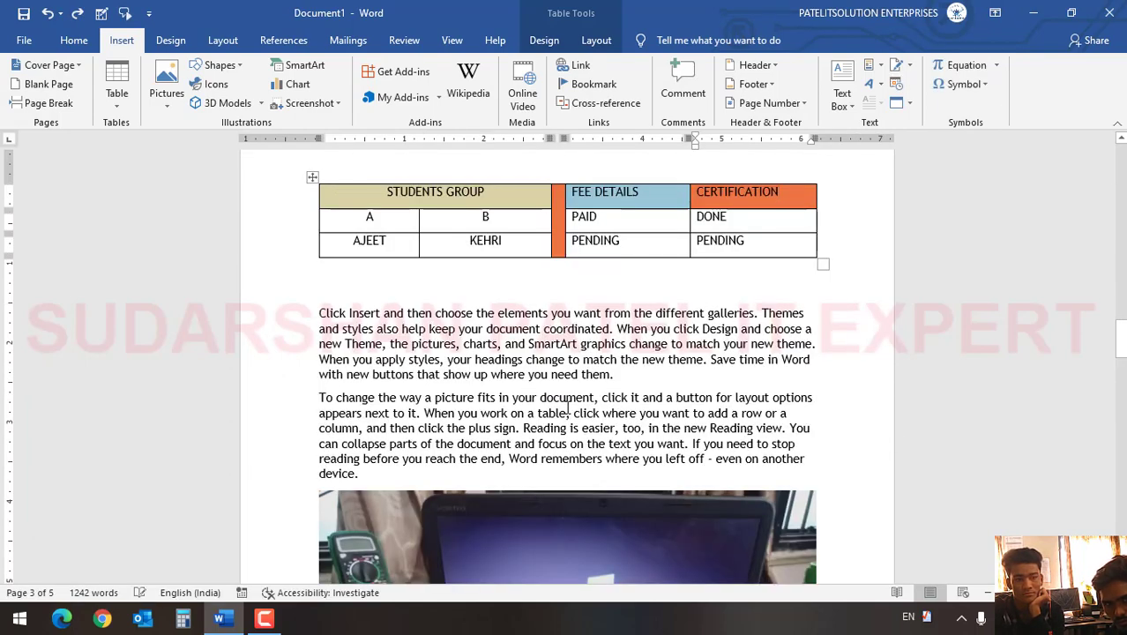
Start a new page after the document's last paragraph with Ctrl+Enter.
{"action": "scroll", "coordinate": [552, 406], "scroll_direction": "up", "scroll_amount": 5}
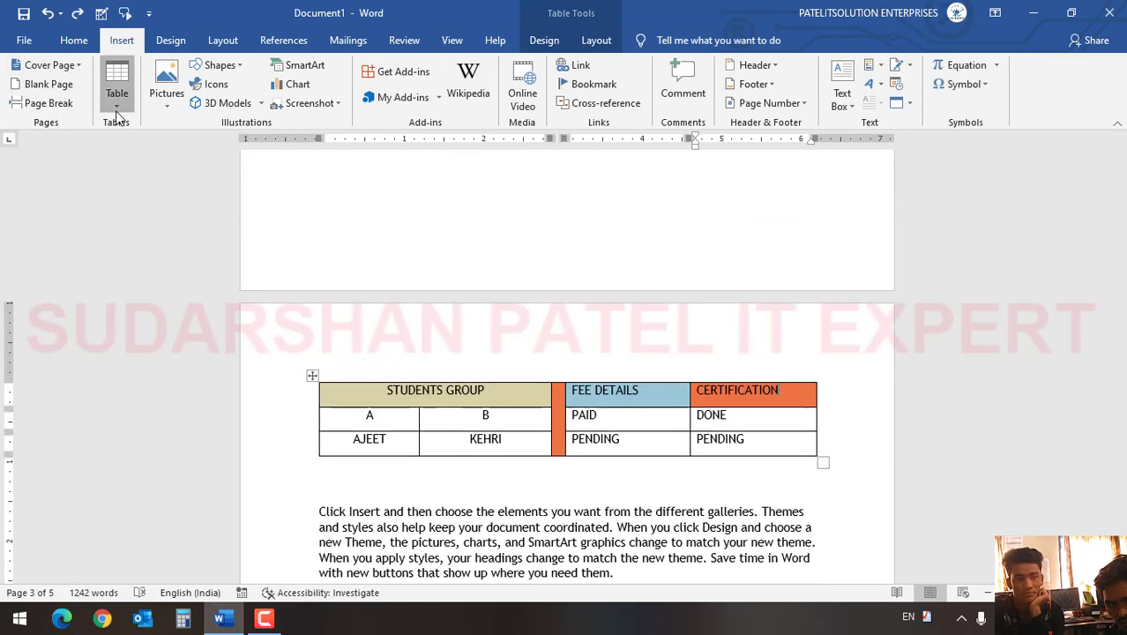
{"action": "left_click", "coordinate": [117, 84]}
{"action": "mouse_move", "coordinate": [202, 363]}
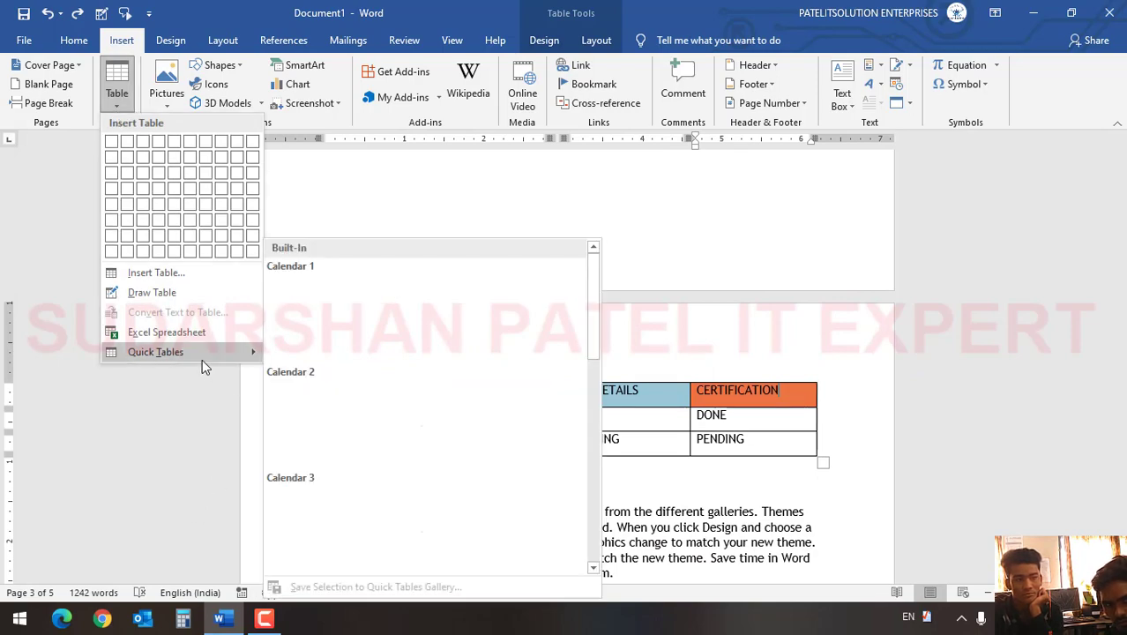
{"action": "left_click", "coordinate": [917, 352]}
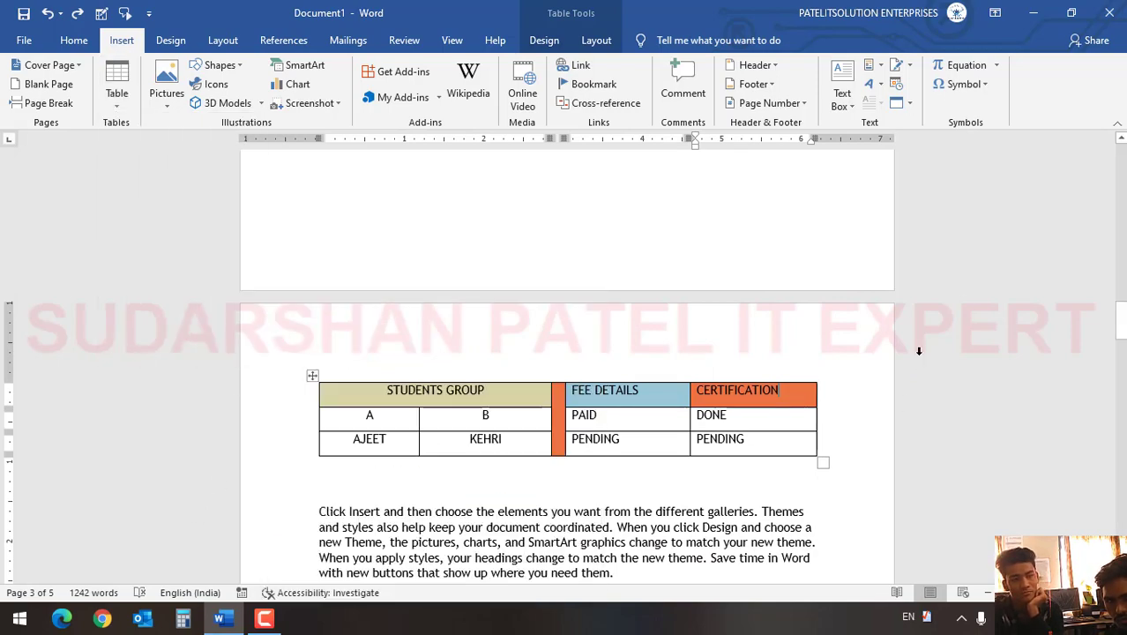
{"action": "scroll", "coordinate": [976, 331], "scroll_direction": "down", "scroll_amount": 6}
{"action": "scroll", "coordinate": [976, 332], "scroll_direction": "down", "scroll_amount": 15}
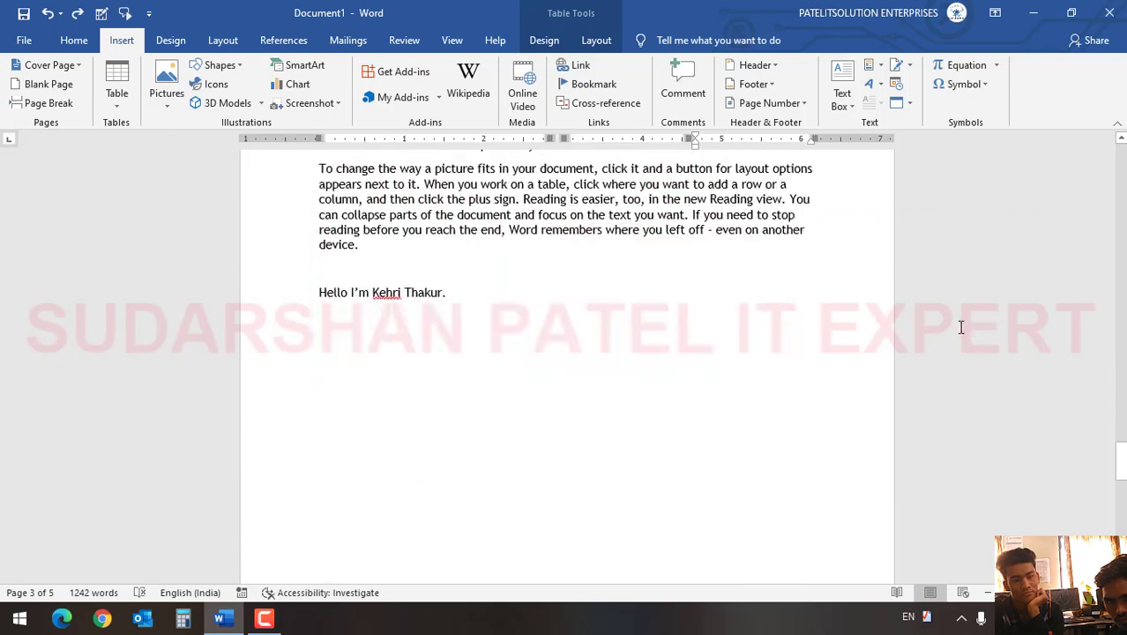
{"action": "scroll", "coordinate": [958, 327], "scroll_direction": "down", "scroll_amount": 15}
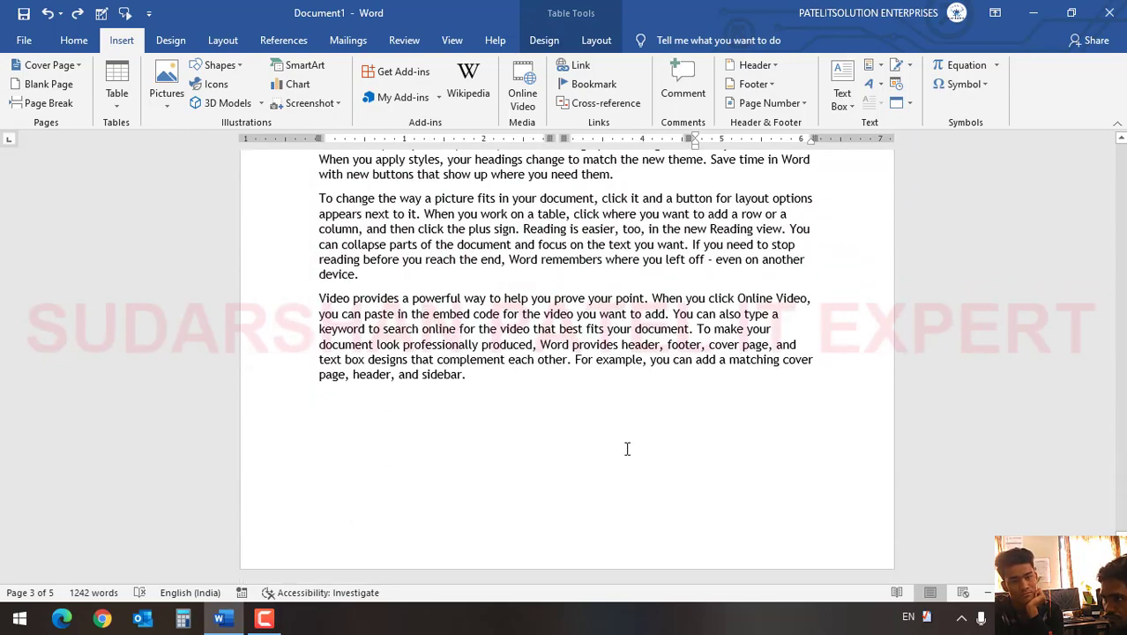
{"action": "left_click", "coordinate": [574, 412]}
{"action": "key", "text": "ctrl+Return"}
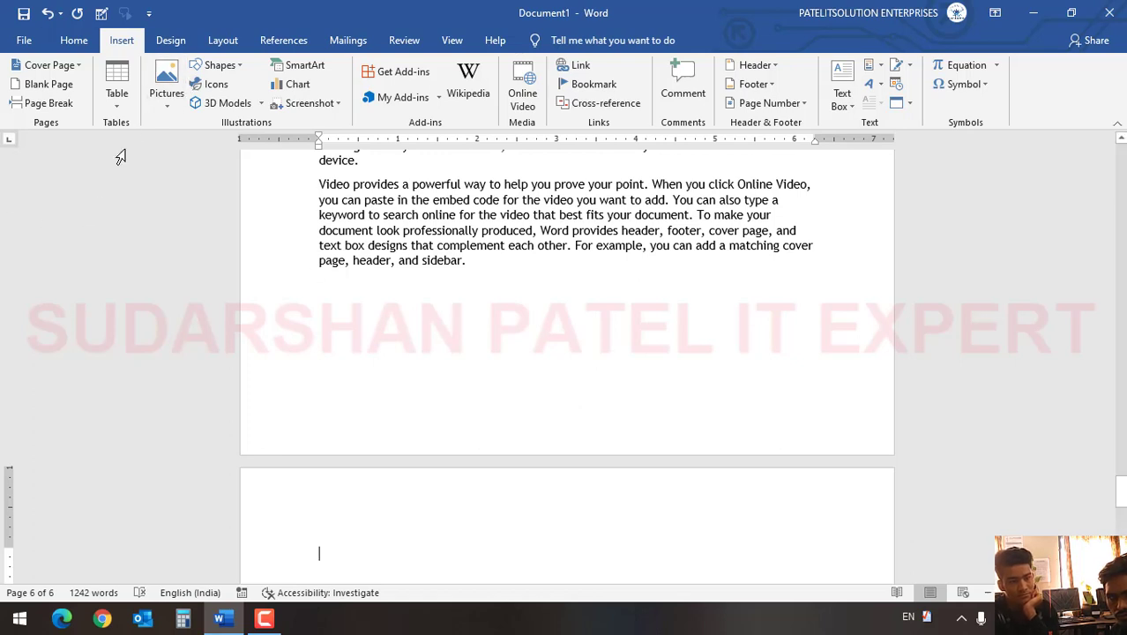
Insert the Calendar 2 quick table showing May on the new page.
{"action": "left_click", "coordinate": [118, 108]}
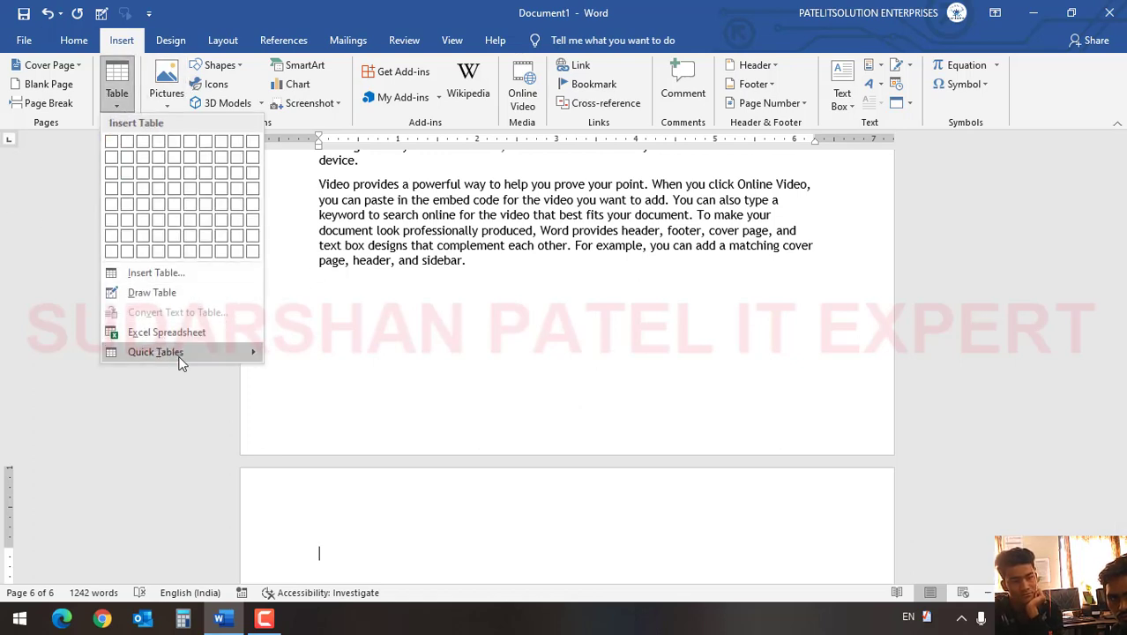
{"action": "mouse_move", "coordinate": [168, 352]}
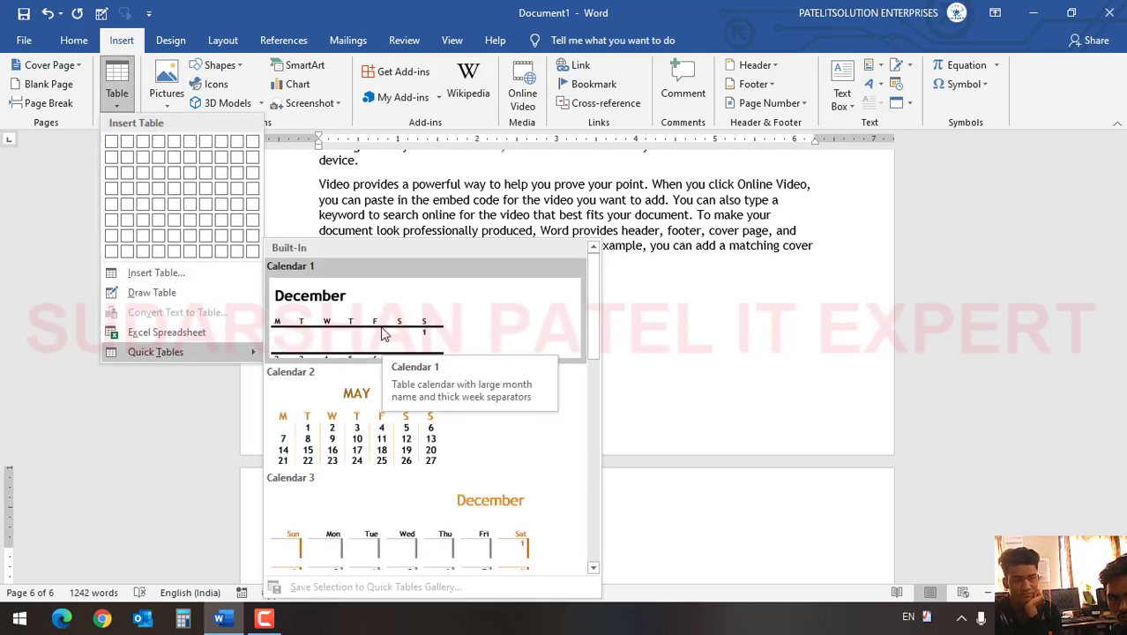
{"action": "scroll", "coordinate": [382, 333], "scroll_direction": "down", "scroll_amount": 3}
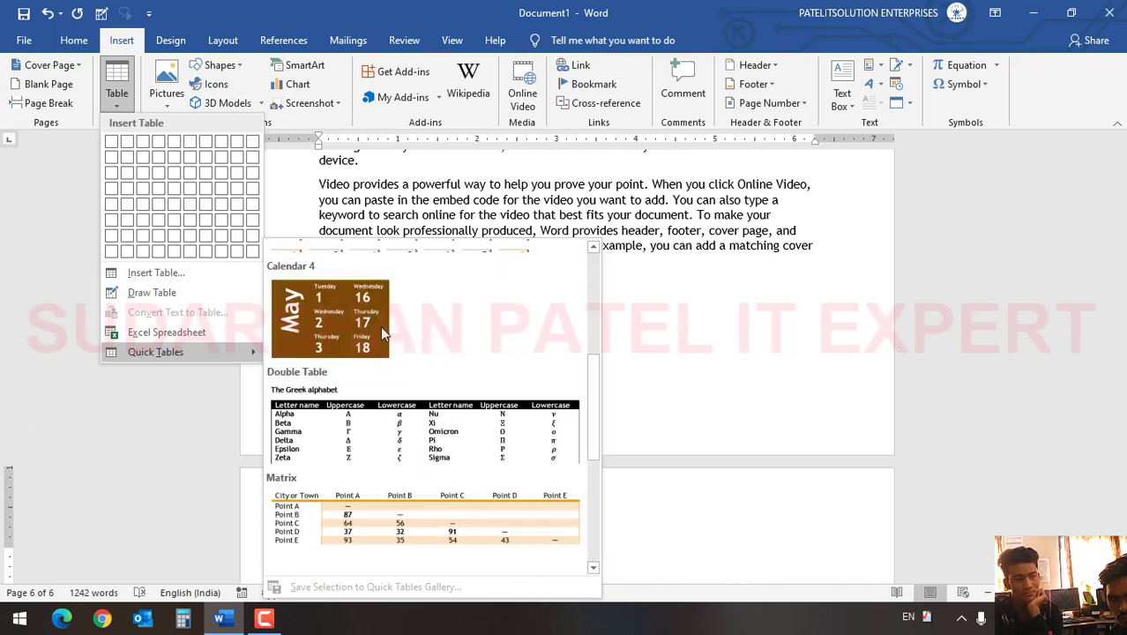
{"action": "scroll", "coordinate": [405, 432], "scroll_direction": "down", "scroll_amount": 3}
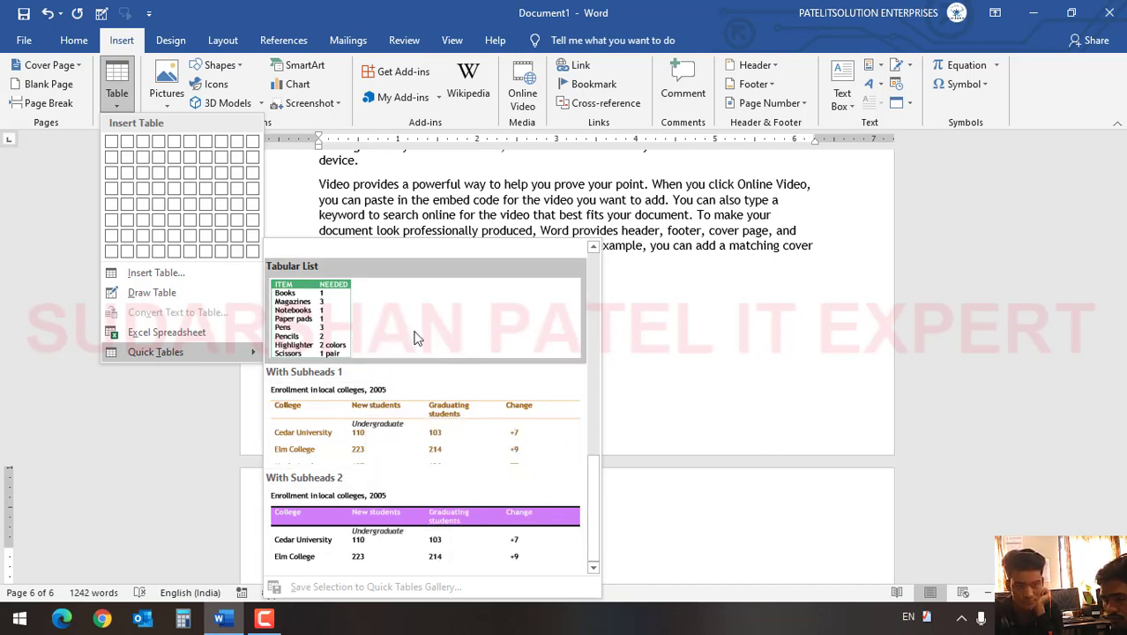
{"action": "scroll", "coordinate": [411, 447], "scroll_direction": "up", "scroll_amount": 3}
{"action": "scroll", "coordinate": [411, 448], "scroll_direction": "down", "scroll_amount": 3}
{"action": "scroll", "coordinate": [411, 447], "scroll_direction": "up", "scroll_amount": 3}
{"action": "scroll", "coordinate": [411, 448], "scroll_direction": "down", "scroll_amount": 3}
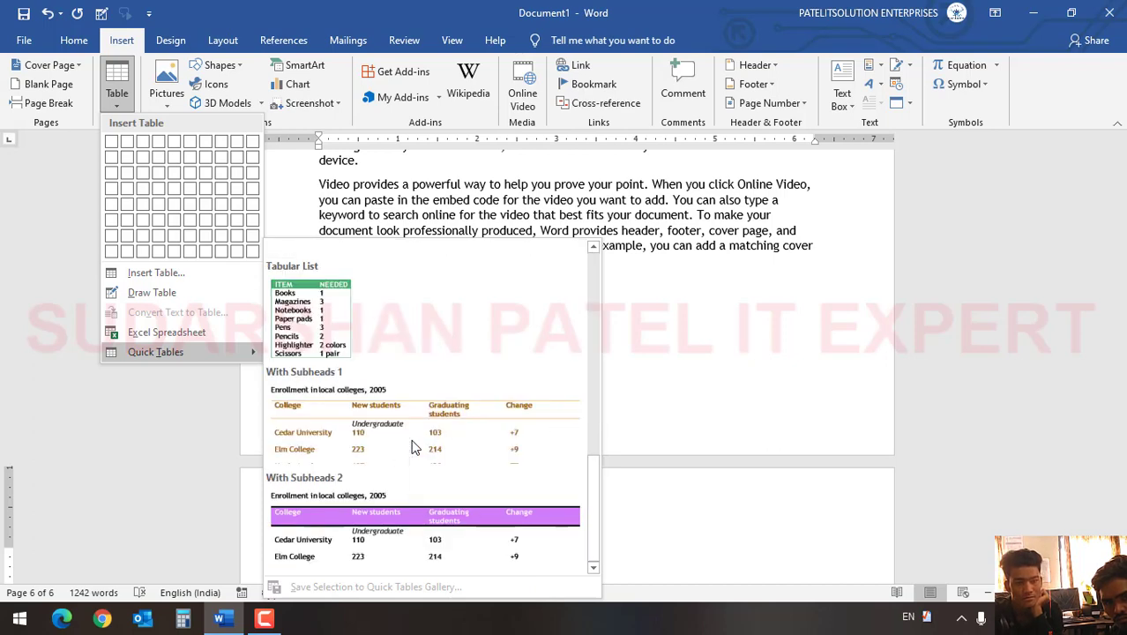
{"action": "scroll", "coordinate": [412, 430], "scroll_direction": "up", "scroll_amount": 5}
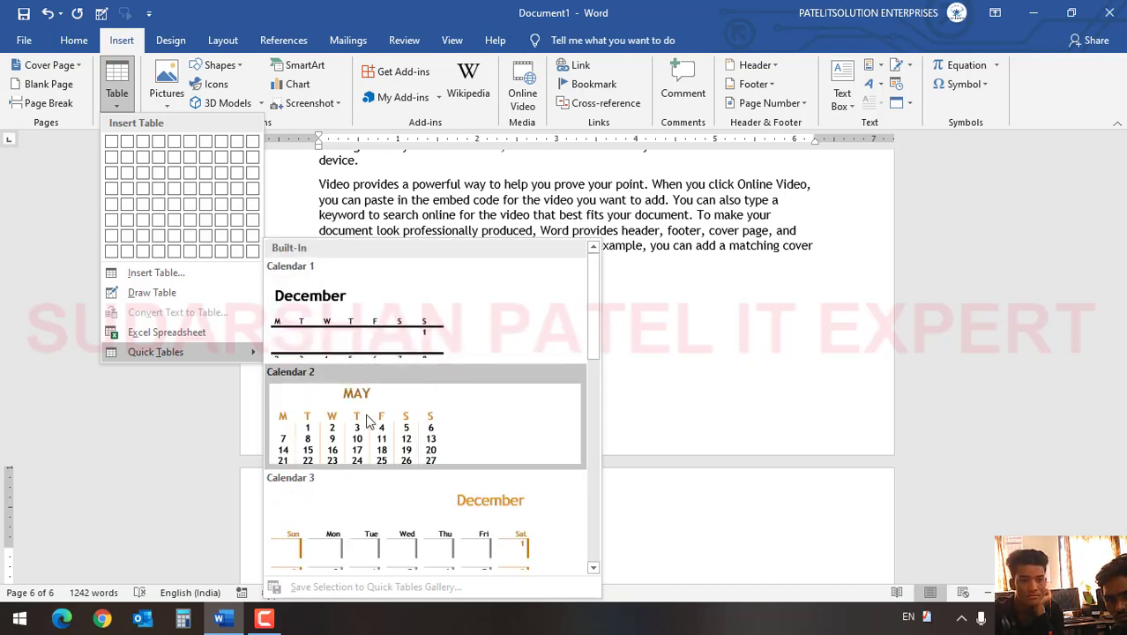
{"action": "left_click", "coordinate": [368, 422]}
{"action": "scroll", "coordinate": [546, 446], "scroll_direction": "down", "scroll_amount": 5}
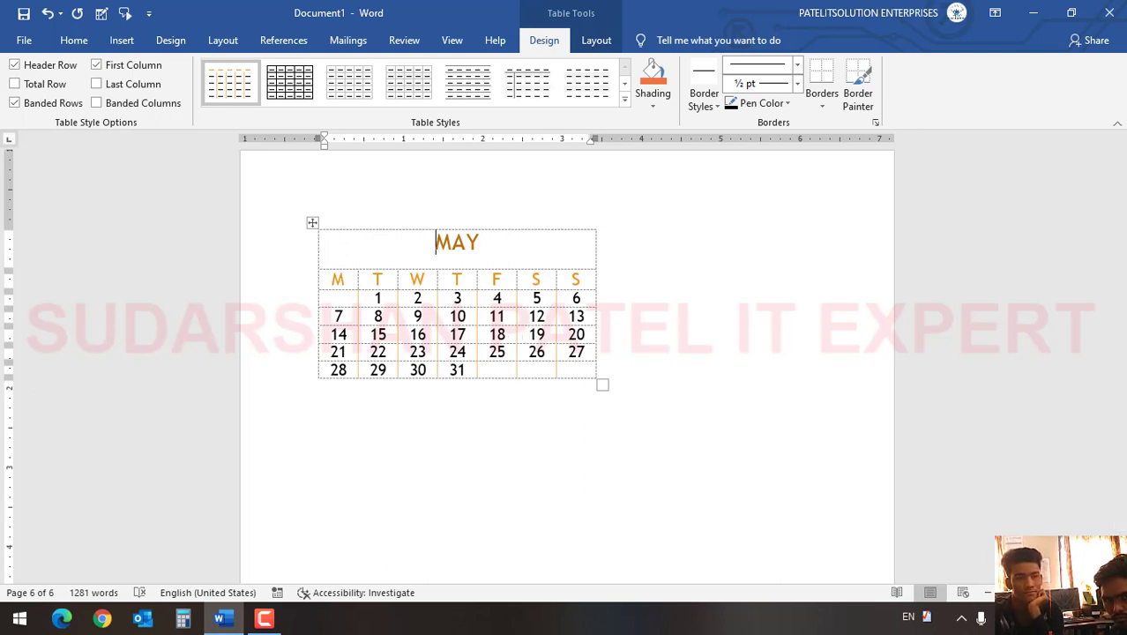
Check the system calendar for May 2021 to confirm the dates.
{"action": "left_click", "coordinate": [1059, 618]}
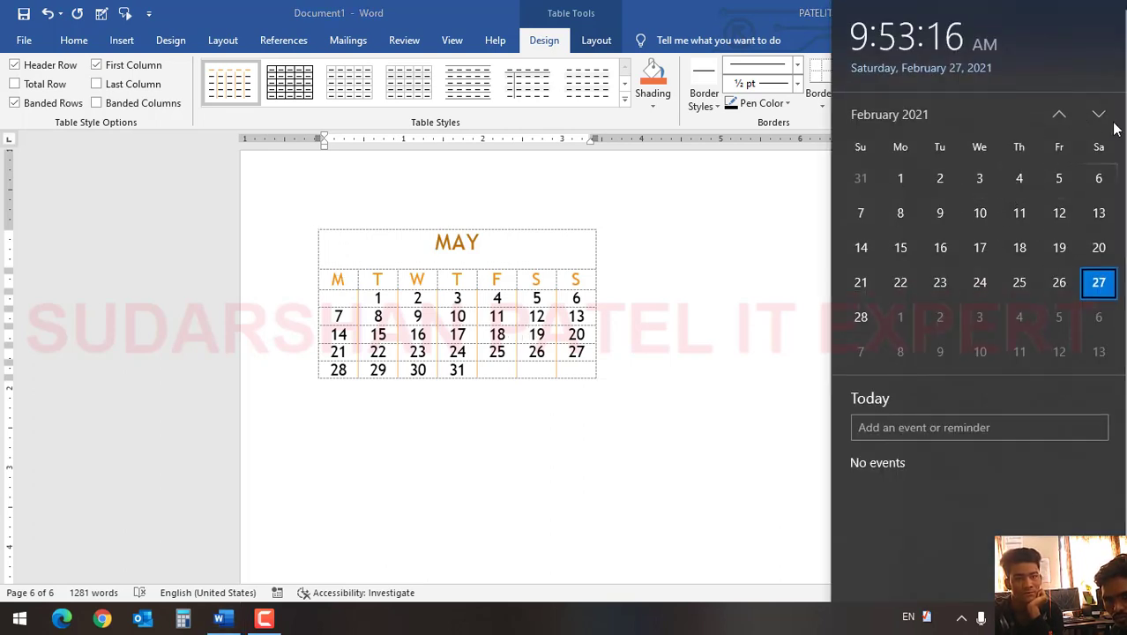
{"action": "left_click", "coordinate": [1099, 115]}
{"action": "left_click", "coordinate": [1099, 115]}
{"action": "left_click", "coordinate": [1099, 114]}
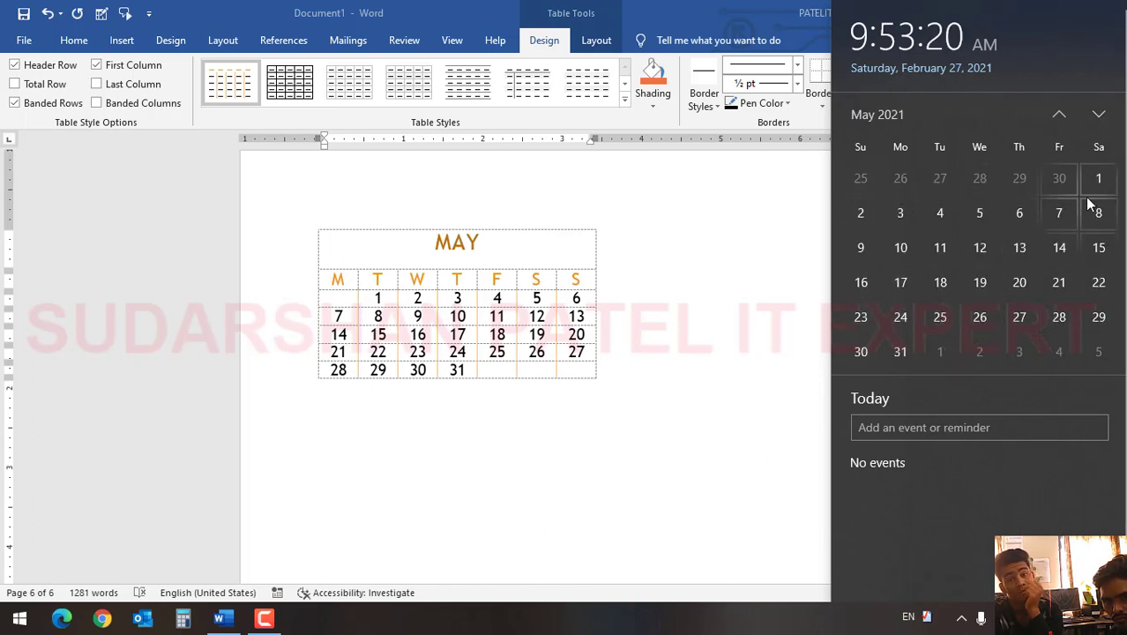
{"action": "left_click", "coordinate": [359, 326]}
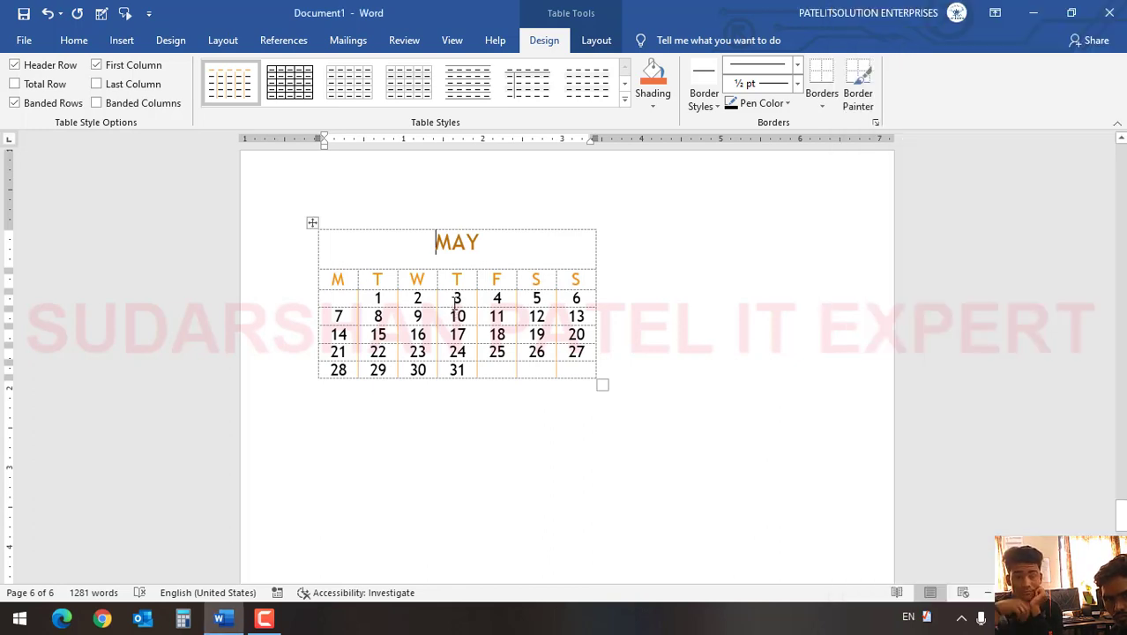
Drag the calendar table's corner to make its day columns and rows larger.
{"action": "left_click", "coordinate": [312, 223]}
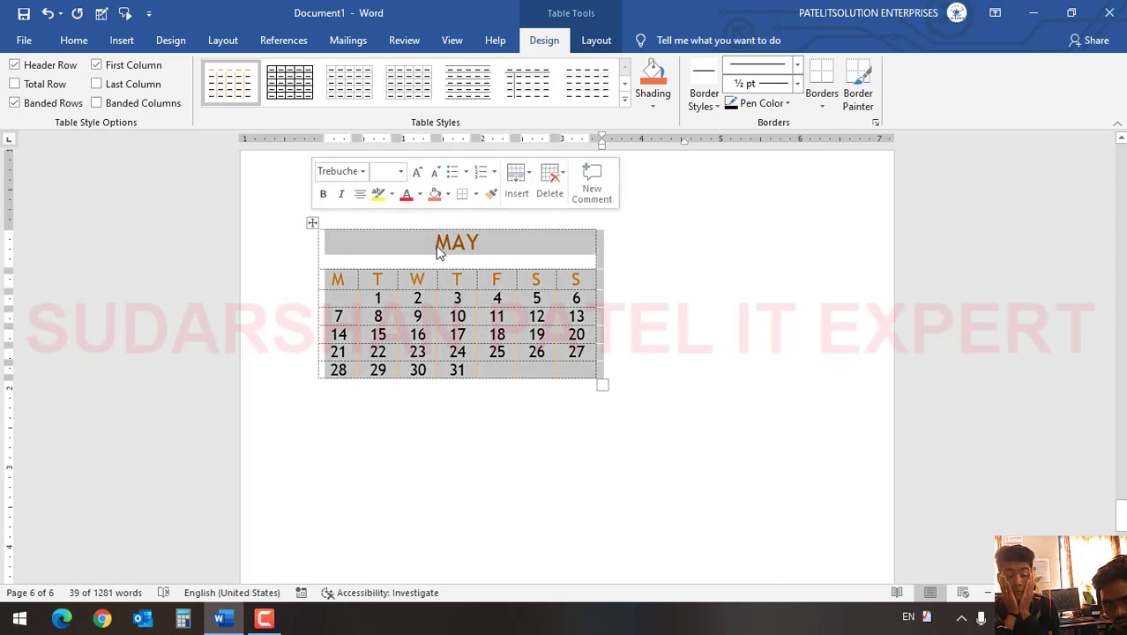
{"action": "left_click", "coordinate": [450, 319]}
{"action": "left_click", "coordinate": [381, 298]}
{"action": "left_click", "coordinate": [427, 297]}
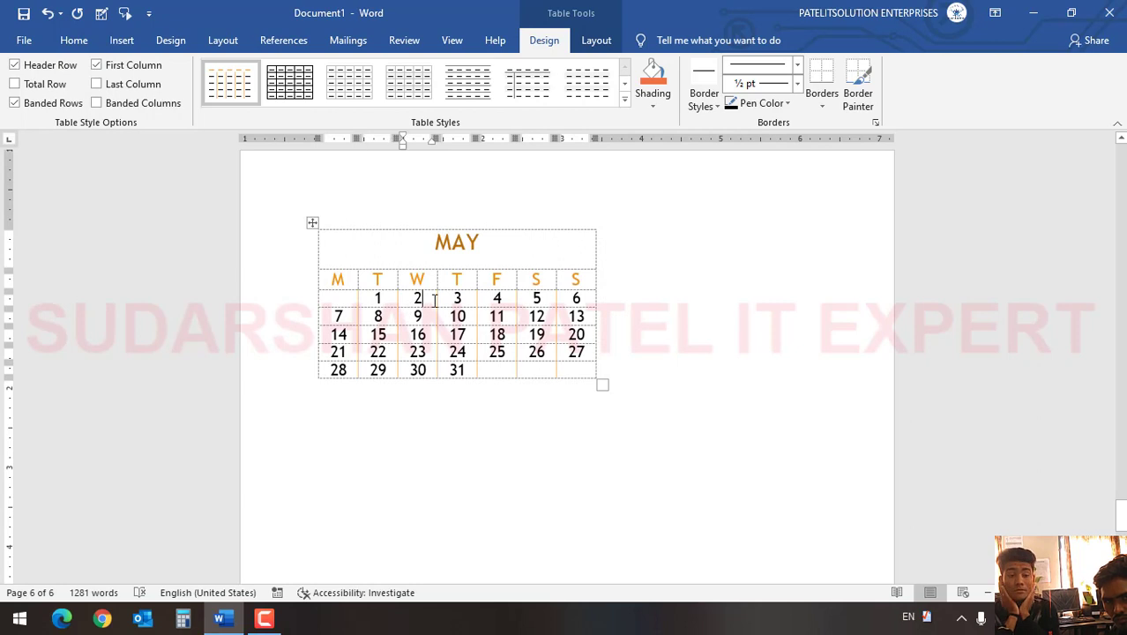
{"action": "left_click_drag", "start_coordinate": [605, 386], "coordinate": [827, 517]}
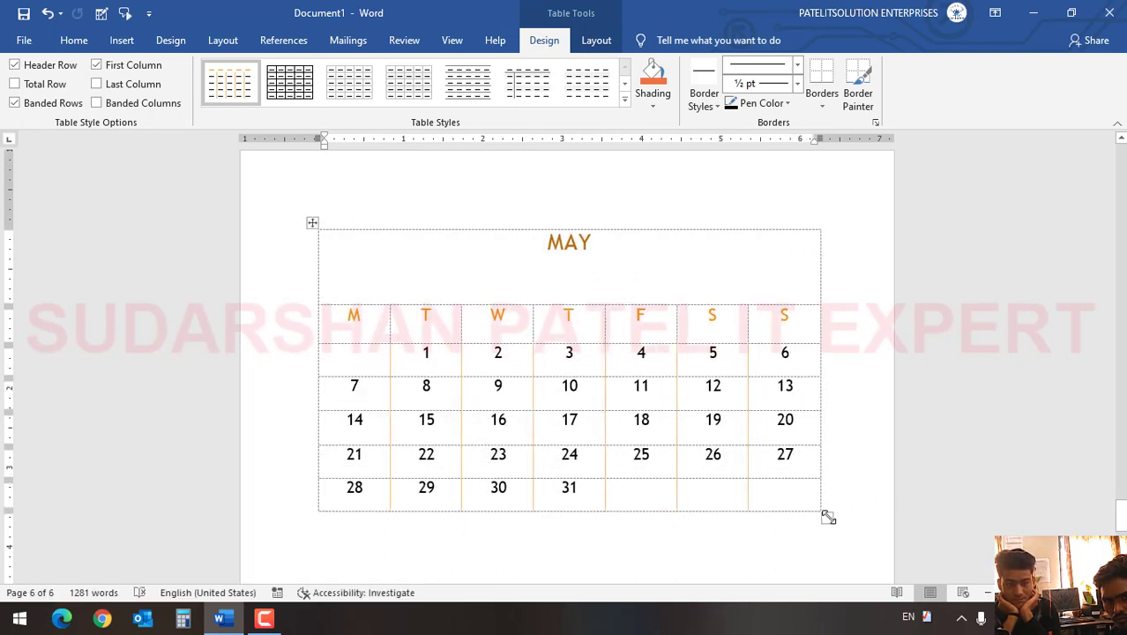
{"action": "left_click", "coordinate": [799, 219]}
{"action": "left_click", "coordinate": [833, 245]}
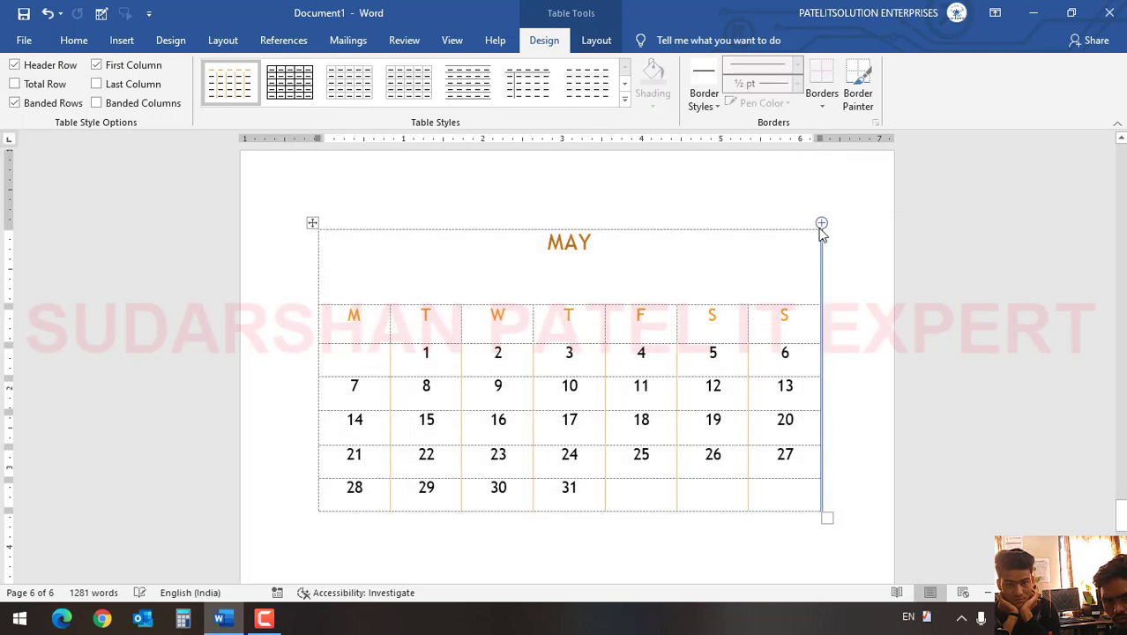
Tidy the calendar so it ends at the Sunday column, undoing the stray table move.
{"action": "left_click", "coordinate": [821, 223]}
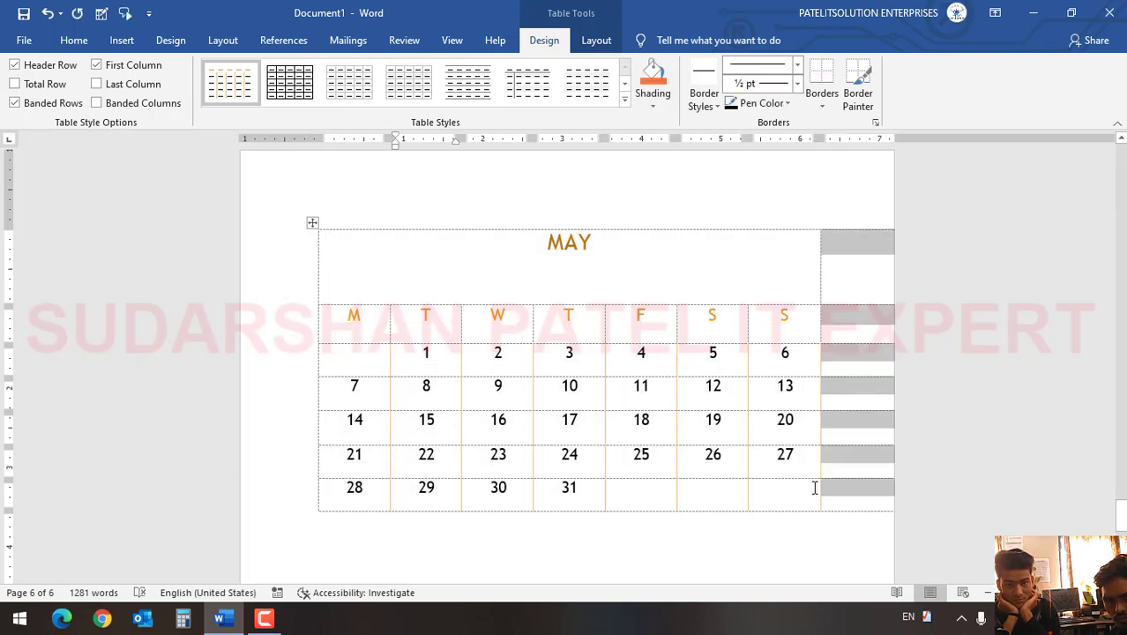
{"action": "left_click", "coordinate": [852, 269]}
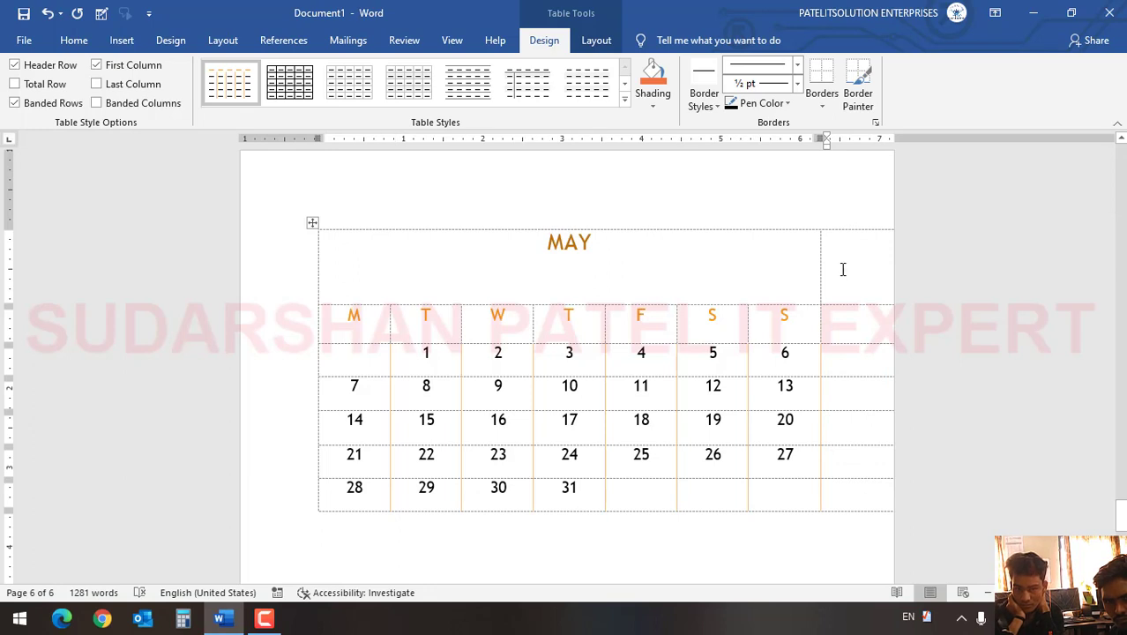
{"action": "key", "text": "Right"}
{"action": "key", "text": "Right"}
{"action": "key", "text": "Right"}
{"action": "key", "text": "Right"}
{"action": "key", "text": "Right"}
{"action": "key", "text": "Right"}
{"action": "key", "text": "Right"}
{"action": "key", "text": "Right"}
{"action": "key", "text": "Right"}
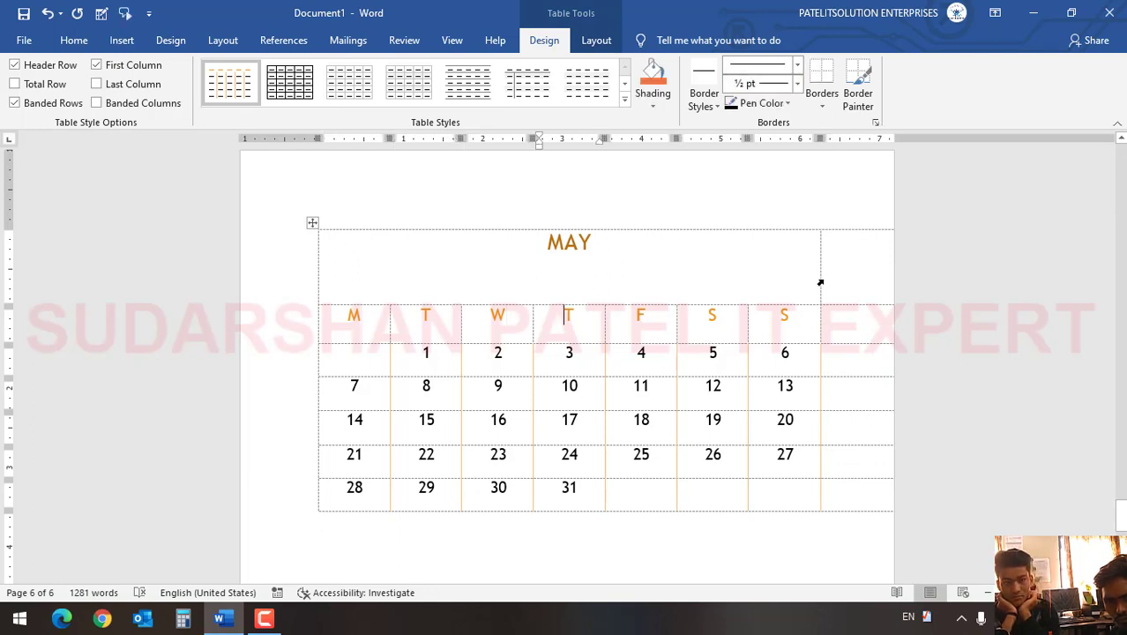
{"action": "key", "text": "Right"}
{"action": "key", "text": "Right"}
{"action": "key", "text": "Right"}
{"action": "key", "text": "Right"}
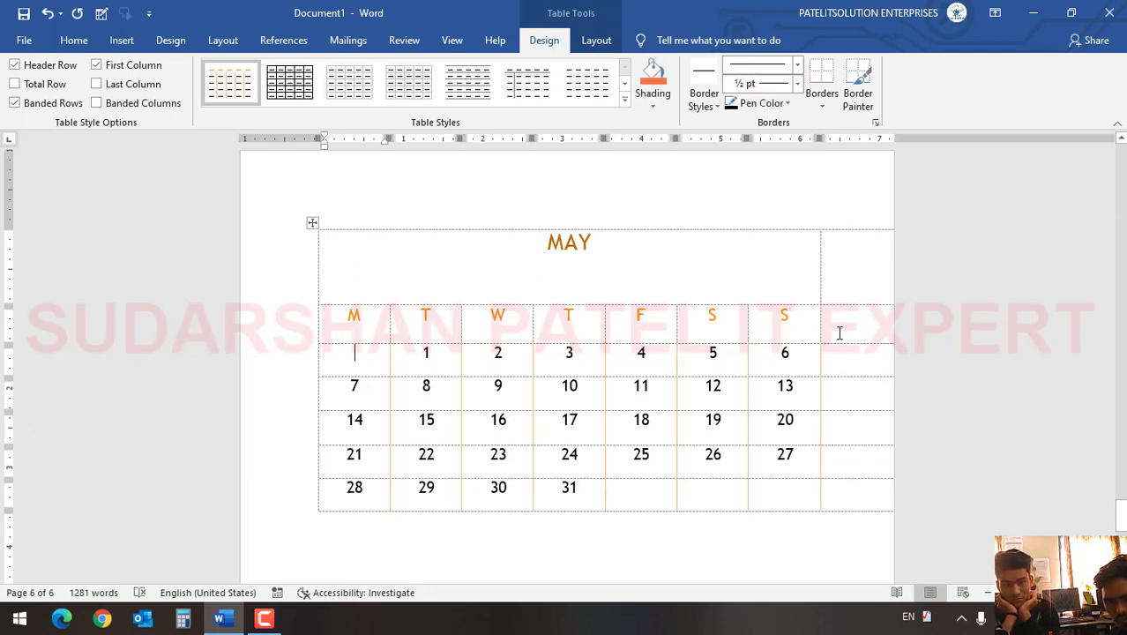
{"action": "left_click", "coordinate": [843, 274]}
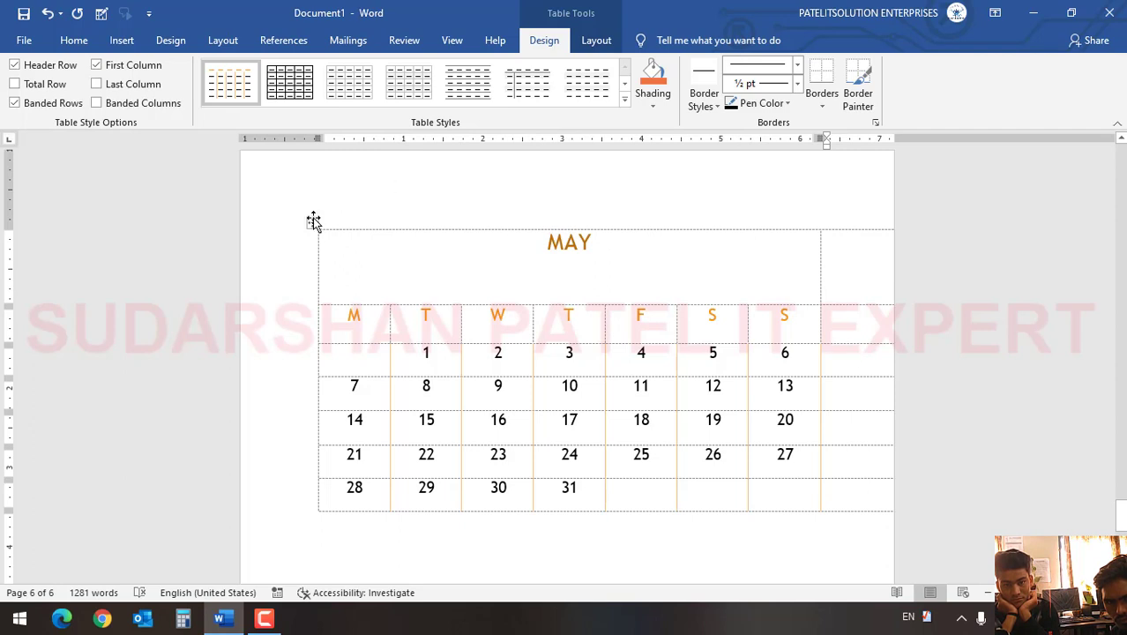
{"action": "left_click_drag", "start_coordinate": [312, 222], "coordinate": [280, 241]}
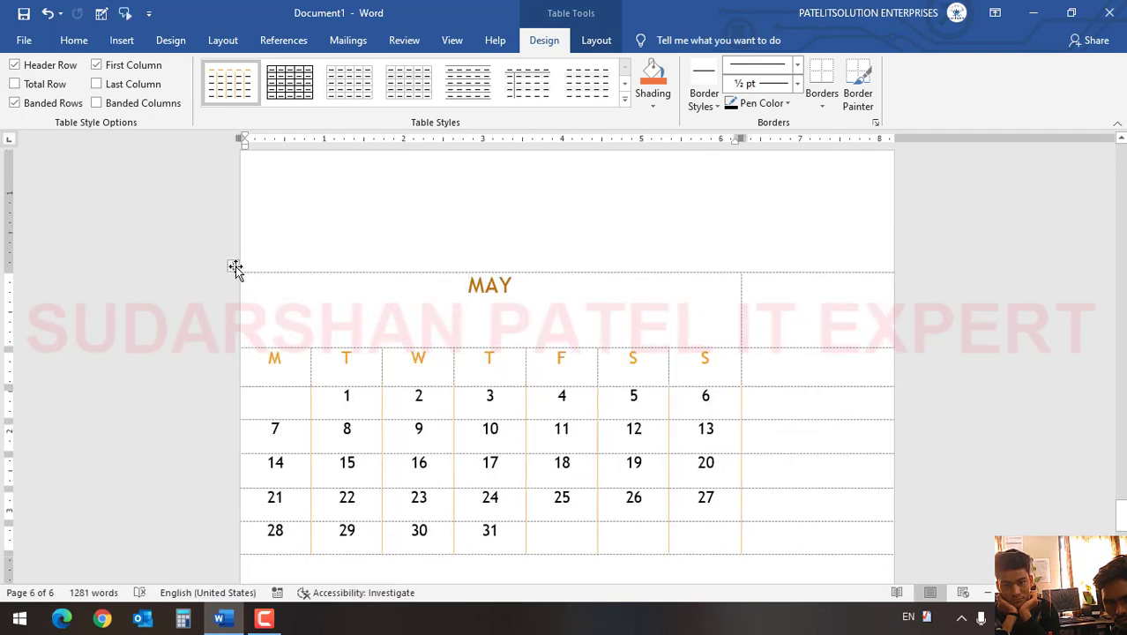
{"action": "left_click", "coordinate": [796, 374]}
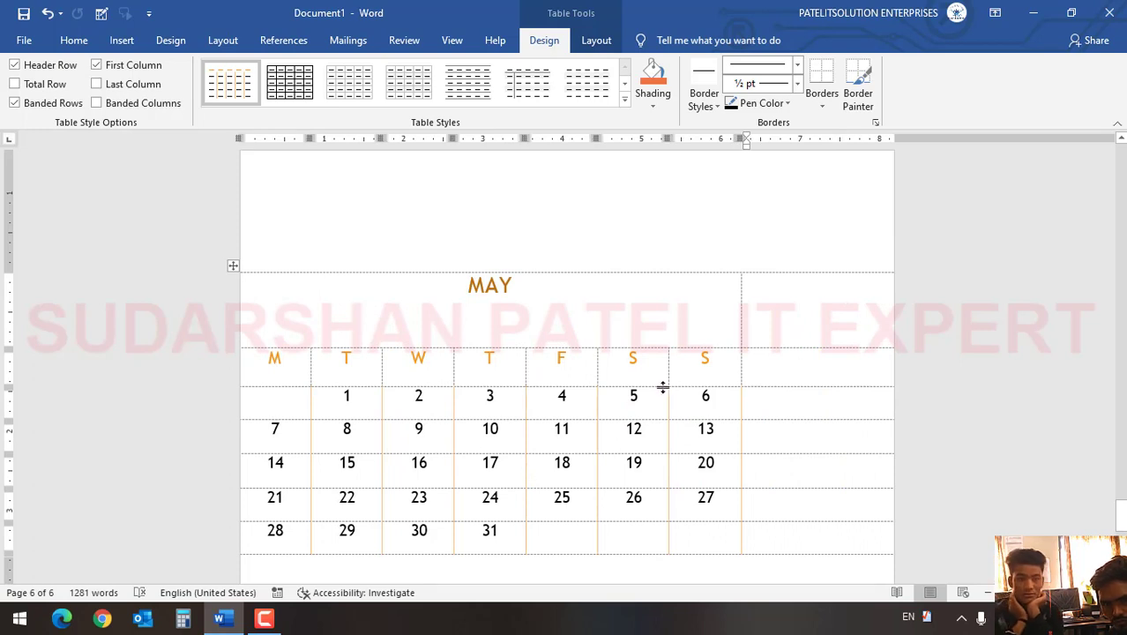
{"action": "key", "text": "ctrl+z"}
{"action": "key", "text": "ctrl+z"}
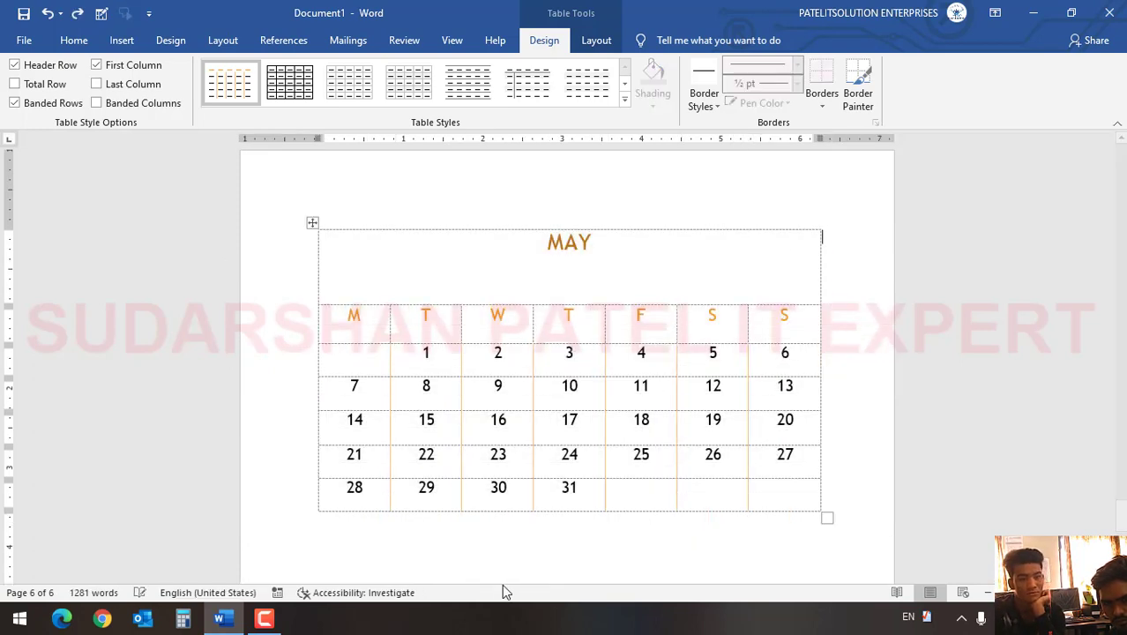
{"action": "left_click", "coordinate": [122, 40]}
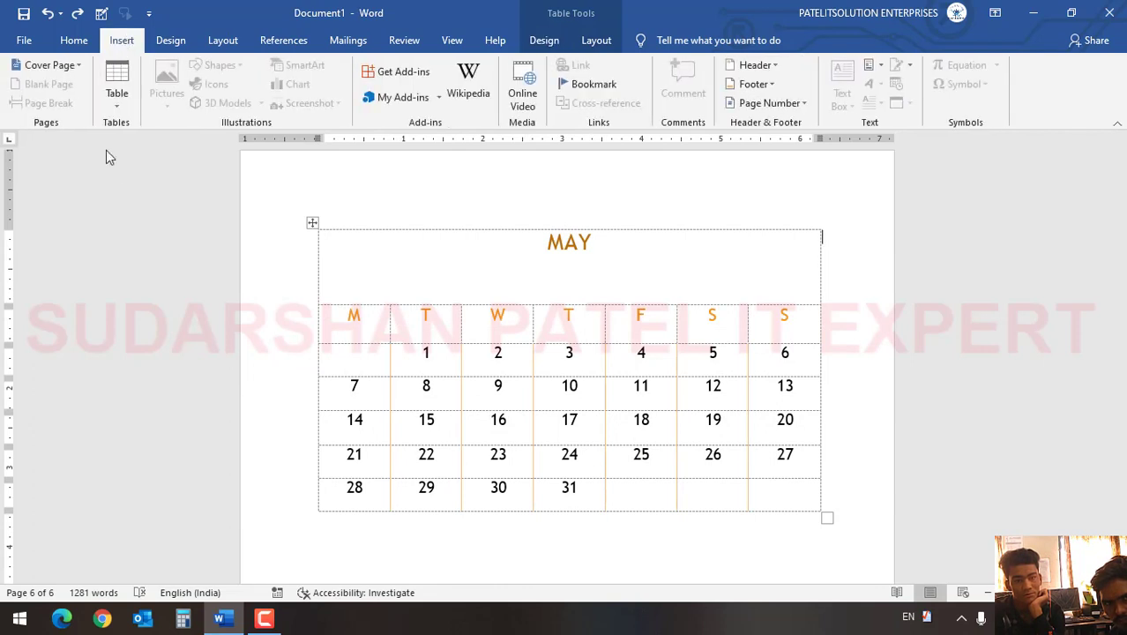
Select the 'Video provides' paragraph and open Convert Text to Table for it.
{"action": "left_click", "coordinate": [117, 97]}
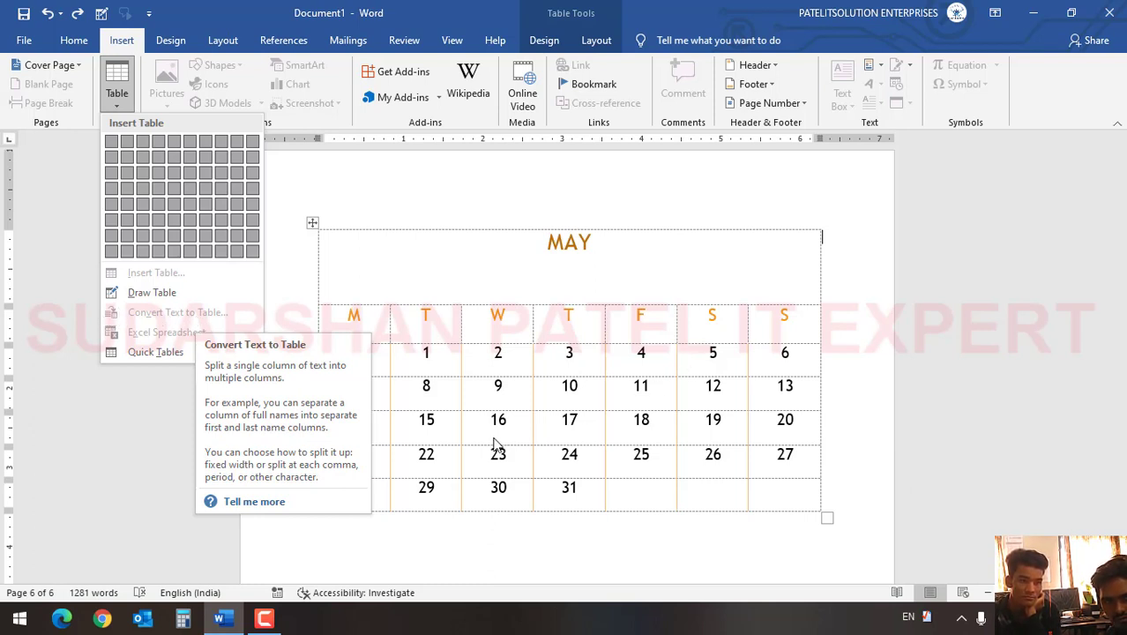
{"action": "scroll", "coordinate": [494, 437], "scroll_direction": "down", "scroll_amount": 5}
{"action": "scroll", "coordinate": [492, 436], "scroll_direction": "up", "scroll_amount": 10}
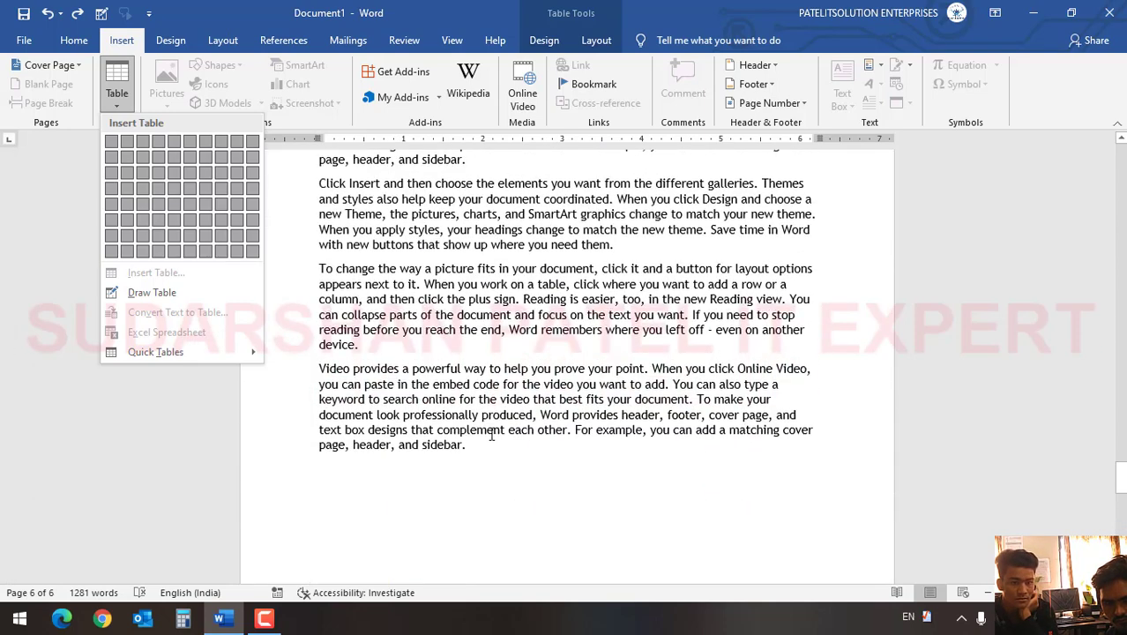
{"action": "scroll", "coordinate": [492, 435], "scroll_direction": "down", "scroll_amount": 1}
{"action": "left_click", "coordinate": [336, 346]}
{"action": "left_click_drag", "start_coordinate": [340, 349], "coordinate": [465, 423]}
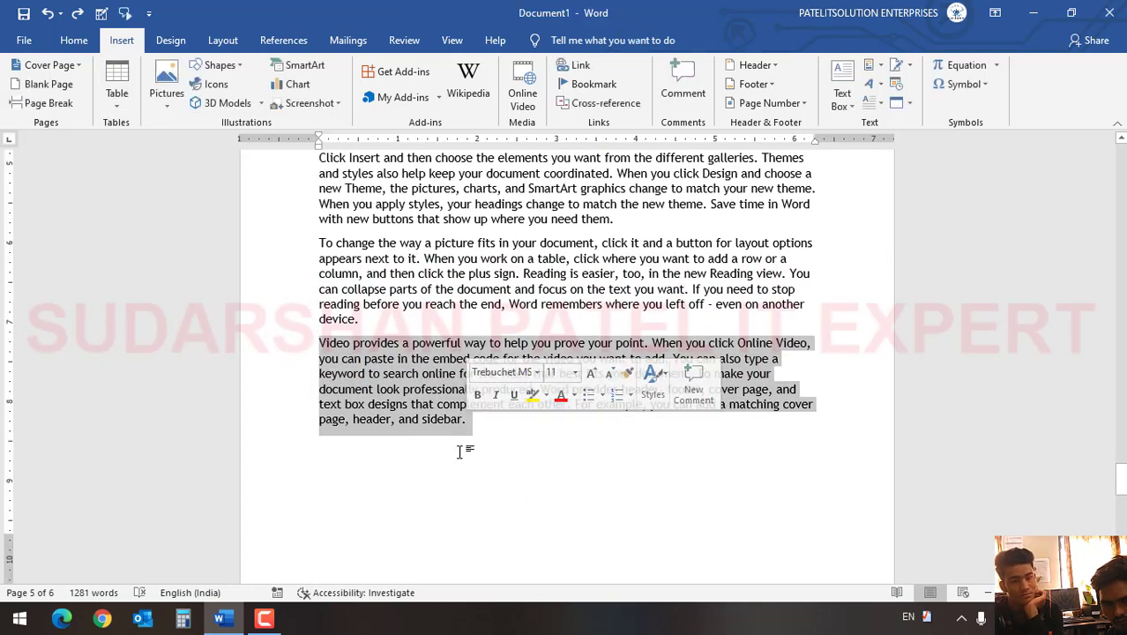
{"action": "left_click", "coordinate": [120, 109]}
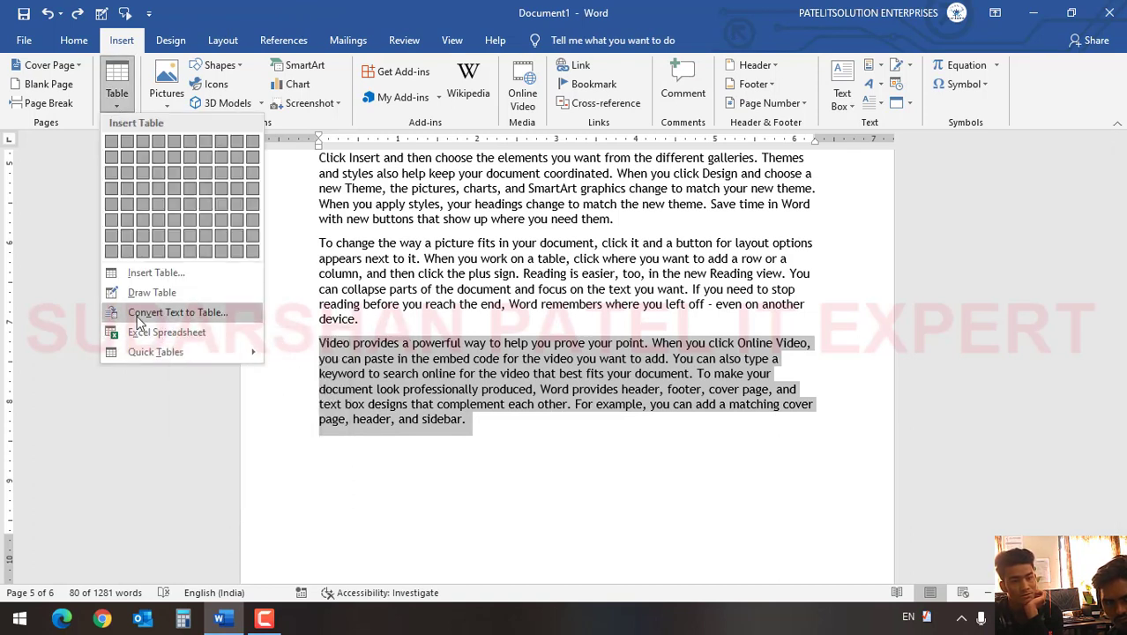
{"action": "left_click", "coordinate": [164, 313]}
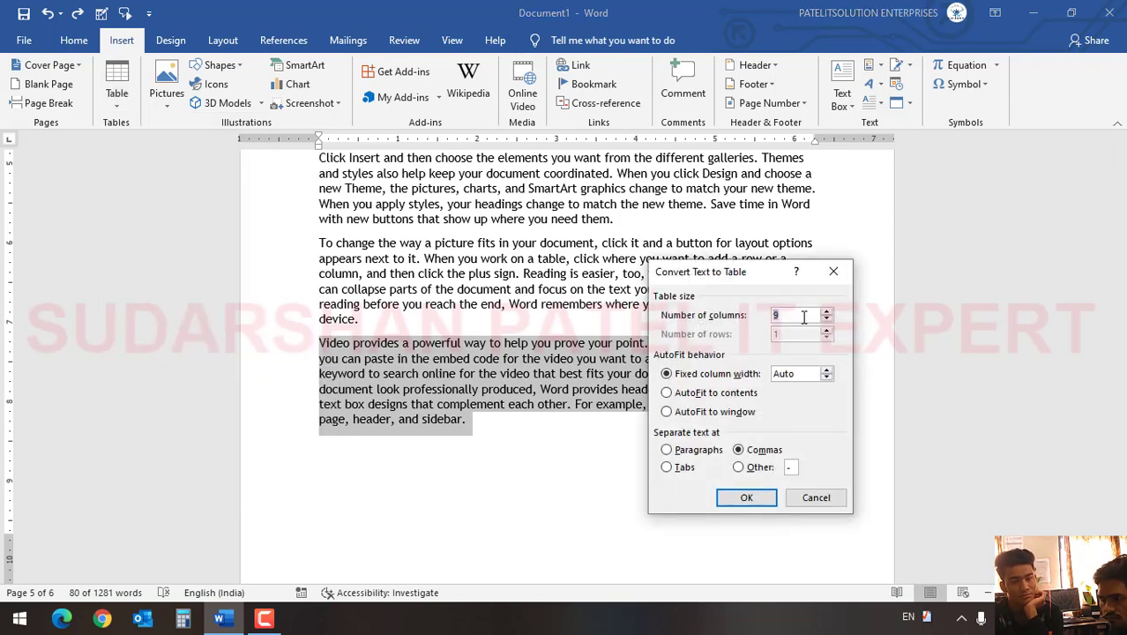
{"action": "left_click", "coordinate": [747, 499]}
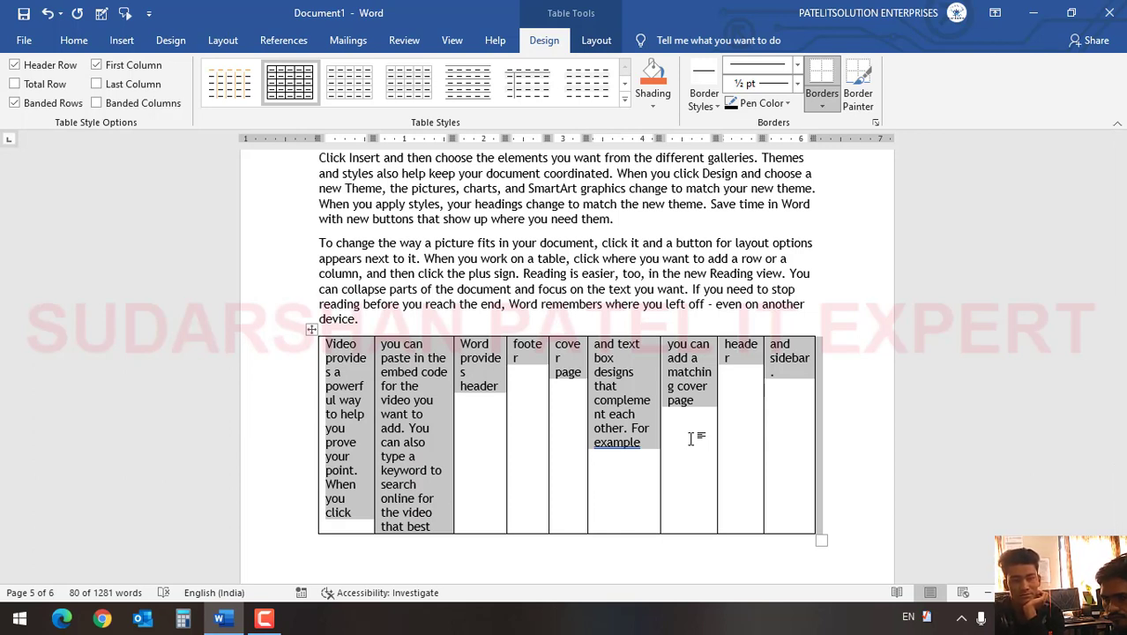
{"action": "left_click", "coordinate": [122, 40]}
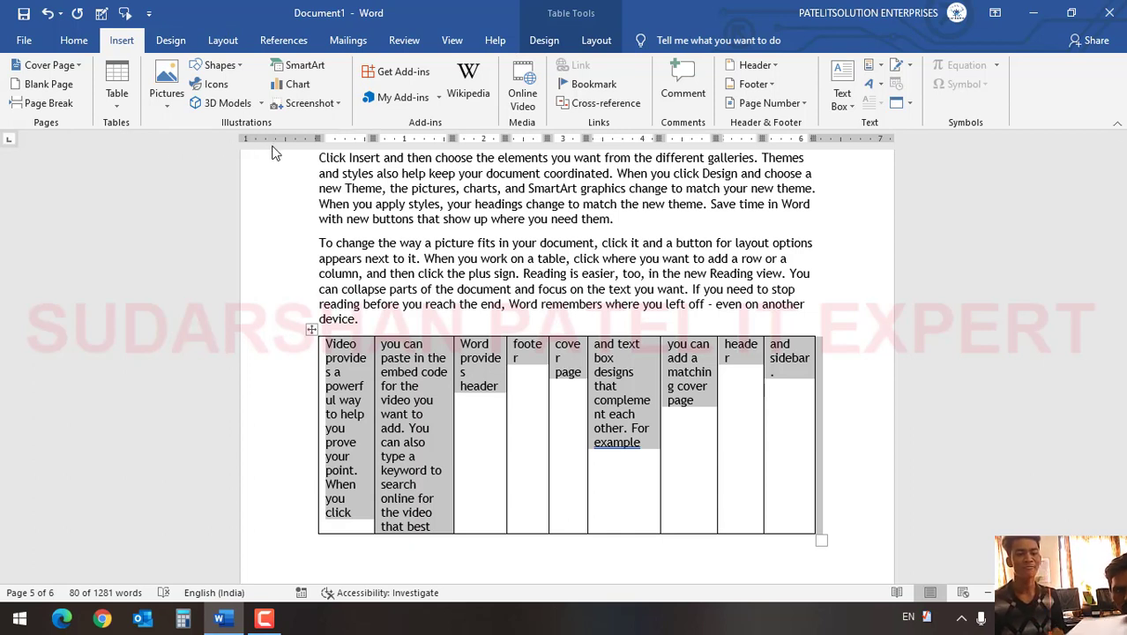
{"action": "left_click", "coordinate": [276, 622]}
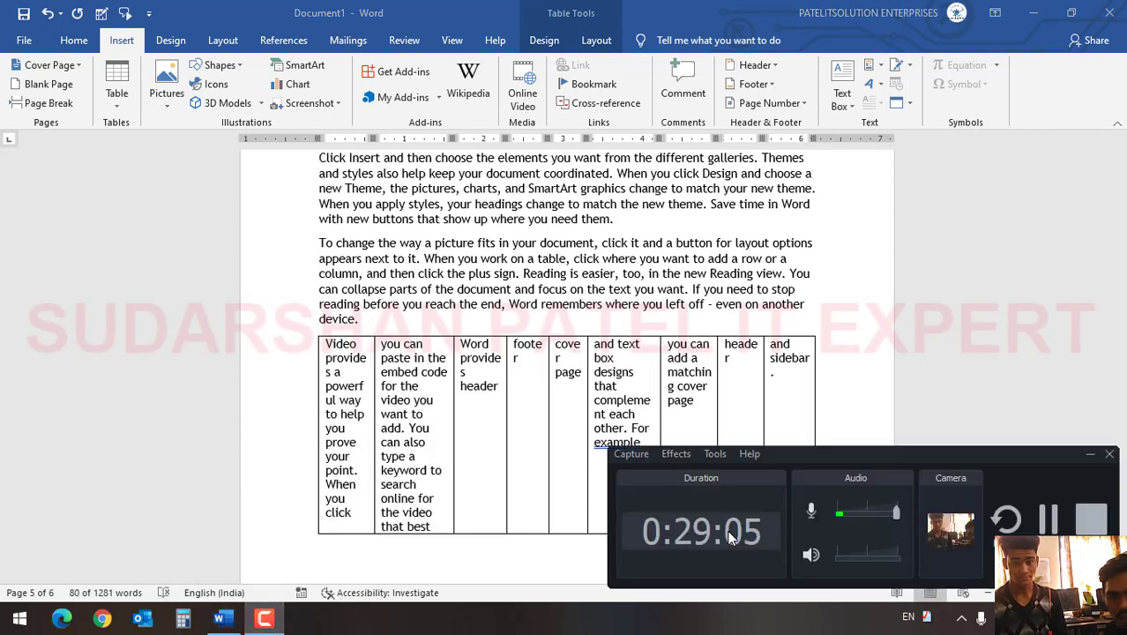
{"action": "left_click", "coordinate": [1086, 456]}
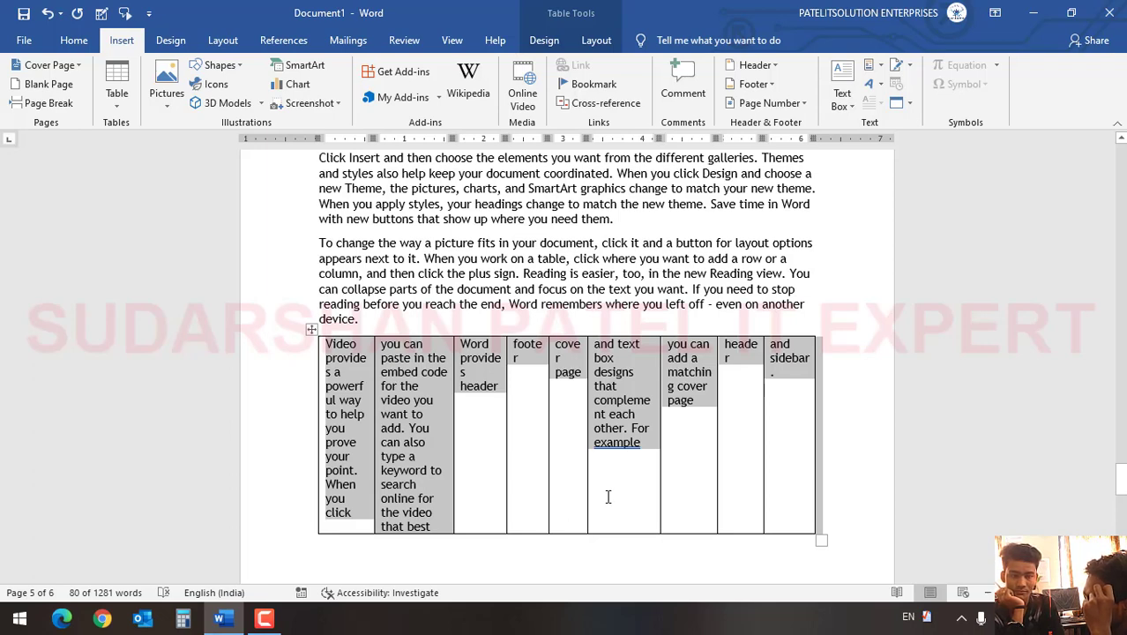
Cut the whole nine-column Video provides table off page 5.
{"action": "scroll", "coordinate": [379, 441], "scroll_direction": "down", "scroll_amount": 5}
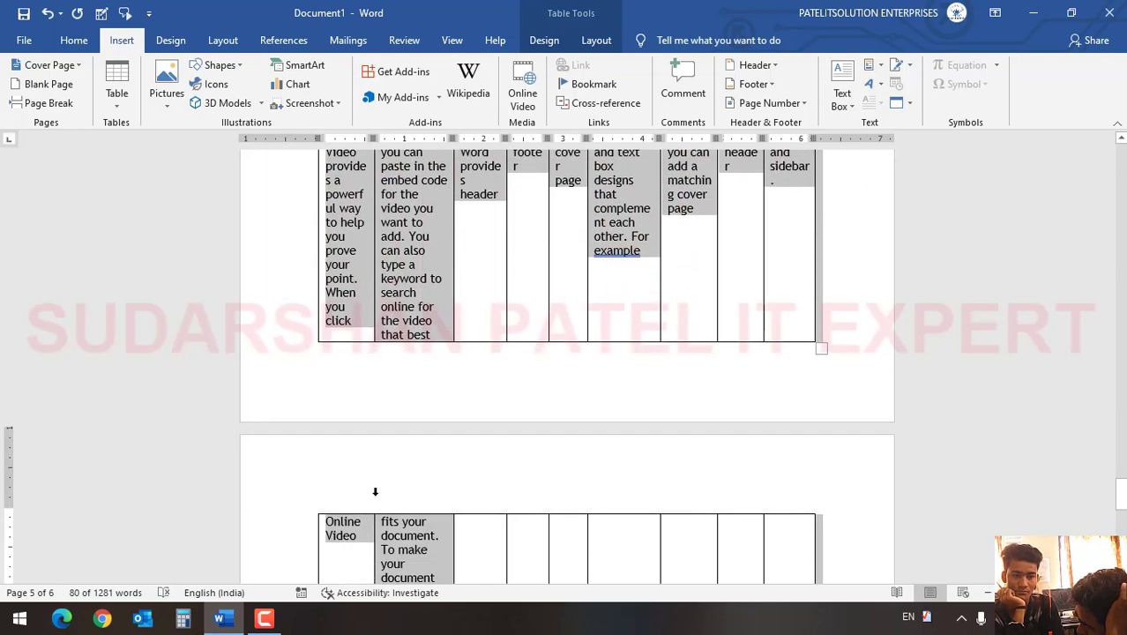
{"action": "scroll", "coordinate": [415, 415], "scroll_direction": "up", "scroll_amount": 4}
{"action": "left_click", "coordinate": [446, 395]}
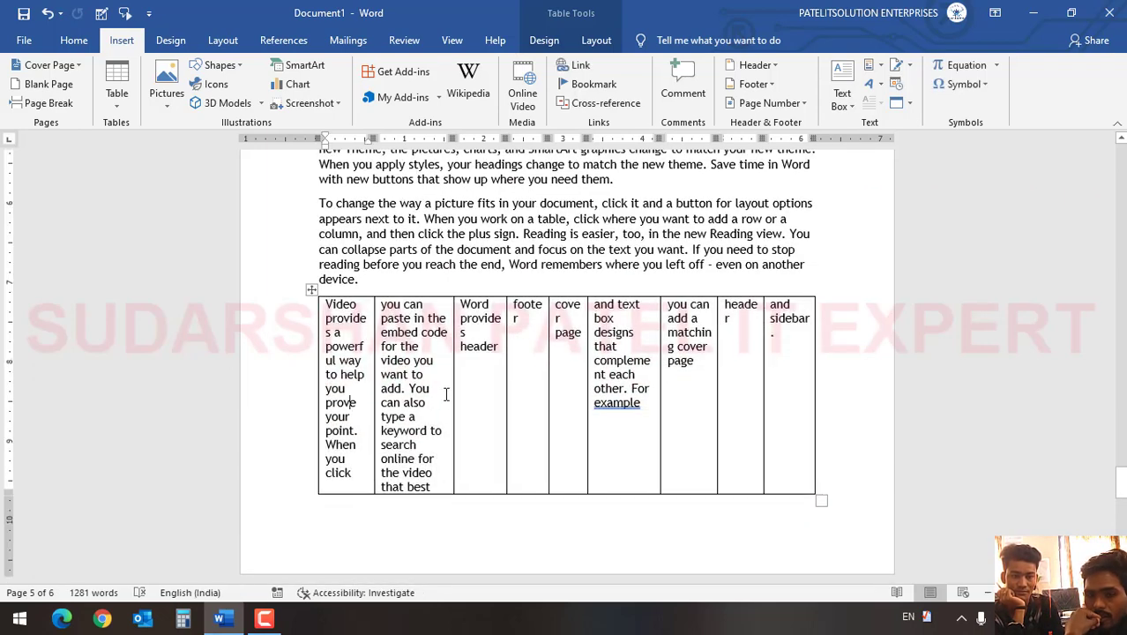
{"action": "key", "text": "ctrl+z"}
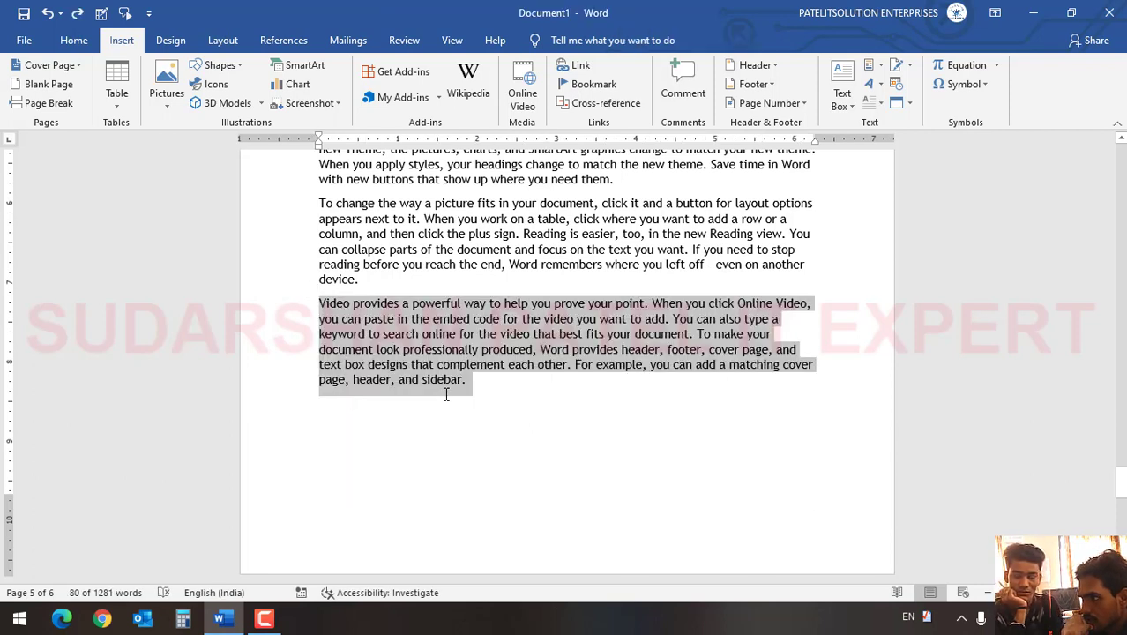
{"action": "key", "text": "ctrl+y"}
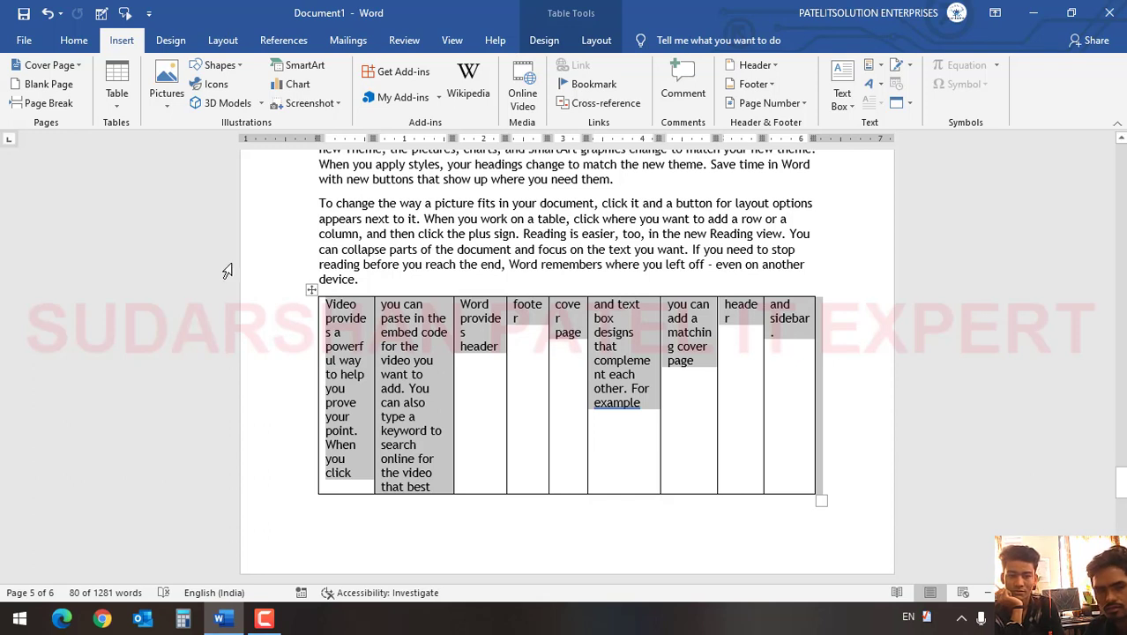
{"action": "left_click", "coordinate": [312, 289]}
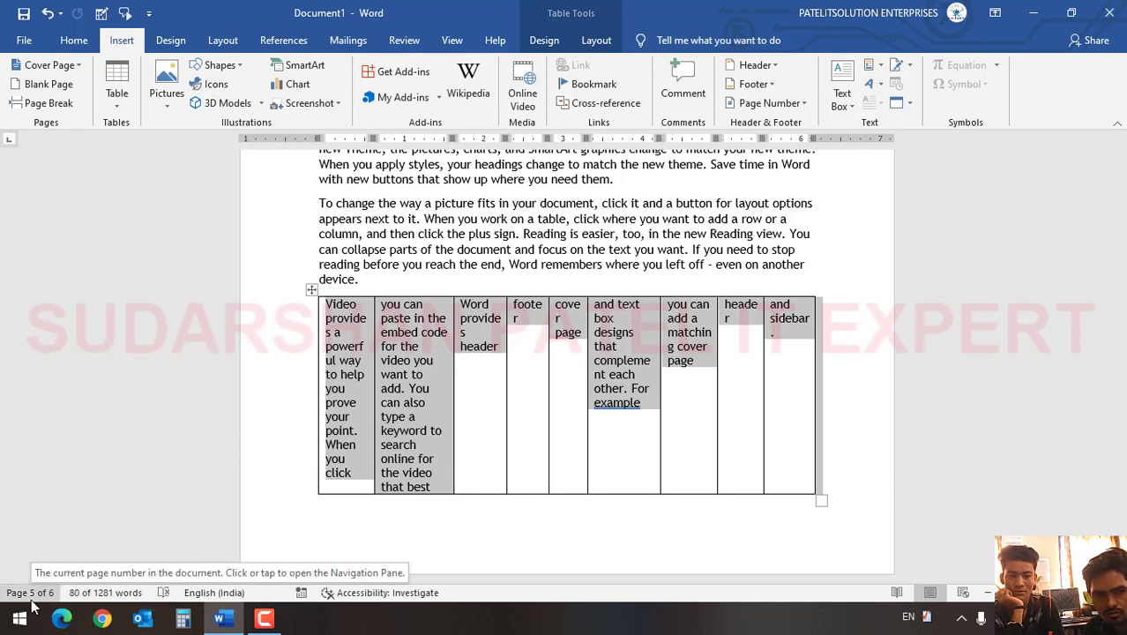
{"action": "right_click", "coordinate": [312, 289]}
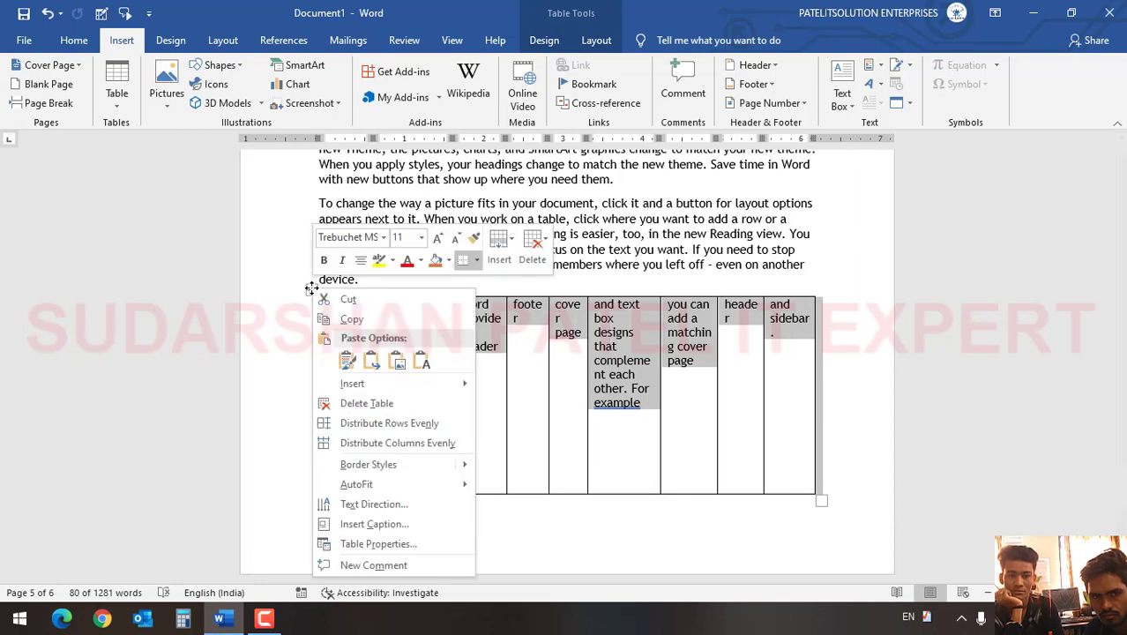
{"action": "left_click", "coordinate": [348, 301]}
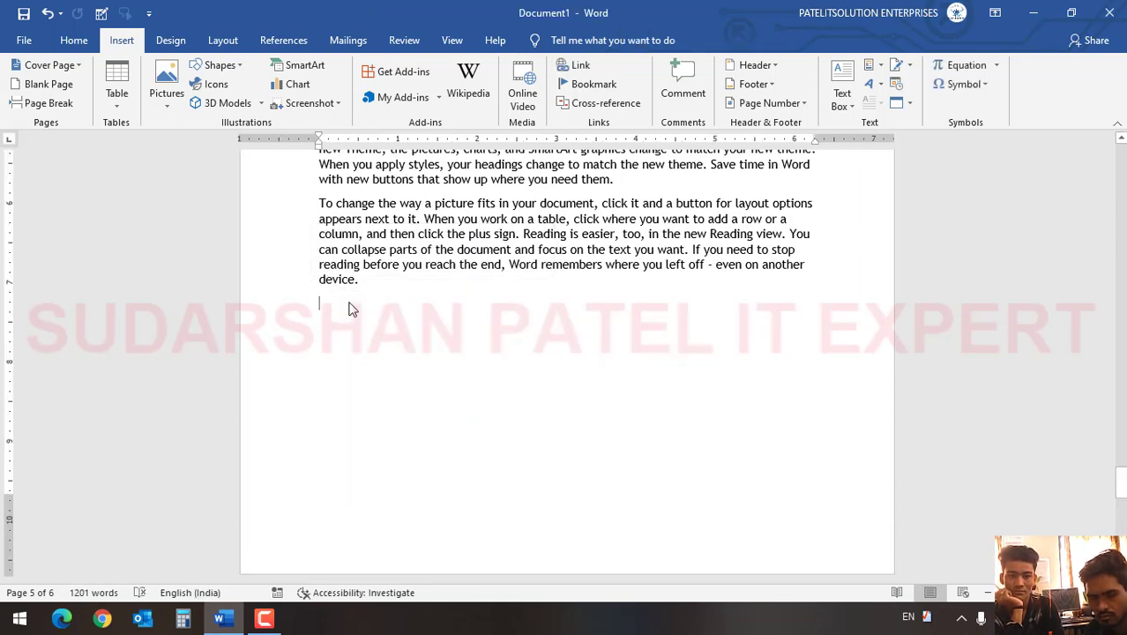
Jump to page 1 and try pasting the table there, then undo the paste.
{"action": "key", "text": "ctrl+g"}
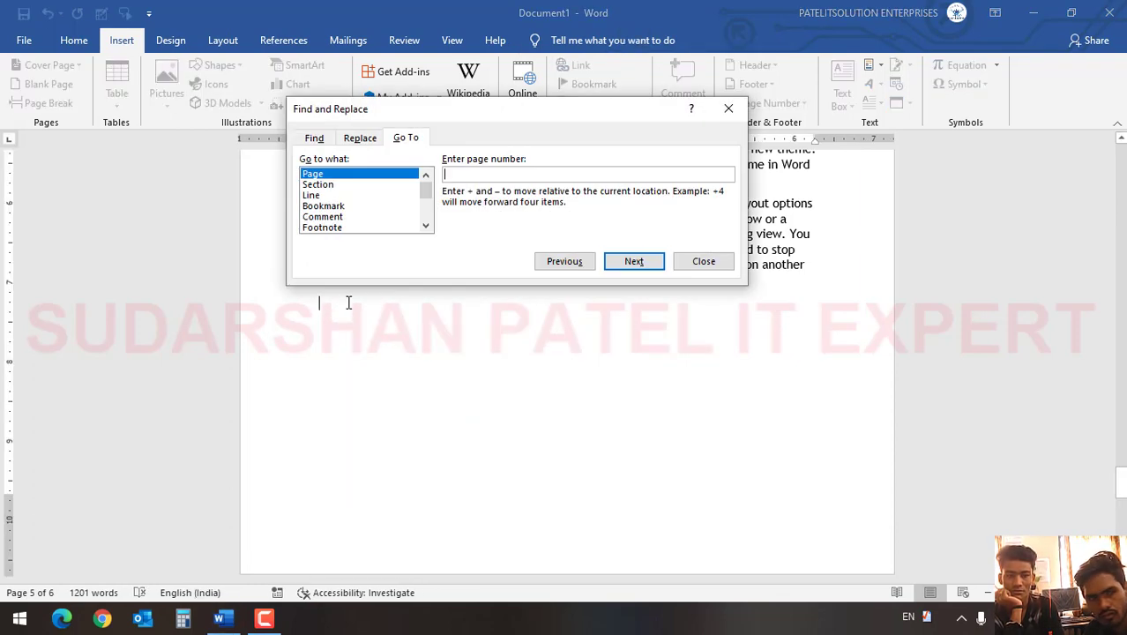
{"action": "type", "text": "1"}
{"action": "key", "text": "Return"}
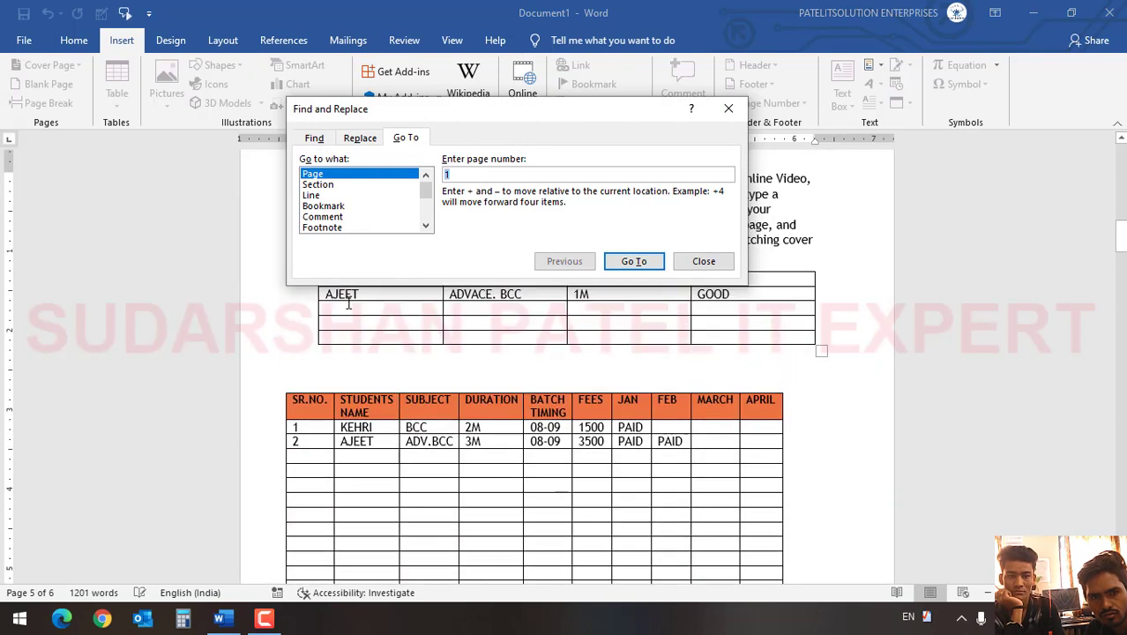
{"action": "left_click", "coordinate": [729, 109]}
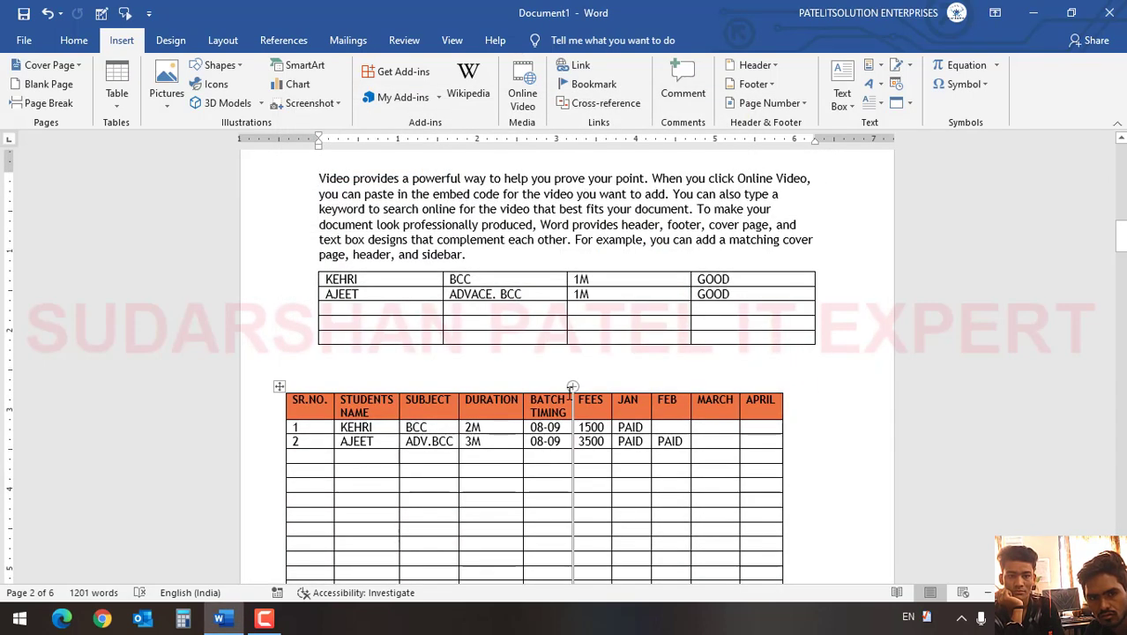
{"action": "scroll", "coordinate": [566, 398], "scroll_direction": "up", "scroll_amount": 3}
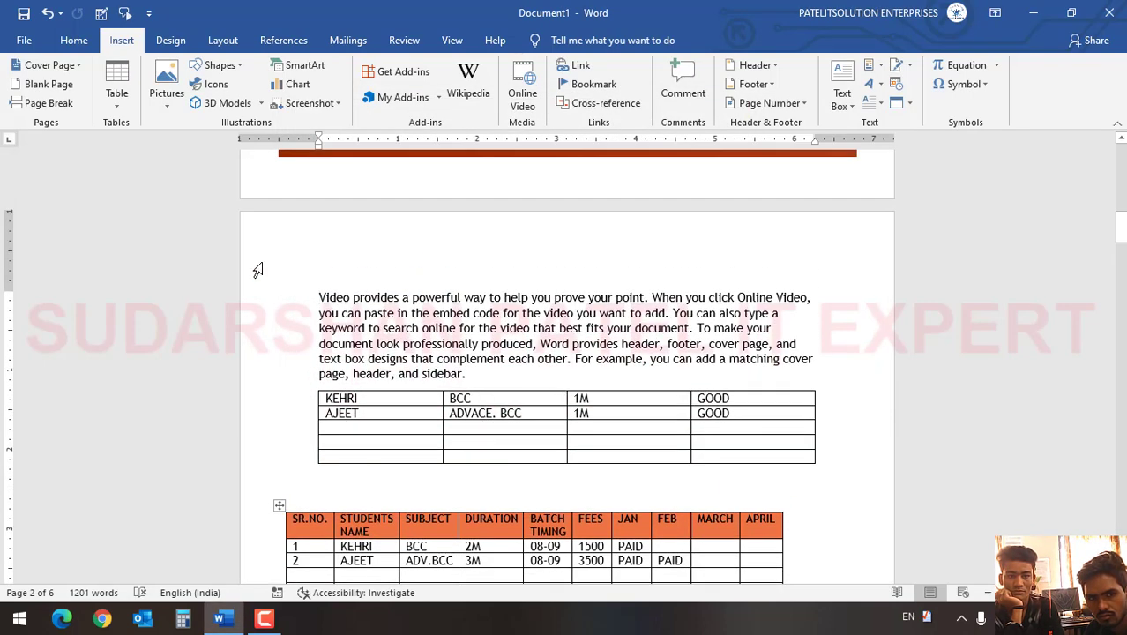
{"action": "key", "text": "ctrl+v"}
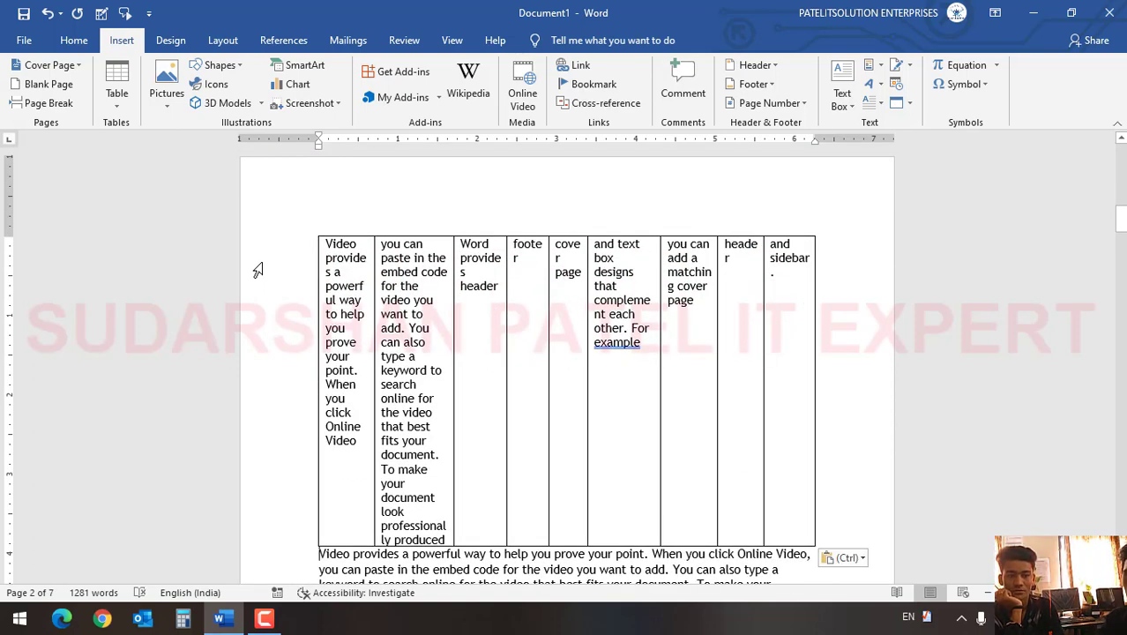
{"action": "key", "text": "ctrl+z"}
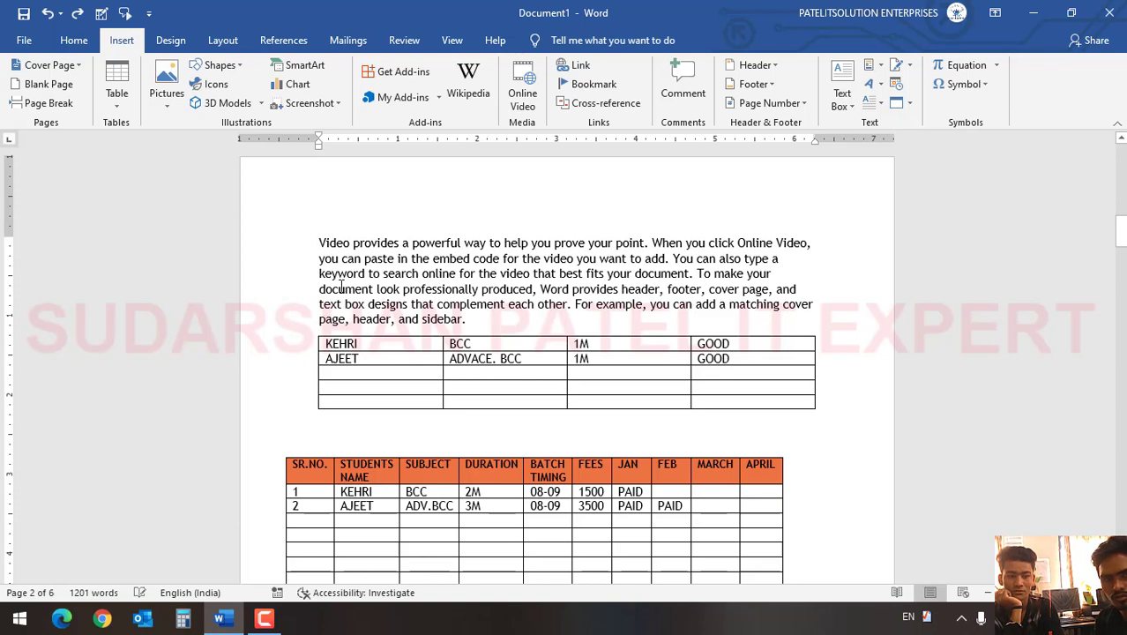
Go to page 6 and put the caret at the end, below the May calendar.
{"action": "scroll", "coordinate": [625, 209], "scroll_direction": "up", "scroll_amount": 4}
{"action": "left_click", "coordinate": [625, 208]}
{"action": "scroll", "coordinate": [617, 211], "scroll_direction": "down", "scroll_amount": 3}
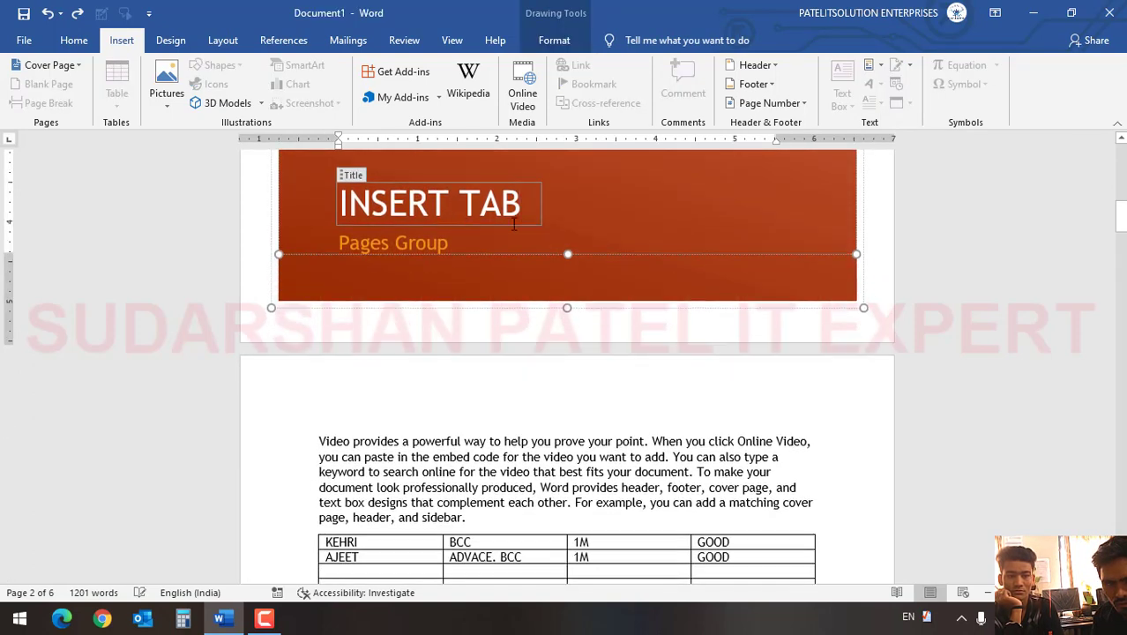
{"action": "left_click", "coordinate": [316, 439]}
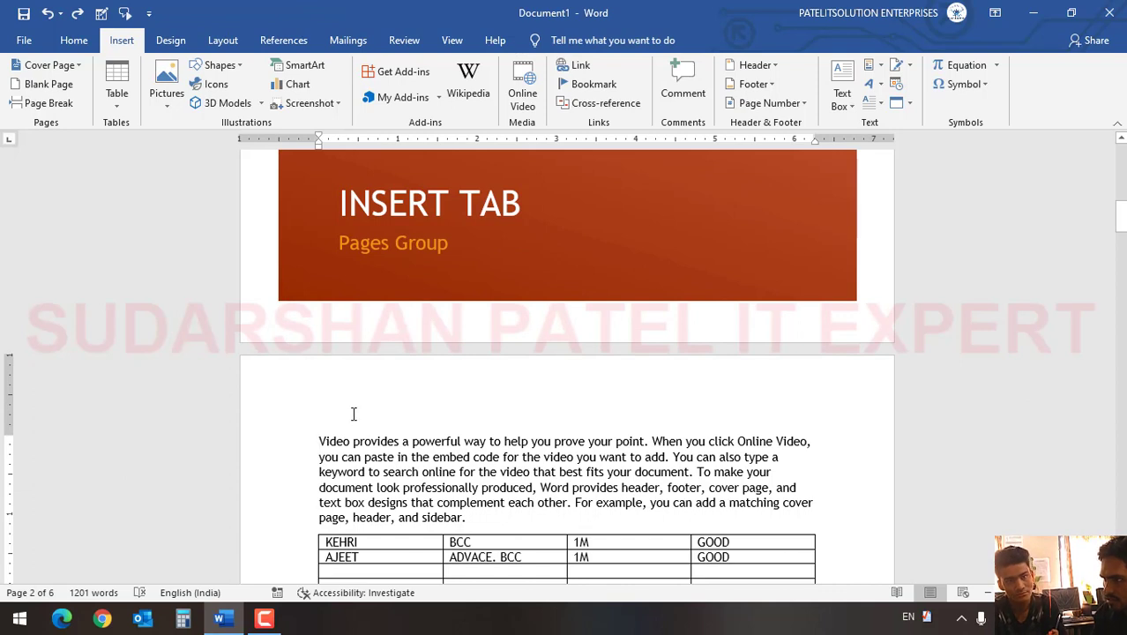
{"action": "key", "text": "ctrl+g"}
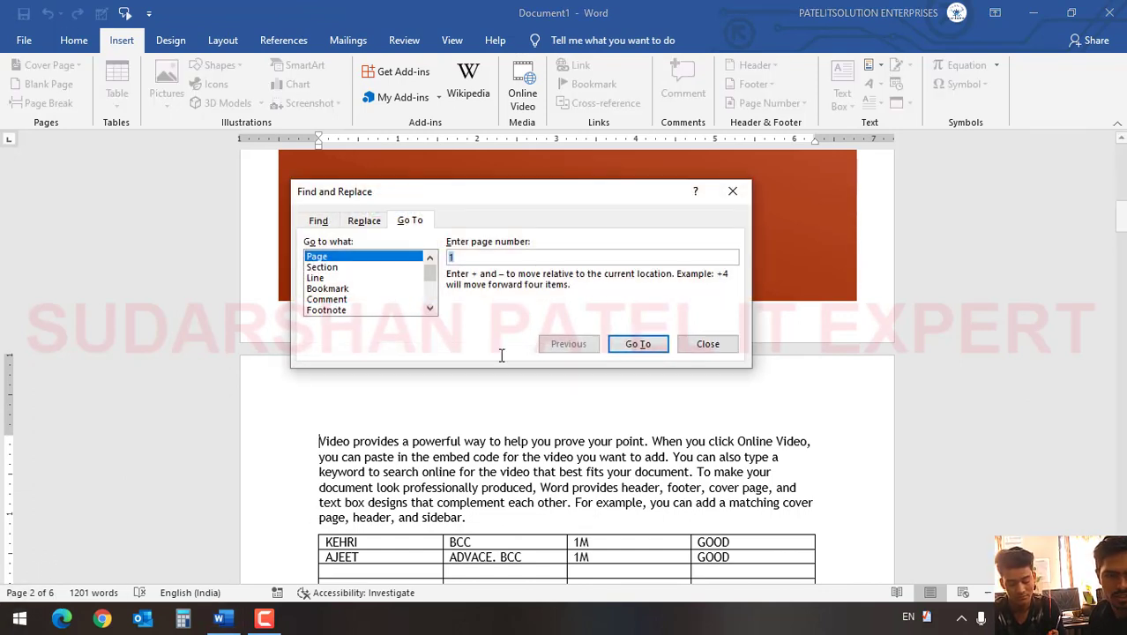
{"action": "type", "text": "6"}
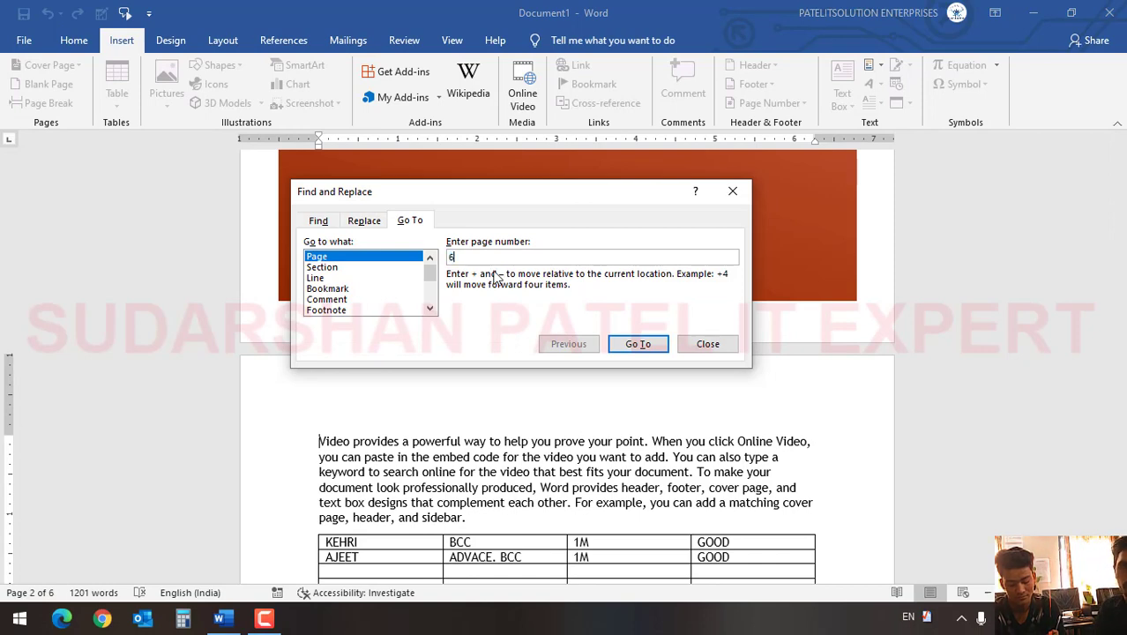
{"action": "left_click", "coordinate": [642, 344]}
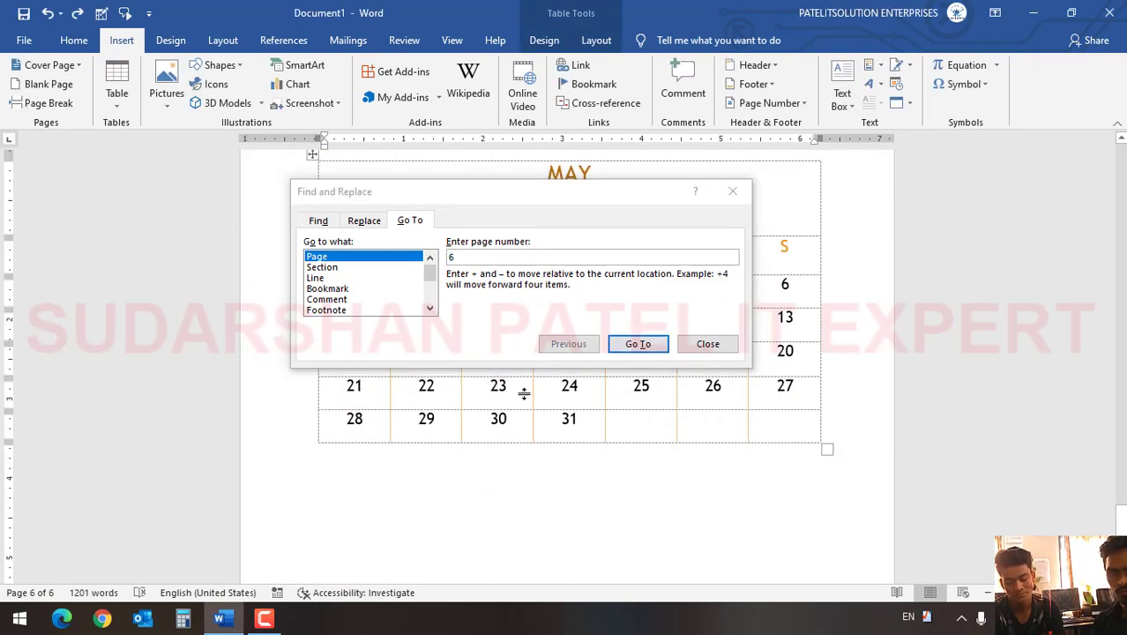
{"action": "left_click", "coordinate": [720, 351]}
{"action": "key", "text": "ctrl+End"}
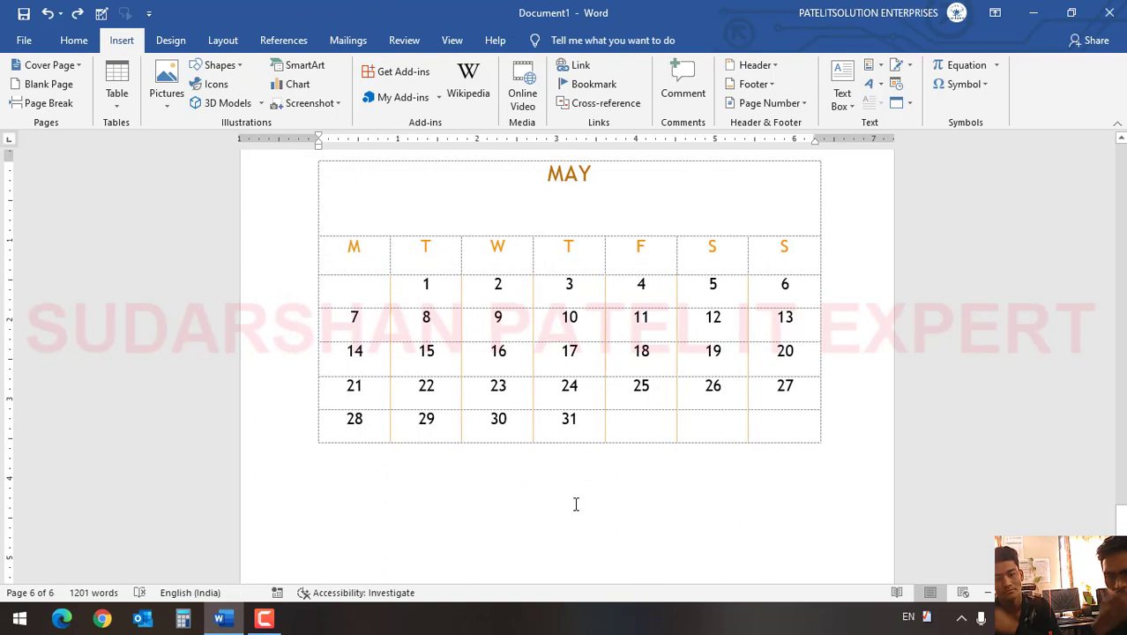
Paste the nine-column Video provides table directly beneath the May calendar.
{"action": "key", "text": "ctrl+v"}
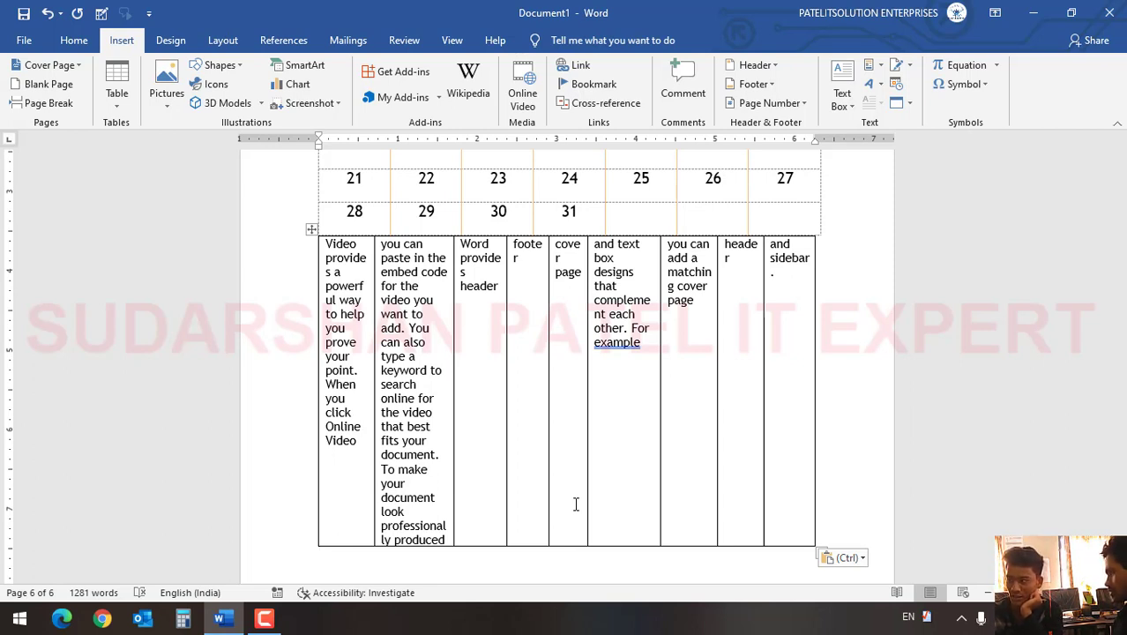
{"action": "scroll", "coordinate": [491, 533], "scroll_direction": "up", "scroll_amount": 10}
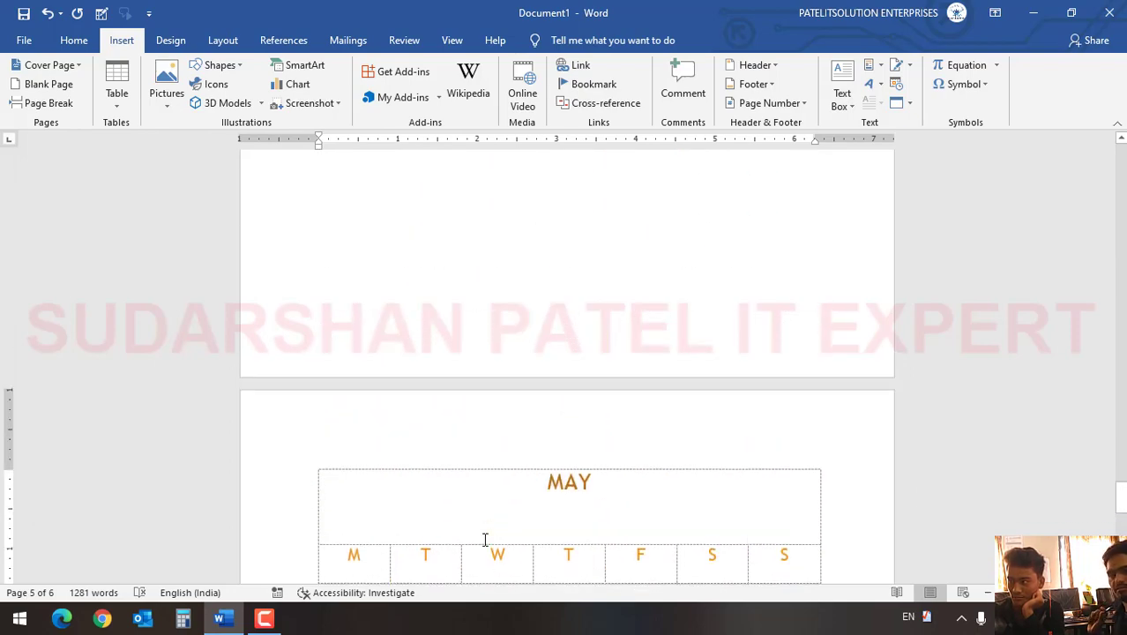
Append '& TABLES' to the cover page's Pages Group subtitle.
{"action": "scroll", "coordinate": [484, 540], "scroll_direction": "up", "scroll_amount": 5}
{"action": "scroll", "coordinate": [484, 540], "scroll_direction": "up", "scroll_amount": 5}
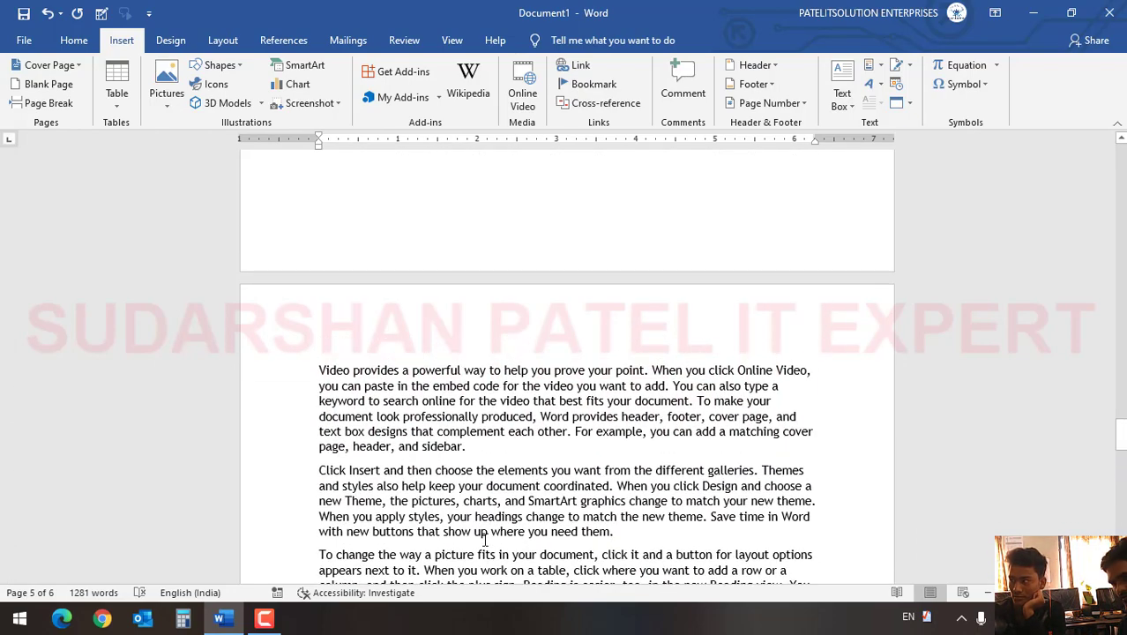
{"action": "scroll", "coordinate": [484, 540], "scroll_direction": "up", "scroll_amount": 20}
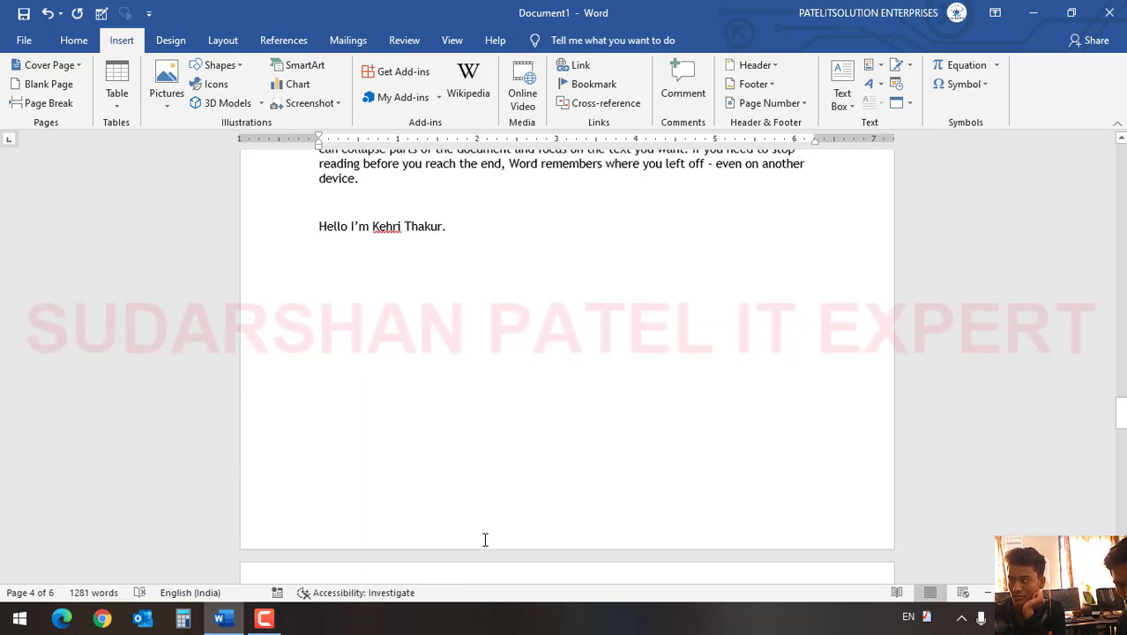
{"action": "scroll", "coordinate": [484, 540], "scroll_direction": "up", "scroll_amount": 20}
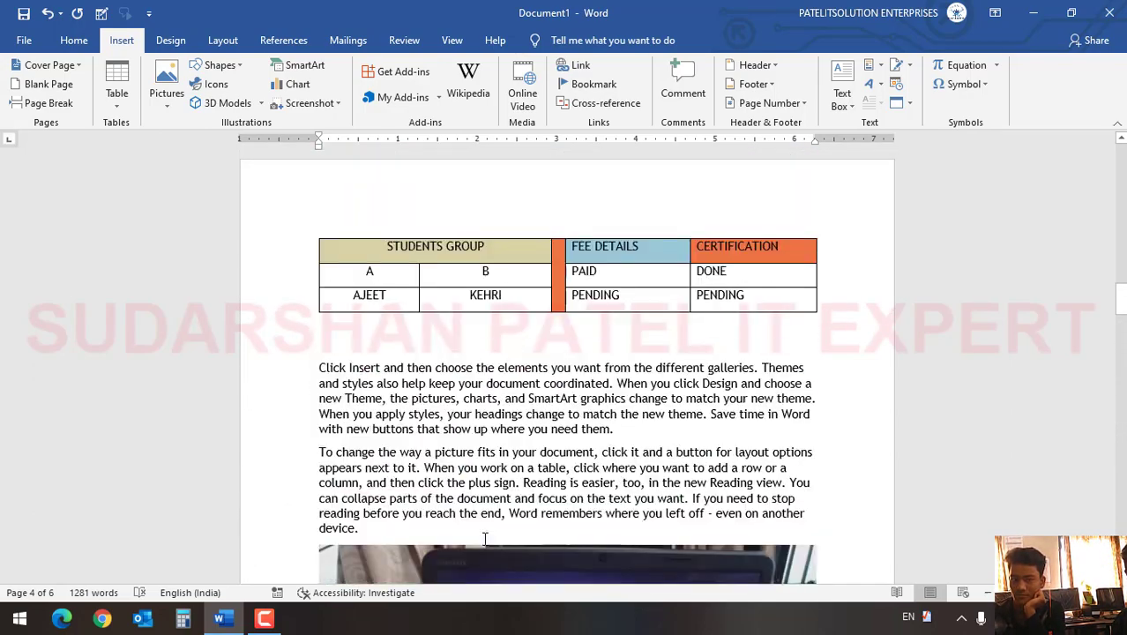
{"action": "scroll", "coordinate": [485, 540], "scroll_direction": "up", "scroll_amount": 15}
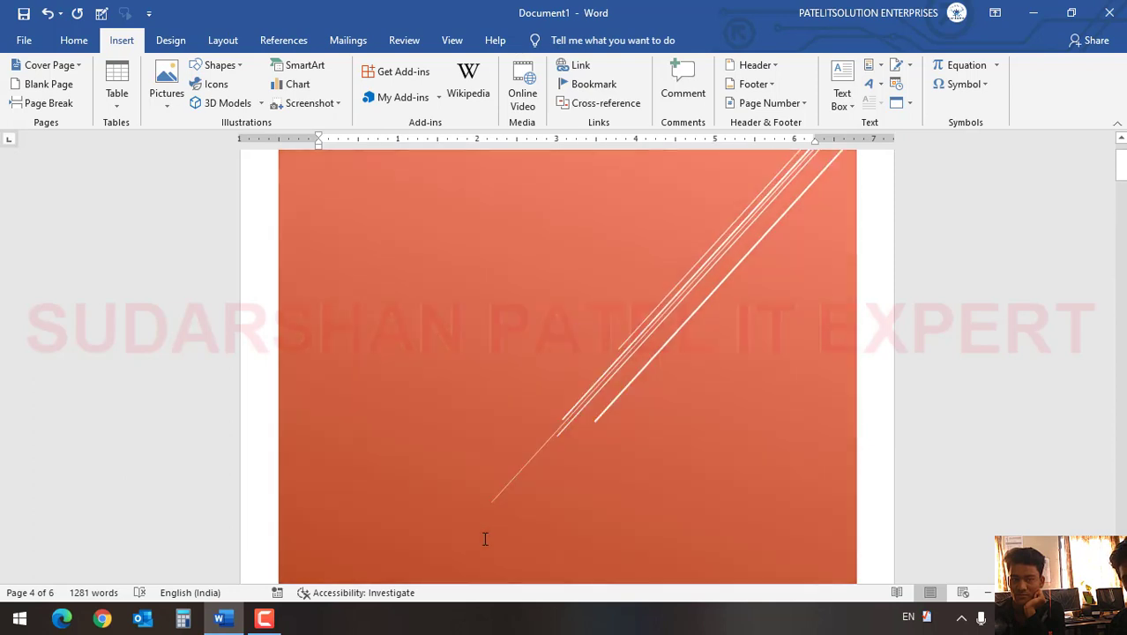
{"action": "scroll", "coordinate": [484, 539], "scroll_direction": "up", "scroll_amount": 5}
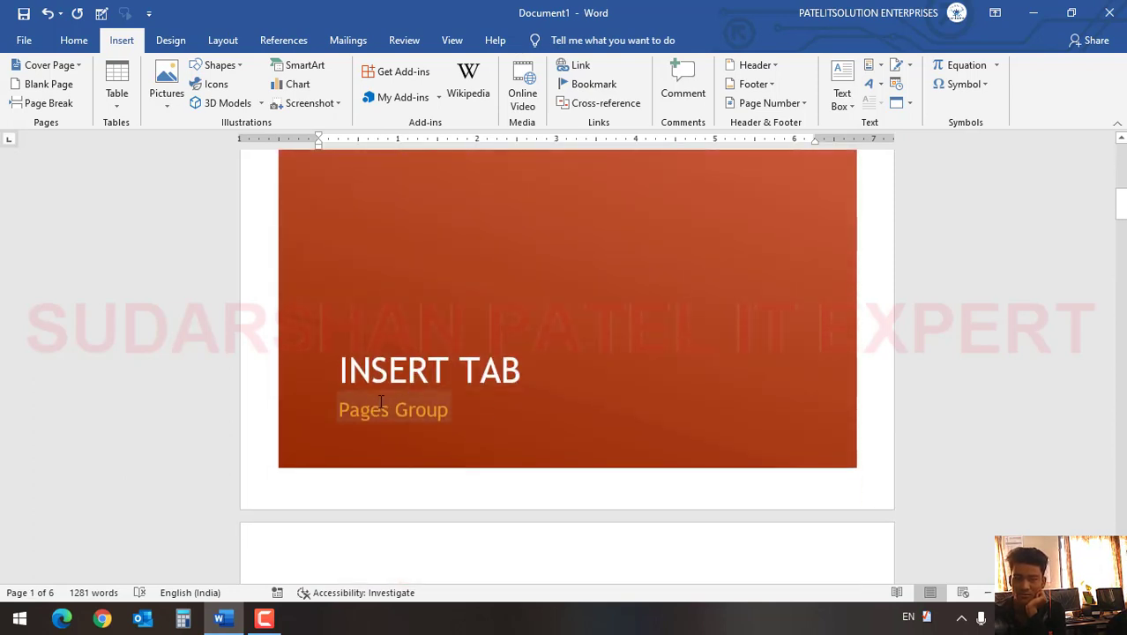
{"action": "left_click", "coordinate": [448, 404]}
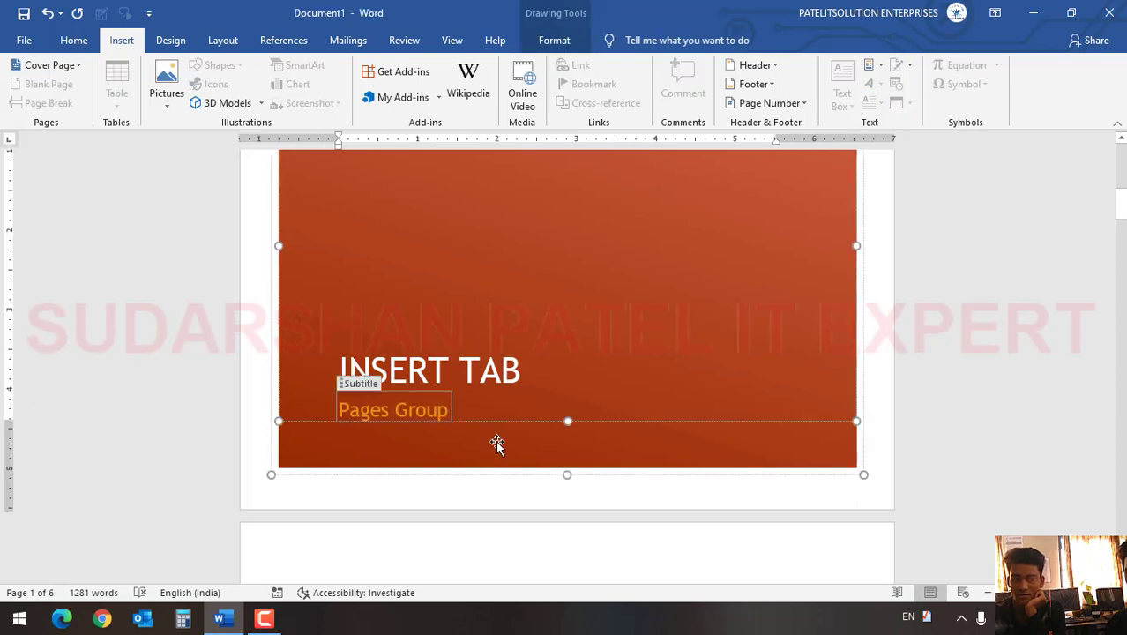
{"action": "type", "text": "& TA"}
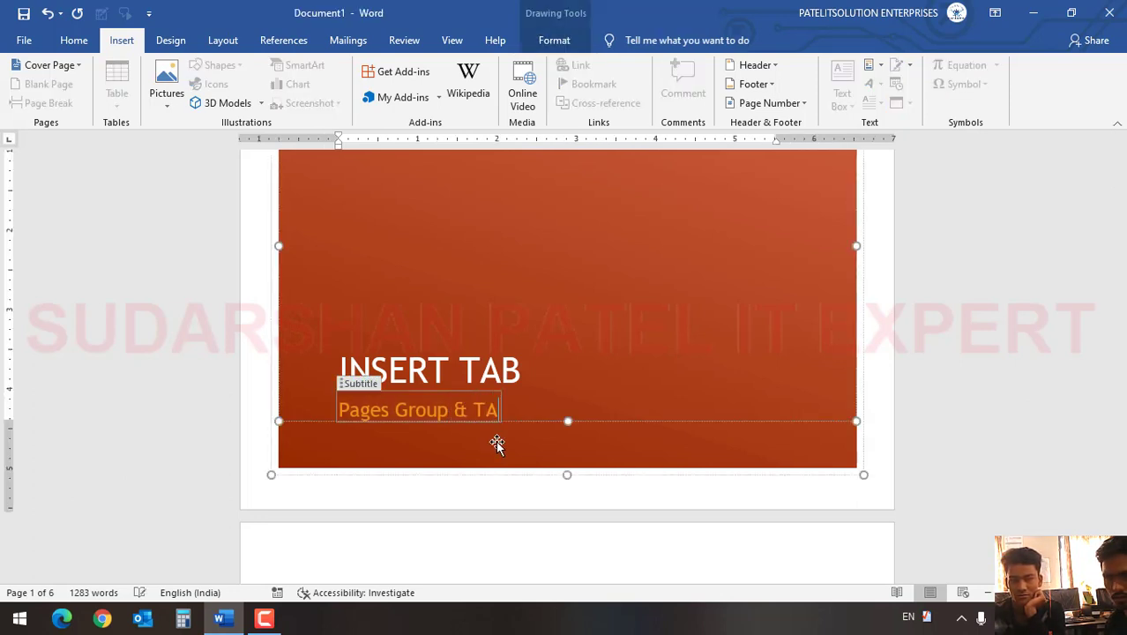
{"action": "type", "text": "BLES"}
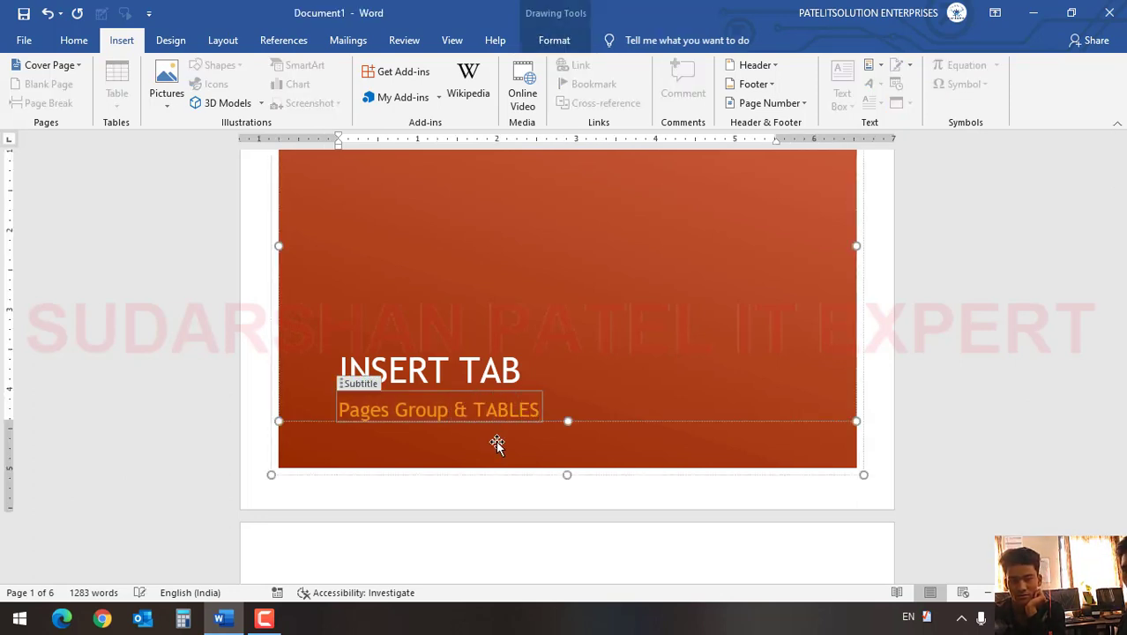